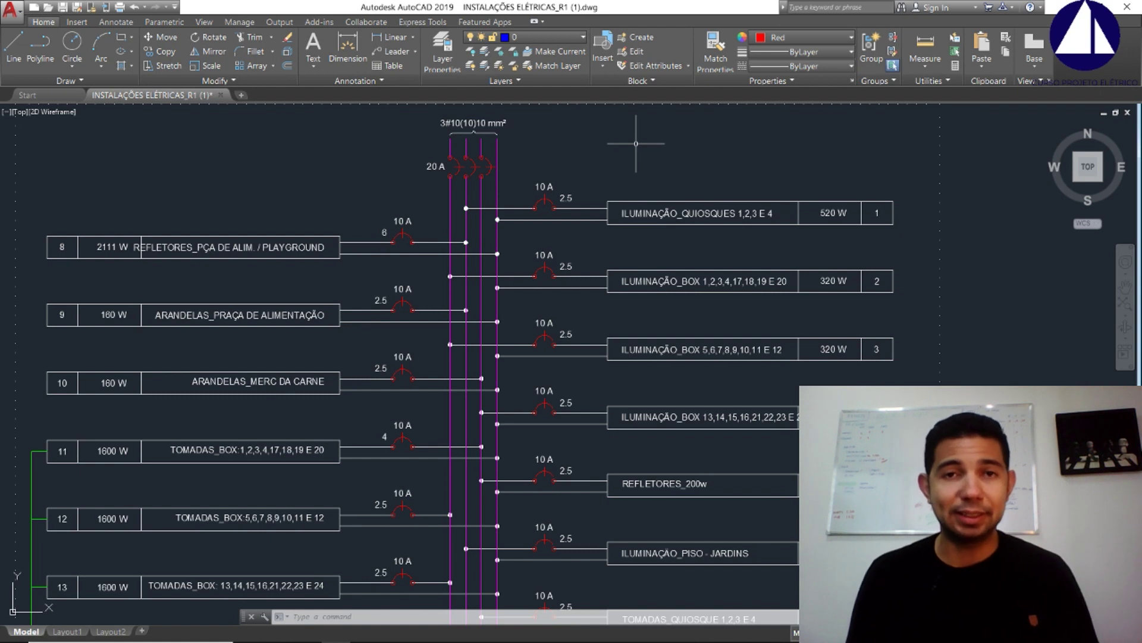
Zoom and pan onto the QD1 single-line diagram, its QM1 feeder and 10 A circuit list
scroll(637, 144, "down", 5)
scroll(597, 408, "up", 4)
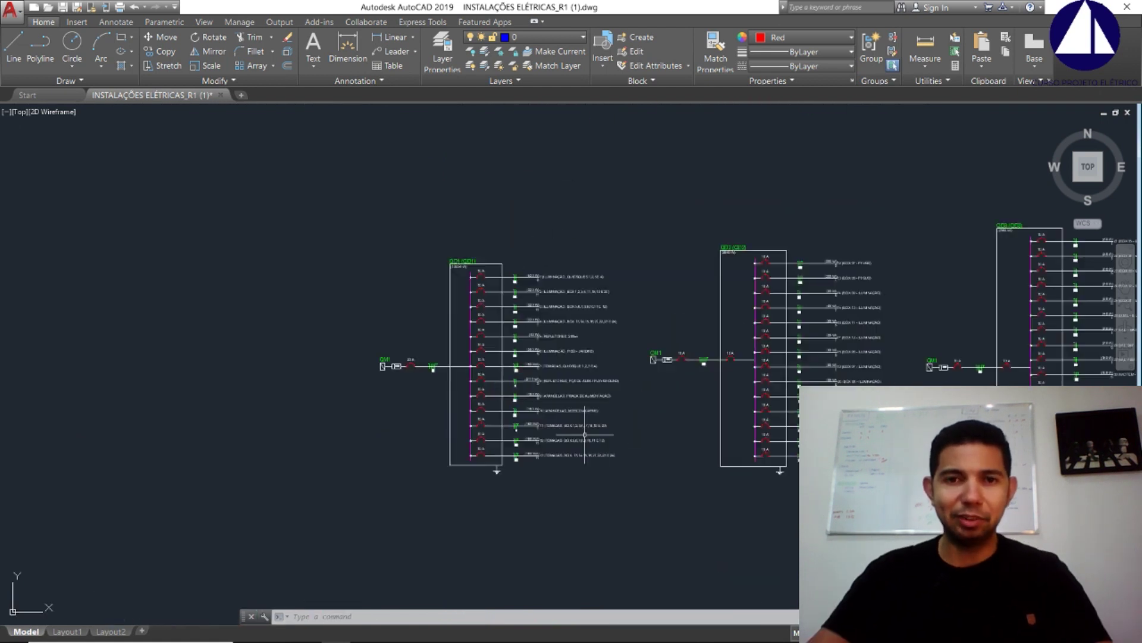
scroll(521, 328, "up", 3)
middle_click_drag(471, 278, 500, 318)
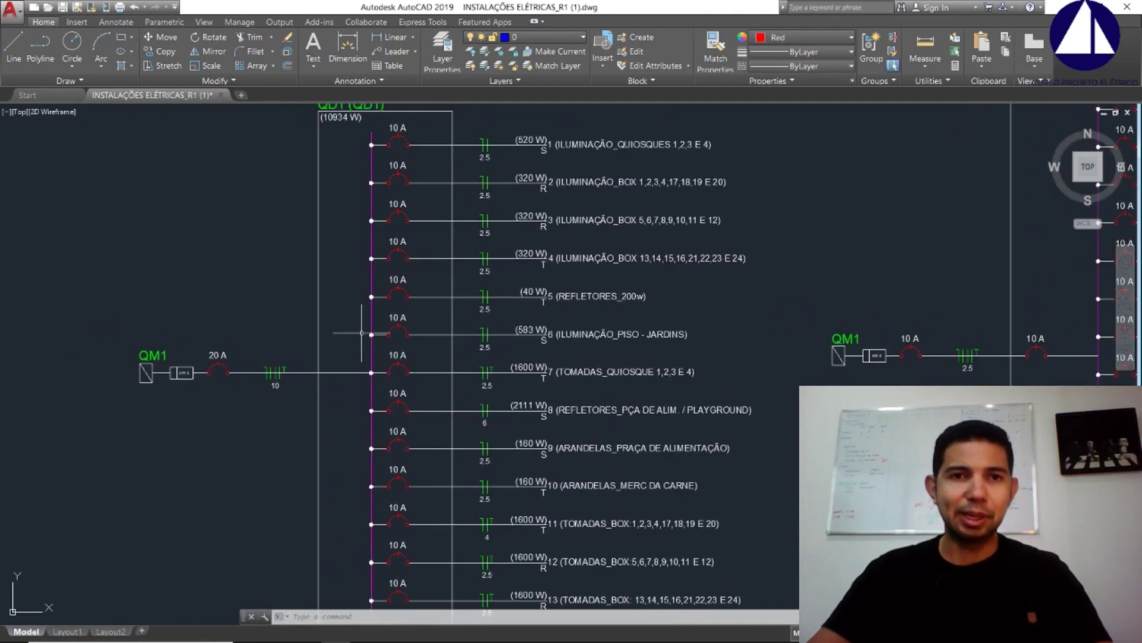
middle_click_drag(361, 333, 370, 352)
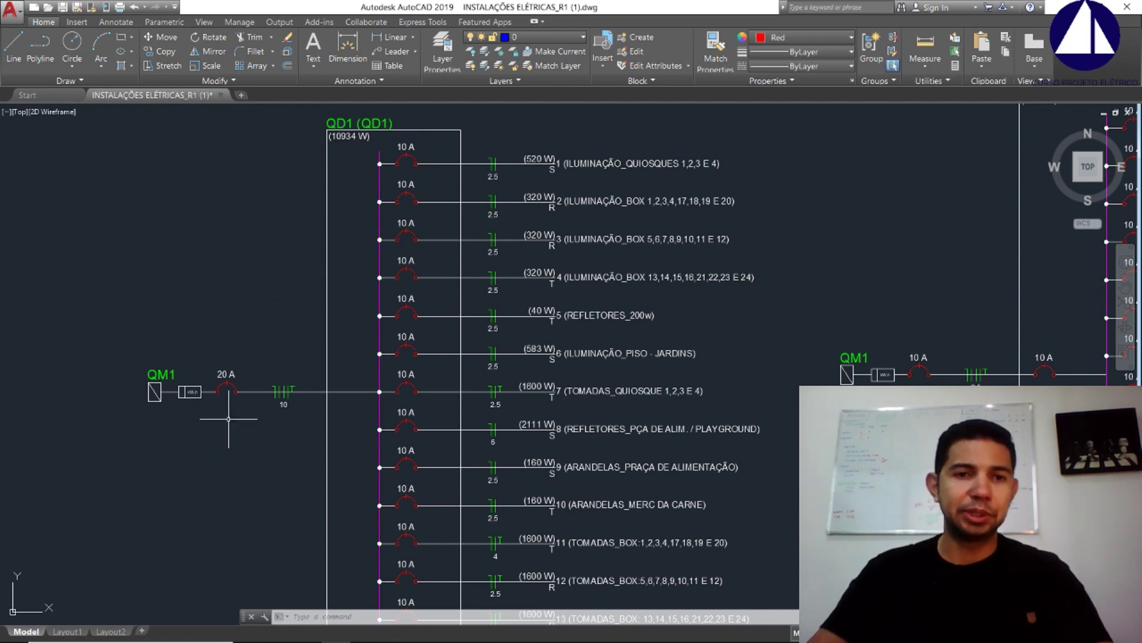
scroll(205, 389, "up", 5)
scroll(296, 333, "down", 4)
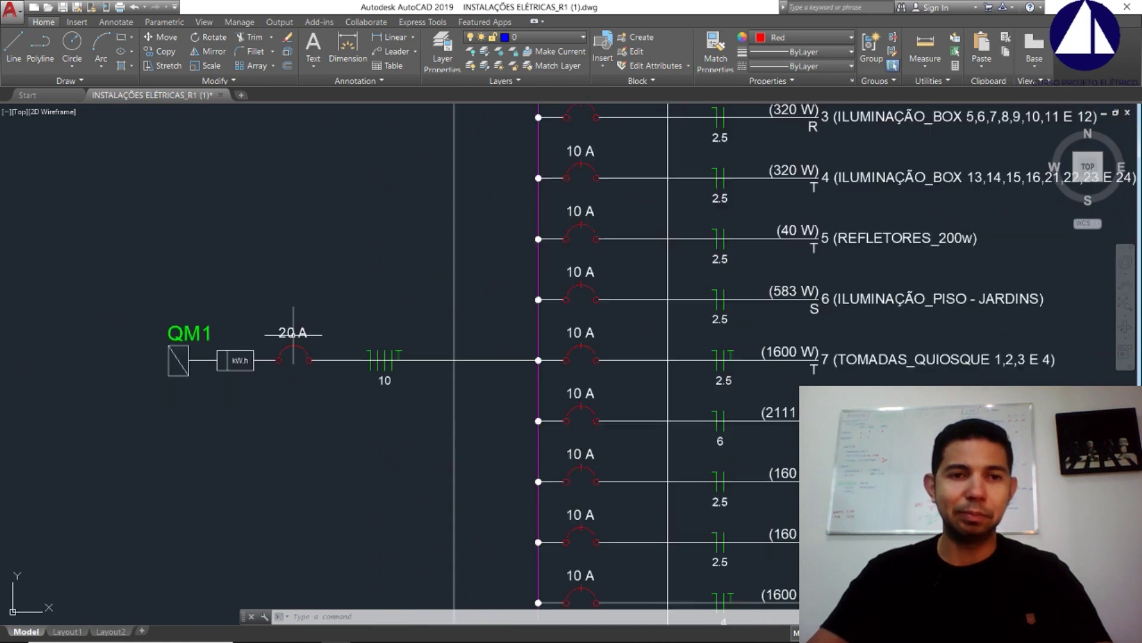
scroll(218, 351, "up", 1)
scroll(218, 351, "down", 1)
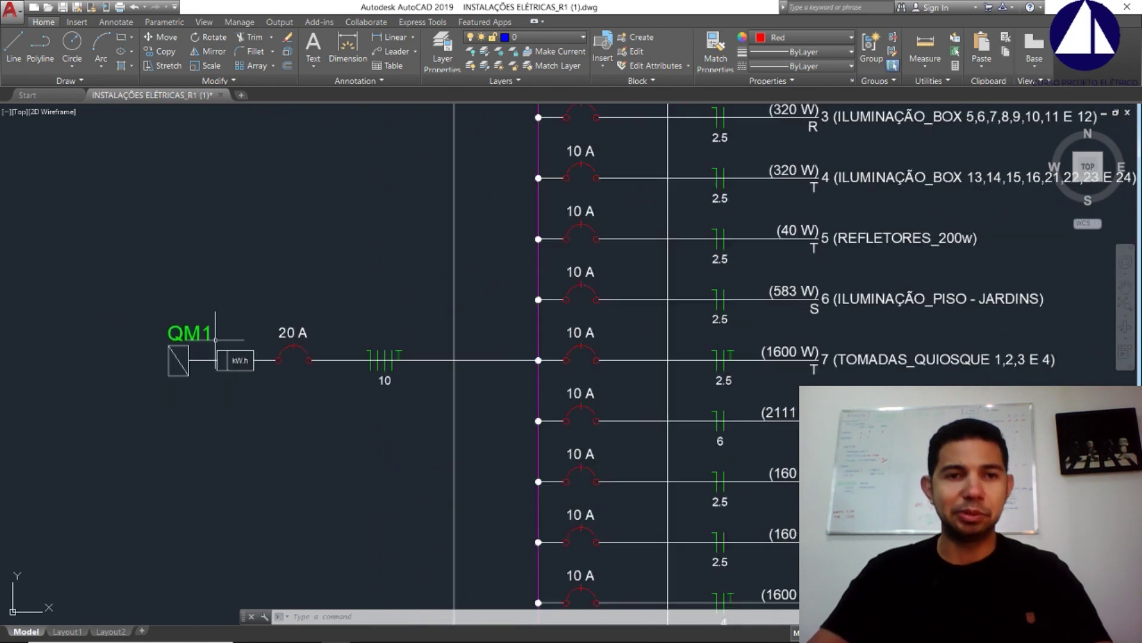
scroll(378, 370, "up", 1)
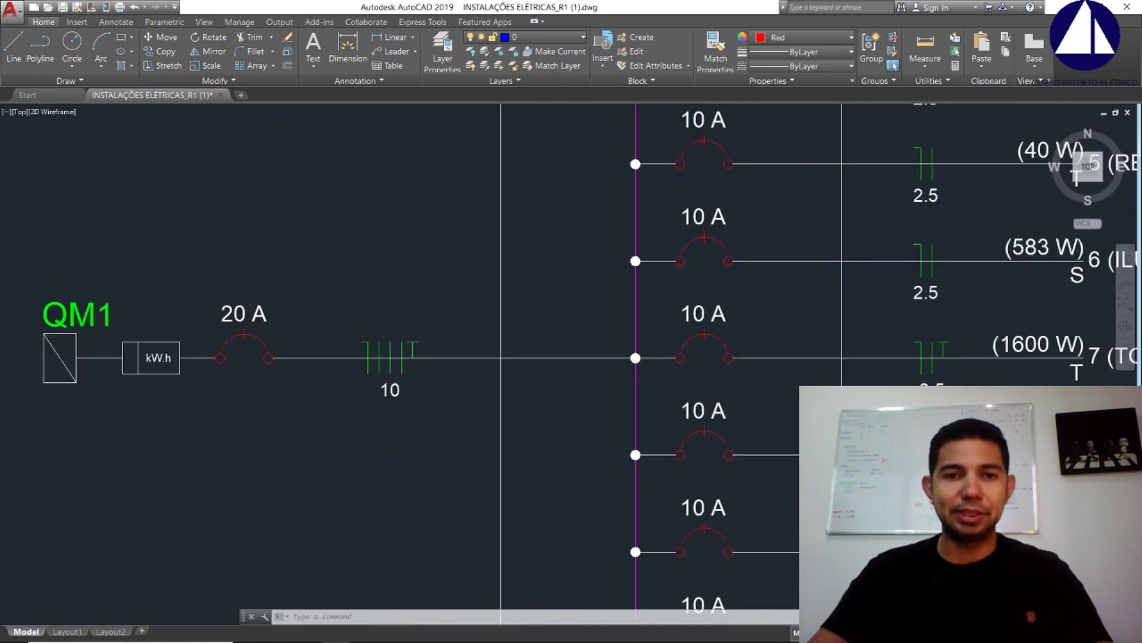
scroll(373, 347, "up", 3)
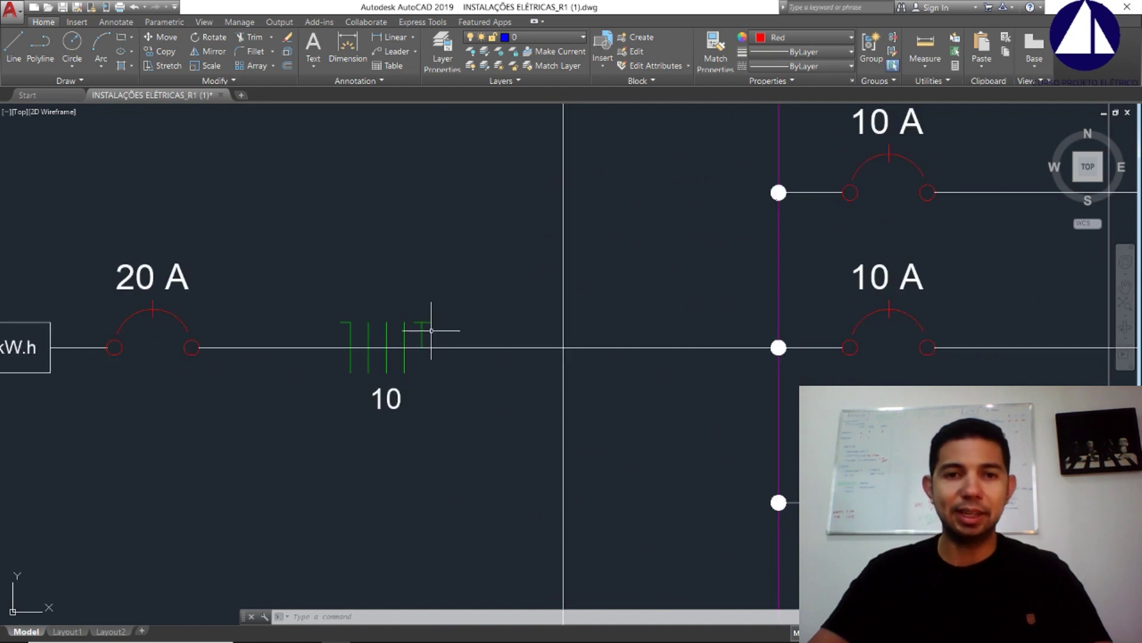
scroll(384, 337, "down", 2)
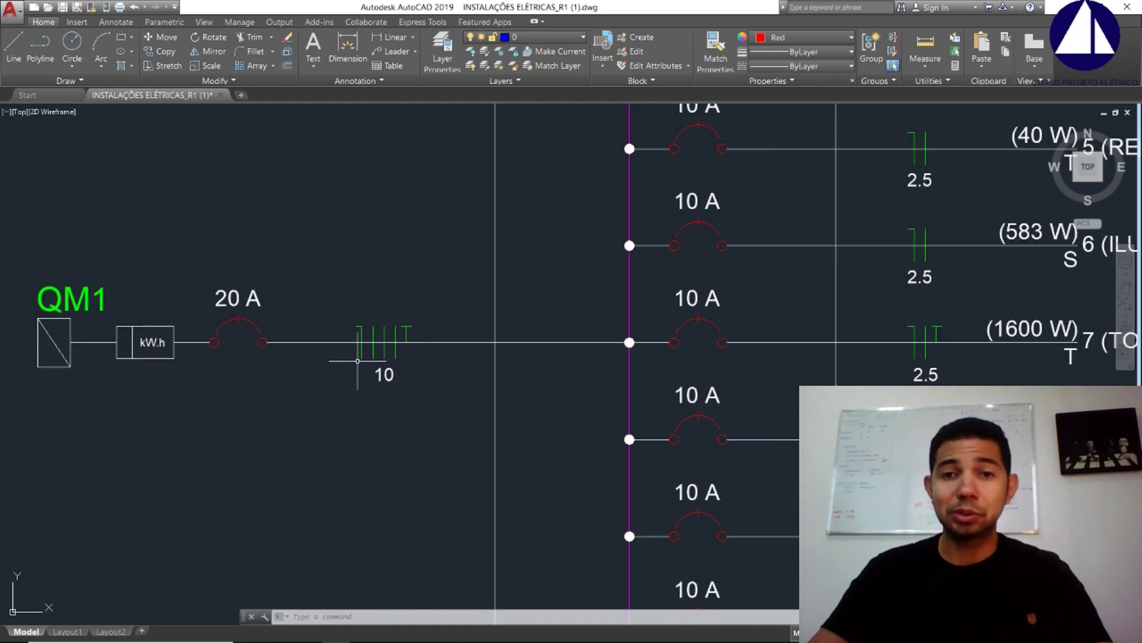
scroll(343, 367, "down", 4)
mouse_move(343, 367)
middle_mouse_down()
mouse_move(344, 262)
mouse_move(357, 401)
middle_mouse_up()
scroll(440, 250, "up", 1)
scroll(451, 259, "up", 4)
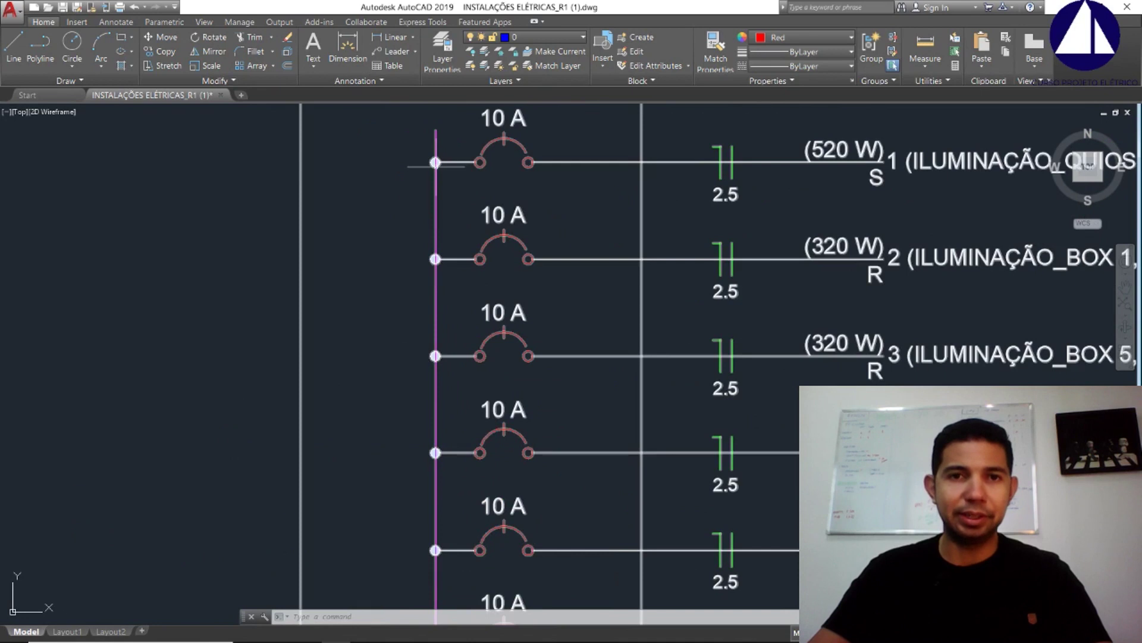
scroll(435, 173, "down", 2)
scroll(436, 145, "down", 2)
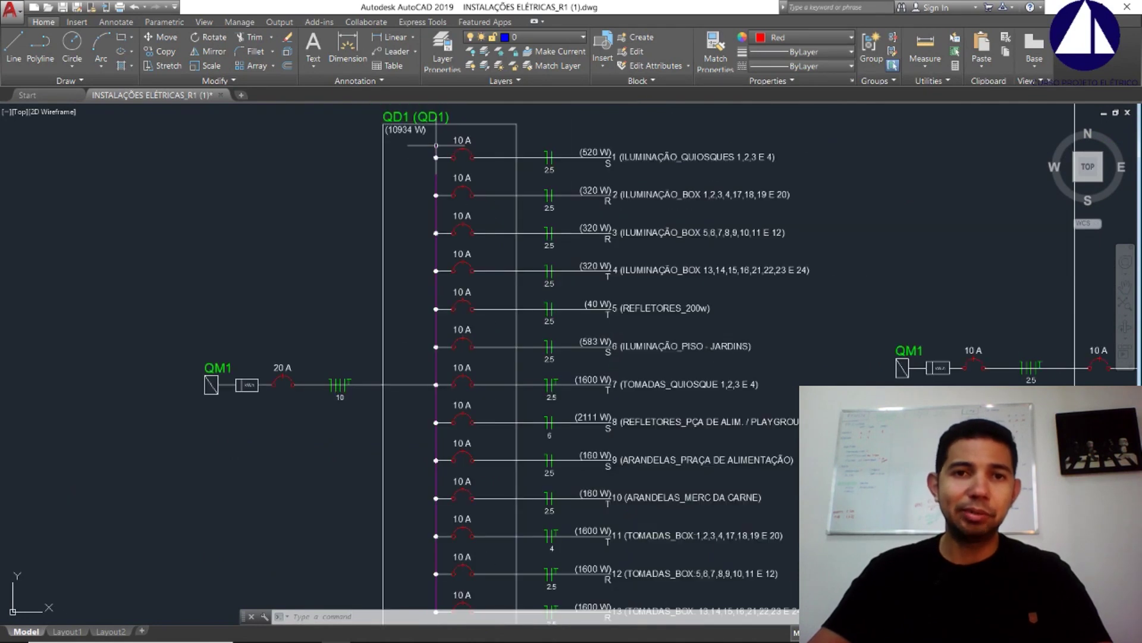
middle_click_drag(437, 360, 452, 307)
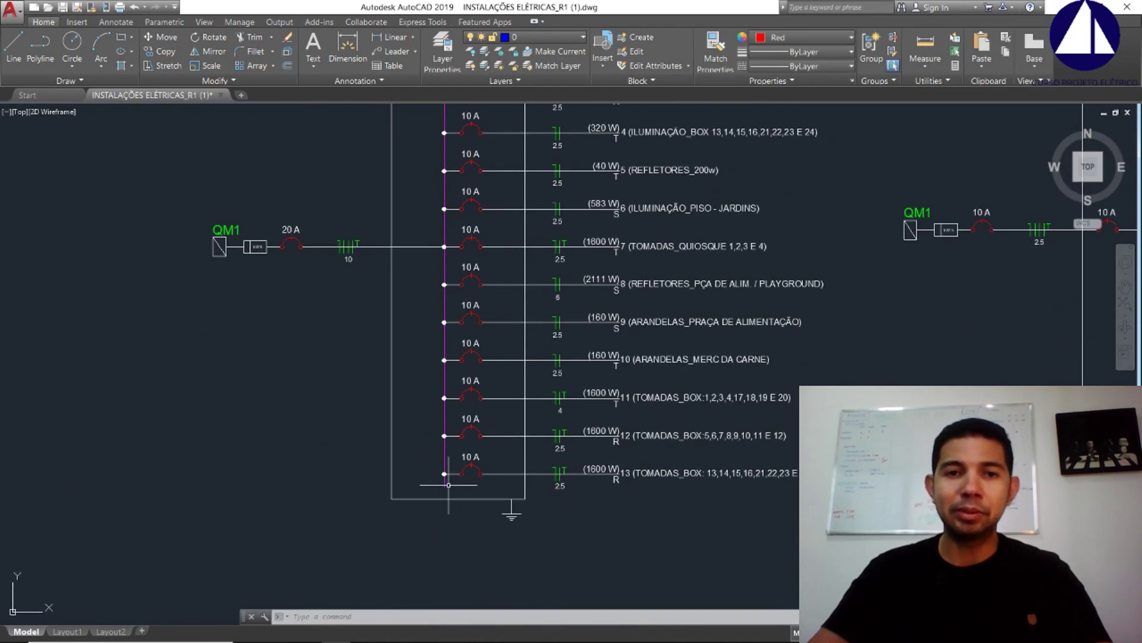
scroll(449, 485, "down", 2)
scroll(455, 178, "up", 2)
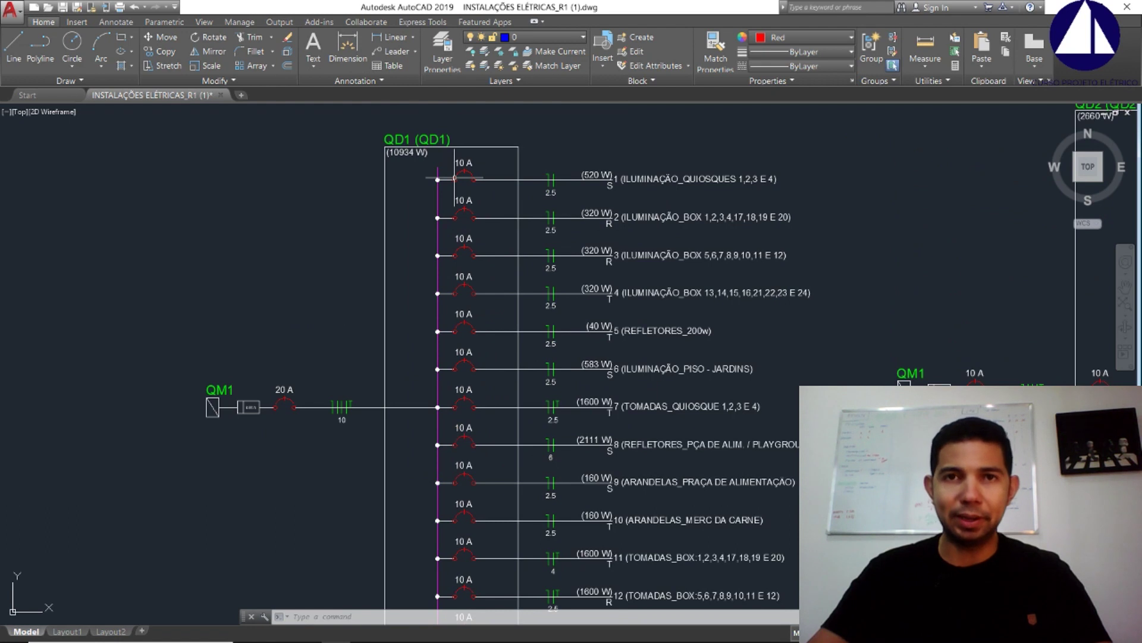
key("ctrl+a")
key("Escape")
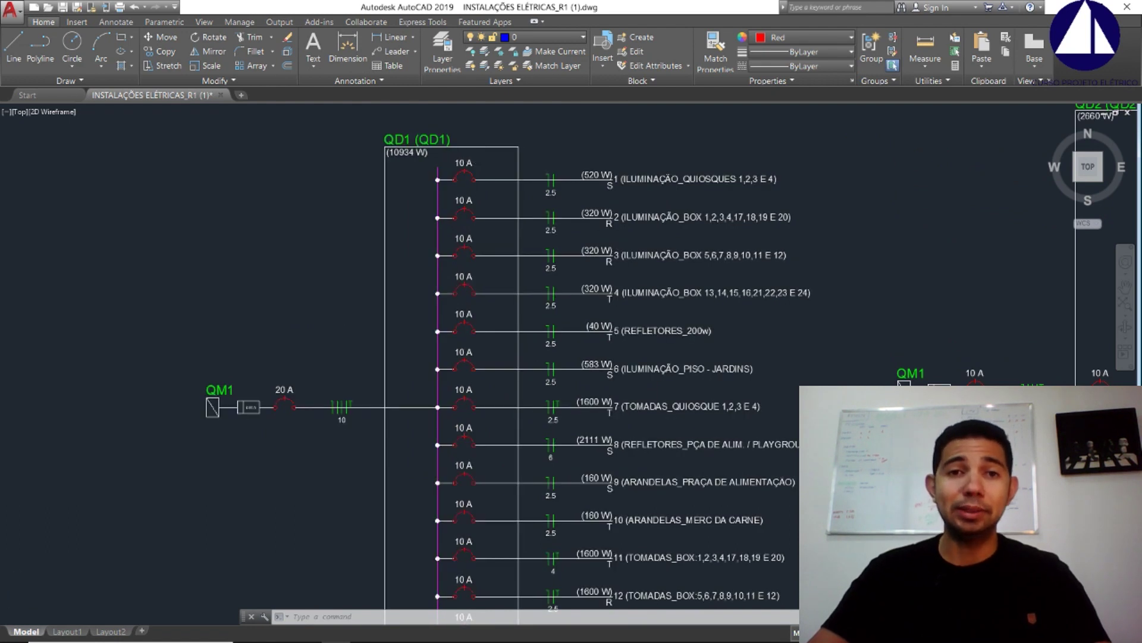
scroll(455, 178, "up", 2)
middle_click_drag(377, 327, 385, 146)
middle_click_drag(407, 351, 438, 256)
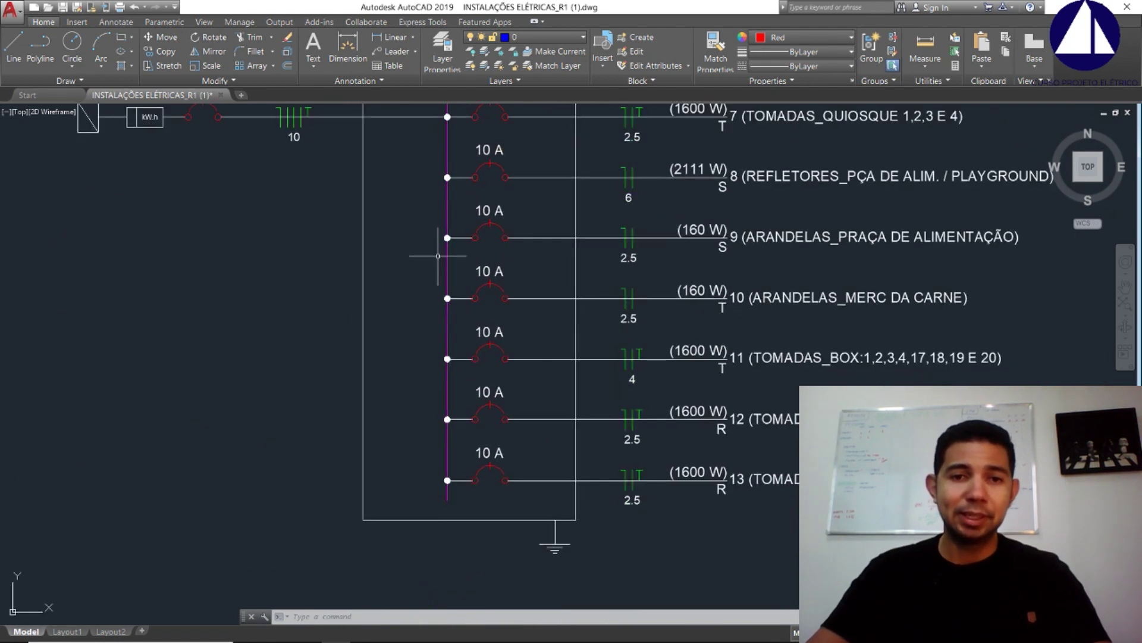
scroll(437, 336, "down", 5)
scroll(453, 277, "up", 2)
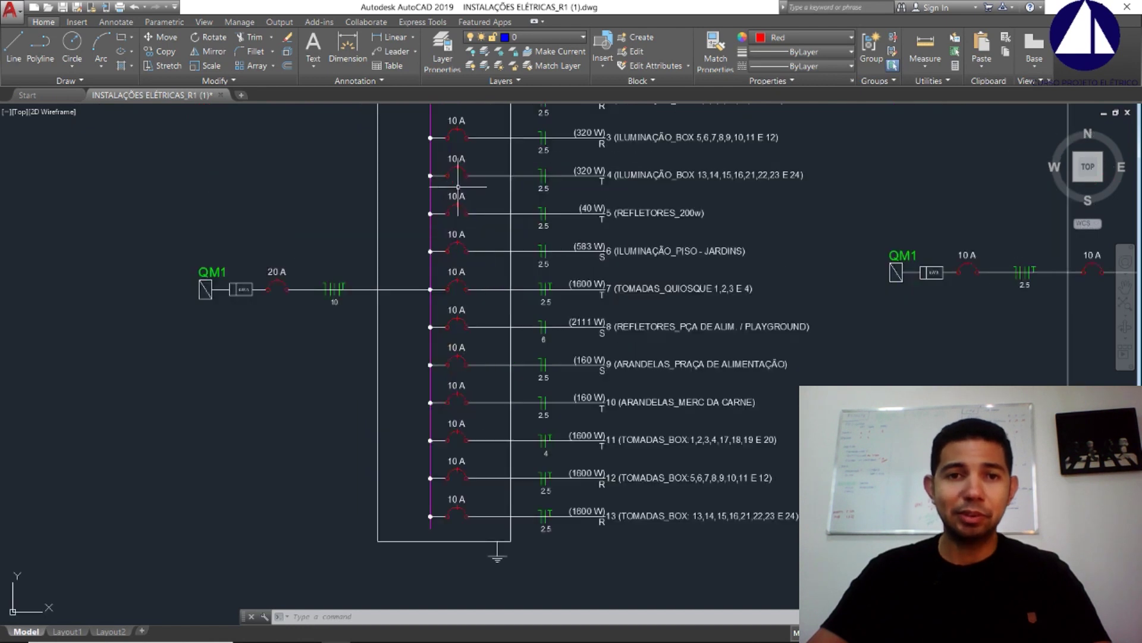
scroll(453, 277, "up", 3)
scroll(453, 277, "up", 4)
scroll(453, 277, "up", 2)
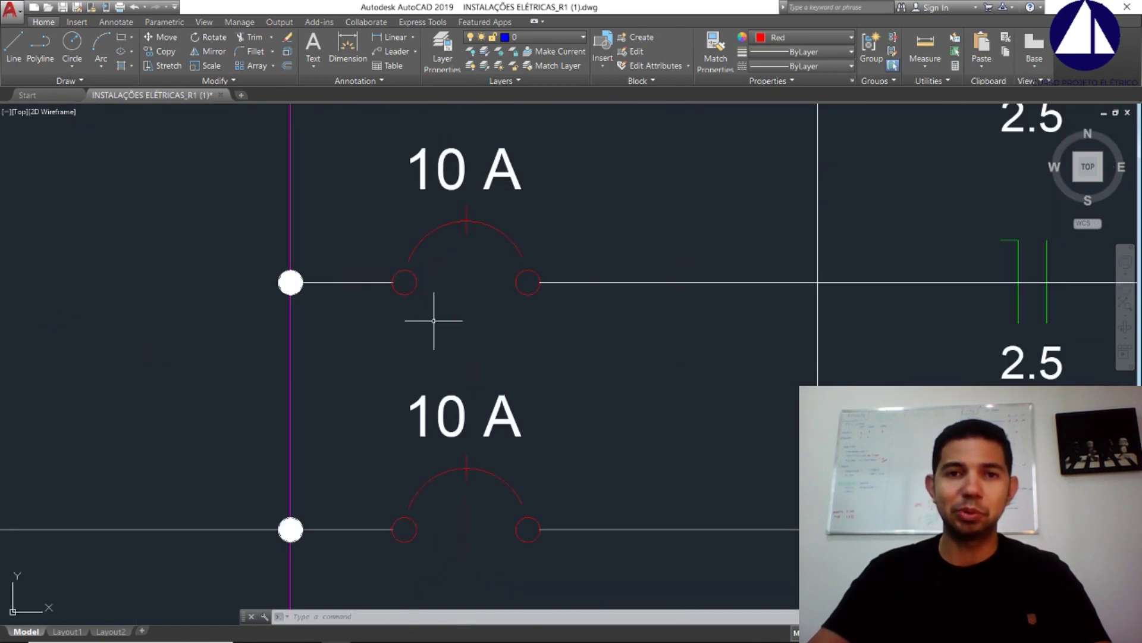
scroll(468, 332, "down", 2)
scroll(458, 326, "down", 2)
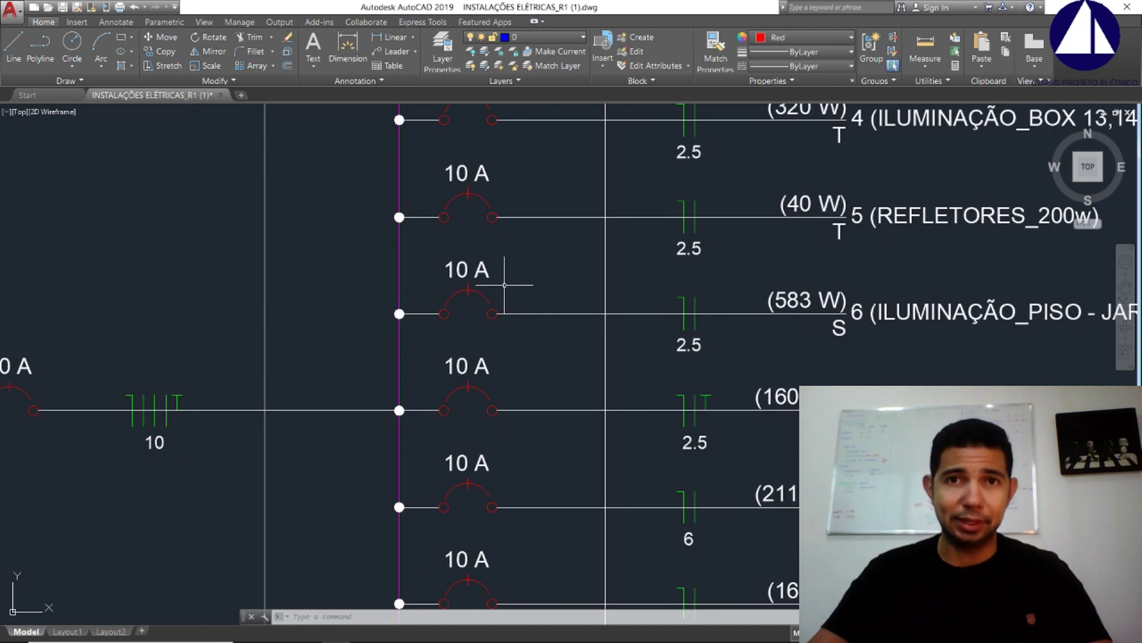
scroll(504, 285, "down", 3)
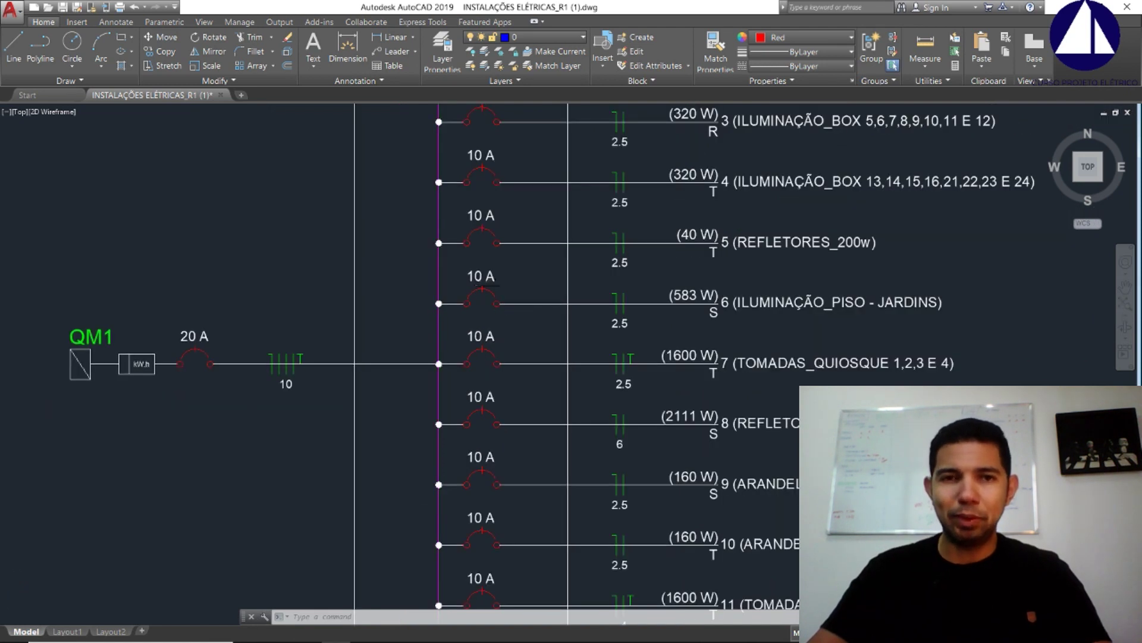
scroll(504, 285, "down", 1)
middle_click_drag(504, 285, 463, 345)
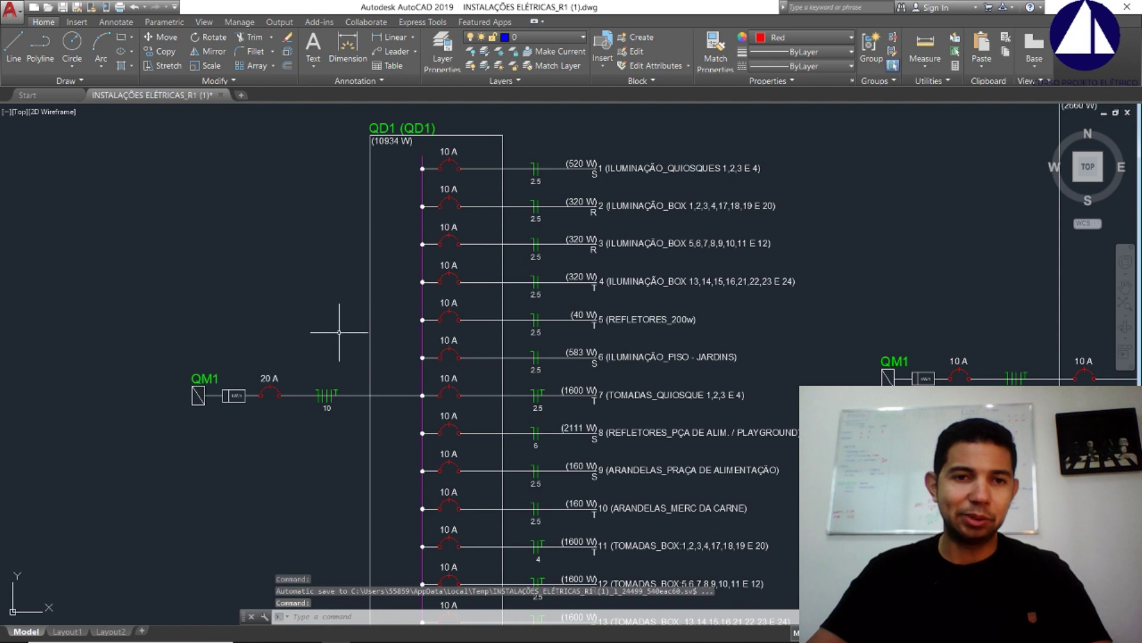
scroll(301, 221, "up", 2)
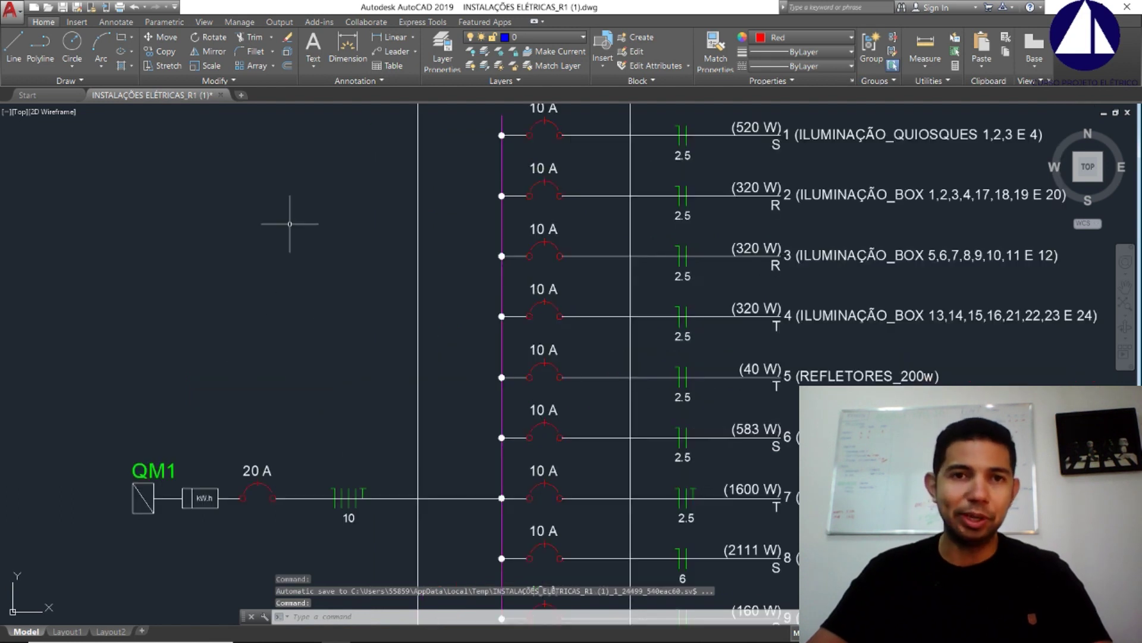
mouse_move(294, 217)
middle_mouse_down()
mouse_move(303, 298)
mouse_move(255, 250)
mouse_move(253, 286)
middle_mouse_up()
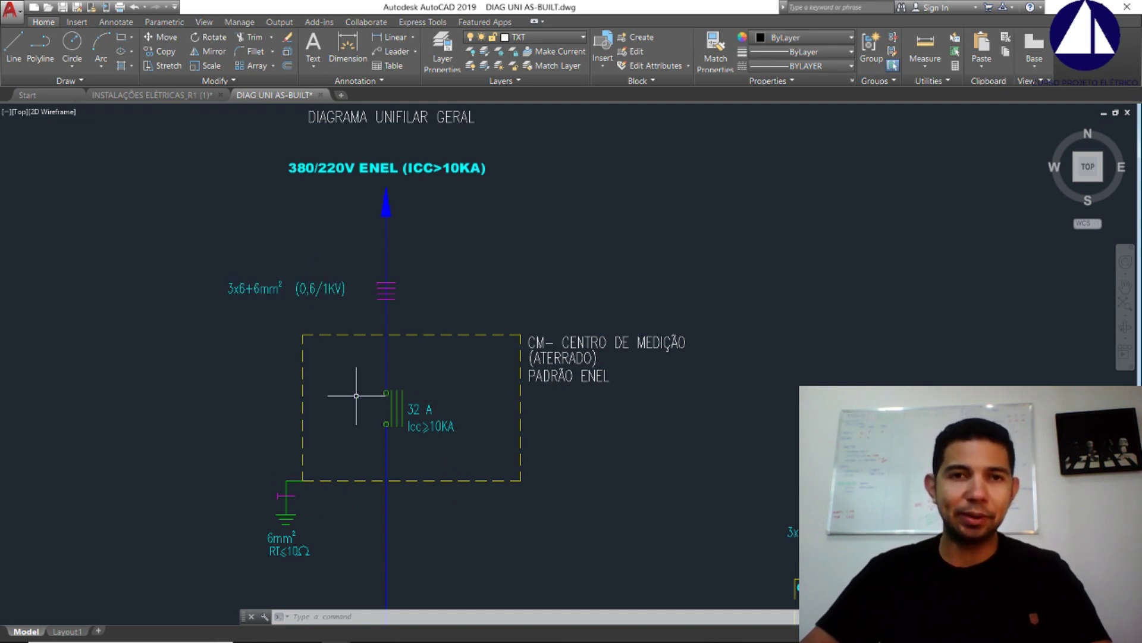
Zoom and pan across the QD distribution boards to centre the QD-3 Betoneira panel
scroll(355, 395, "down", 3)
mouse_move(380, 349)
middle_mouse_down()
mouse_move(627, 226)
mouse_move(367, 328)
middle_mouse_up()
scroll(367, 327, "up", 3)
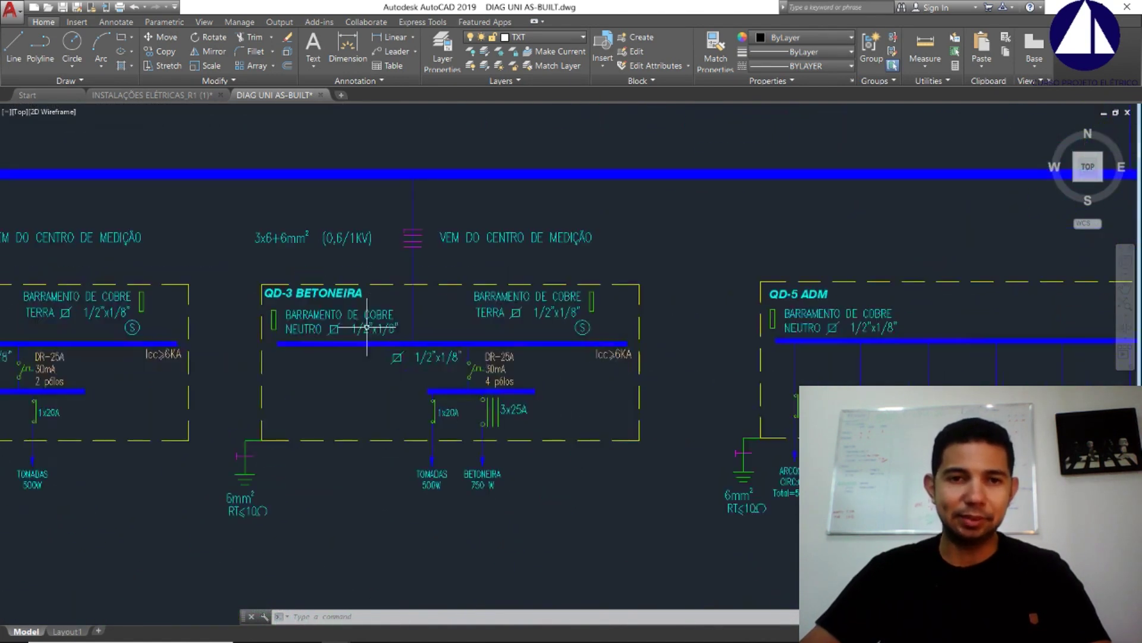
scroll(384, 374, "up", 2)
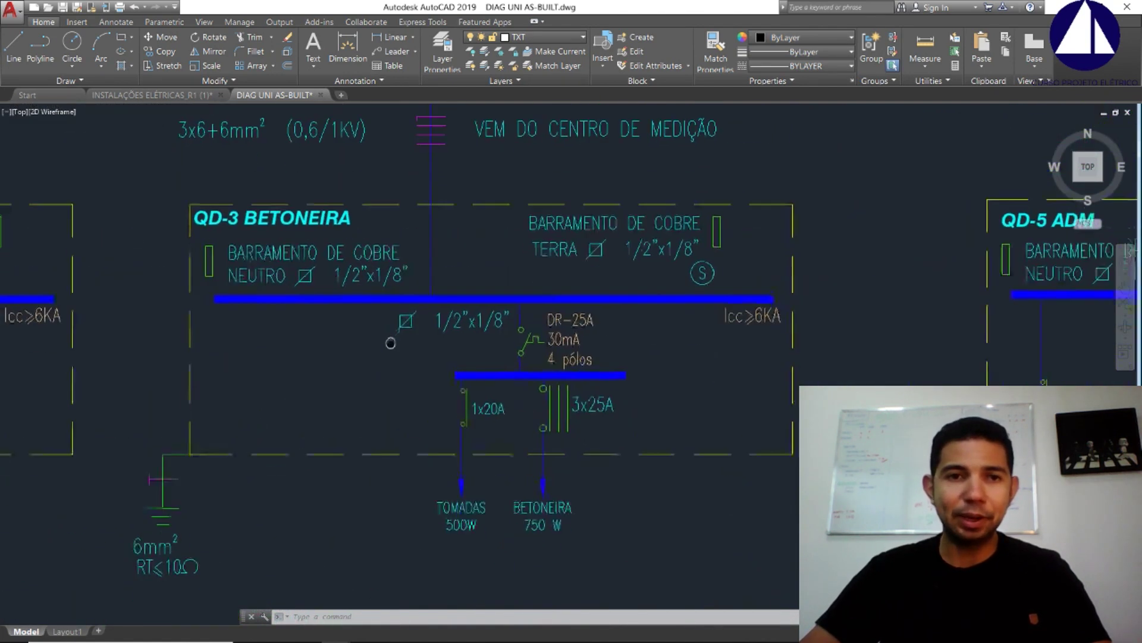
middle_click_drag(390, 340, 387, 301)
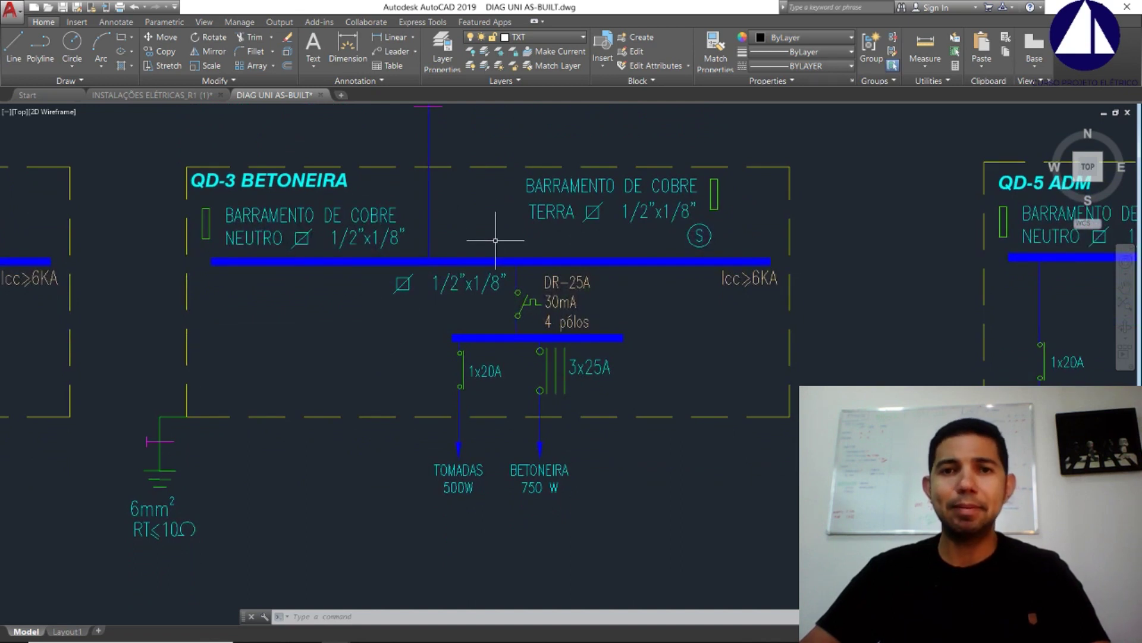
scroll(488, 218, "up", 2)
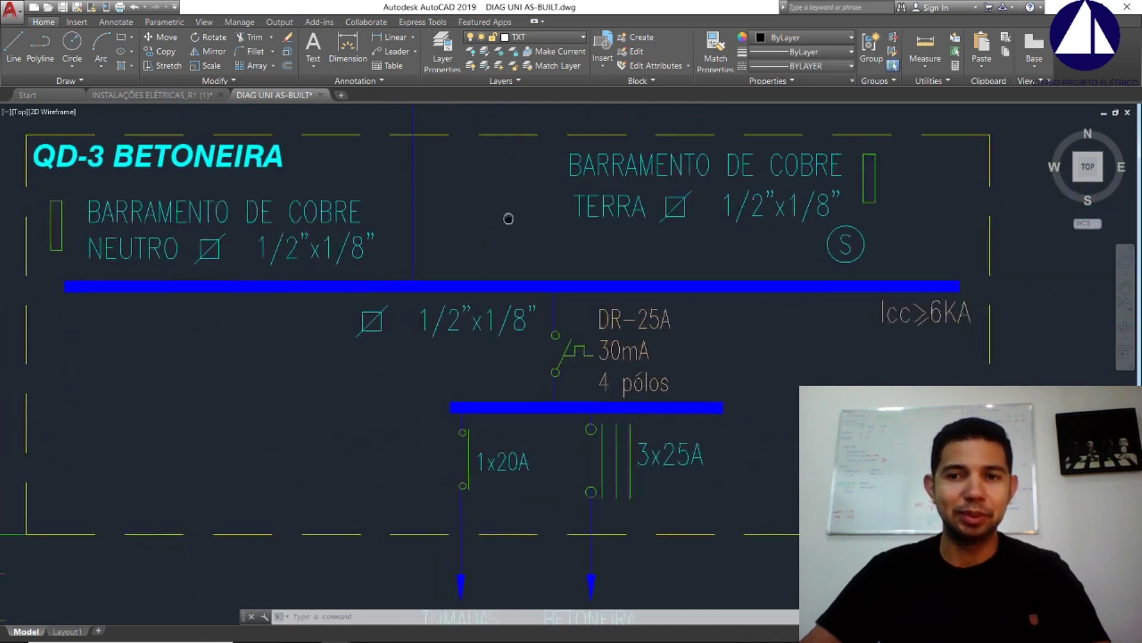
scroll(508, 216, "down", 2)
middle_click_drag(518, 213, 461, 209)
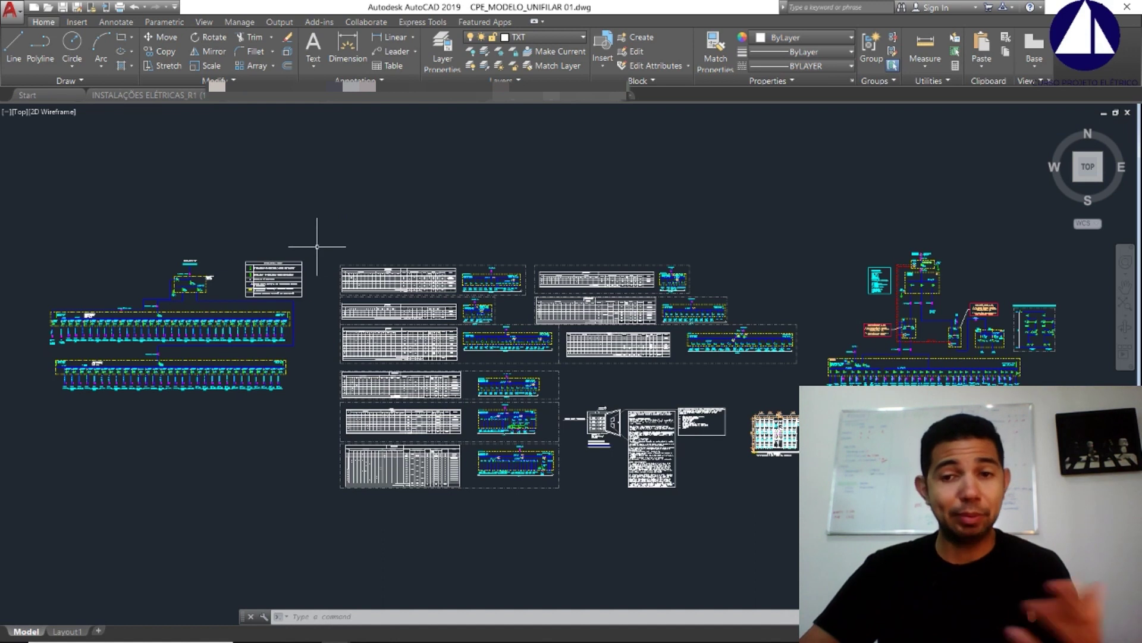
scroll(875, 427, "up", 3)
scroll(875, 426, "up", 5)
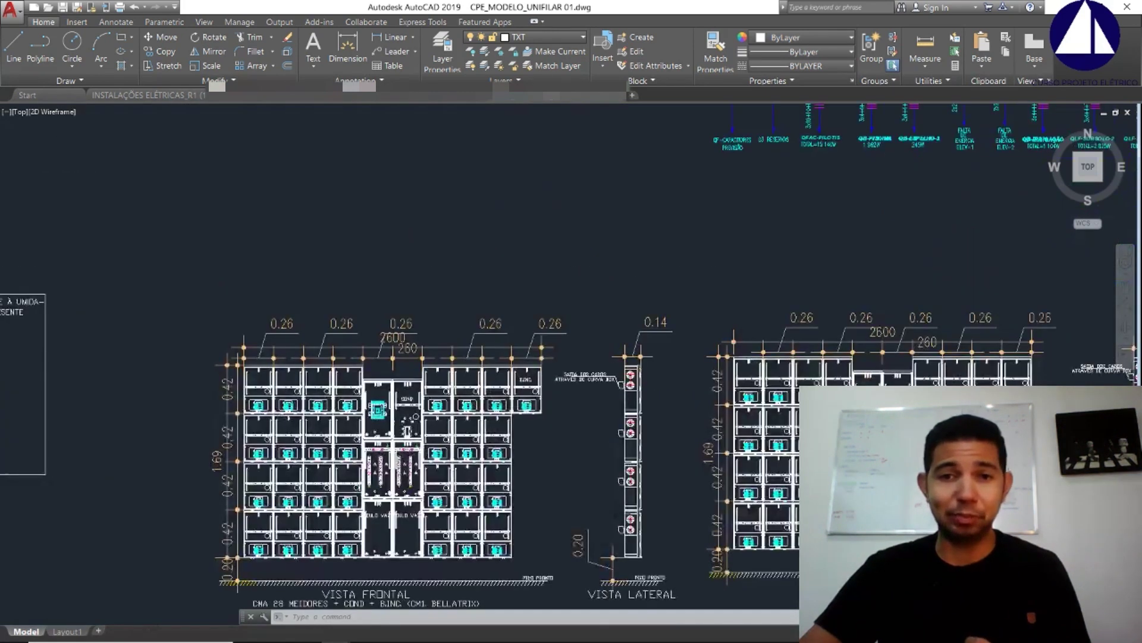
scroll(638, 339, "down", 3)
scroll(638, 340, "down", 4)
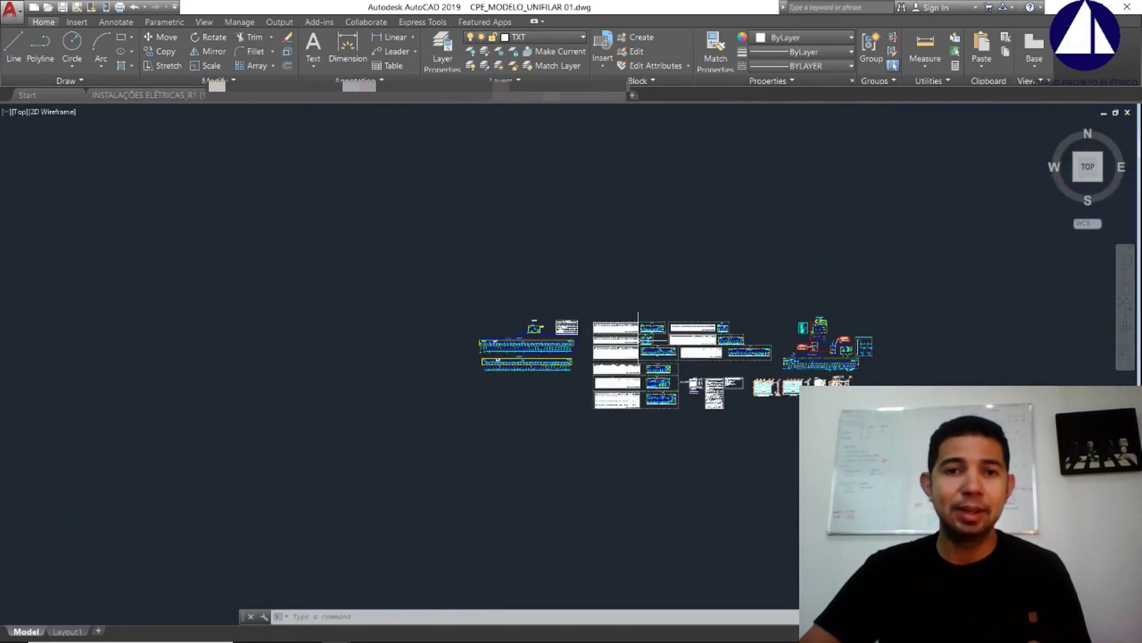
scroll(477, 341, "up", 5)
scroll(476, 340, "up", 5)
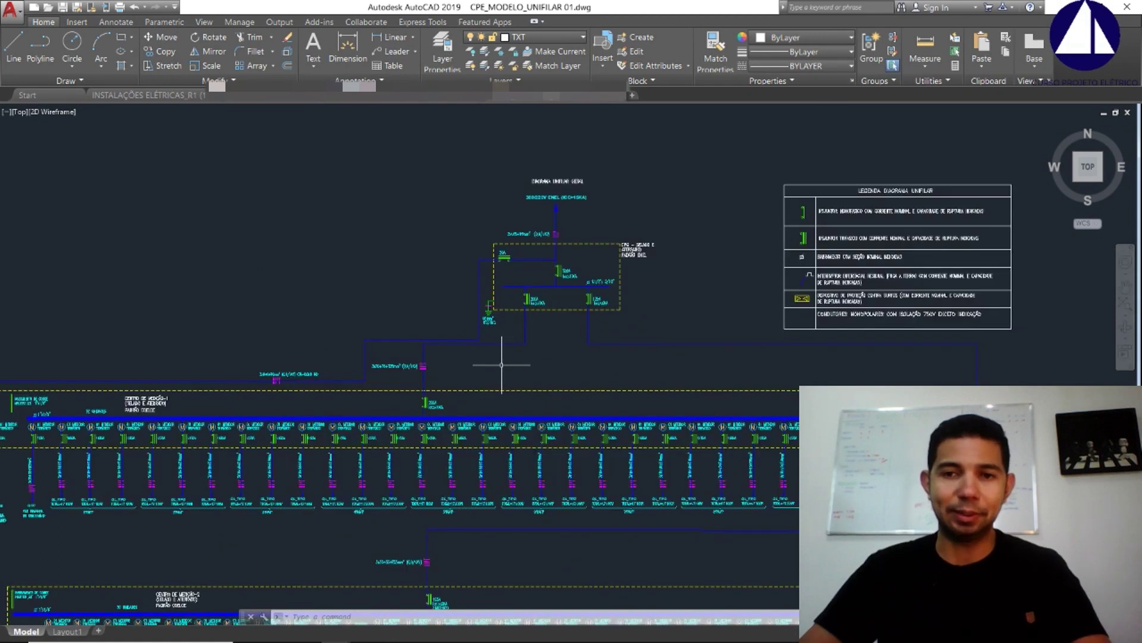
middle_click_drag(534, 310, 560, 269)
scroll(560, 268, "down", 1)
scroll(559, 269, "down", 1)
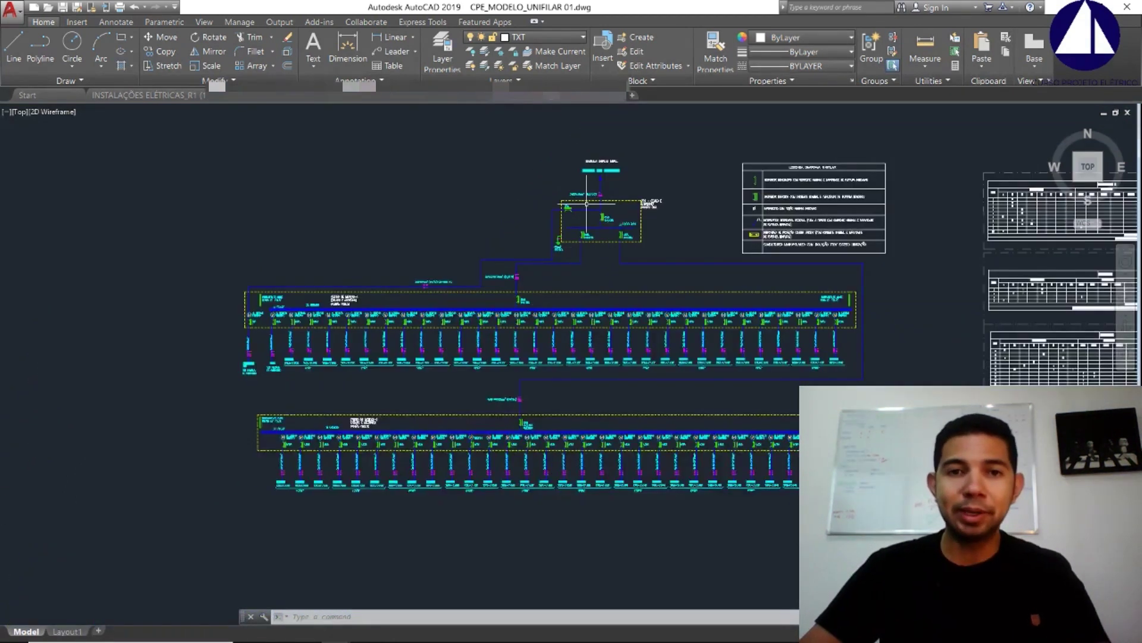
scroll(574, 278, "up", 2)
middle_click_drag(574, 277, 568, 226)
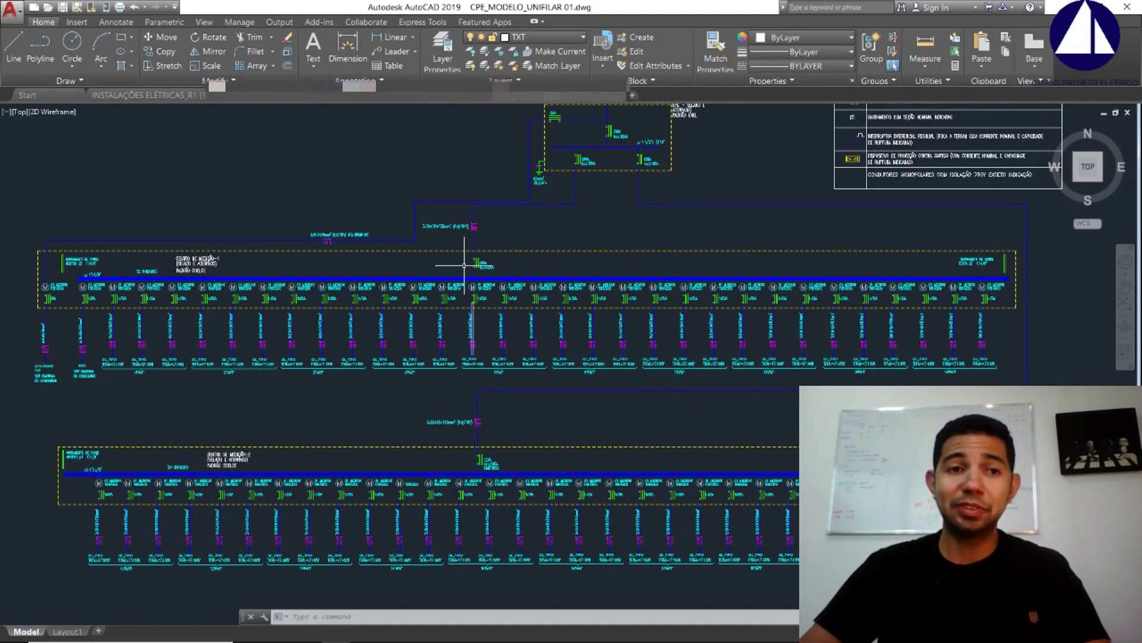
middle_click_drag(513, 204, 464, 289)
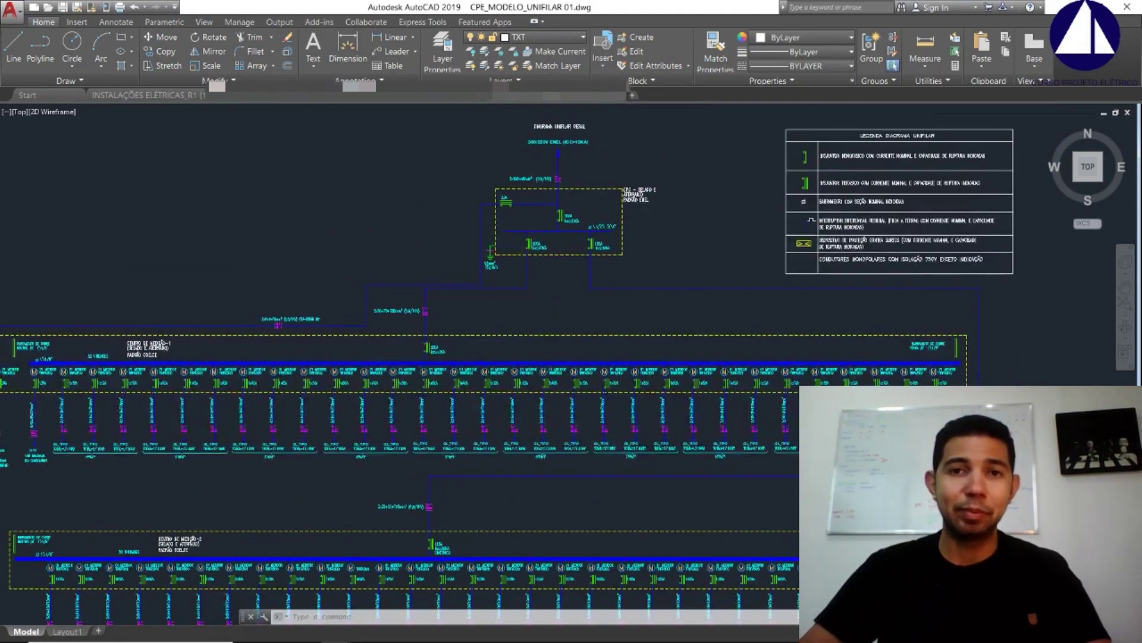
scroll(582, 235, "up", 4)
scroll(546, 178, "up", 2)
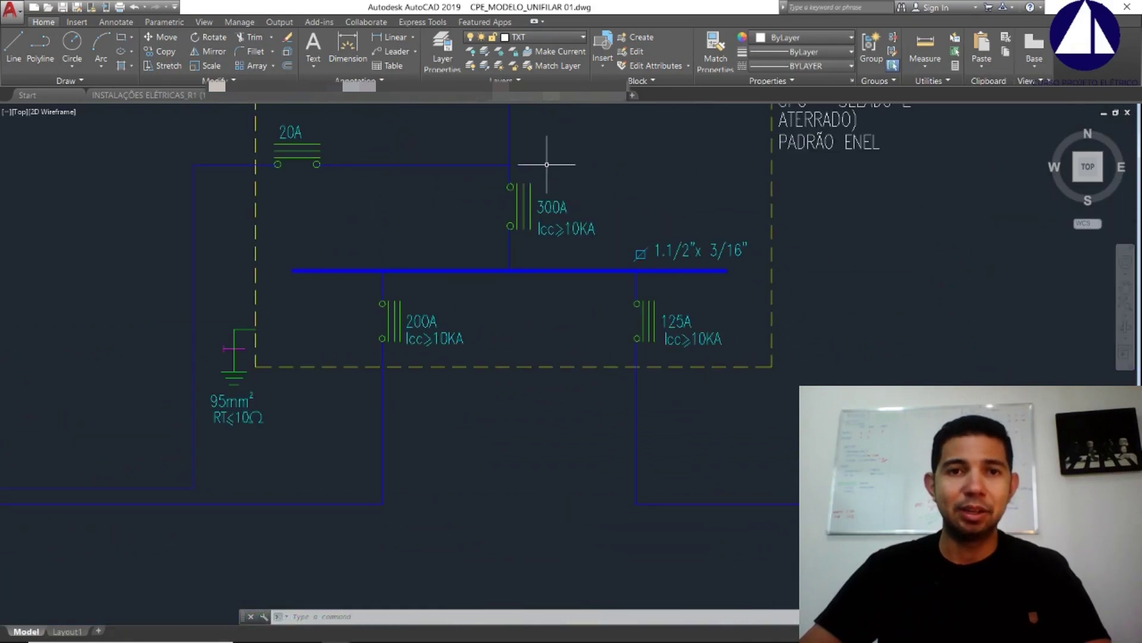
scroll(547, 164, "down", 2)
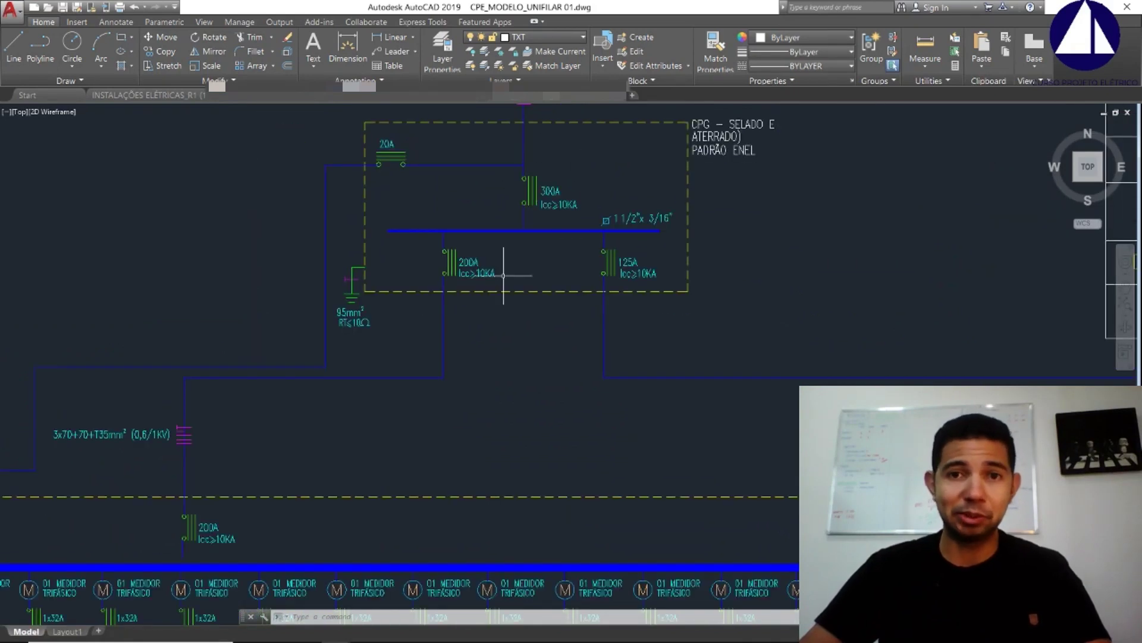
scroll(561, 167, "up", 2)
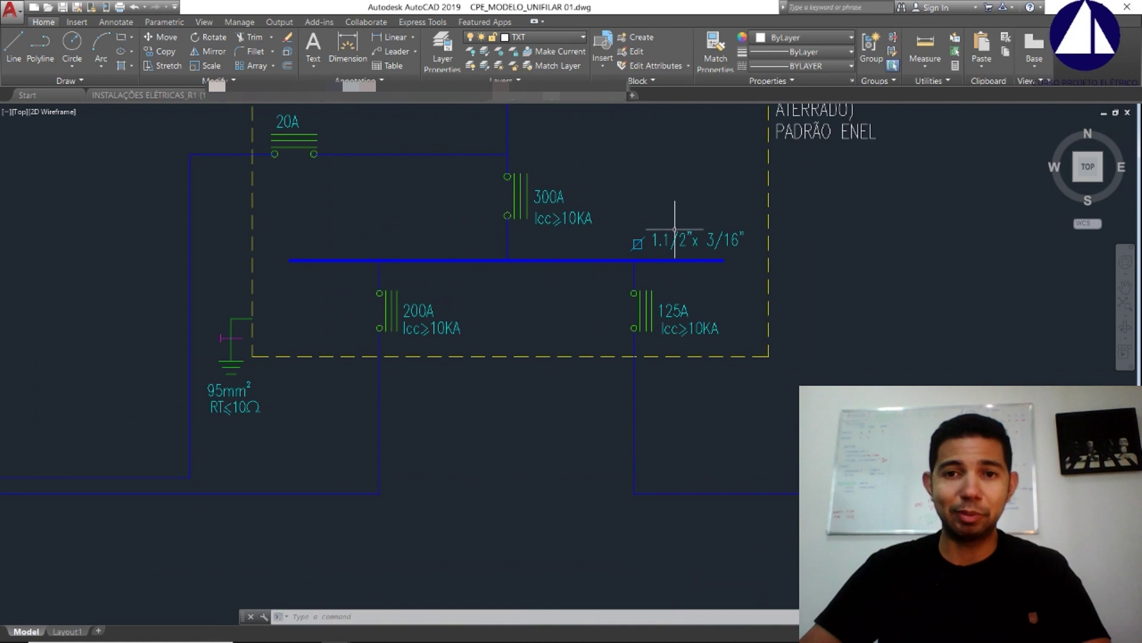
middle_click_drag(654, 244, 618, 470)
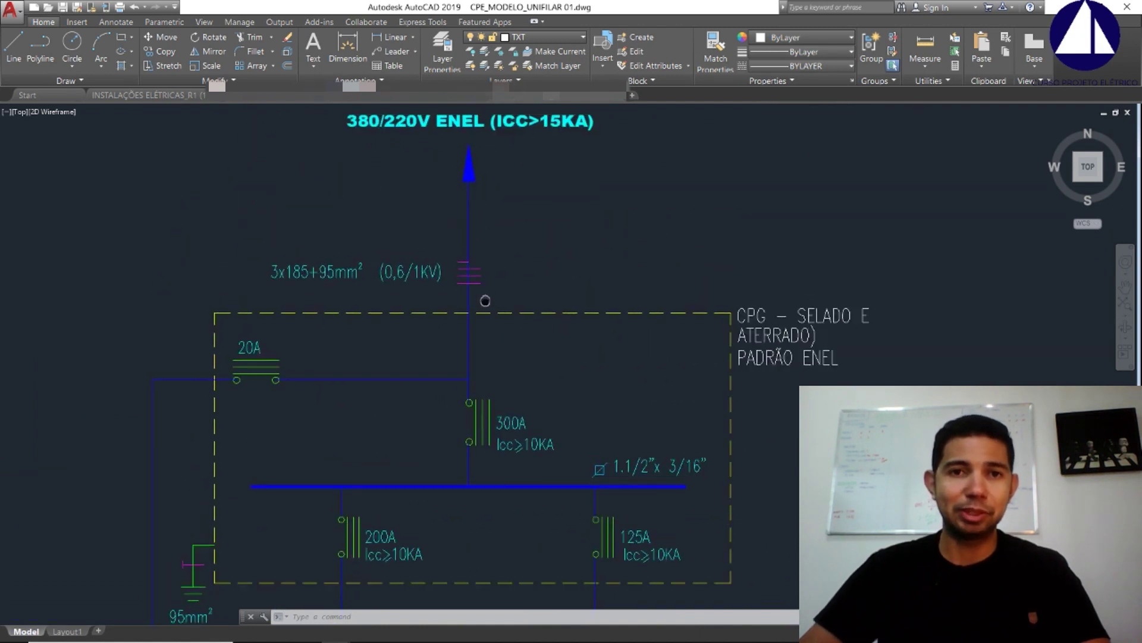
mouse_move(485, 300)
middle_mouse_down()
mouse_move(485, 351)
mouse_move(476, 119)
middle_mouse_up()
scroll(454, 281, "down", 1)
scroll(441, 309, "down", 1)
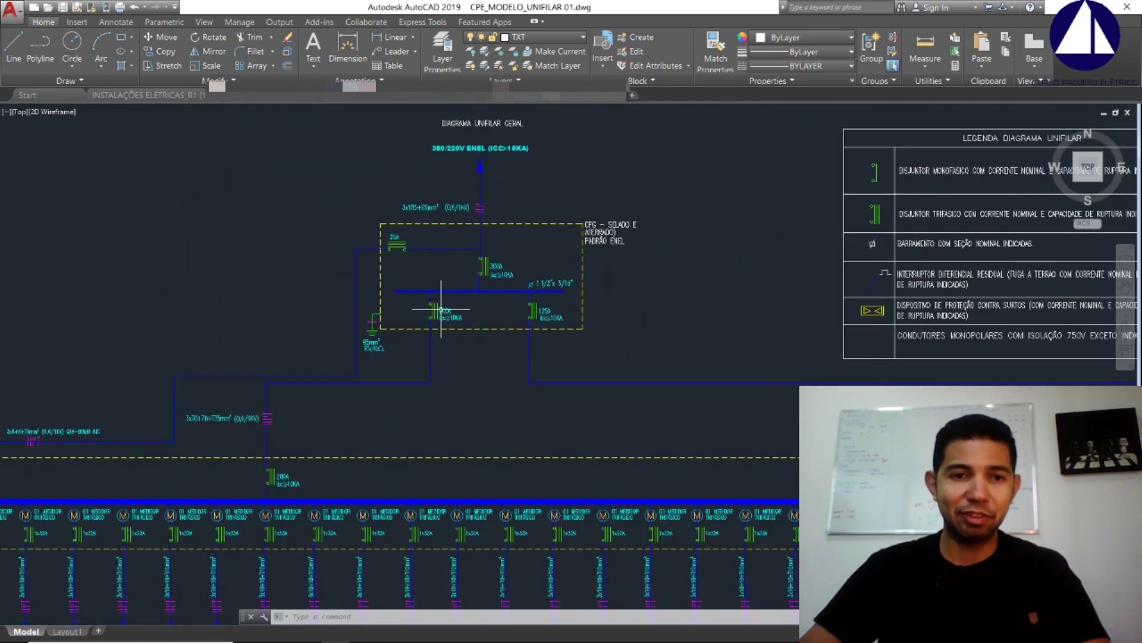
middle_click_drag(192, 451, 301, 395)
scroll(340, 383, "up", 4)
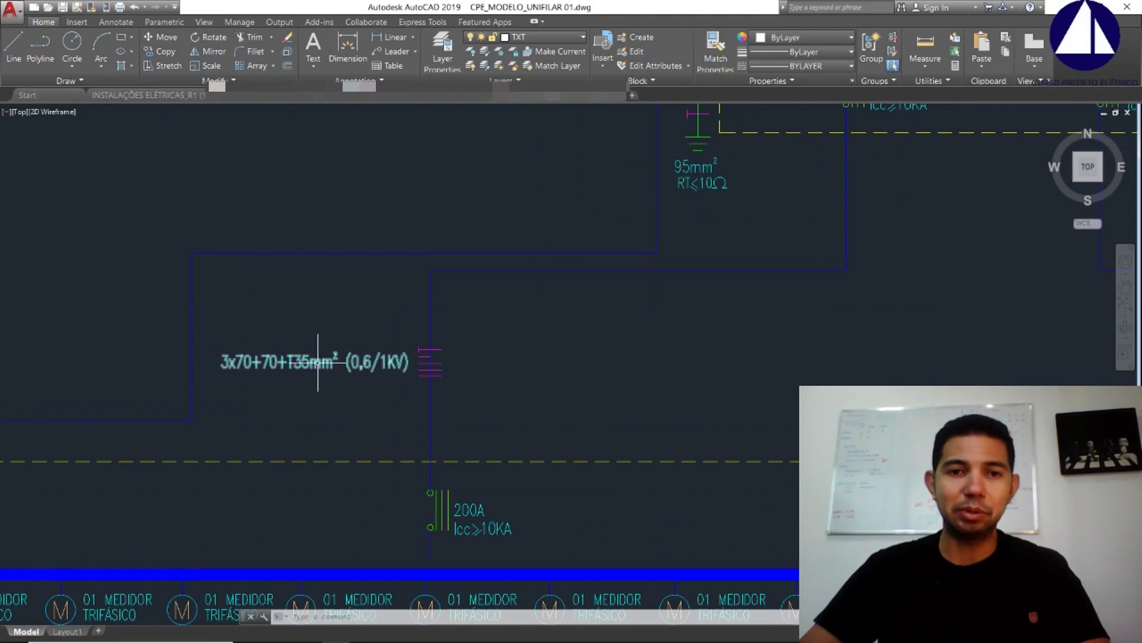
middle_click_drag(395, 327, 523, 194)
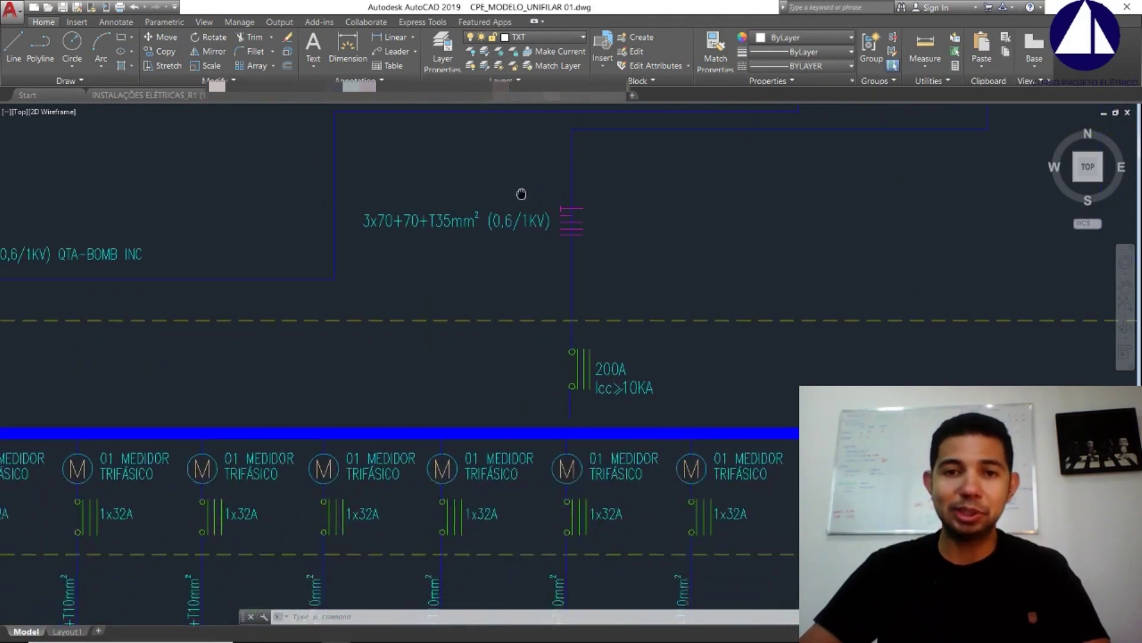
scroll(522, 198, "down", 2)
scroll(523, 199, "down", 2)
middle_click_drag(396, 242, 502, 272)
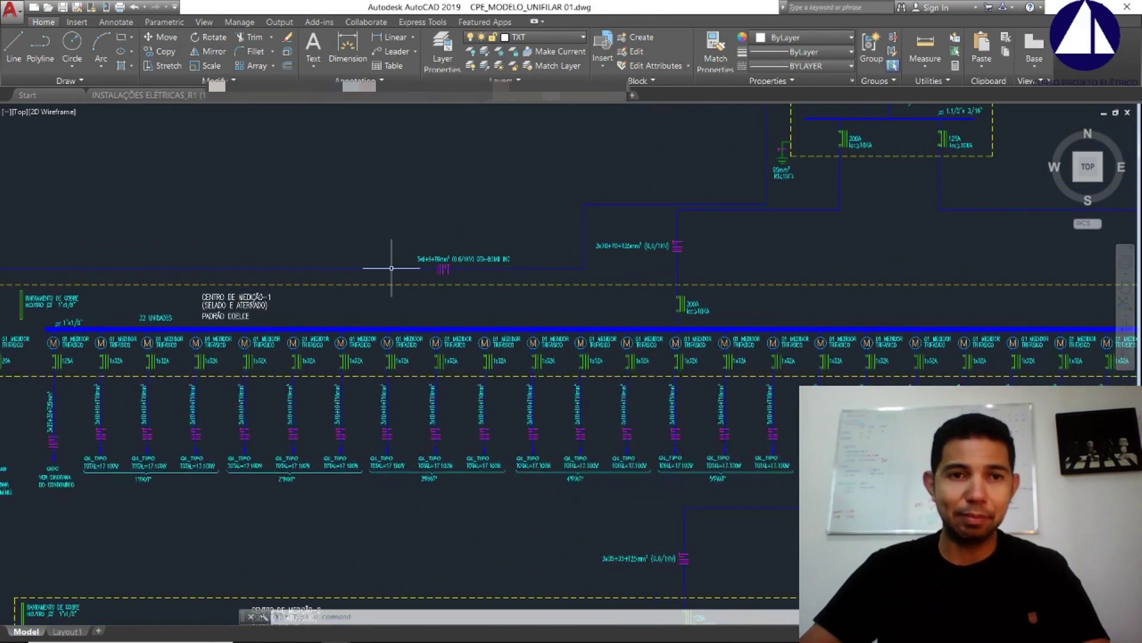
scroll(242, 306, "up", 2)
scroll(242, 305, "up", 2)
scroll(256, 295, "down", 4)
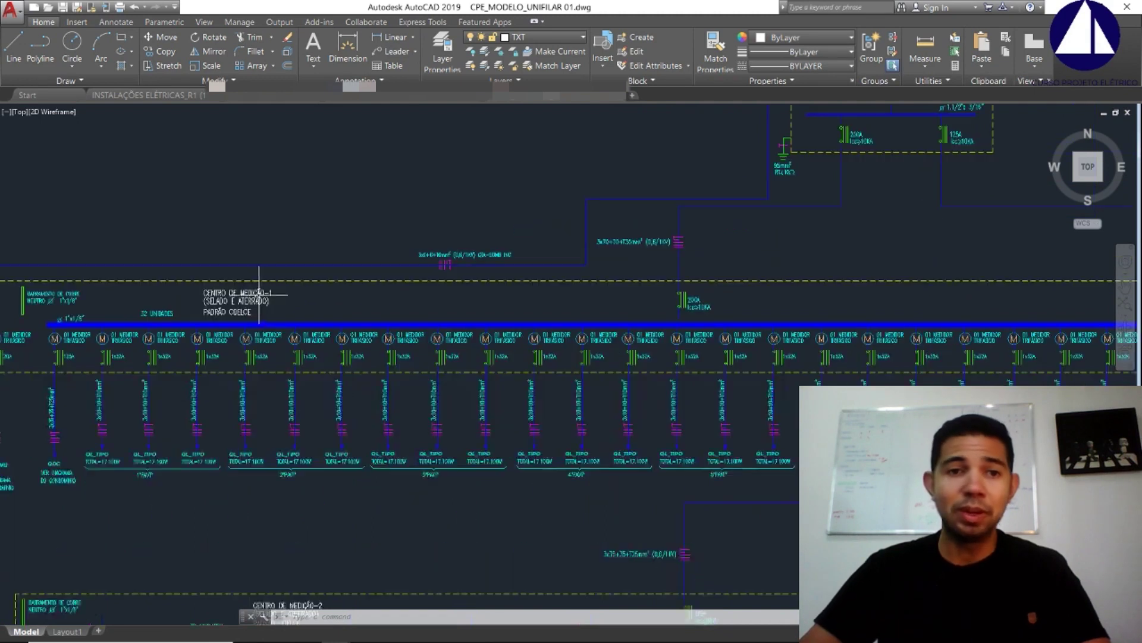
mouse_move(271, 320)
middle_mouse_down()
mouse_move(331, 242)
mouse_move(309, 170)
mouse_move(302, 182)
middle_mouse_up()
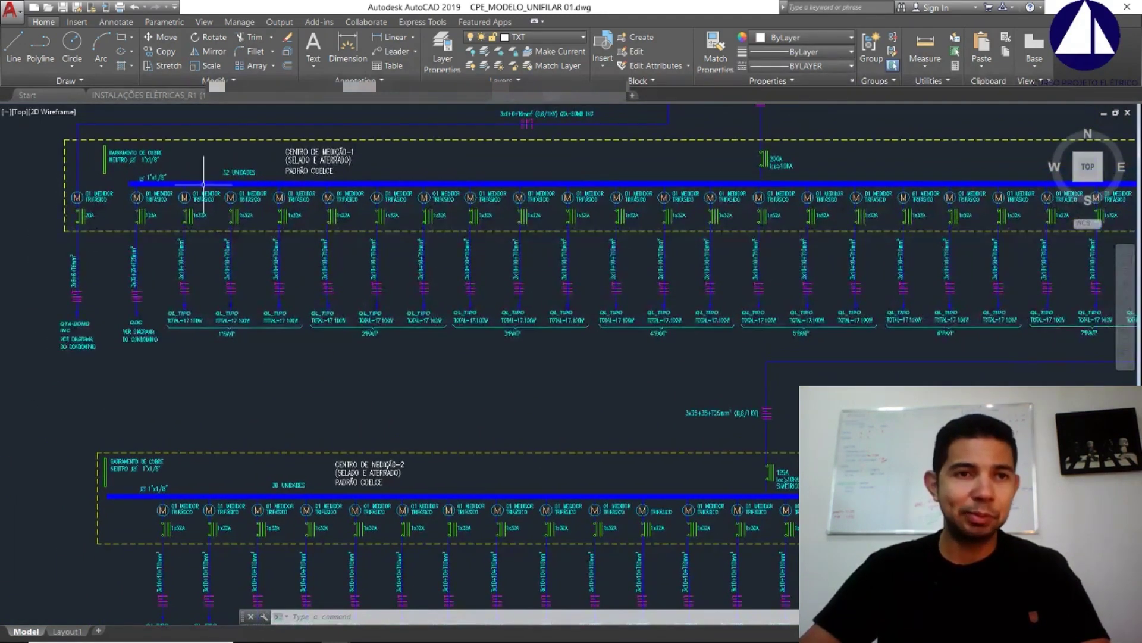
scroll(143, 174, "up", 2)
mouse_move(334, 236)
middle_mouse_down()
mouse_move(290, 162)
mouse_move(256, 173)
middle_mouse_up()
scroll(518, 171, "up", 2)
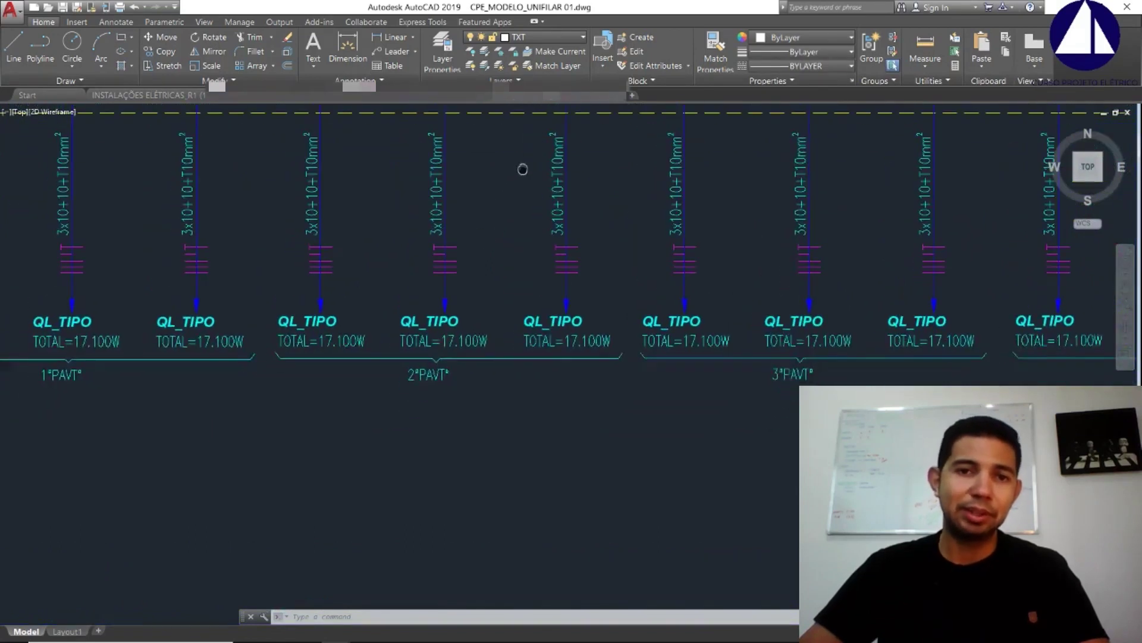
scroll(423, 321, "up", 2)
scroll(420, 324, "up", 2)
scroll(418, 322, "down", 4)
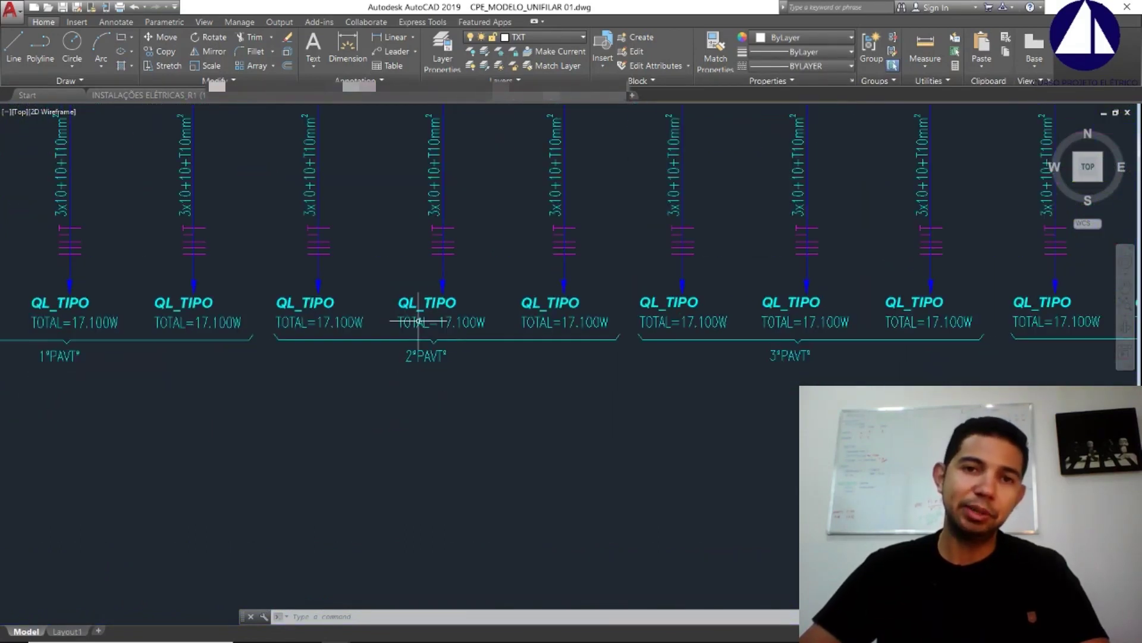
middle_click_drag(786, 251, 566, 363)
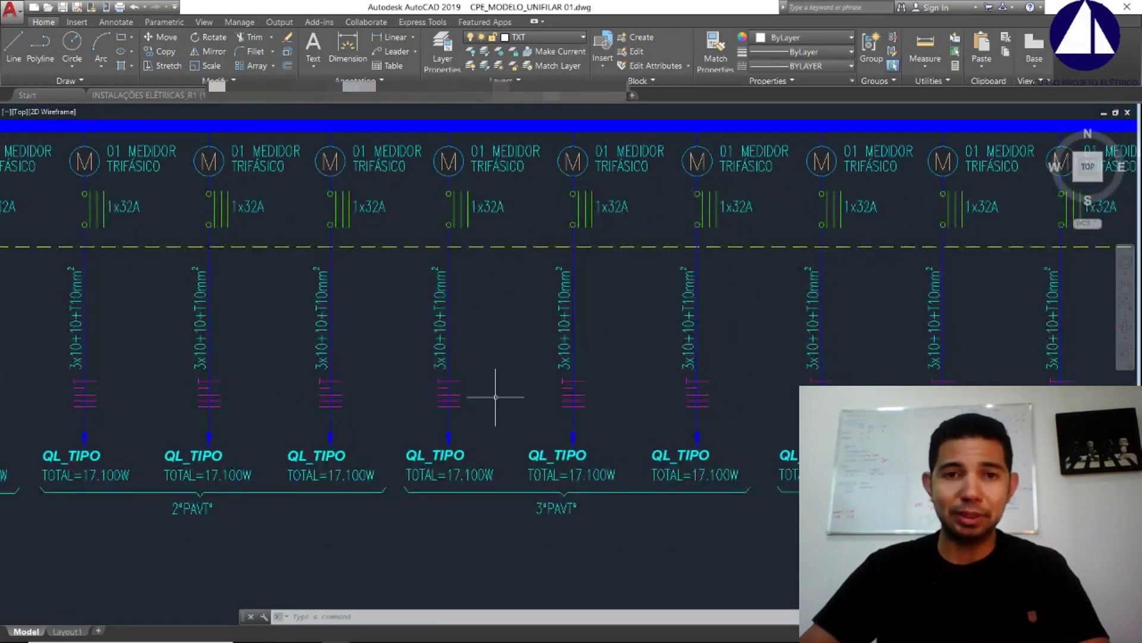
scroll(495, 397, "down", 3)
scroll(760, 209, "down", 2)
scroll(720, 232, "down", 1)
scroll(713, 224, "up", 4)
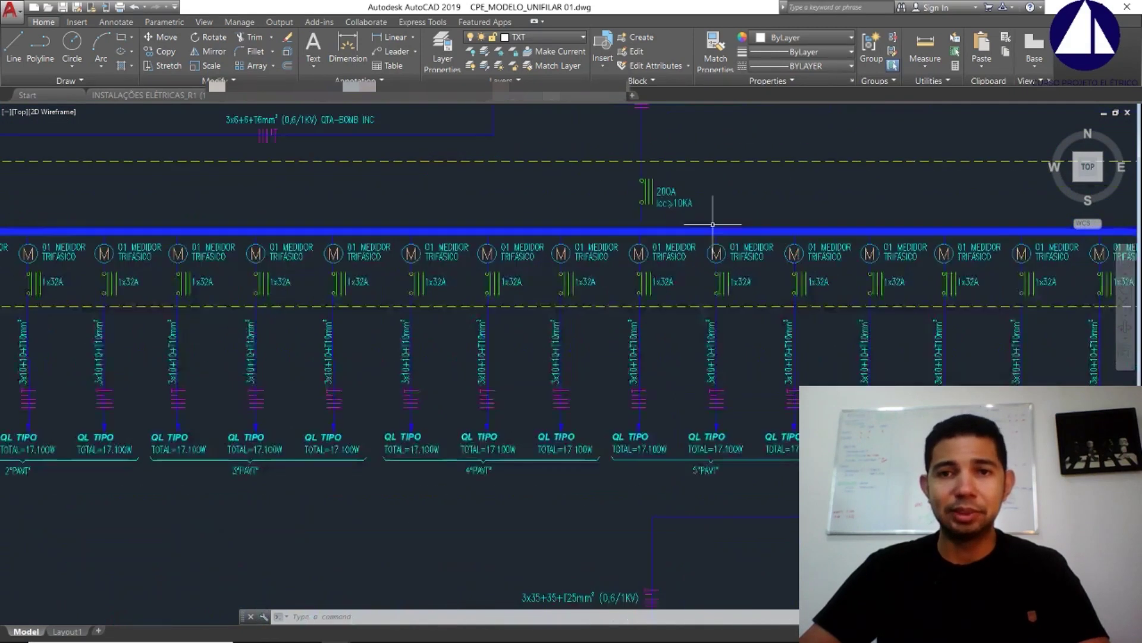
scroll(713, 224, "up", 2)
scroll(684, 161, "up", 2)
middle_click_drag(678, 158, 581, 194)
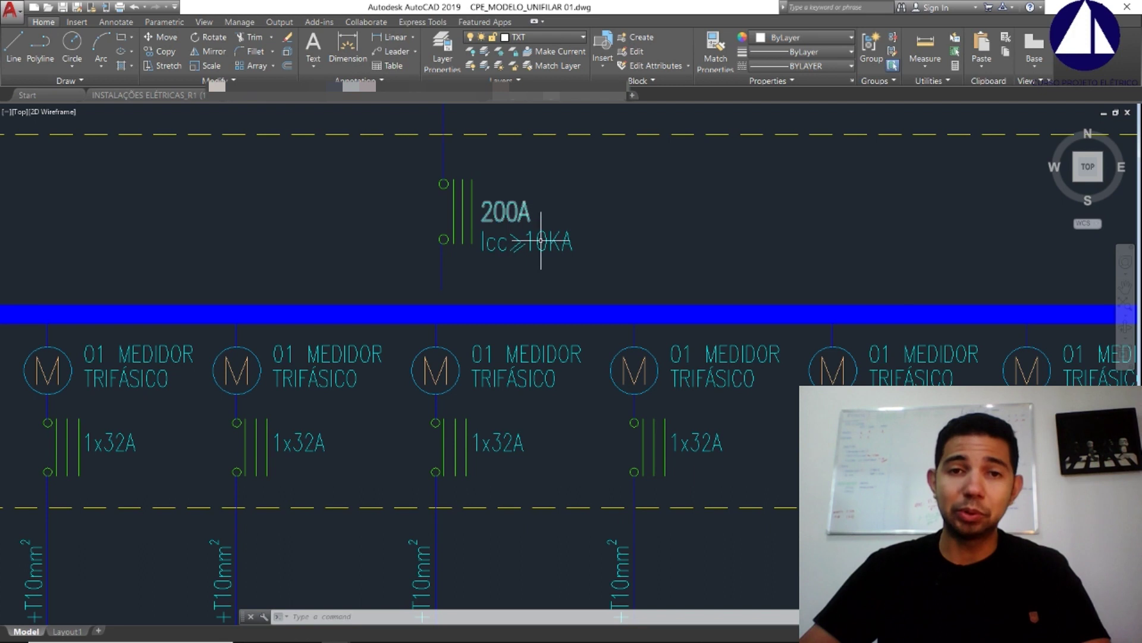
scroll(613, 243, "down", 5)
scroll(633, 258, "down", 1)
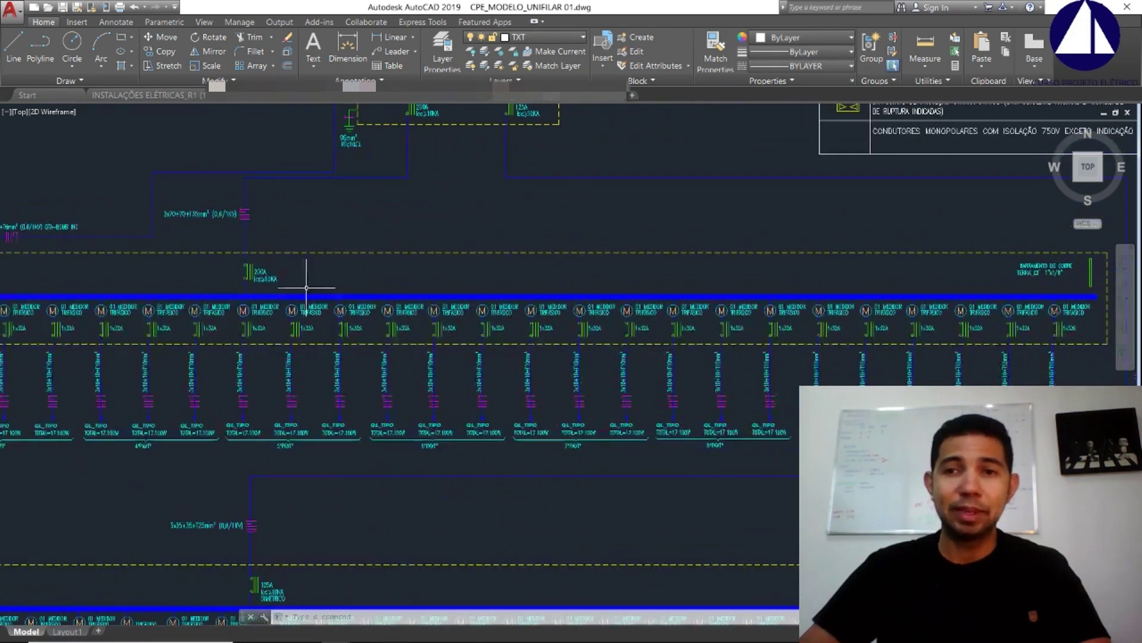
scroll(428, 296, "up", 1)
scroll(952, 178, "up", 3)
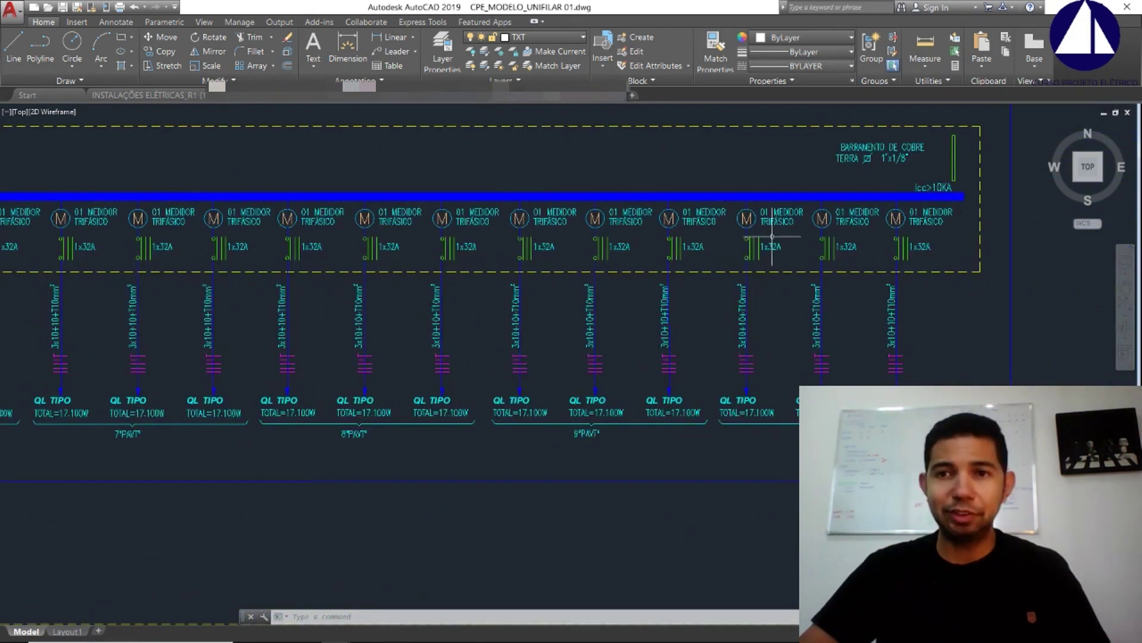
scroll(957, 177, "up", 2)
scroll(968, 176, "up", 2)
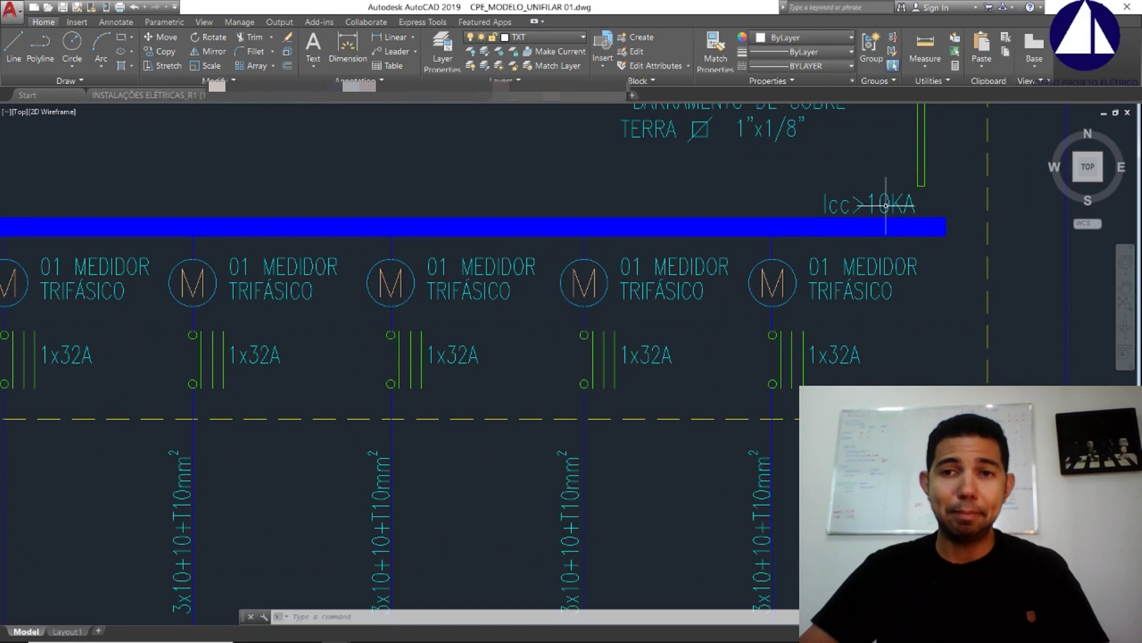
scroll(873, 226, "up", 2)
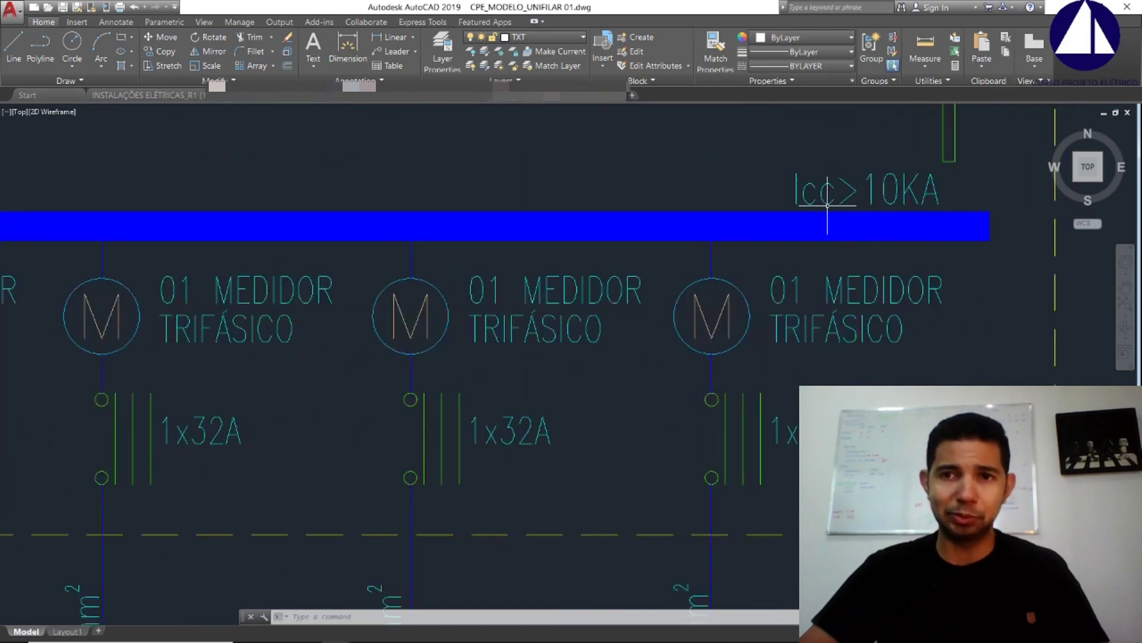
scroll(916, 198, "down", 2)
scroll(917, 203, "down", 2)
scroll(916, 208, "down", 1)
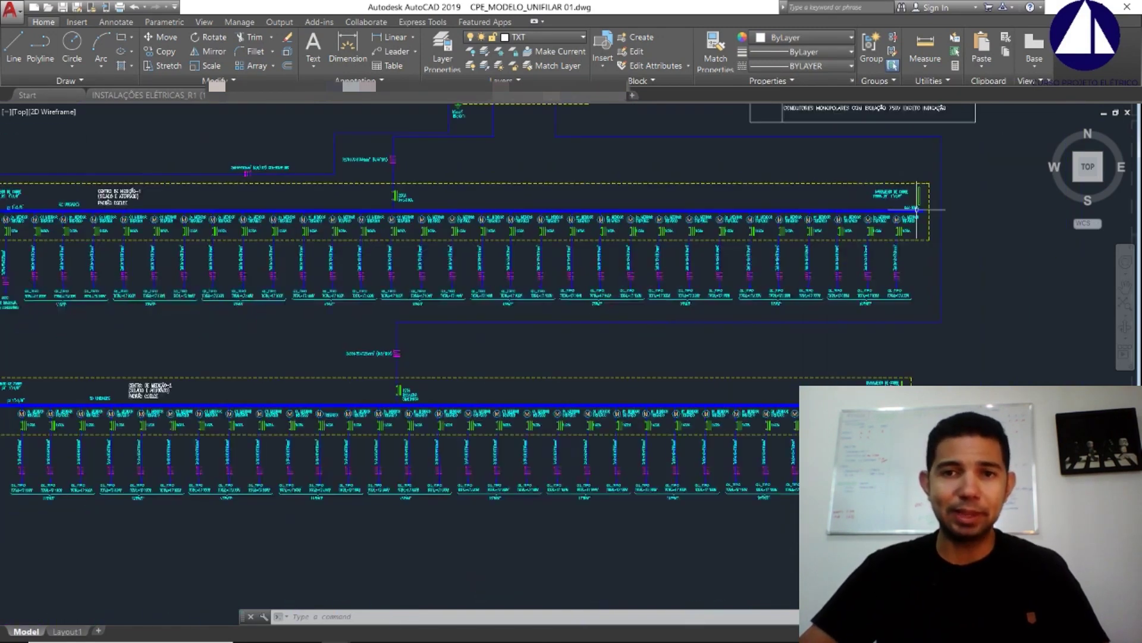
scroll(530, 224, "down", 1)
scroll(635, 170, "down", 1)
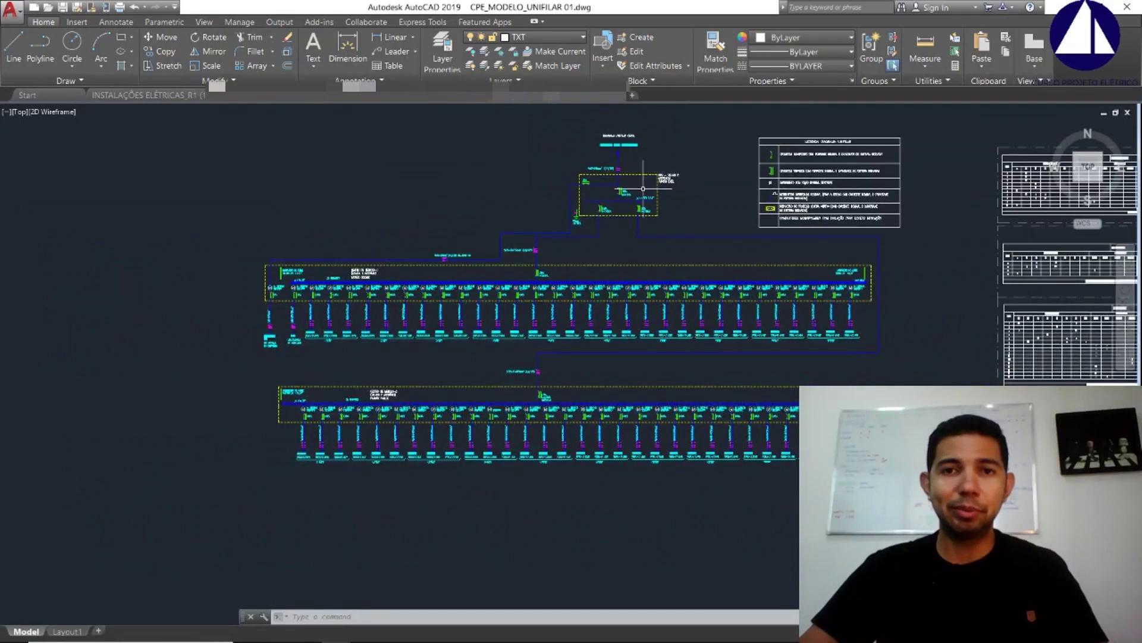
Zoom out and pan to bring the whole QD1 lighting panel sheet into view
scroll(684, 179, "up", 1)
scroll(735, 155, "up", 3)
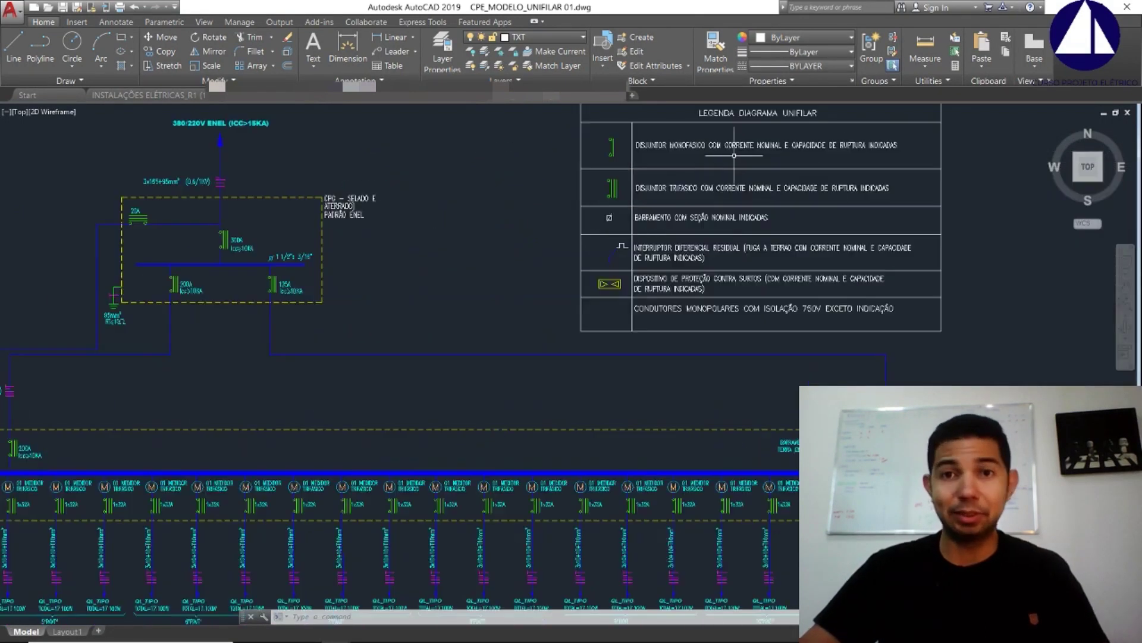
scroll(764, 151, "up", 2)
scroll(690, 282, "up", 1)
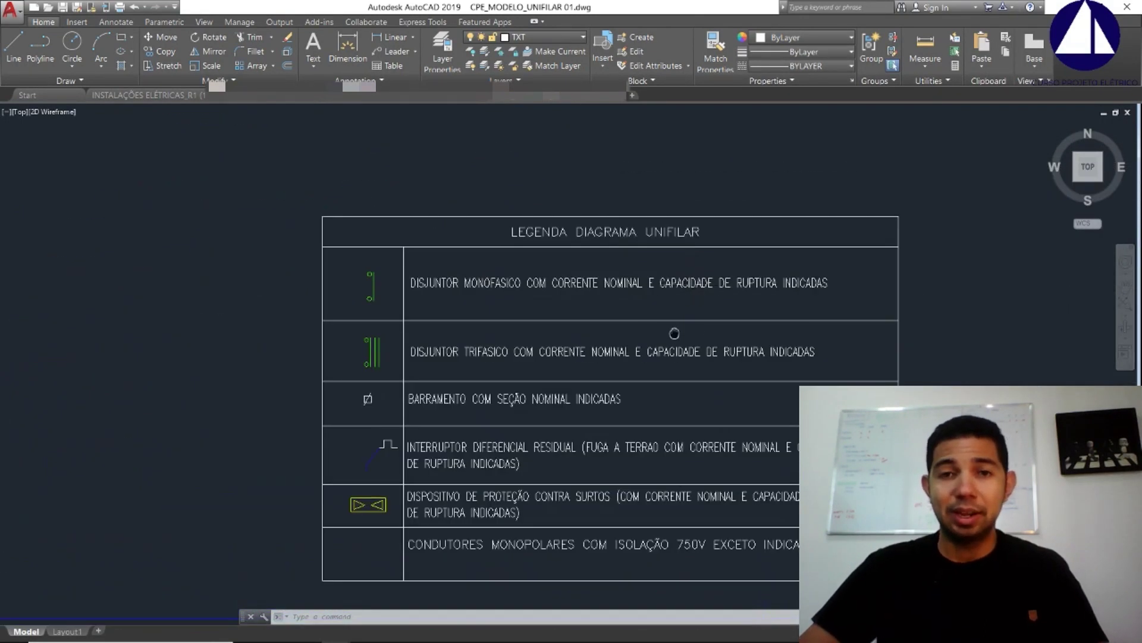
scroll(674, 333, "up", 2)
scroll(340, 234, "down", 2)
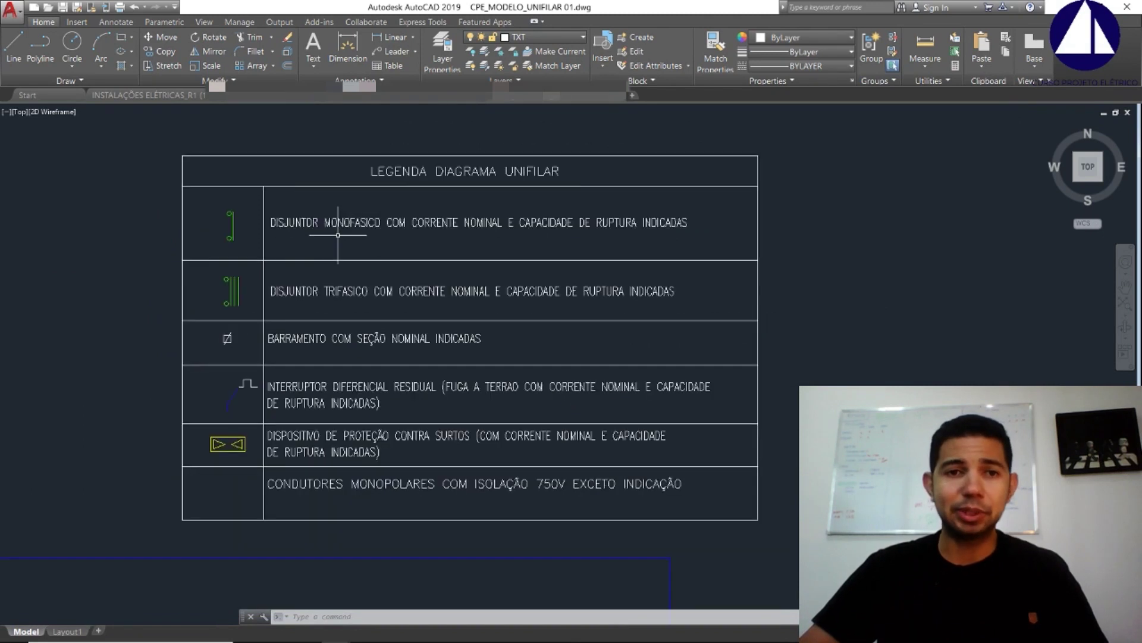
scroll(503, 284, "down", 7)
scroll(471, 293, "down", 2)
mouse_move(397, 345)
middle_mouse_down()
mouse_move(437, 315)
mouse_move(484, 310)
middle_mouse_up()
scroll(435, 311, "up", 2)
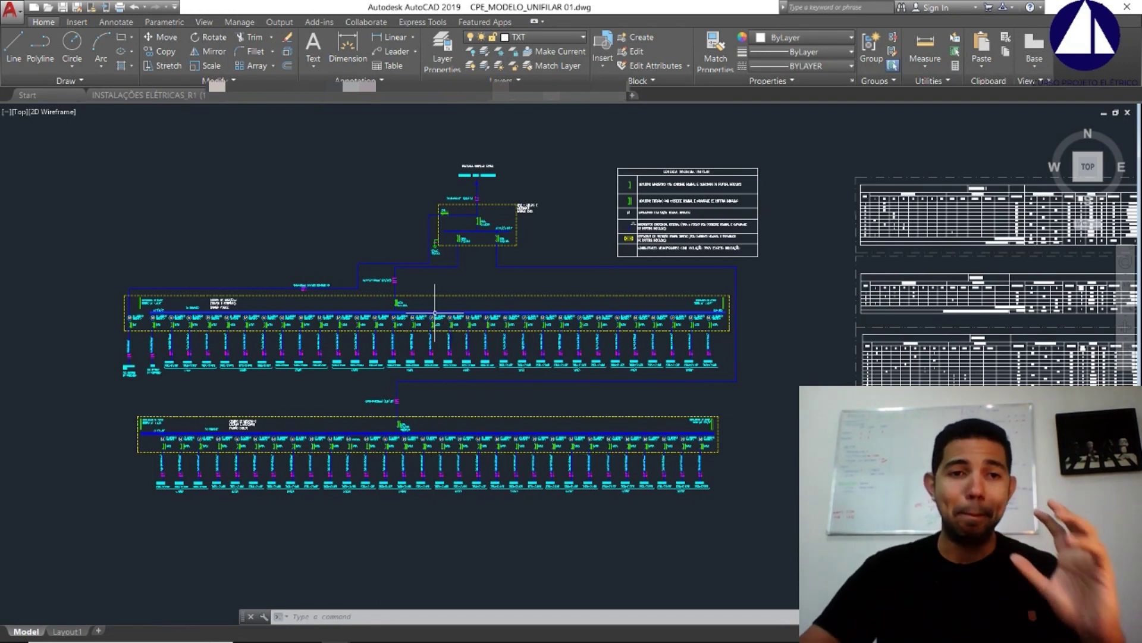
scroll(288, 305, "up", 2)
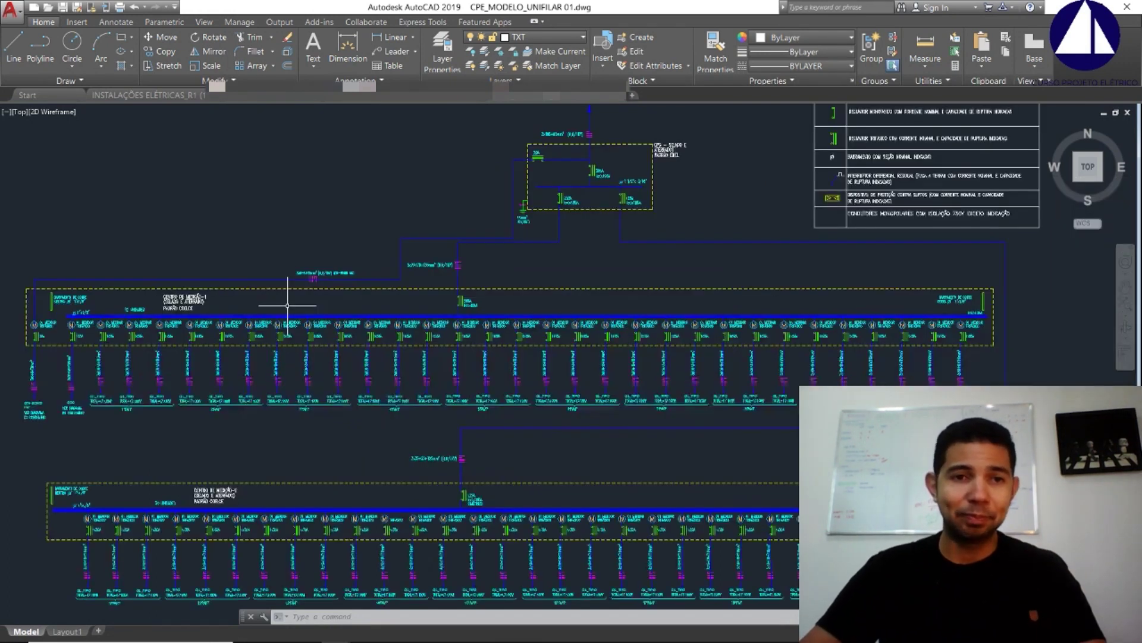
Glance at QD2 and QM1 in INSTALAÇÕES ELÉTRICAS_R1, then return to CPE_MODELO_UNIFILAR 01
left_click(163, 95)
scroll(369, 224, "down", 2)
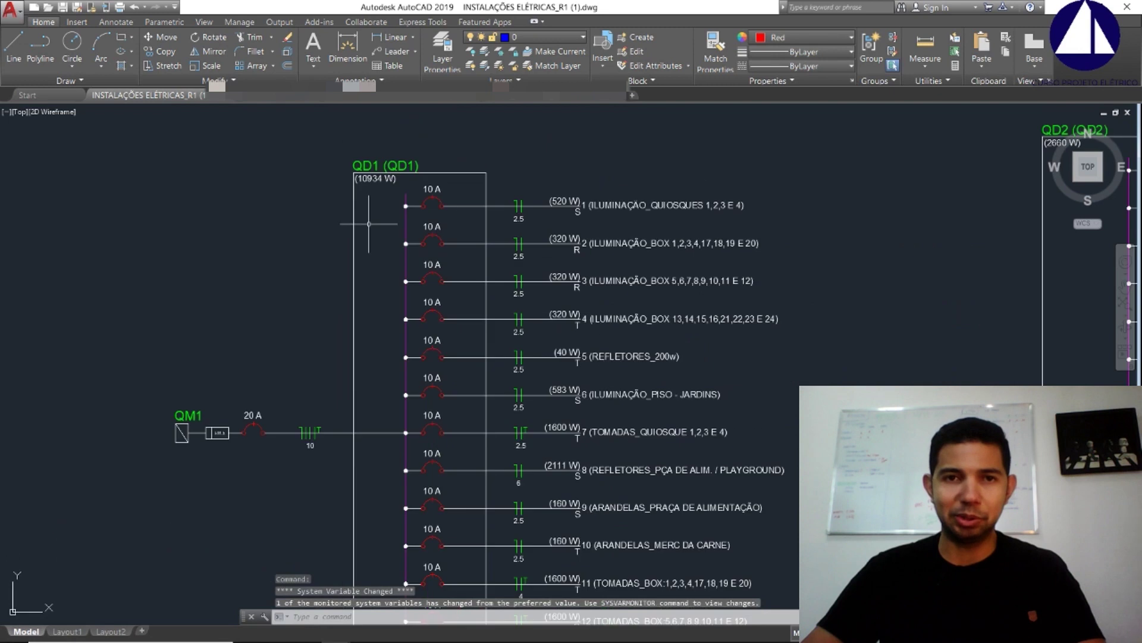
middle_click_drag(395, 294, 367, 262)
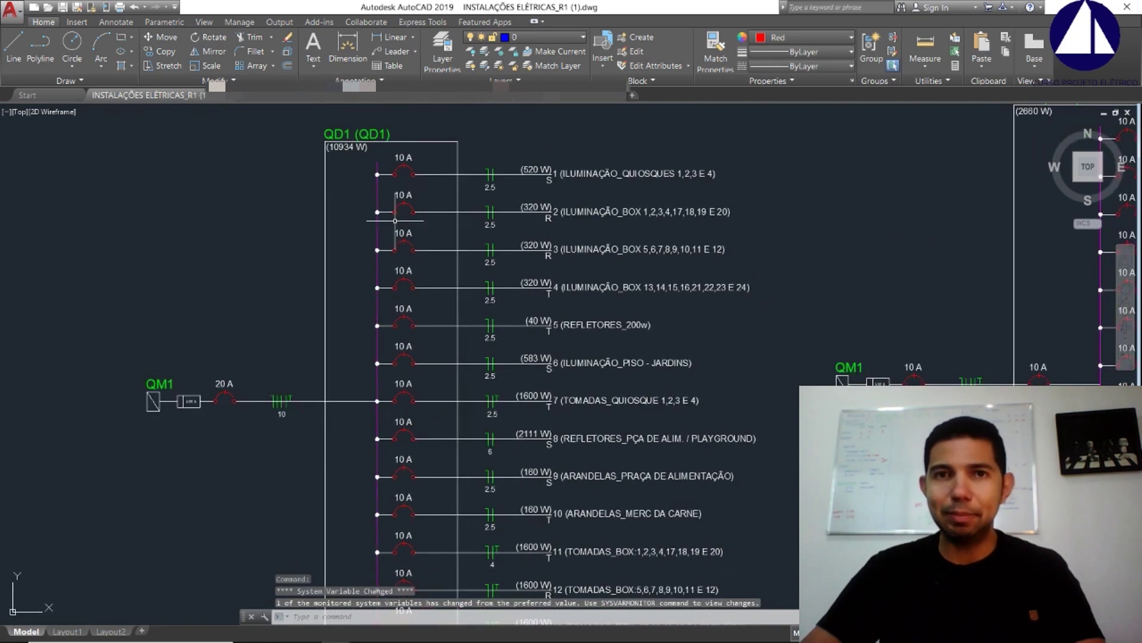
key("Escape")
key("Escape")
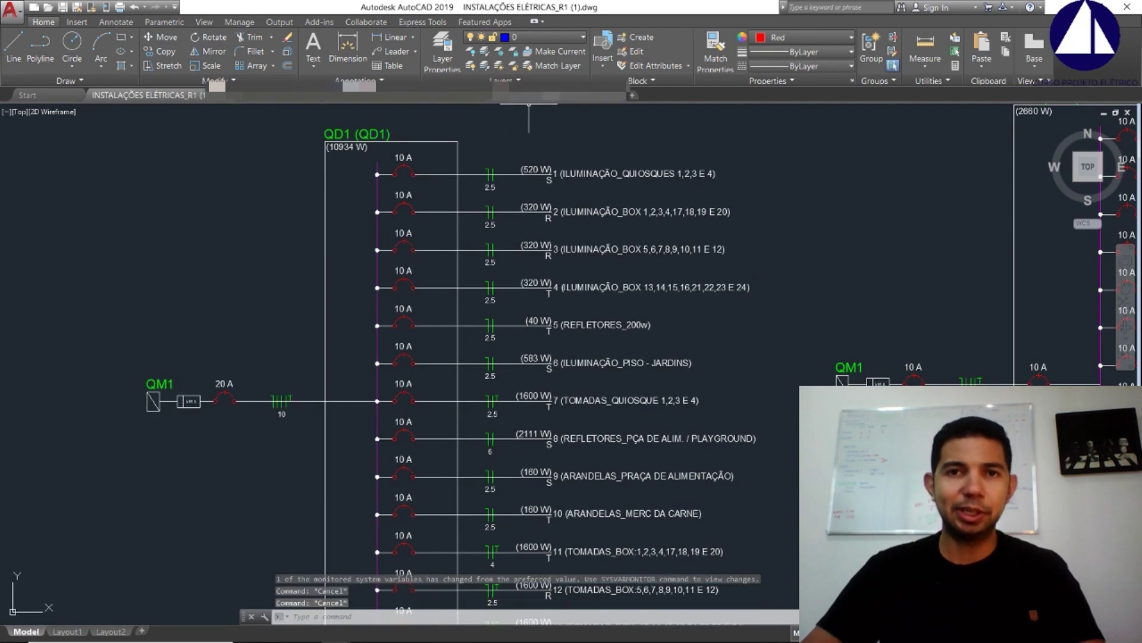
left_click(528, 95)
Zoom and pan around the CENTRO DE MEDIÇÃO-1 meter board to inspect it
scroll(15, 321, "up", 5)
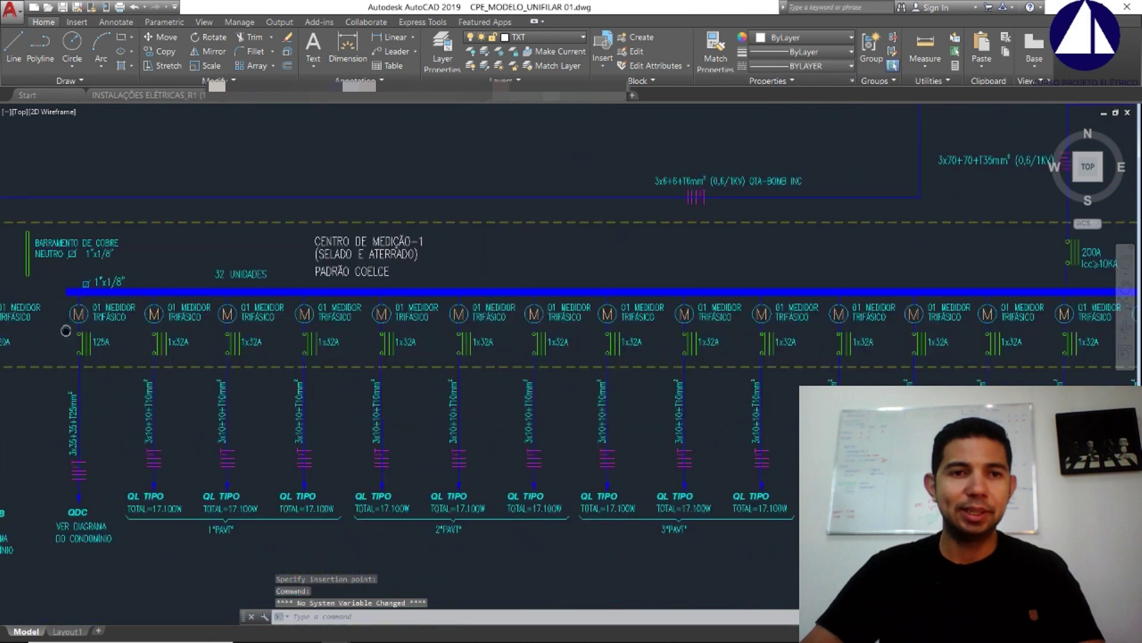
scroll(595, 179, "down", 1)
scroll(238, 333, "up", 2)
scroll(363, 328, "down", 2)
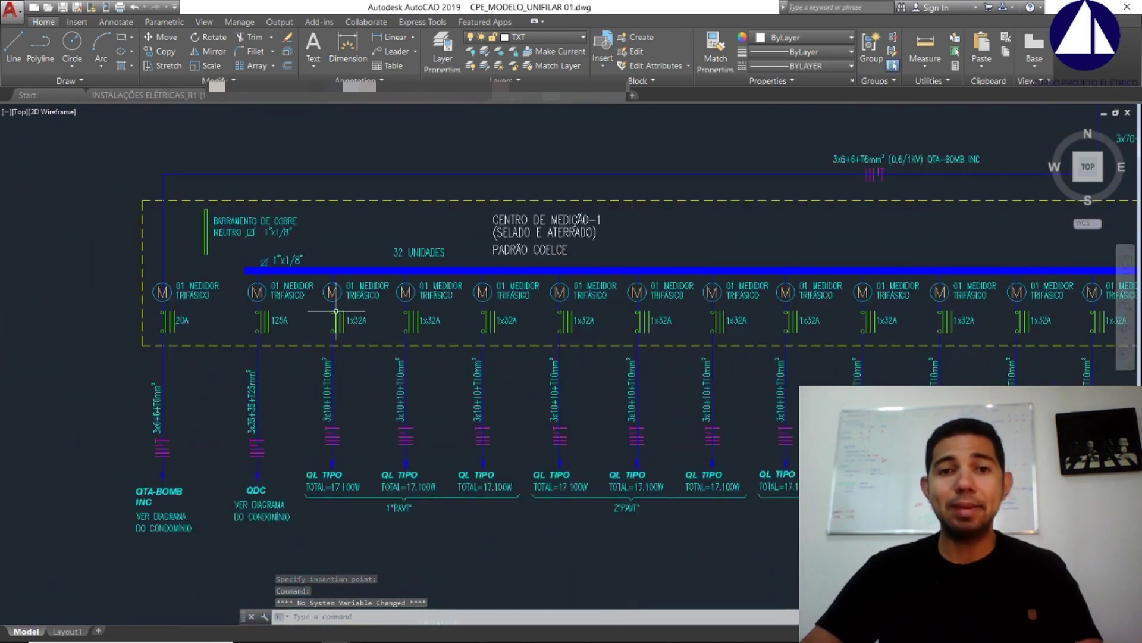
middle_click_drag(474, 517, 459, 504)
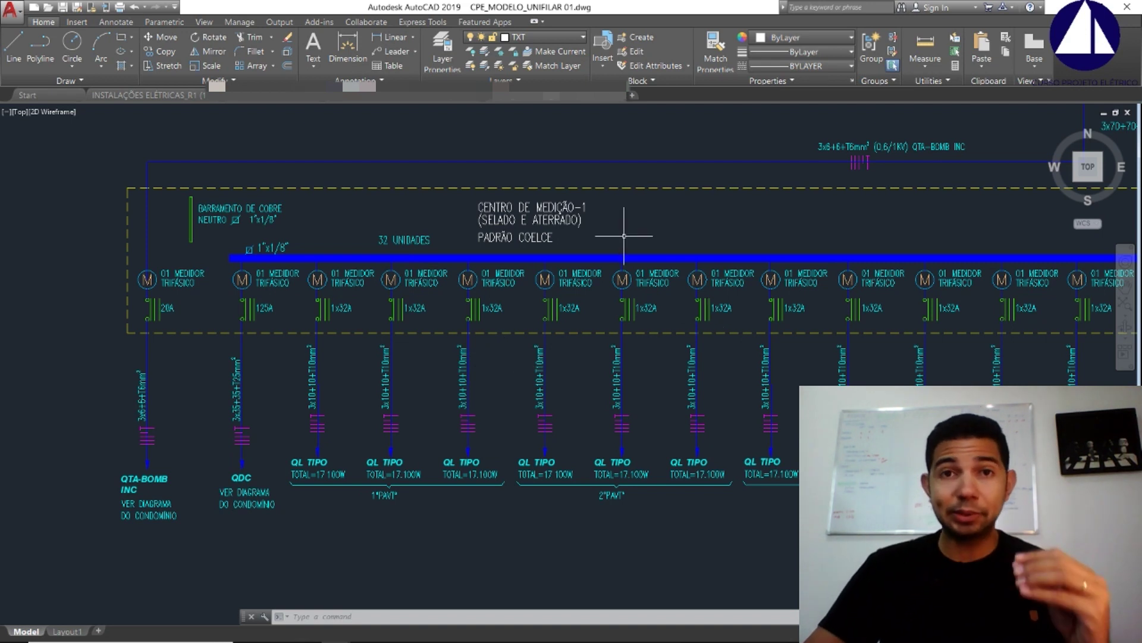
scroll(581, 254, "down", 2)
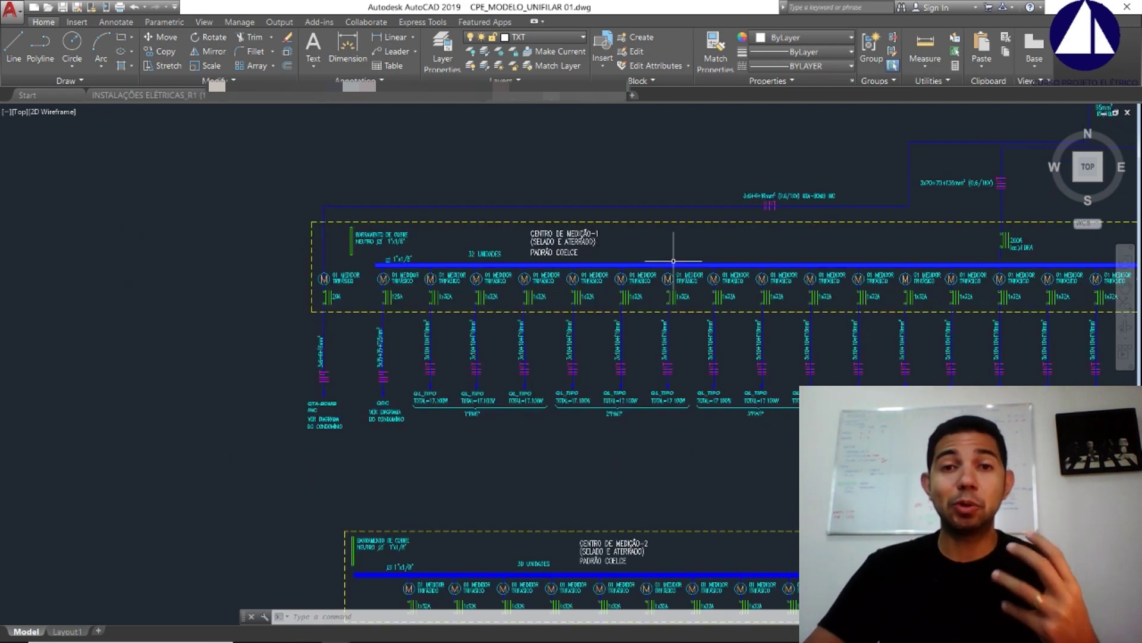
scroll(533, 375, "up", 2)
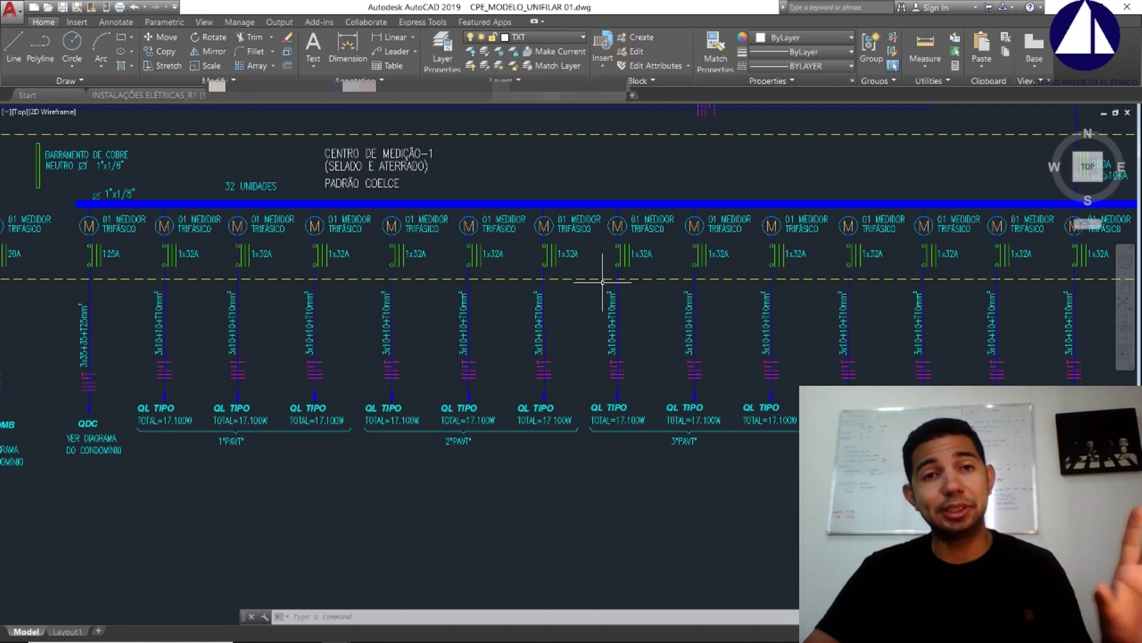
scroll(604, 280, "down", 2)
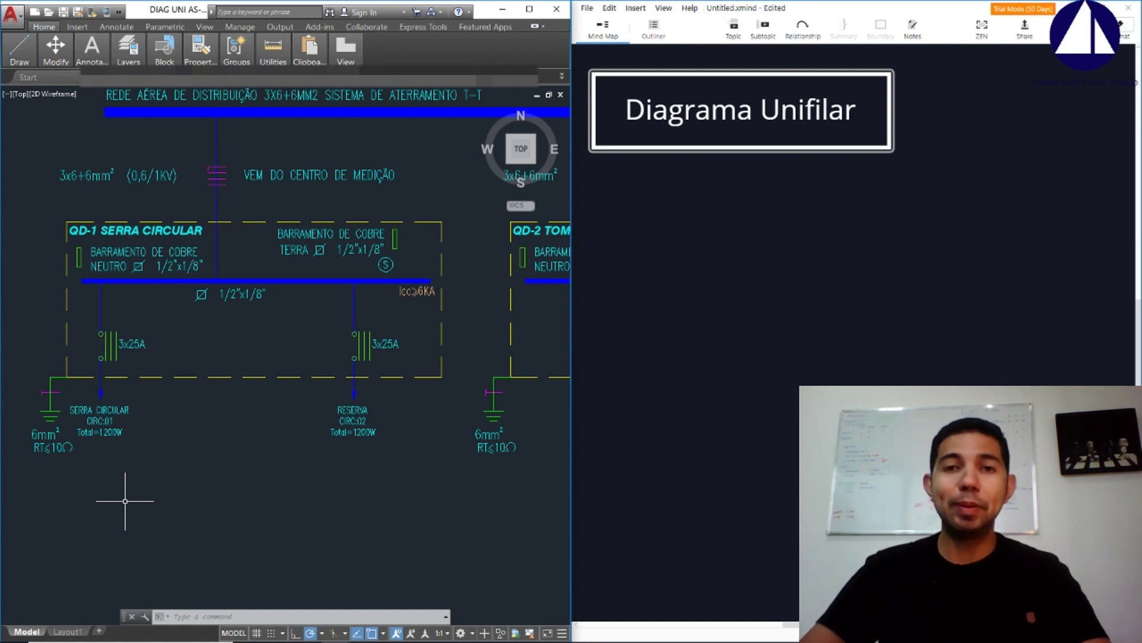
Insert 'Origem - Destino' as a subtopic of the Diagrama Unifilar topic in XMind
left_click(759, 141)
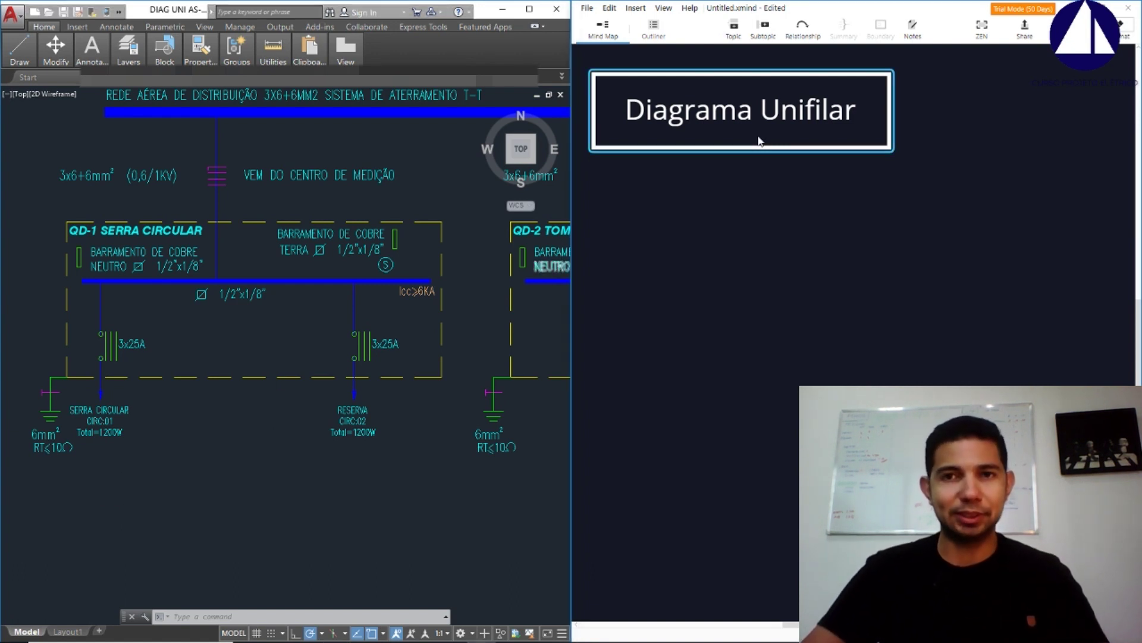
key("Tab")
type("Origem - D")
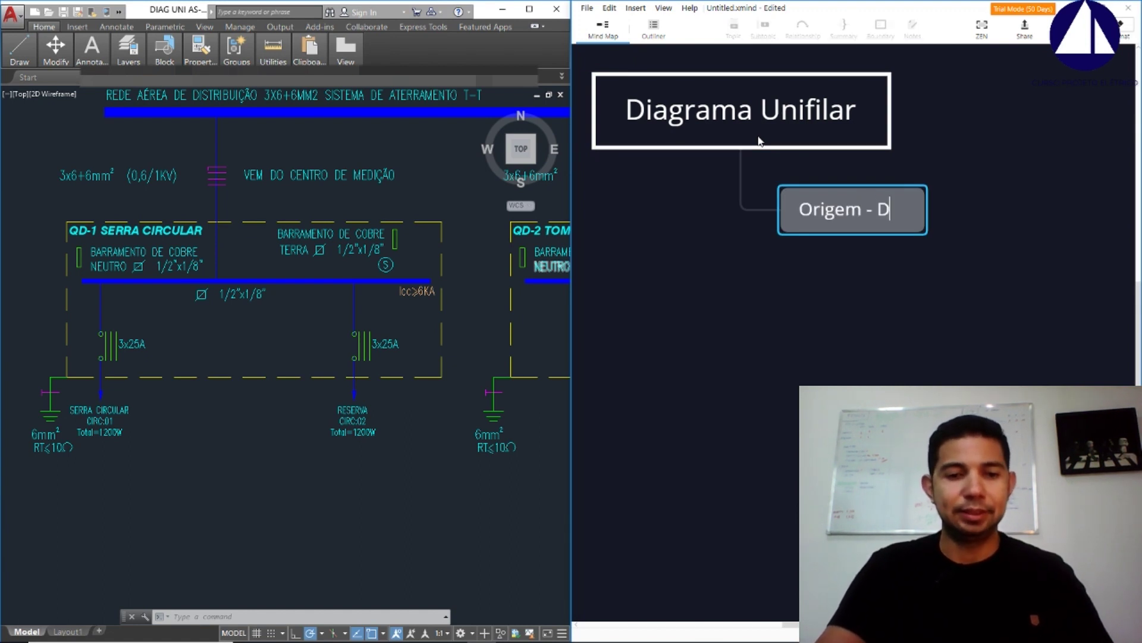
type("estino")
left_click(724, 204)
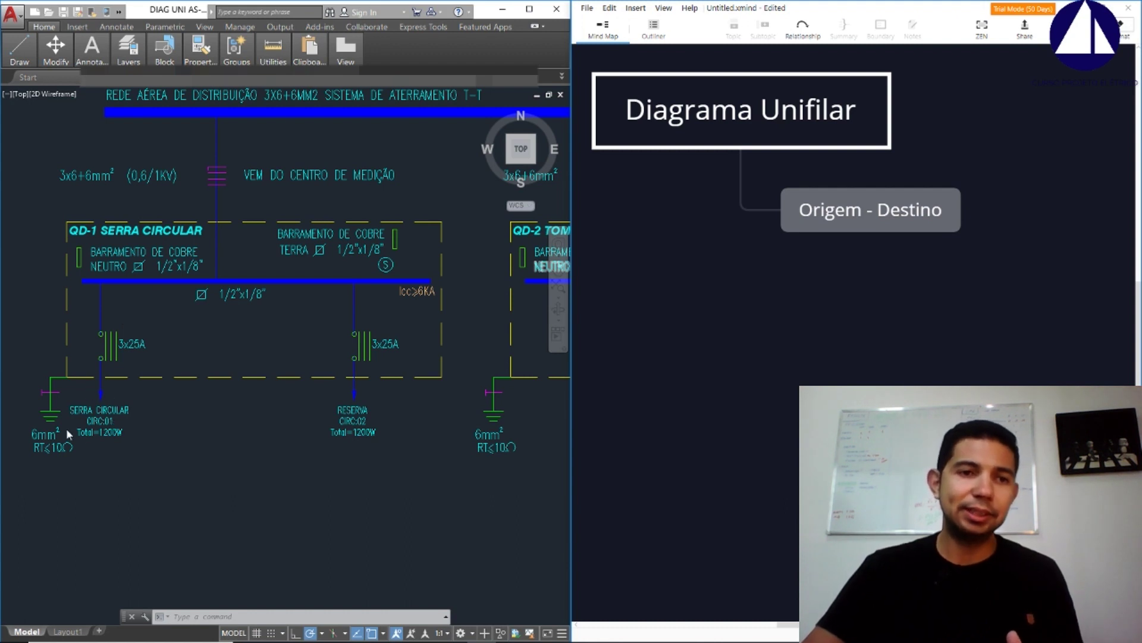
scroll(84, 420, "up", 5)
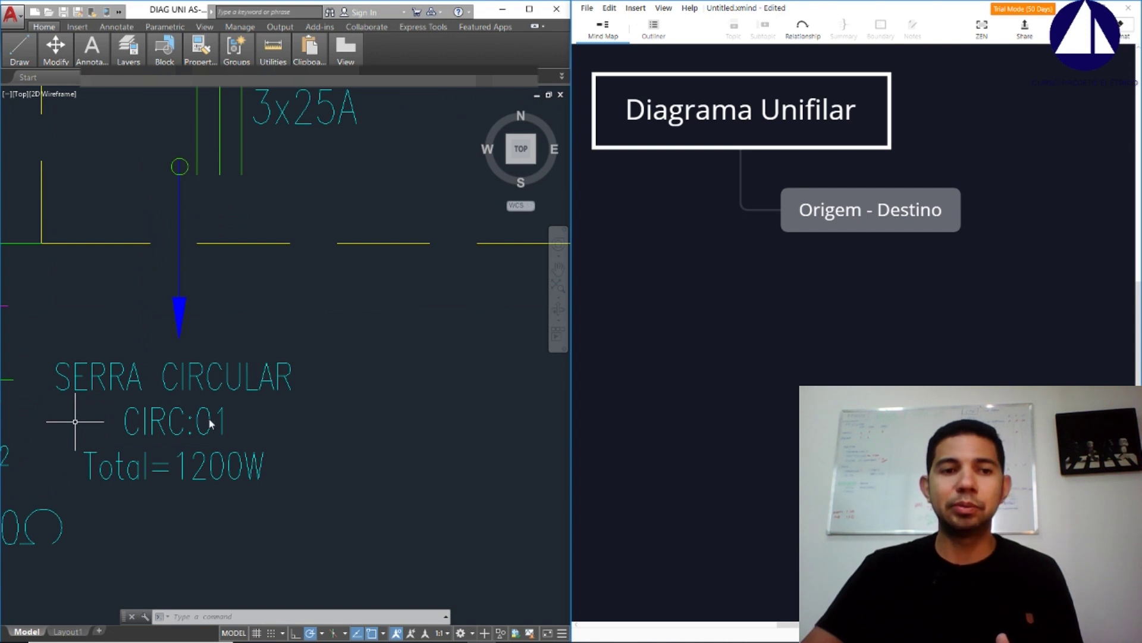
scroll(191, 384, "down", 2)
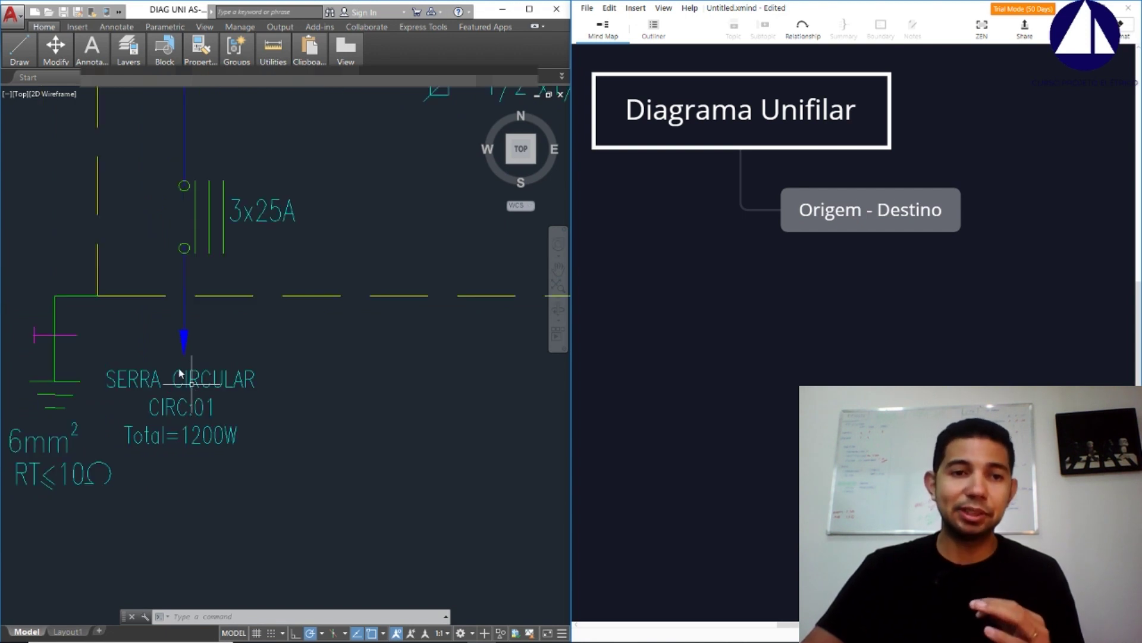
scroll(123, 416, "up", 2)
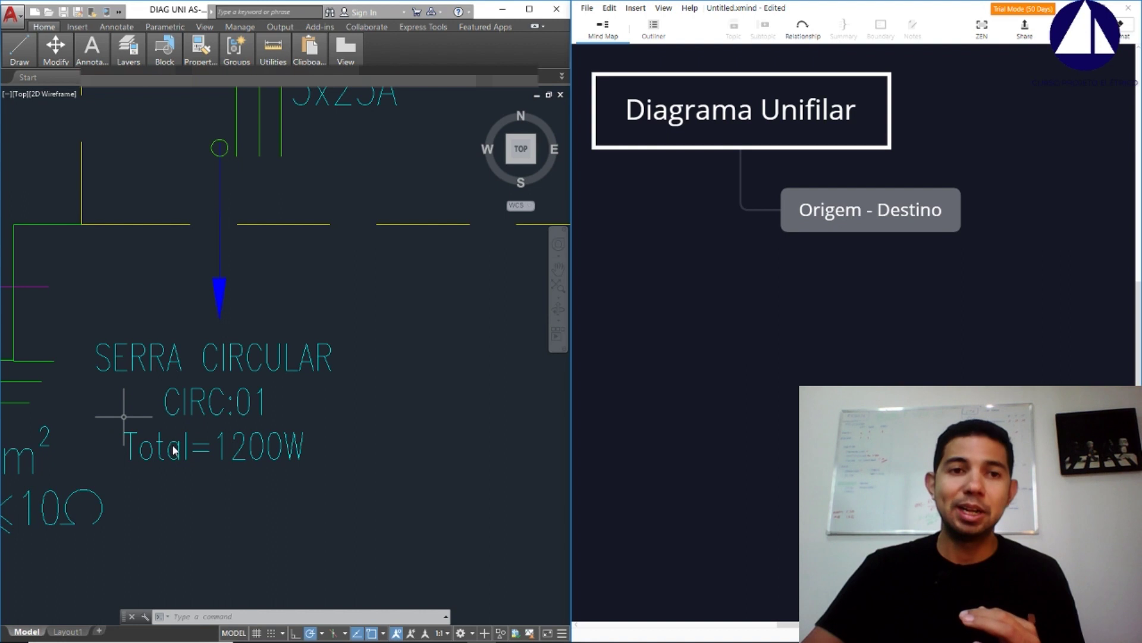
scroll(188, 354, "down", 2)
scroll(197, 348, "down", 2)
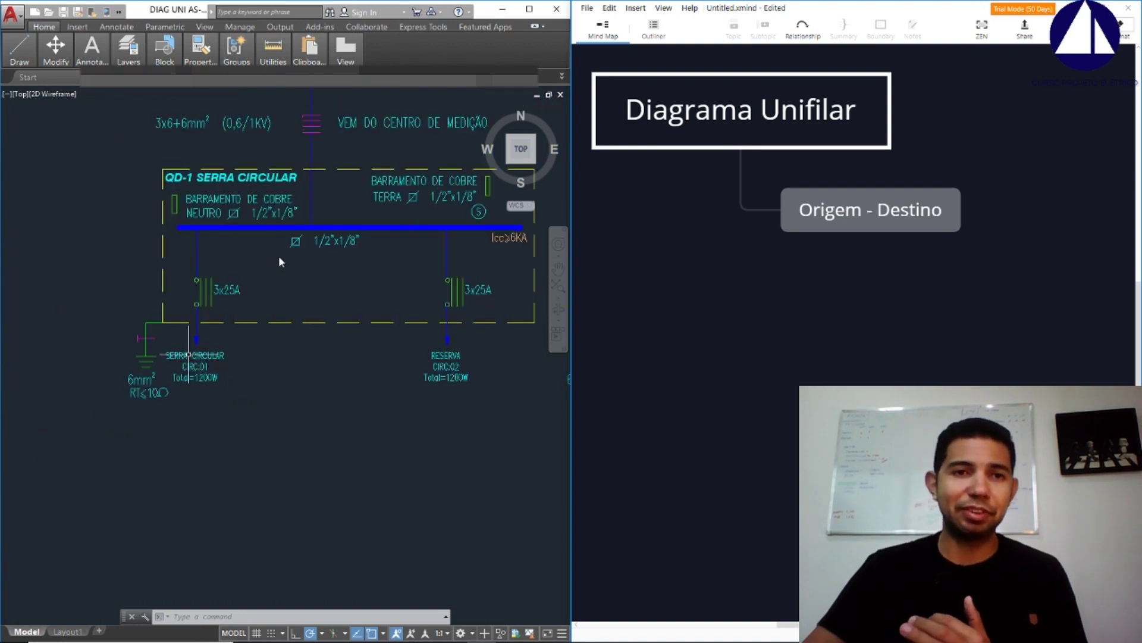
scroll(287, 241, "up", 2)
middle_click_drag(296, 241, 229, 263)
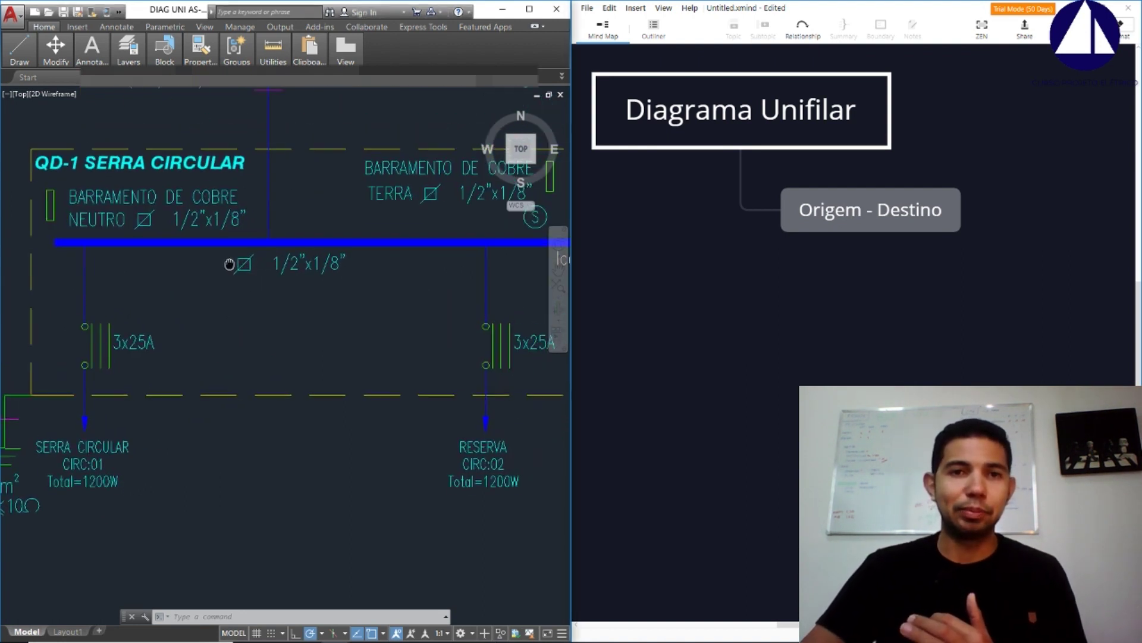
middle_click_drag(148, 310, 181, 325)
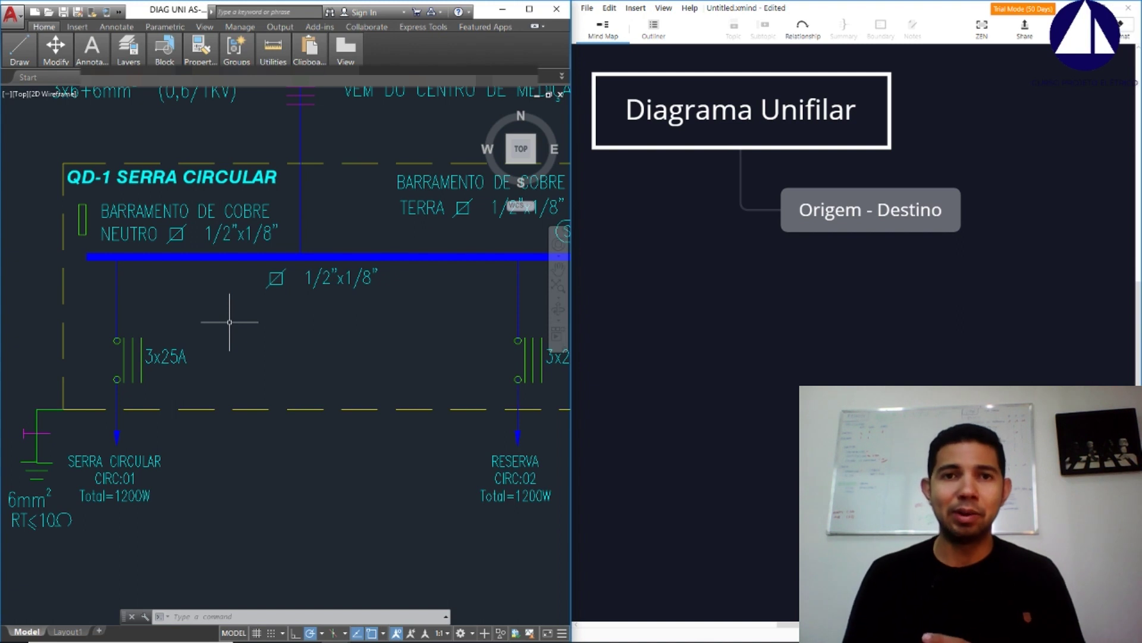
middle_click_drag(223, 326, 241, 364)
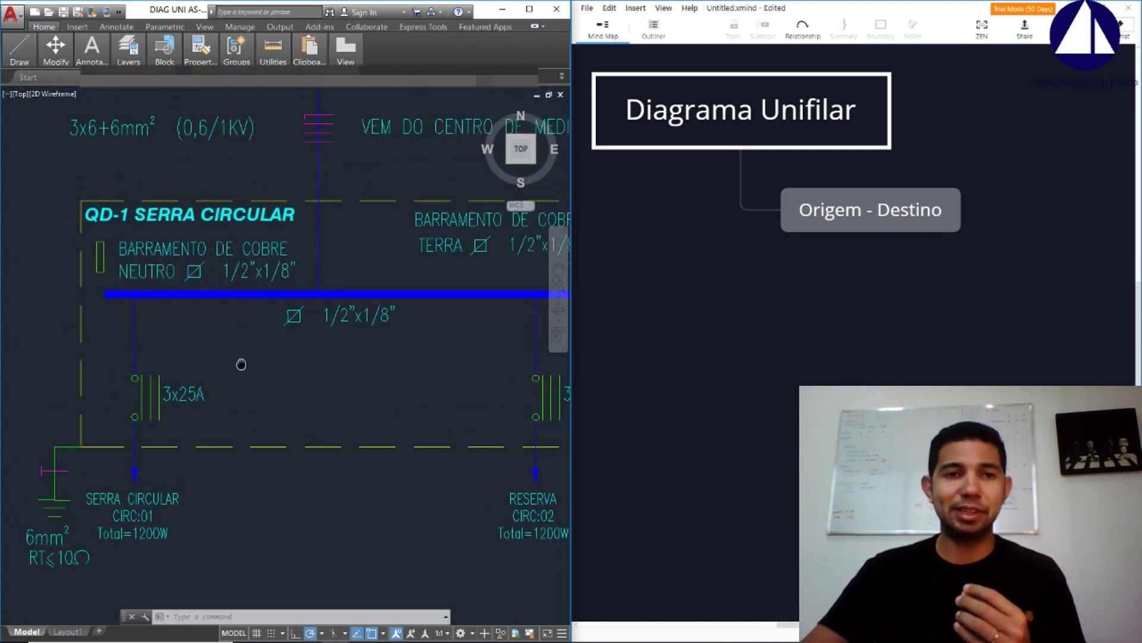
scroll(241, 364, "up", 2)
scroll(352, 163, "down", 2)
middle_click_drag(351, 160, 292, 260)
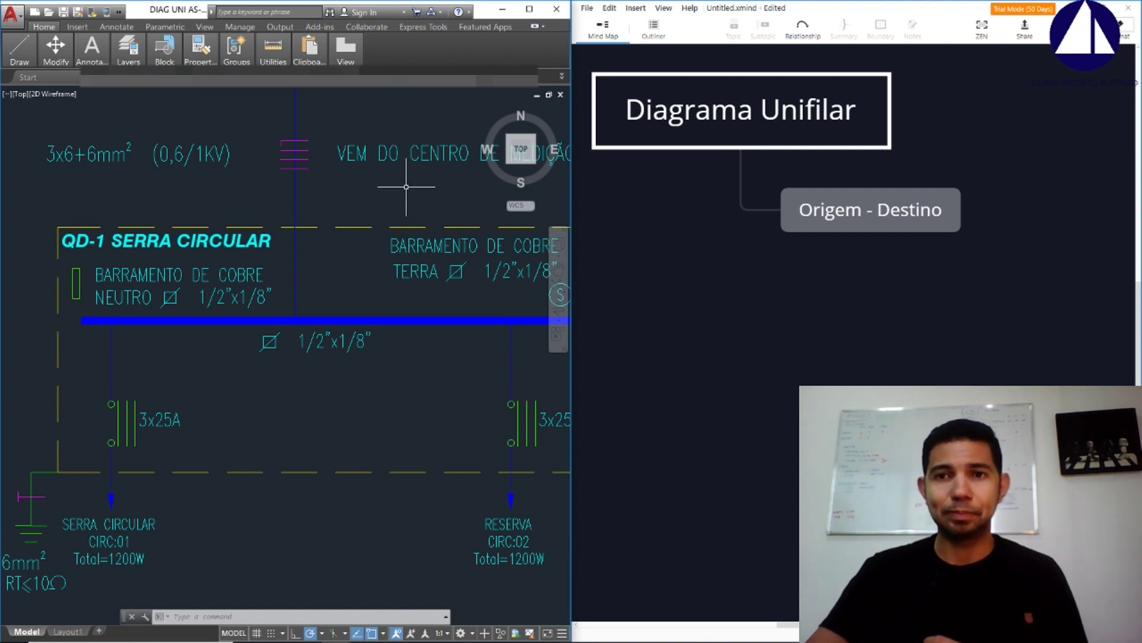
Add a 'Nível de CC na barra' topic below Origem - Destino in XMind
left_click(809, 208)
key("Return")
type("Nível de CC n")
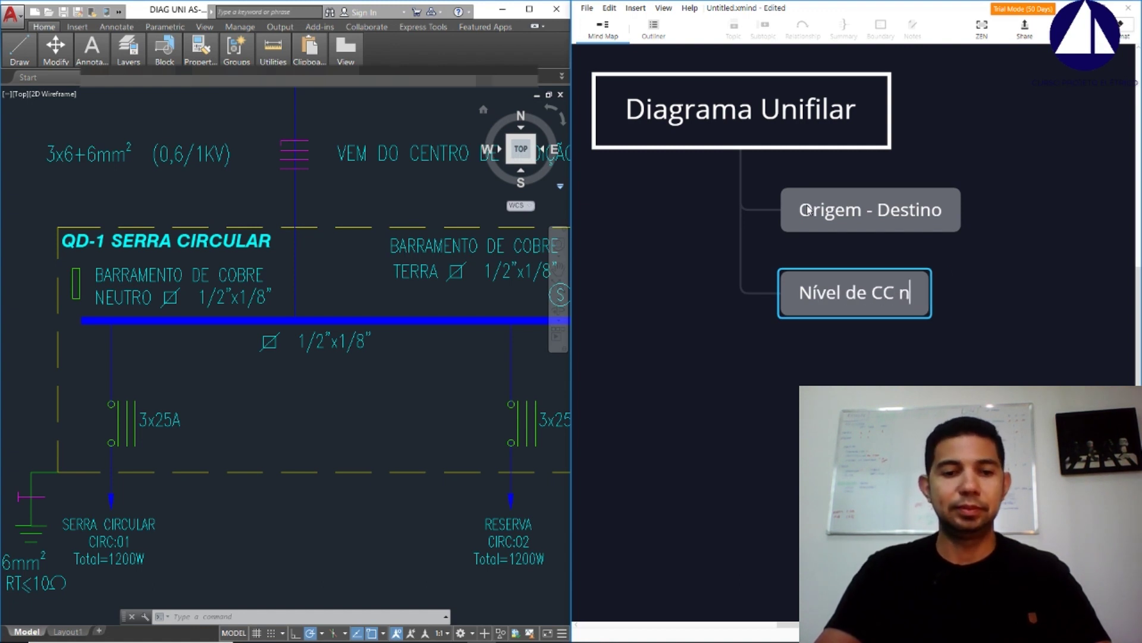
type("a barra")
Pan around the QD-1 bus bar, the Icc>6KA note and the earth busbar label
middle_click_drag(430, 292, 399, 294)
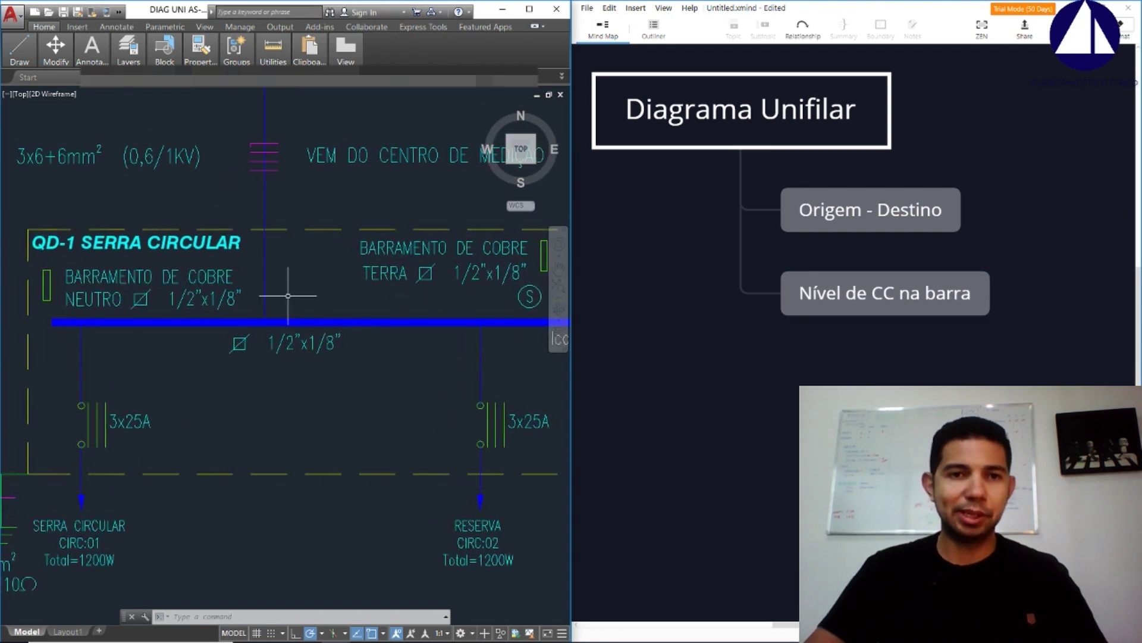
middle_click_drag(288, 295, 318, 261)
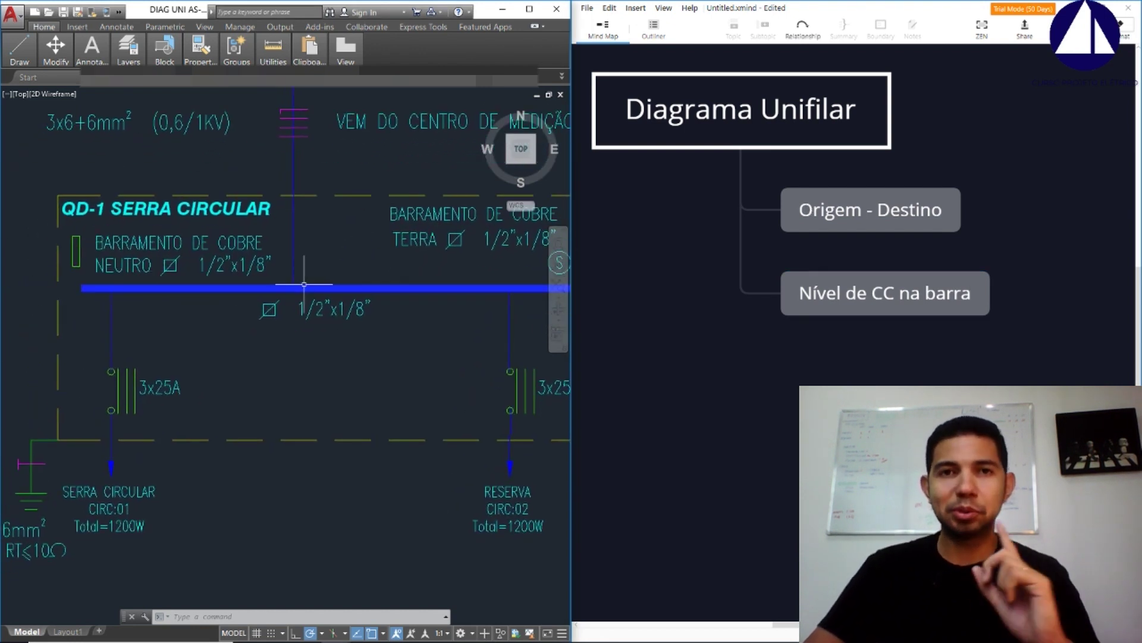
middle_click_drag(408, 298, 223, 275)
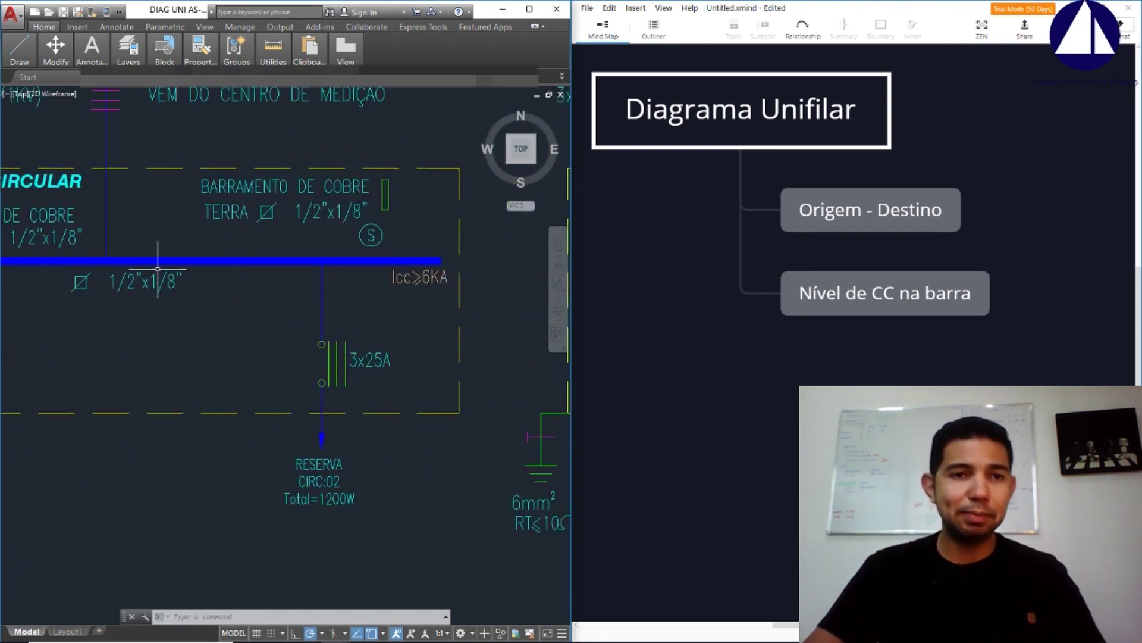
mouse_move(344, 255)
middle_mouse_down()
mouse_move(285, 256)
mouse_move(354, 271)
middle_mouse_up()
scroll(190, 284, "up", 2)
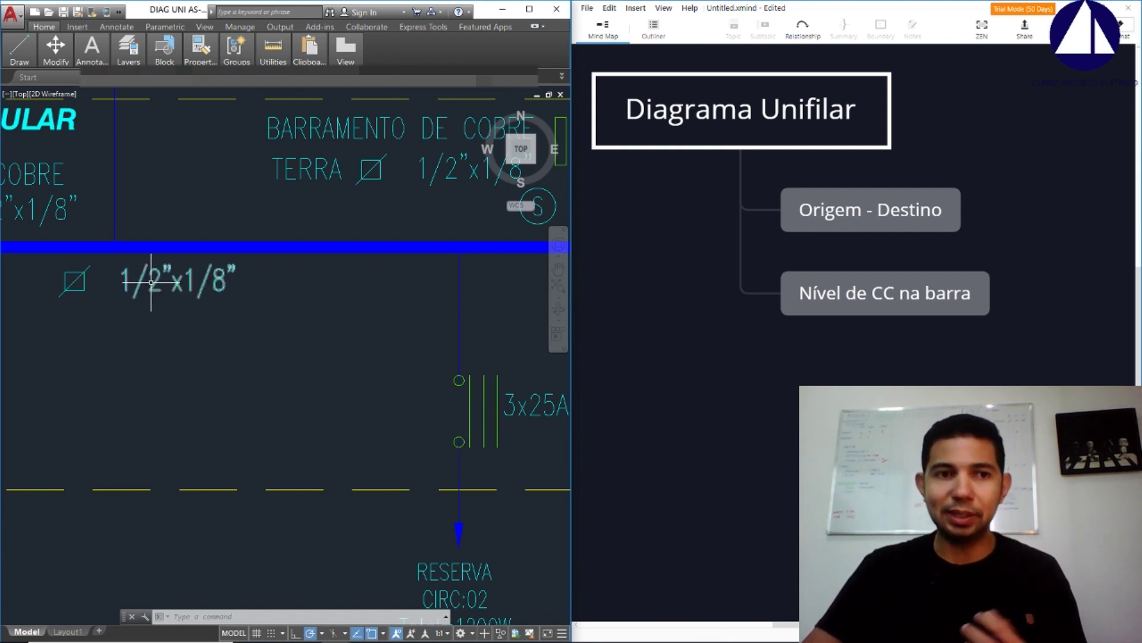
middle_click_drag(357, 262, 185, 268)
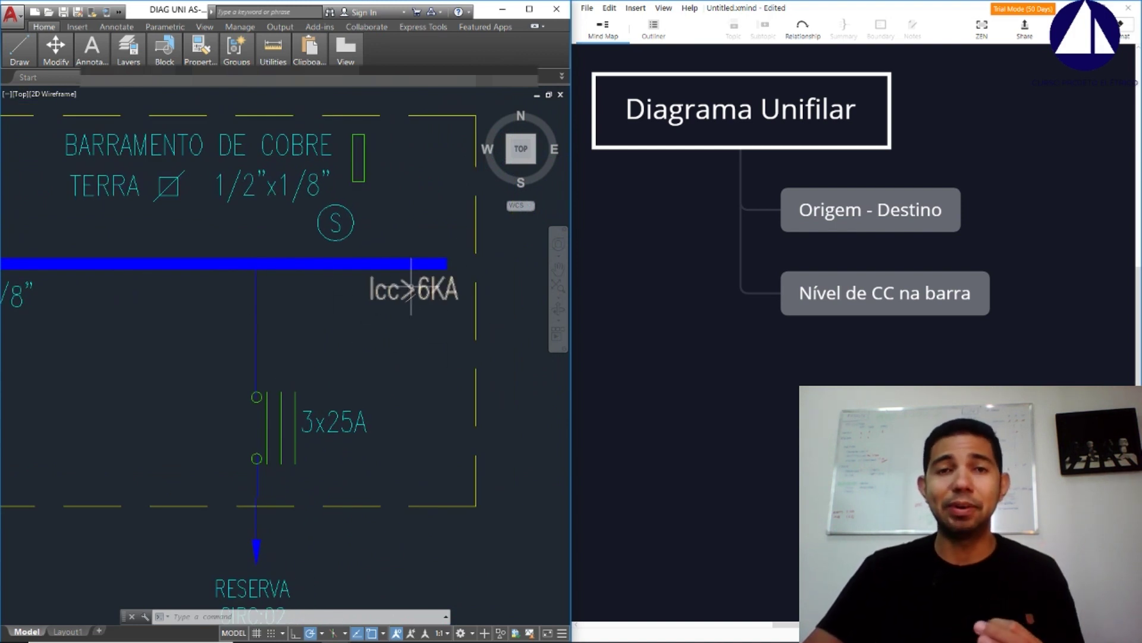
middle_click_drag(148, 287, 150, 287)
Zoom in on QD-1's RESERVA circuit and its 3x25A breaker
scroll(384, 289, "down", 2)
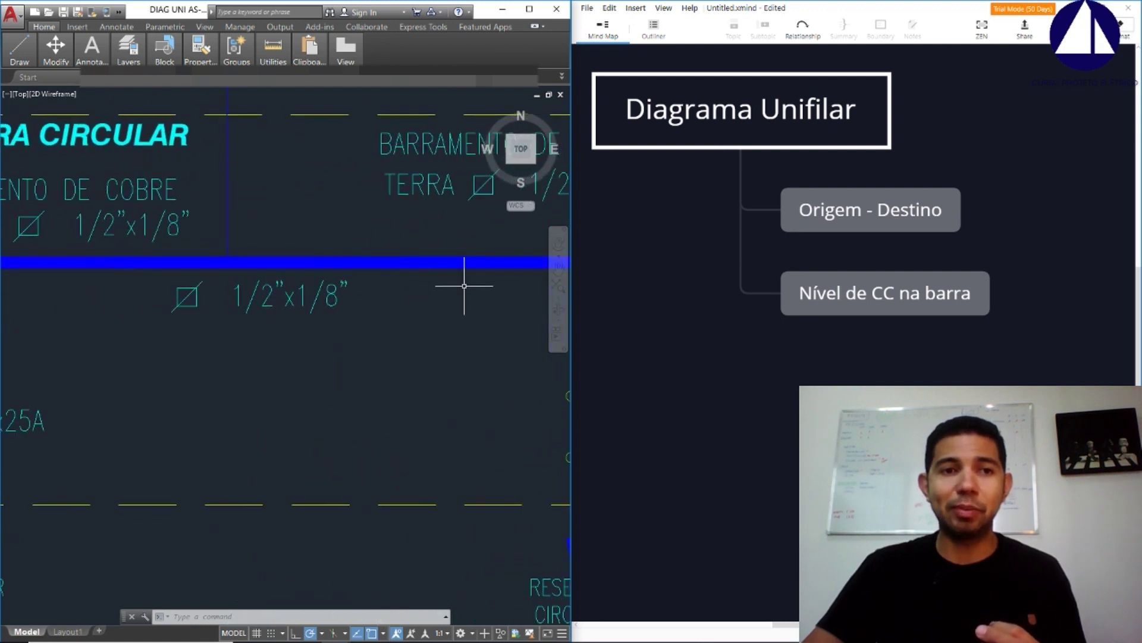
scroll(464, 280, "down", 2)
middle_click_drag(401, 258, 326, 245)
middle_click_drag(382, 270, 301, 296)
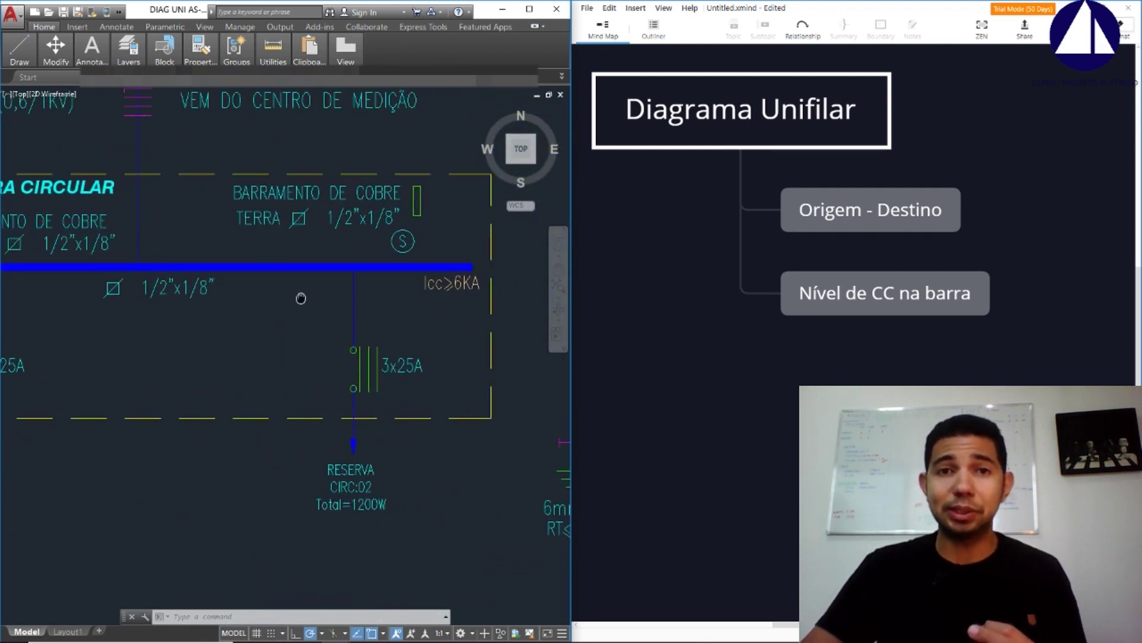
scroll(400, 382, "up", 4)
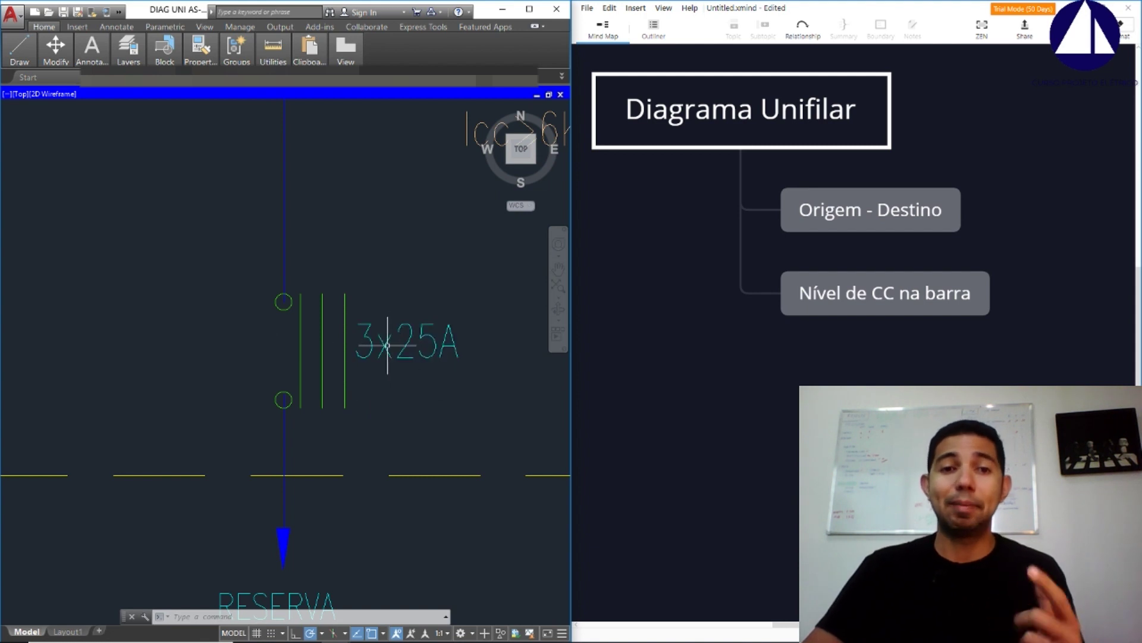
scroll(408, 345, "down", 3)
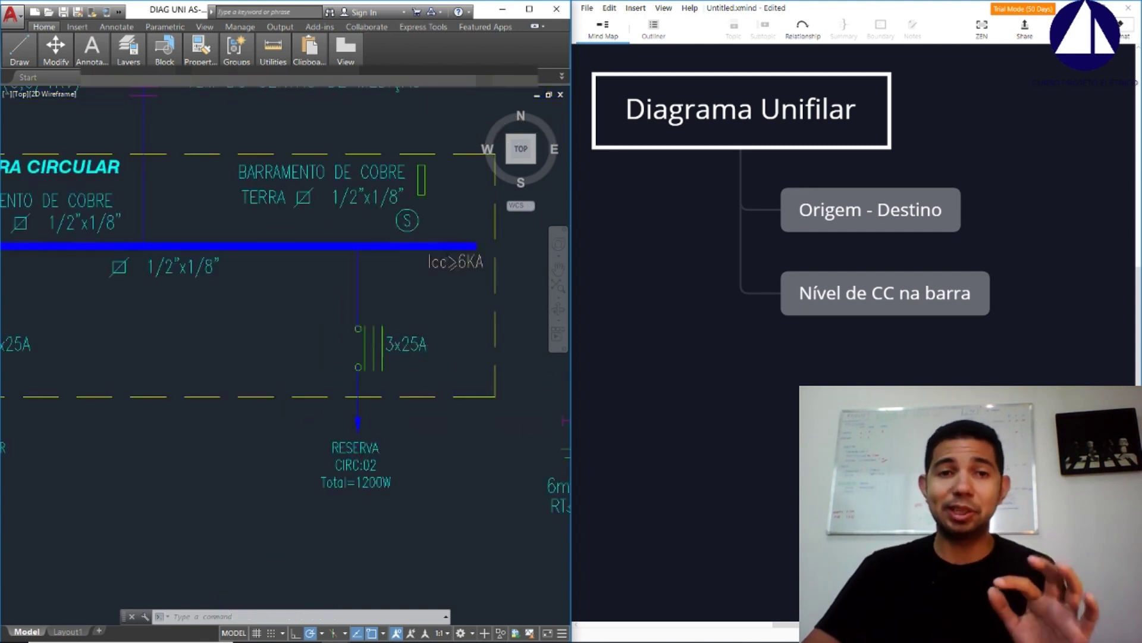
scroll(298, 303, "down", 2)
scroll(315, 307, "up", 2)
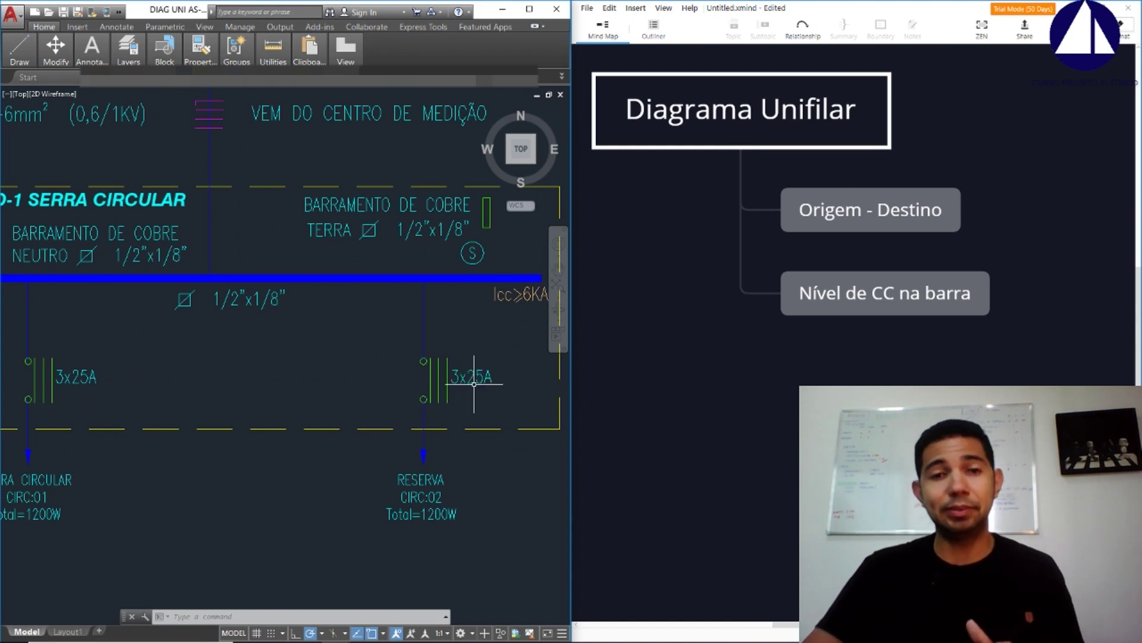
scroll(484, 390, "up", 2)
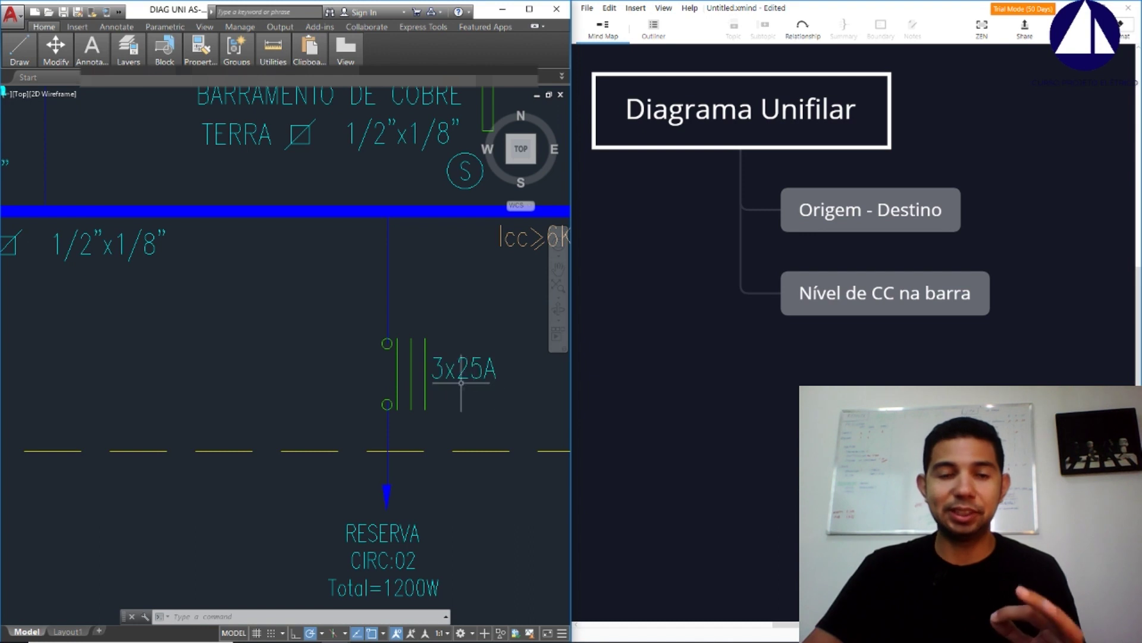
scroll(453, 374, "down", 4)
scroll(453, 374, "down", 2)
scroll(453, 374, "down", 1)
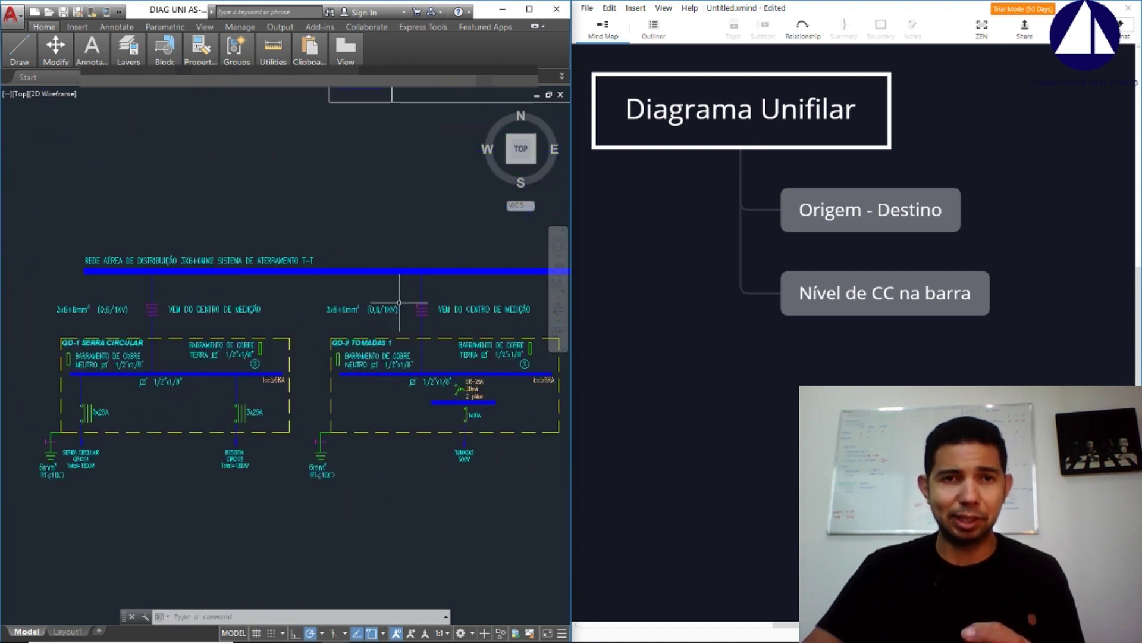
Bring the legend table above the panels into view, showing its heading and full rows
middle_click_drag(341, 96, 340, 209)
scroll(440, 268, "up", 2)
middle_click_drag(440, 267, 242, 472)
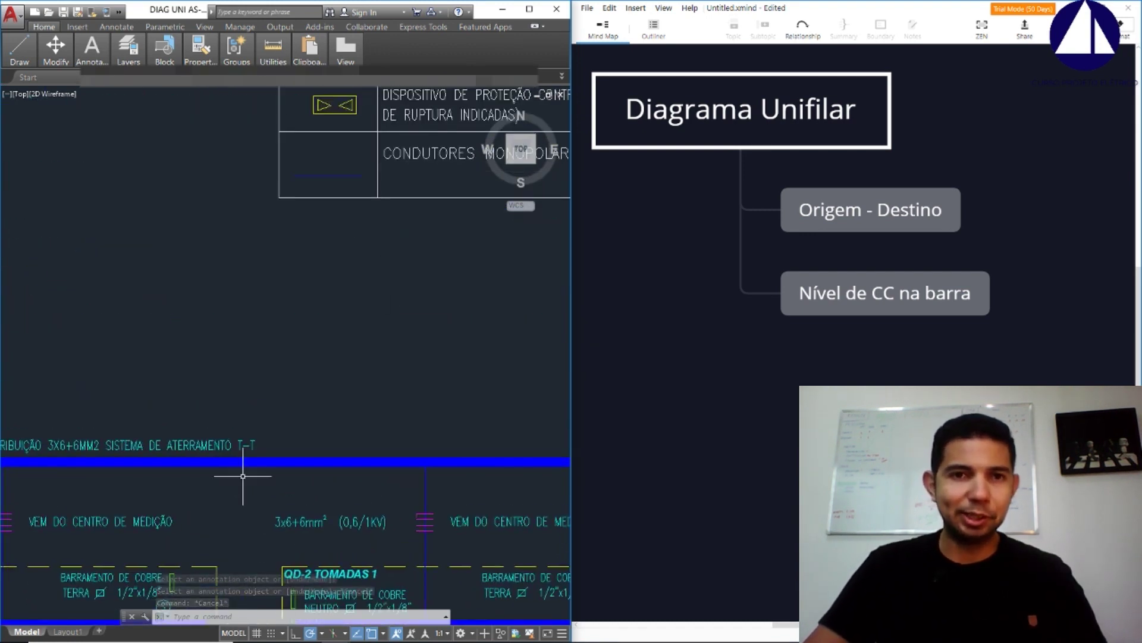
scroll(202, 558, "up", 2)
scroll(315, 384, "down", 2)
scroll(255, 395, "down", 1)
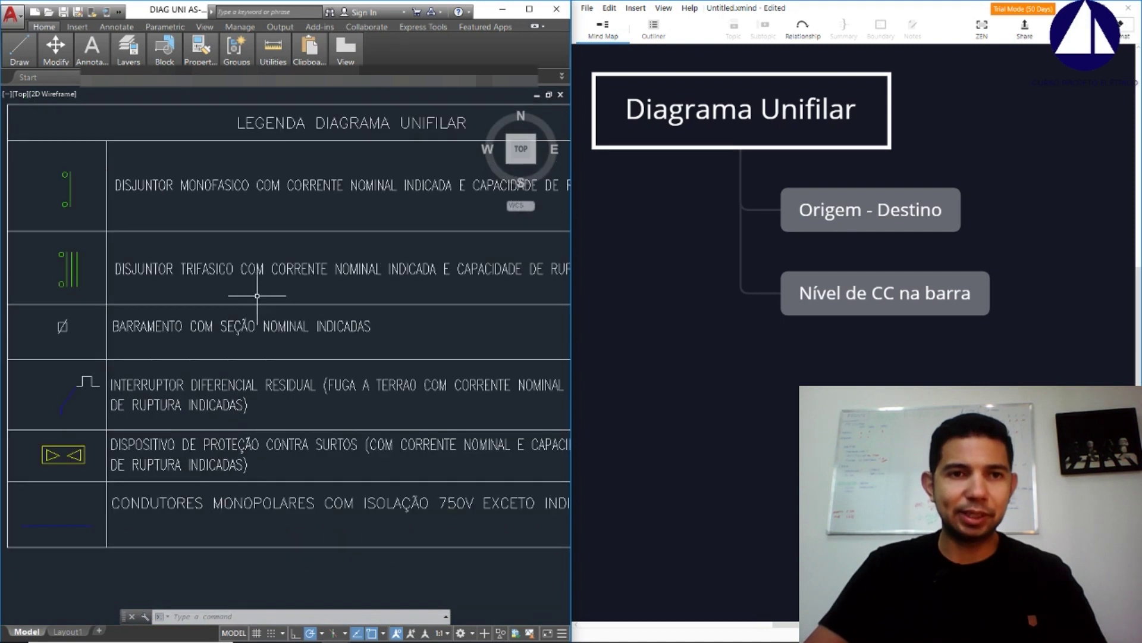
middle_click_drag(255, 298, 136, 299)
middle_click_drag(298, 292, 264, 292)
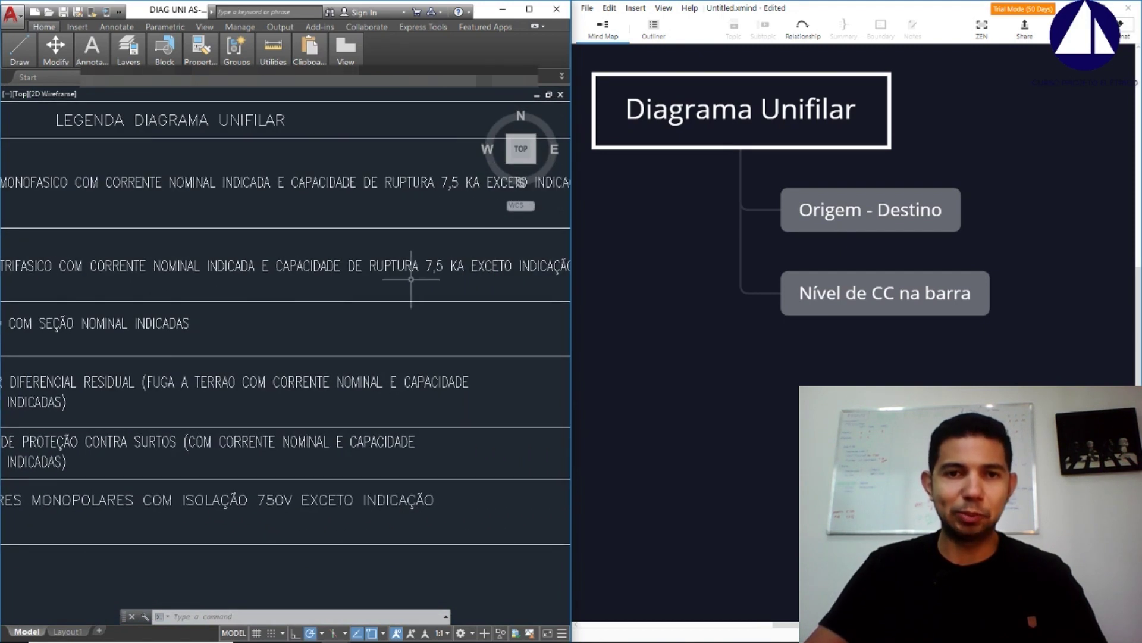
Zoom in and out over the legend table to read its entries
scroll(447, 284, "down", 1)
scroll(523, 254, "down", 3)
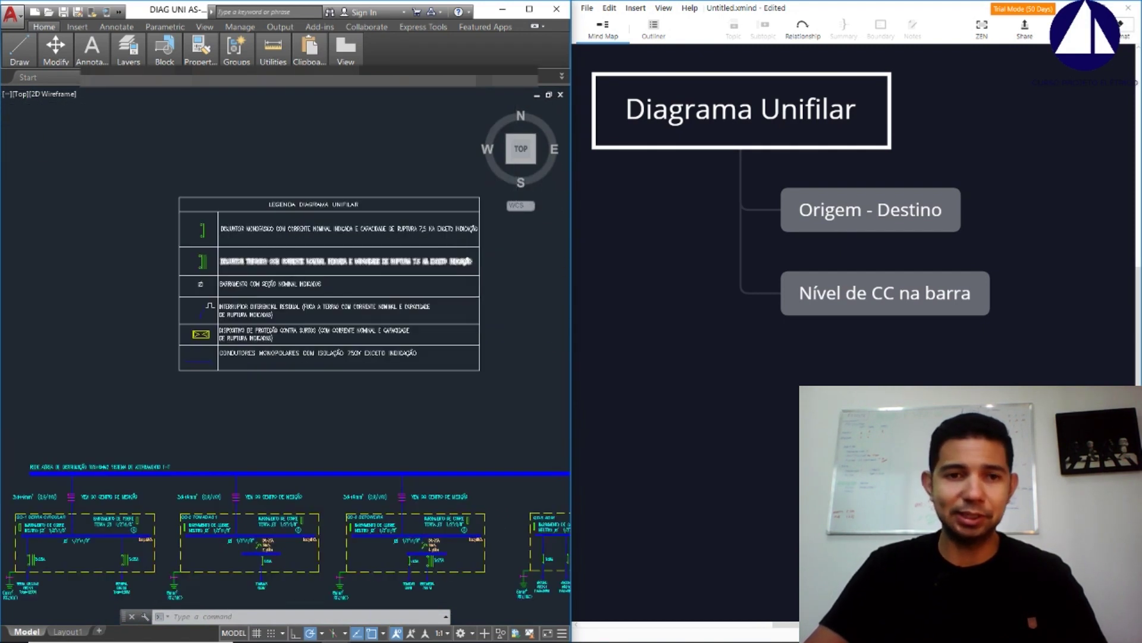
scroll(194, 468, "down", 1)
scroll(217, 450, "up", 3)
scroll(309, 440, "up", 2)
scroll(387, 434, "up", 2)
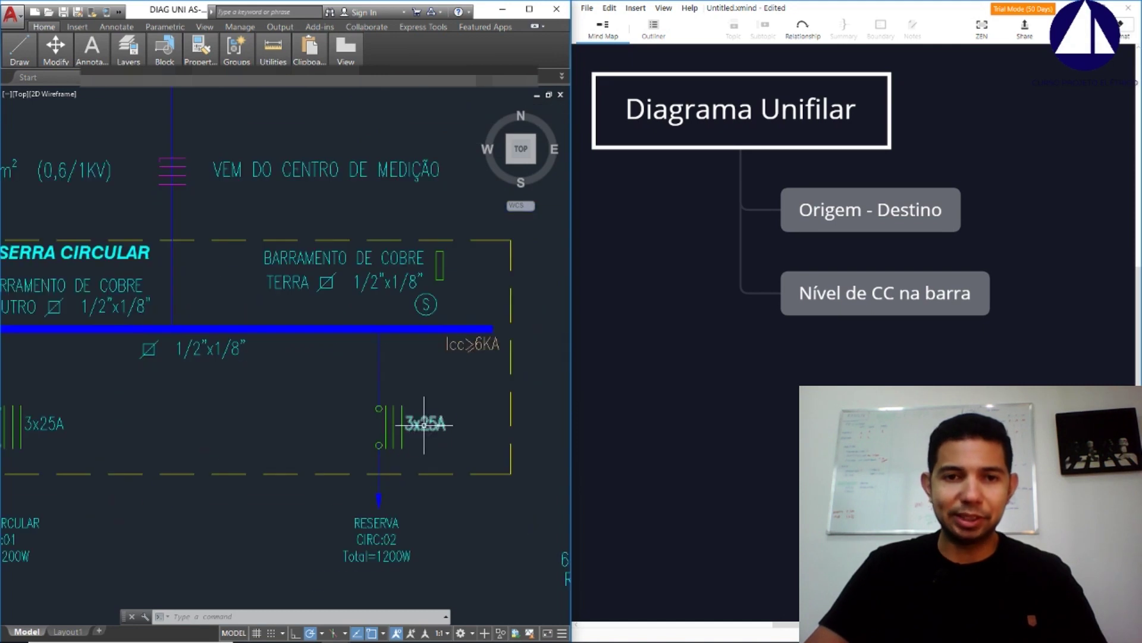
scroll(417, 432, "up", 2)
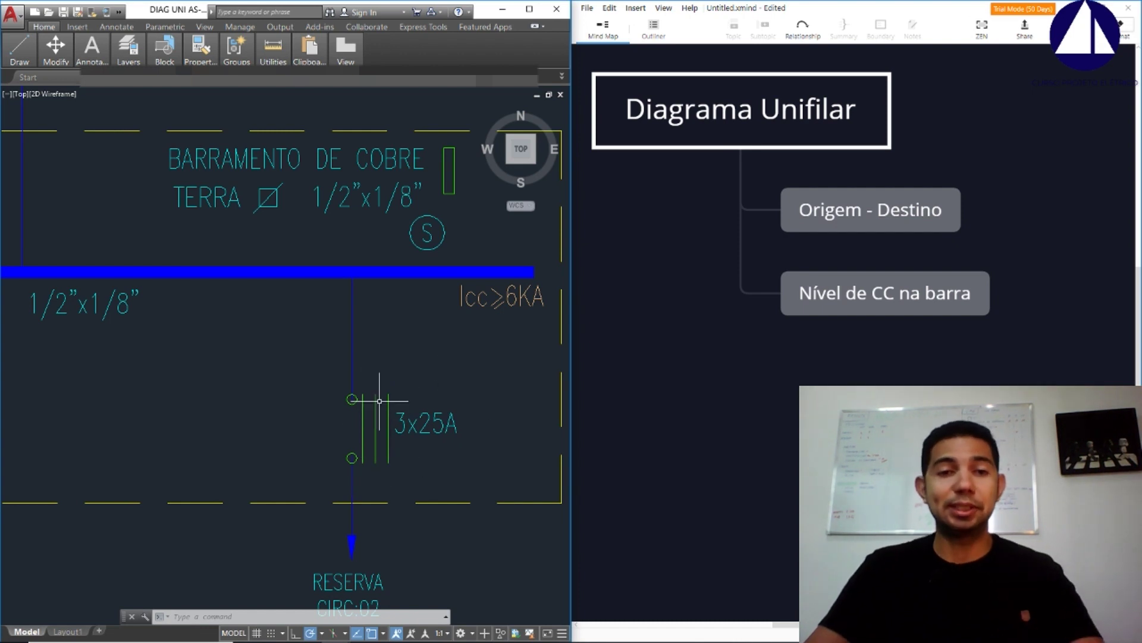
scroll(399, 383, "down", 3)
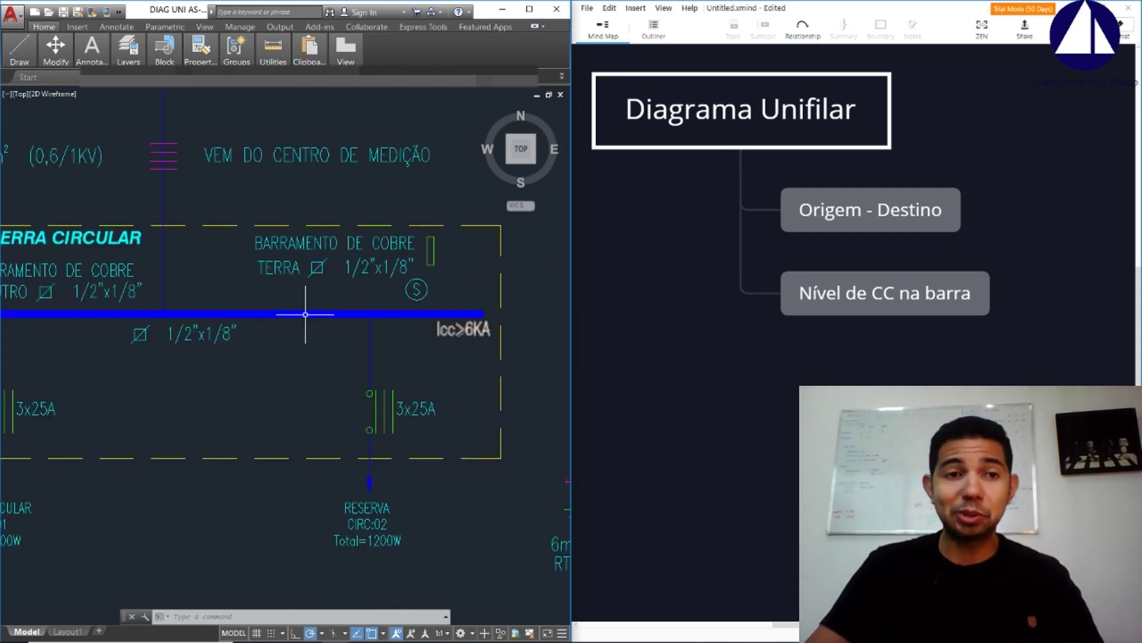
scroll(452, 323, "up", 3)
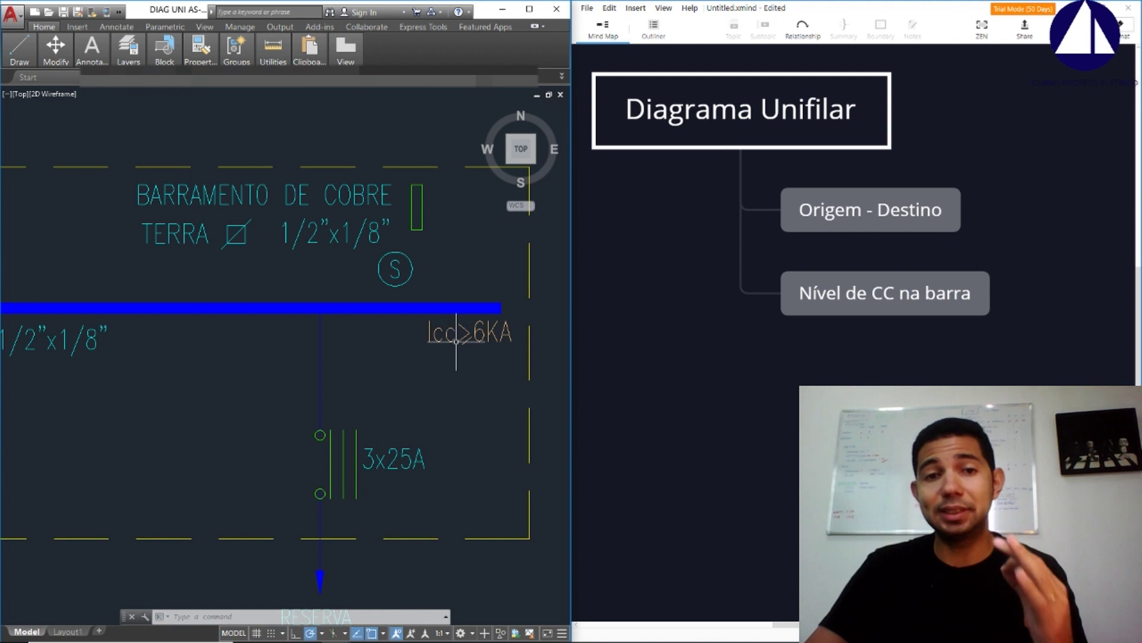
scroll(449, 326, "down", 4)
scroll(448, 329, "down", 2)
scroll(467, 298, "down", 2)
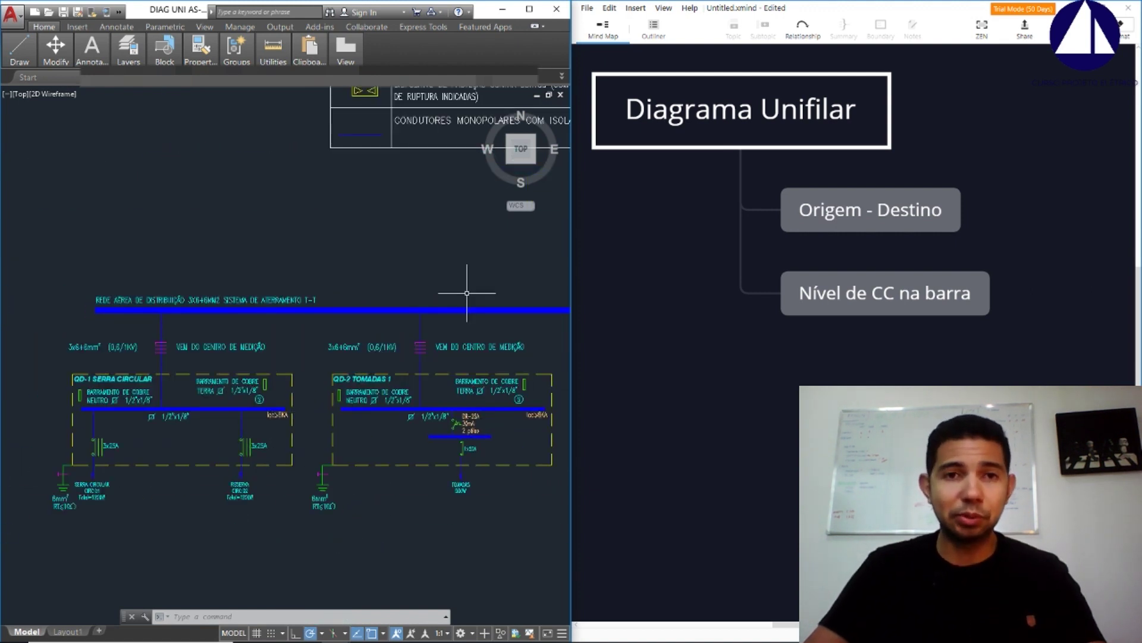
scroll(467, 309, "up", 5)
scroll(466, 338, "up", 2)
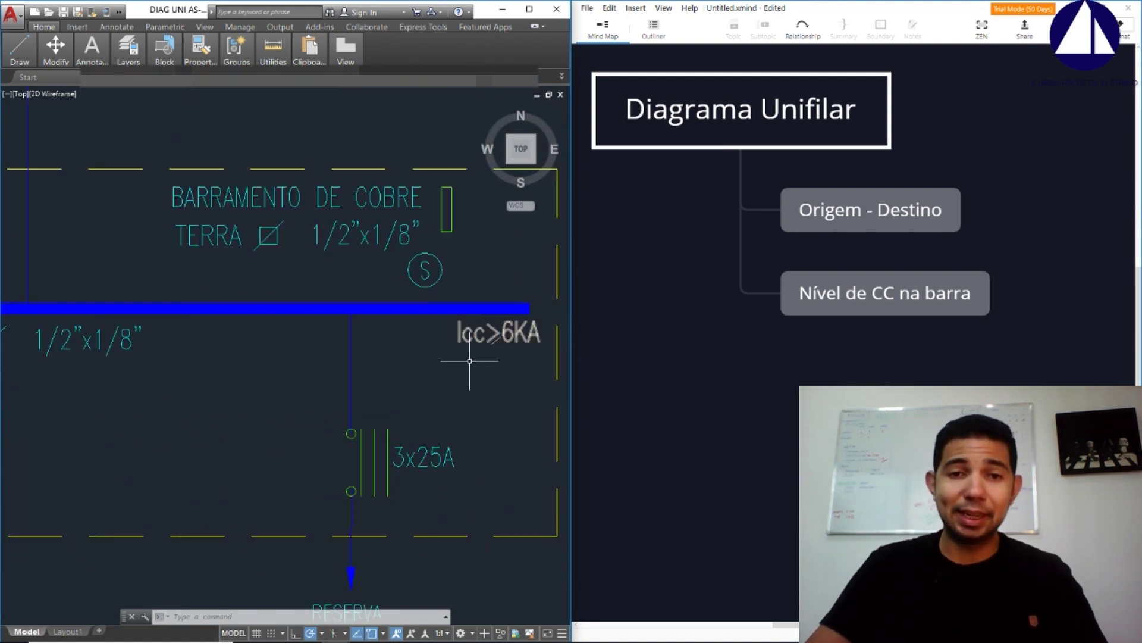
scroll(518, 314, "down", 2)
scroll(517, 314, "down", 4)
scroll(510, 319, "up", 2)
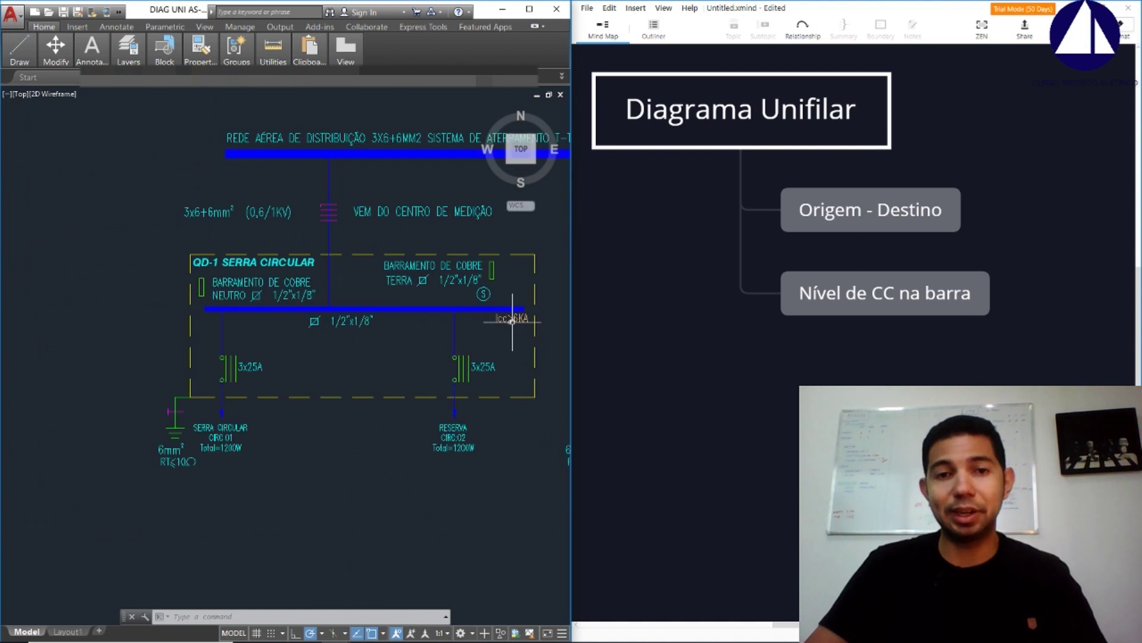
scroll(510, 316, "up", 2)
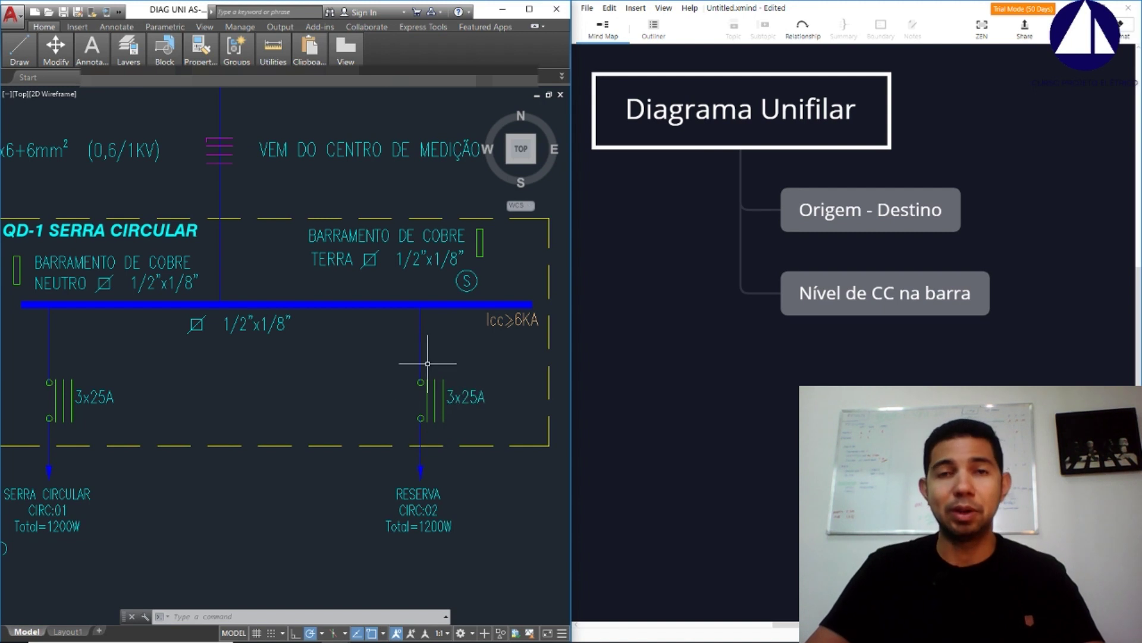
Switch drawings and zoom in on the Icc>10KA busbar and its 1x32A meter breakers
key("ctrl+Tab")
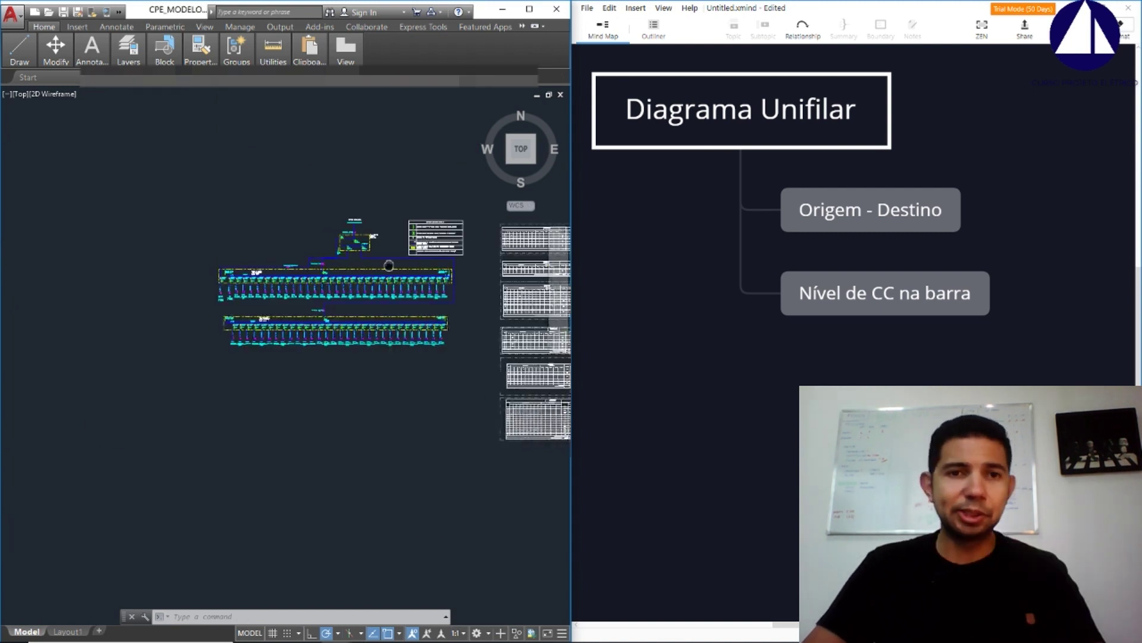
scroll(312, 285, "up", 3)
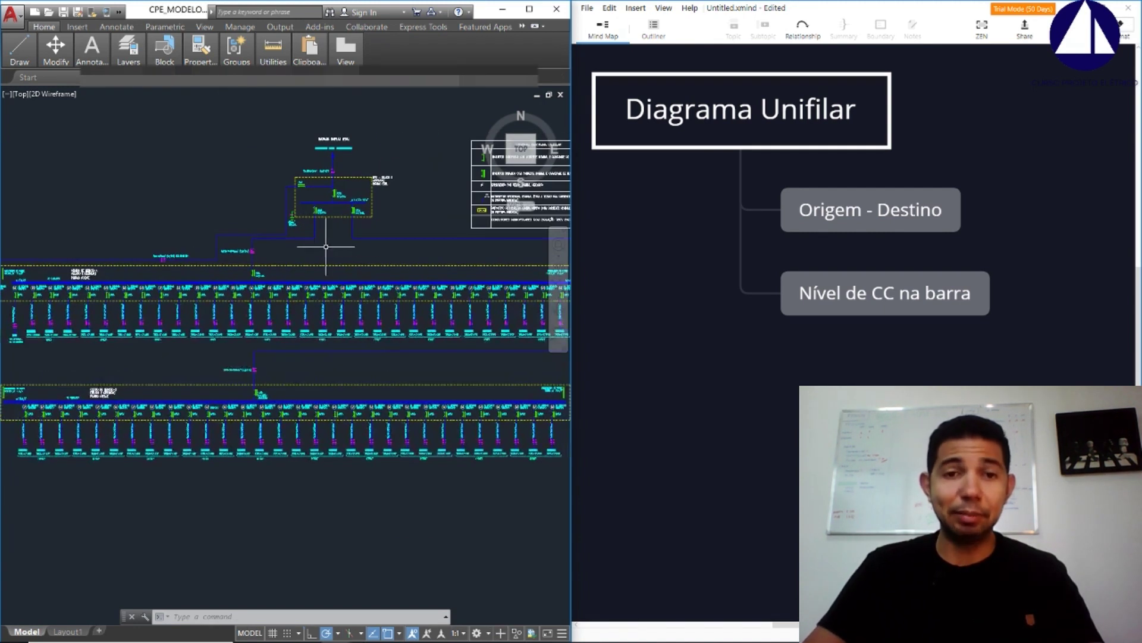
scroll(357, 238, "down", 5)
scroll(446, 260, "up", 5)
scroll(447, 261, "up", 2)
scroll(443, 263, "up", 2)
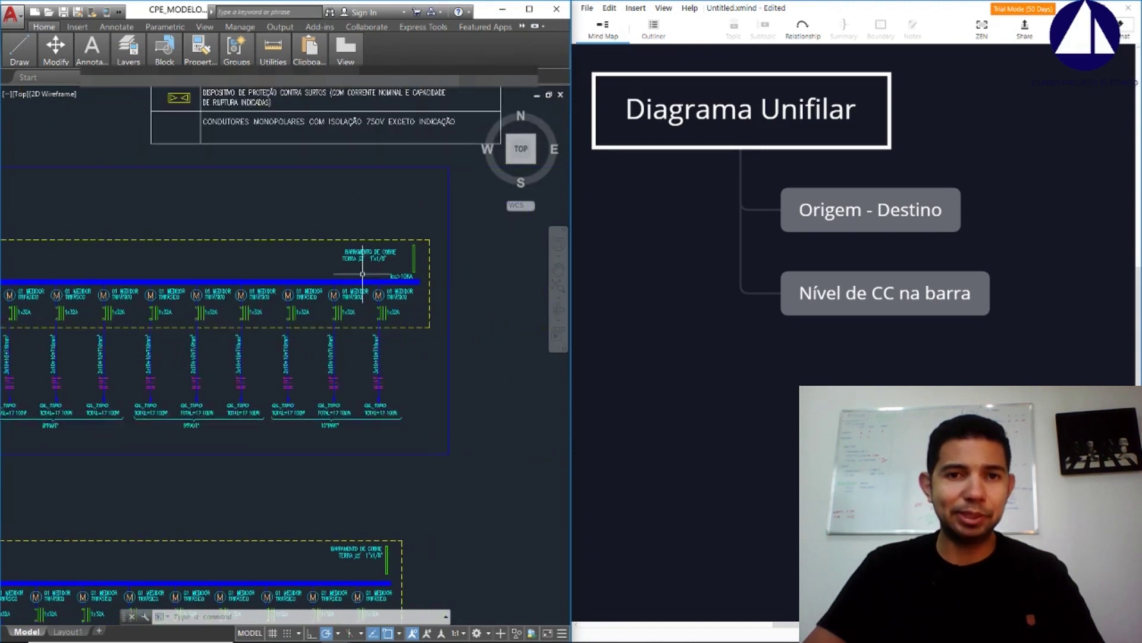
scroll(428, 267, "up", 2)
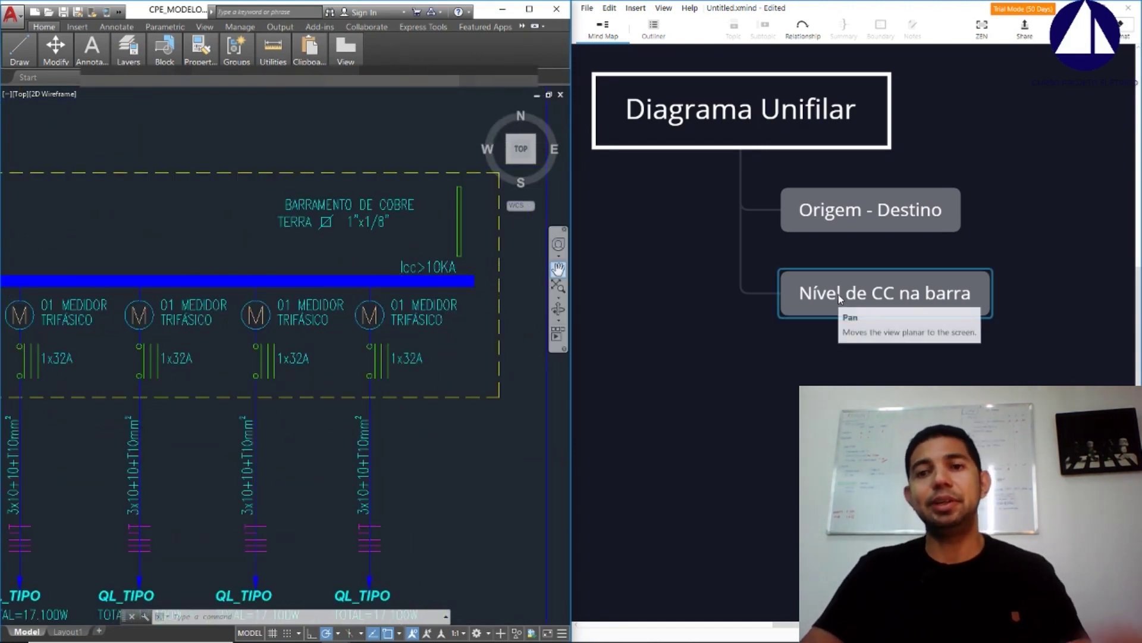
left_click(784, 298)
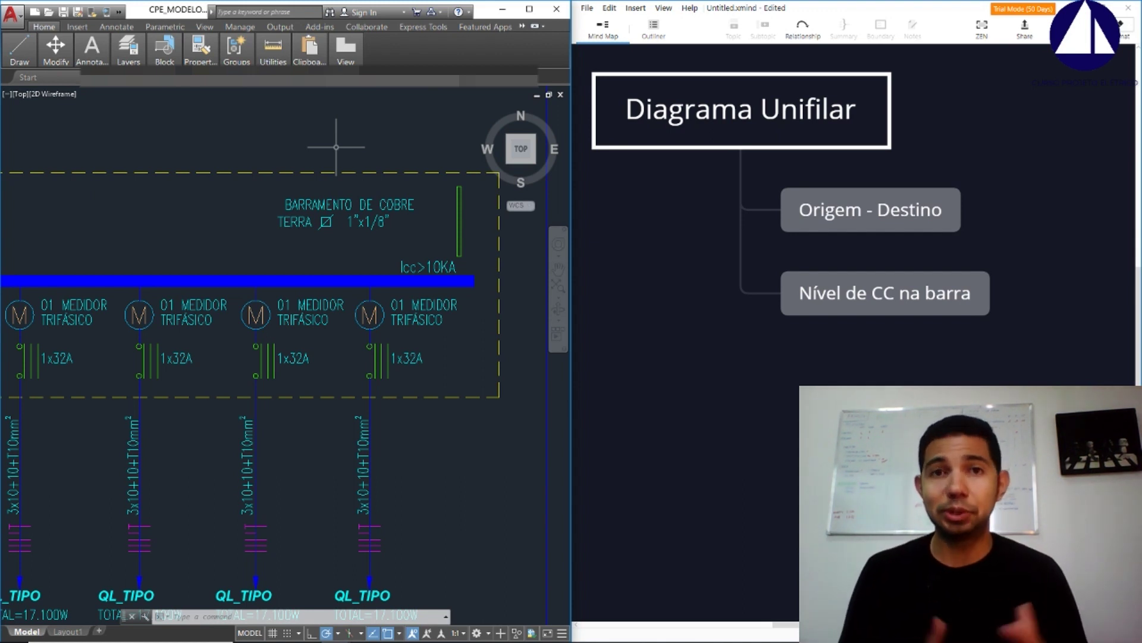
Add 'Detalhes dos Barramentos (FNT)' as a third subtopic under Diagrama Unifilar
left_click(814, 297)
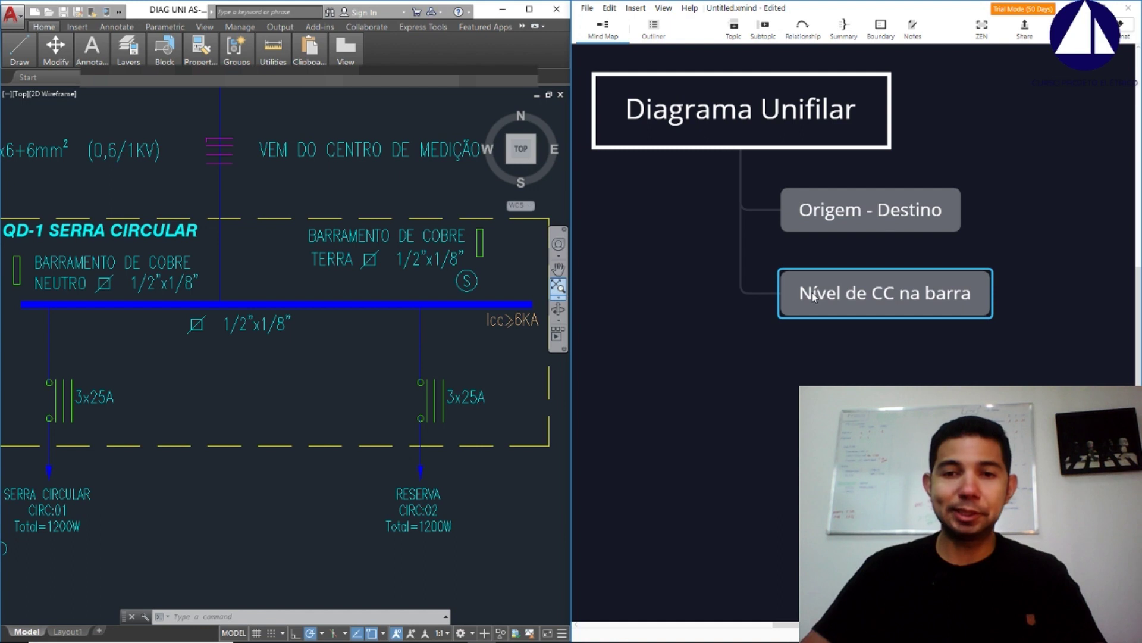
left_click(811, 142)
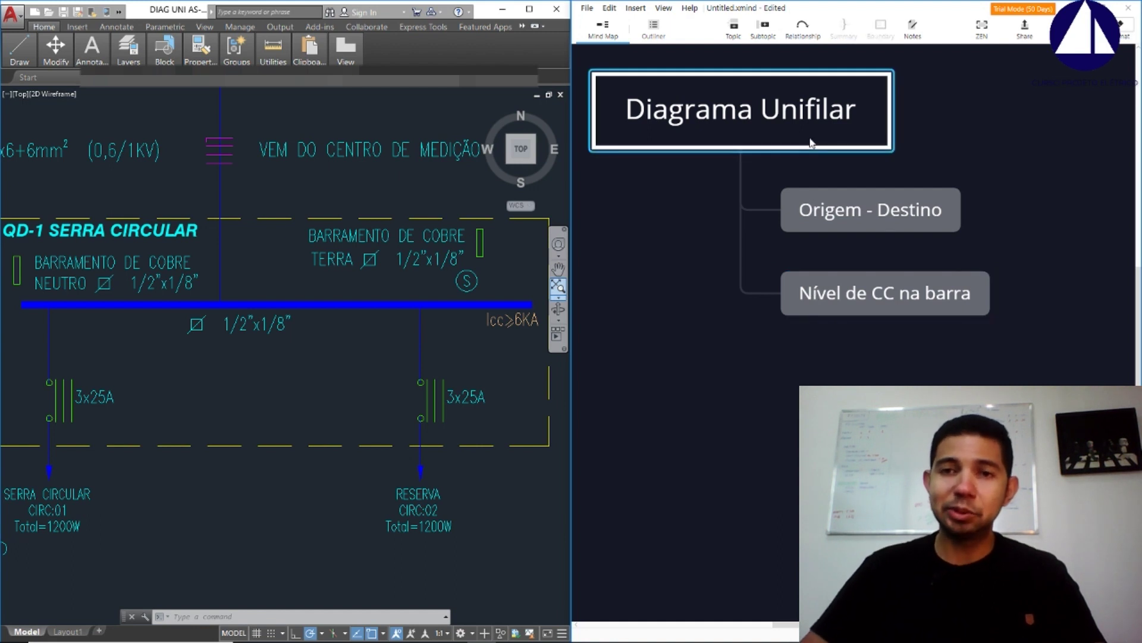
key("Tab")
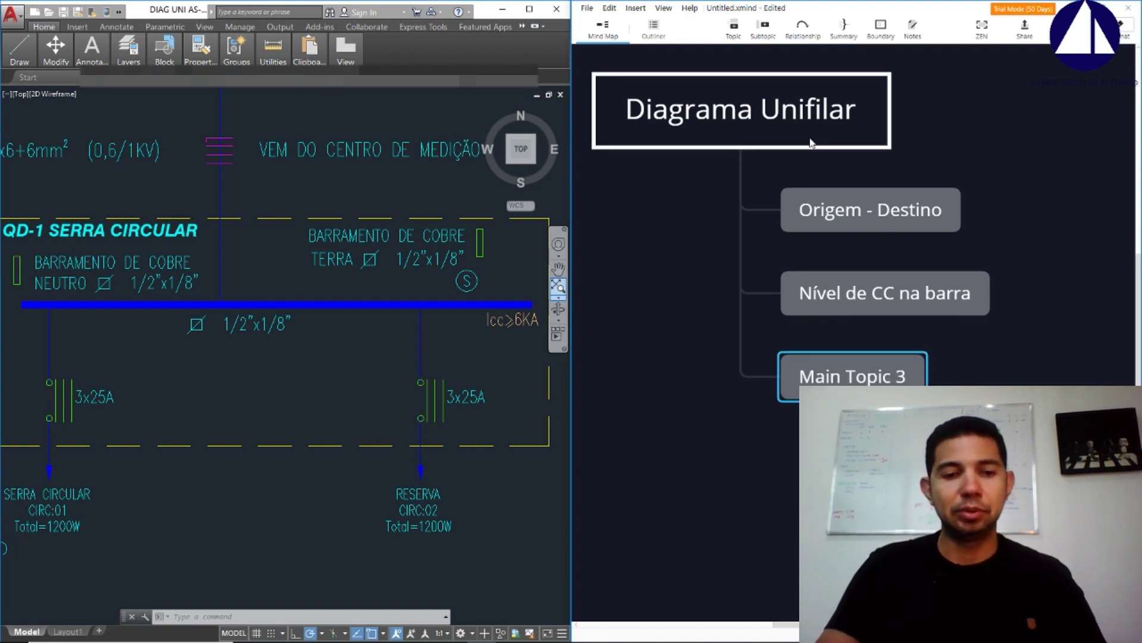
type("Detalhes")
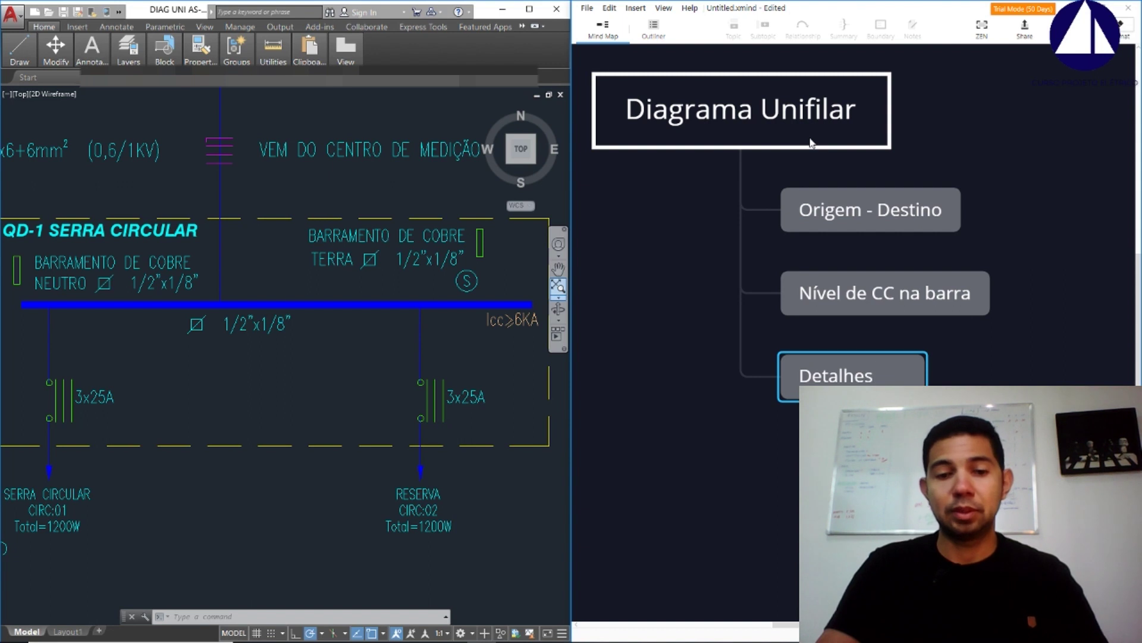
type(" dos Barramentos (FNT")
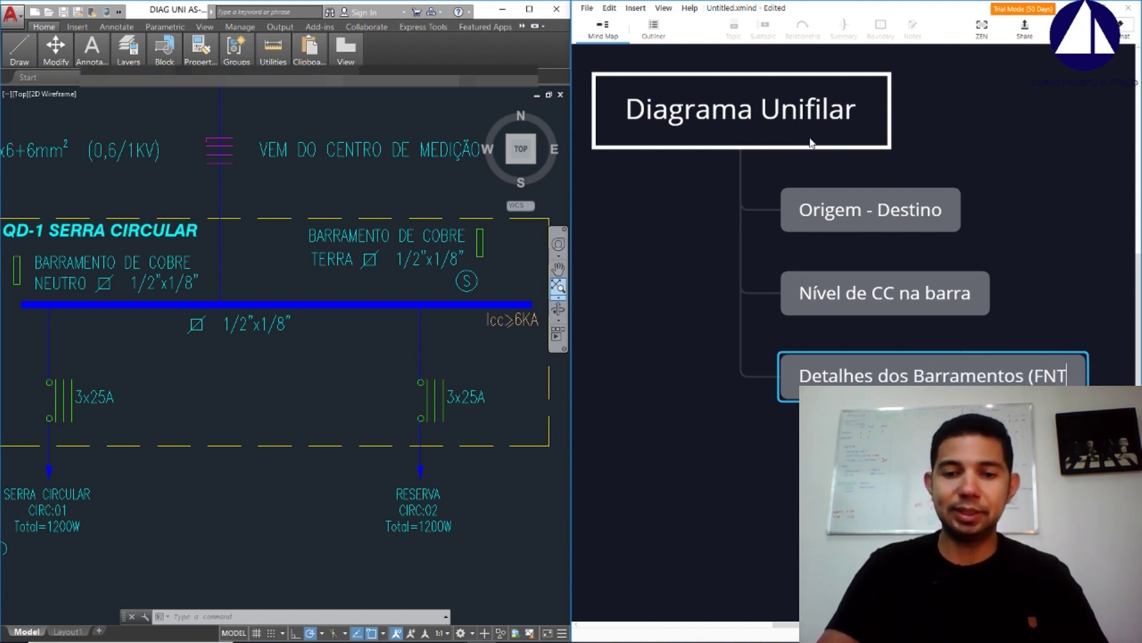
left_click(715, 443)
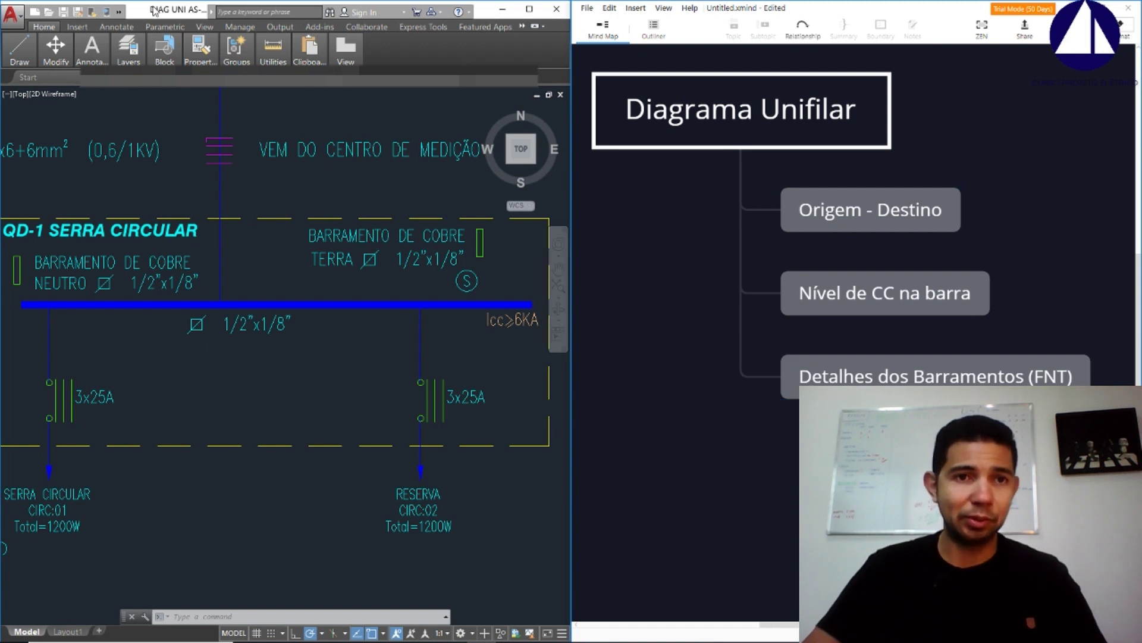
left_click(245, 176)
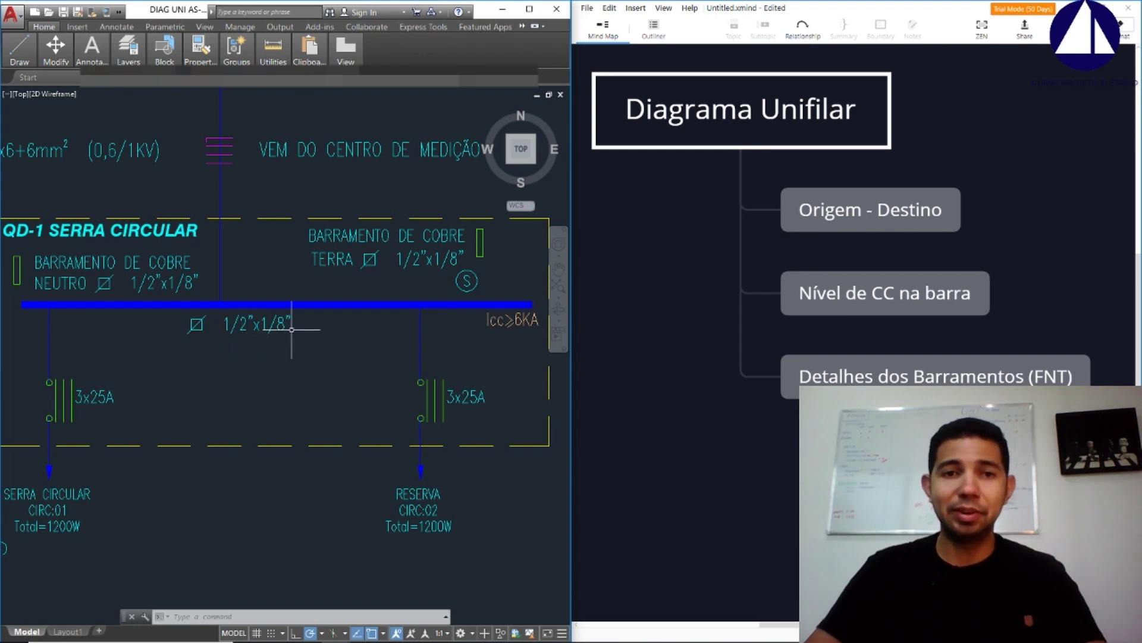
Zoom and pan to centre the QD-1 panel with its neutral and earth busbars
scroll(31, 296, "up", 2)
scroll(30, 297, "up", 1)
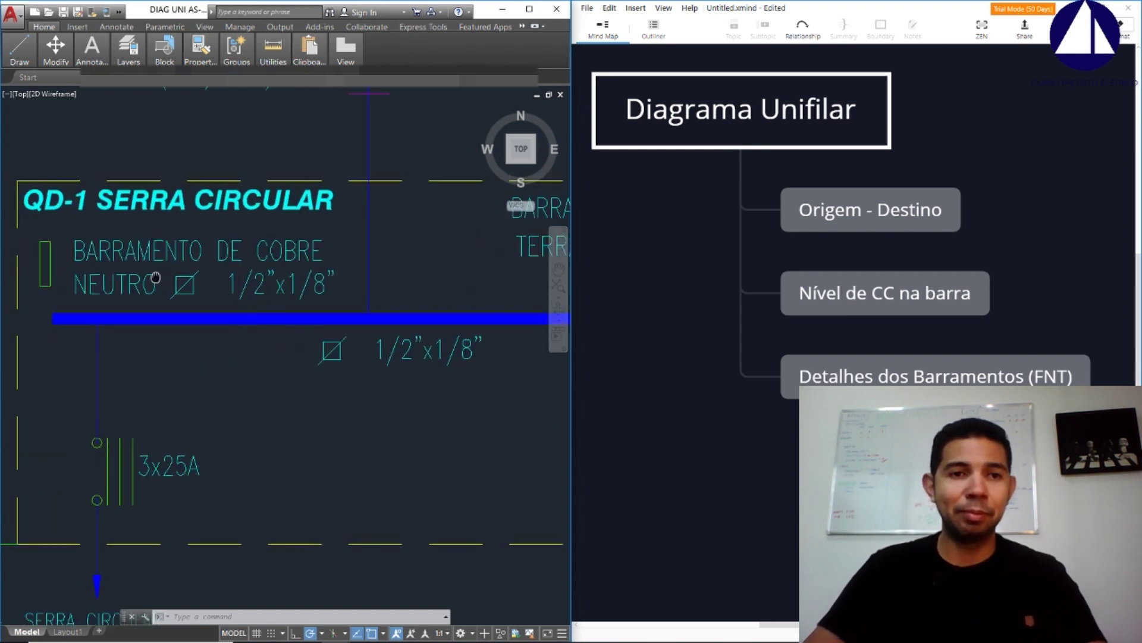
scroll(90, 298, "down", 2)
middle_click_drag(395, 271, 350, 259)
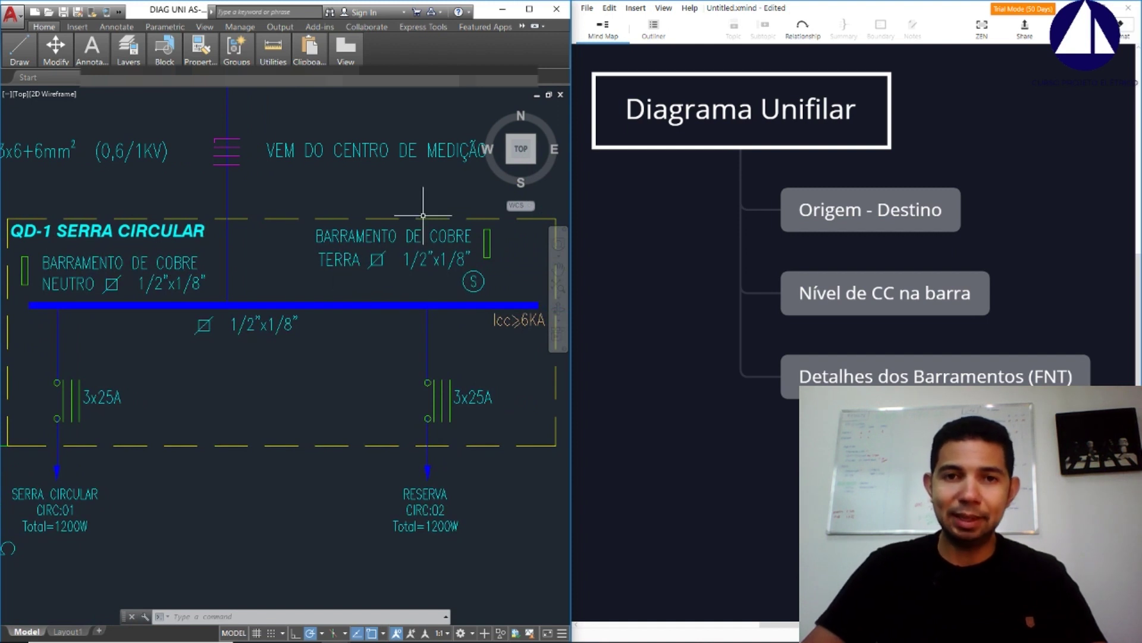
middle_click_drag(370, 276, 387, 278)
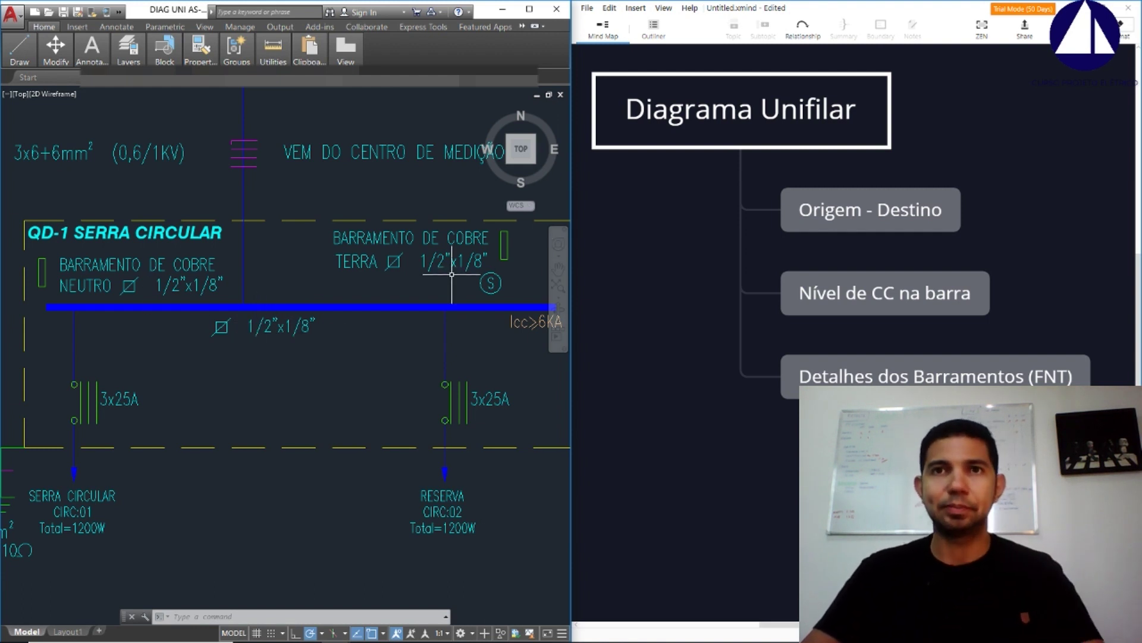
left_click(669, 148)
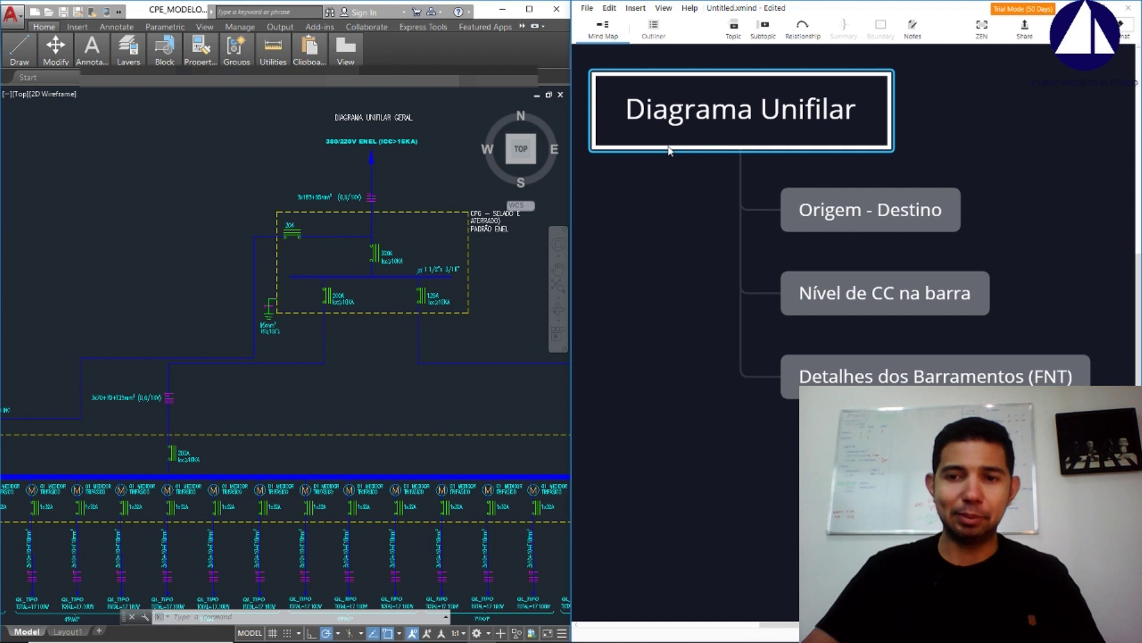
Add another XMind main topic, then zoom onto the CPG box's 380/220V ENEL supply and breakers
key("Tab")
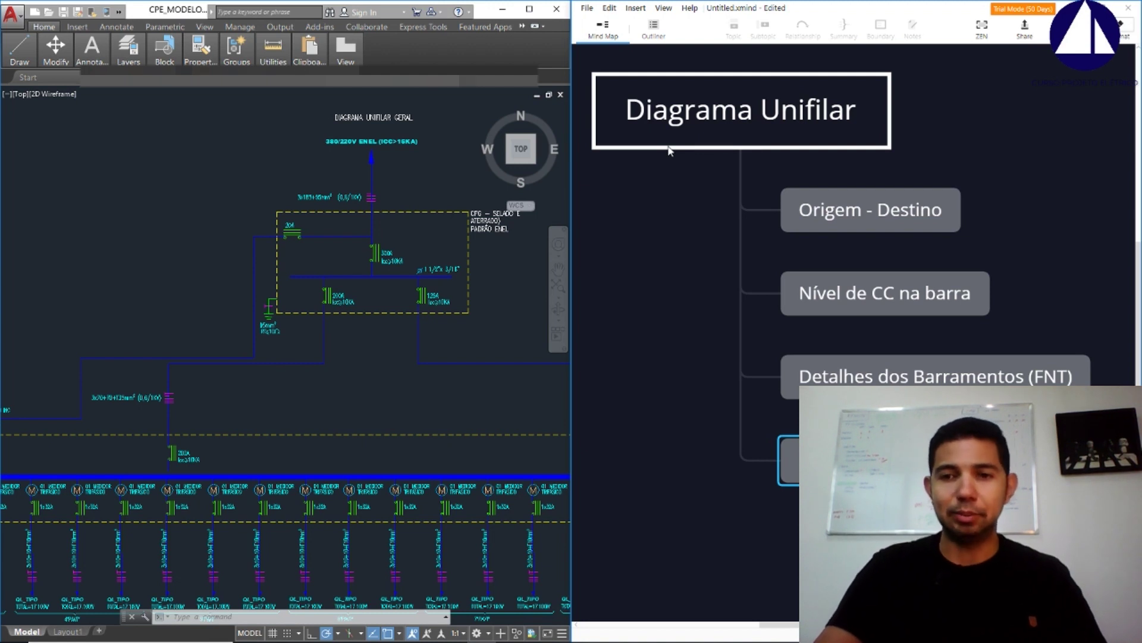
left_click(333, 383)
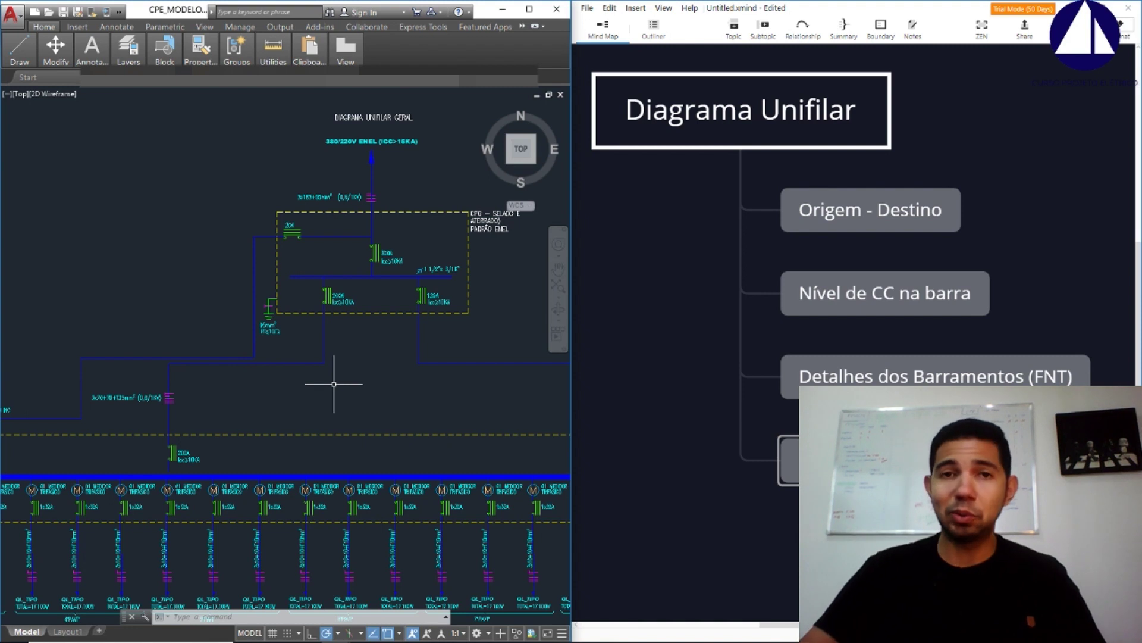
scroll(313, 296, "up", 2)
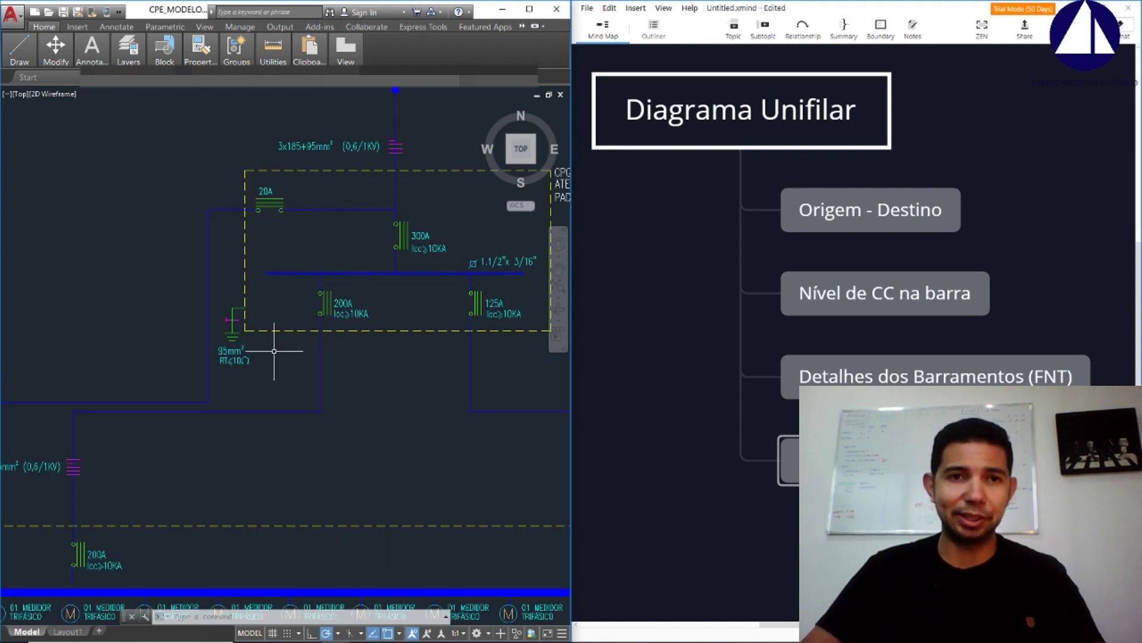
middle_click_drag(274, 351, 209, 403)
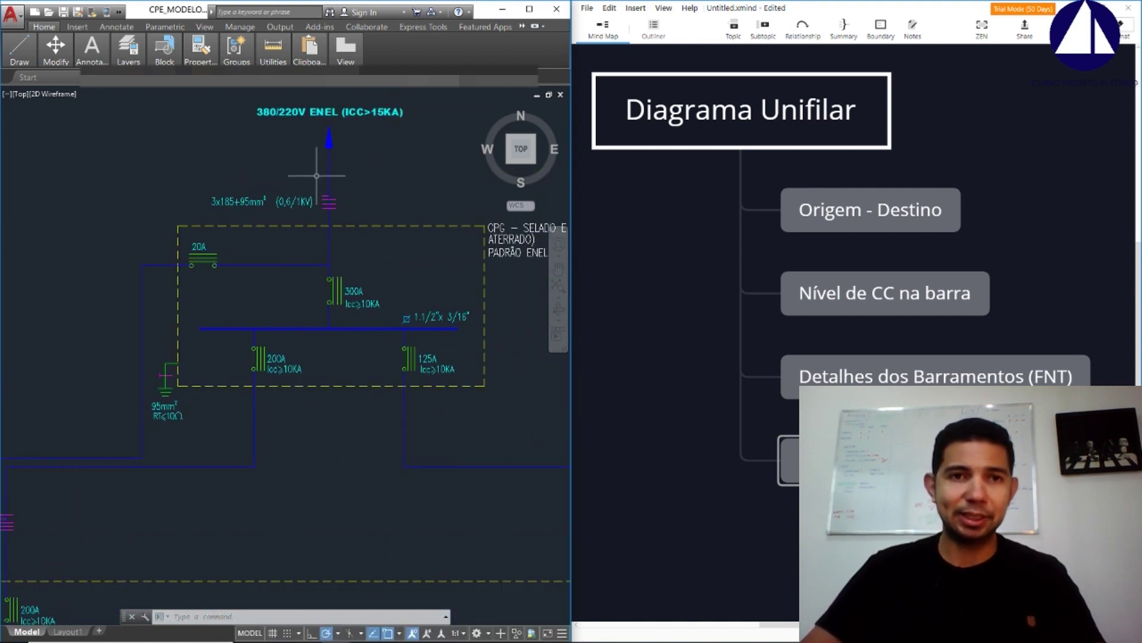
scroll(198, 212, "up", 2)
middle_click_drag(199, 211, 209, 190)
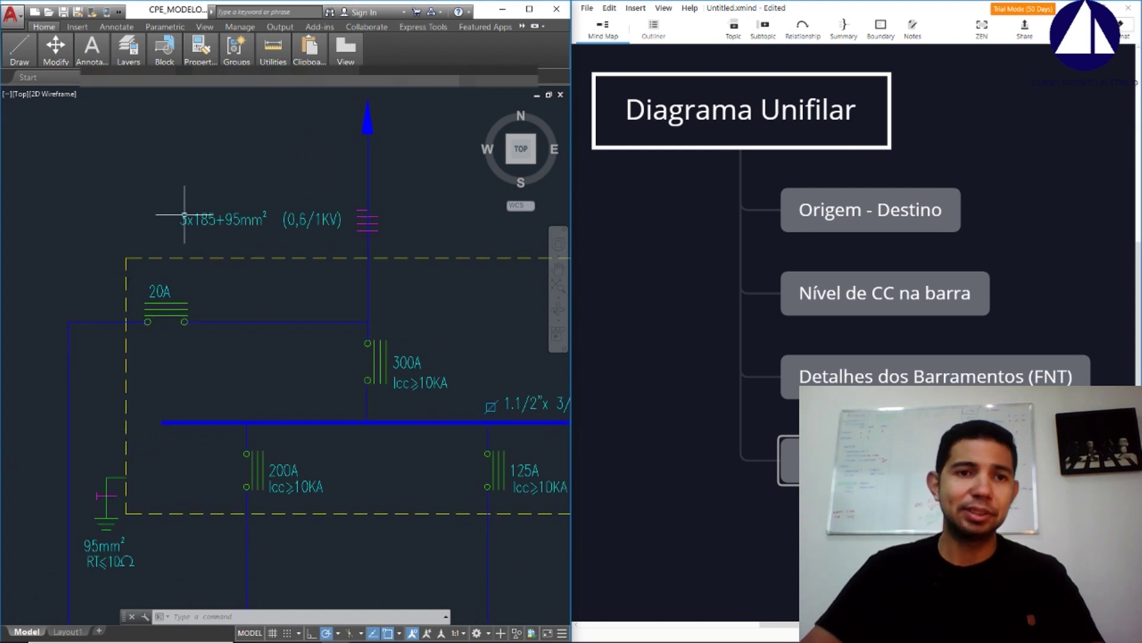
scroll(236, 223, "down", 2)
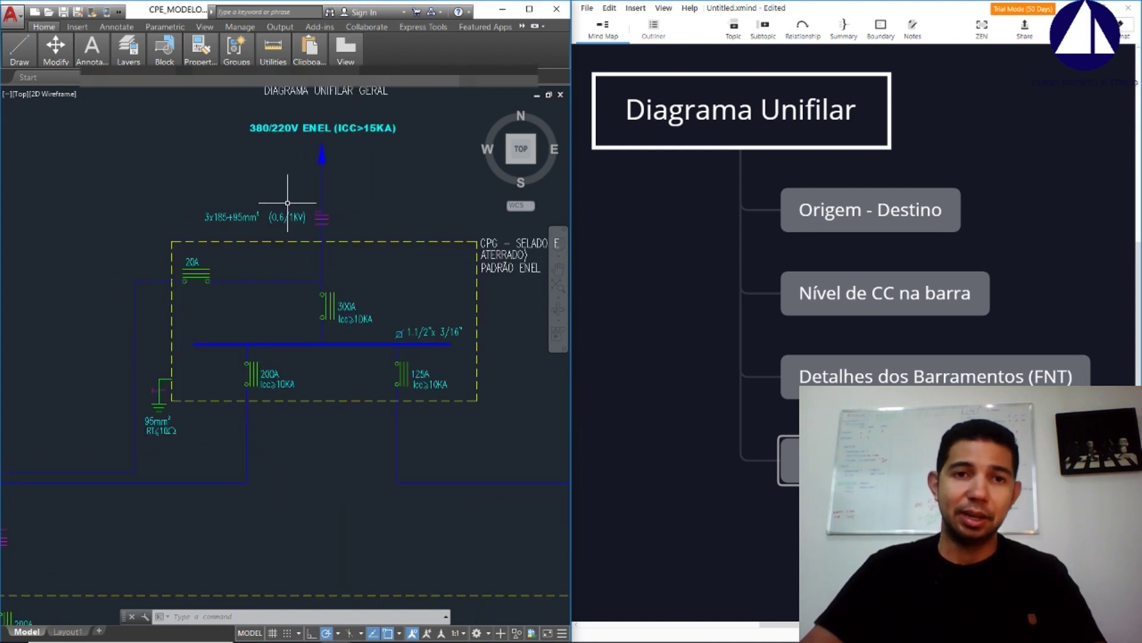
middle_click_drag(119, 405, 284, 294)
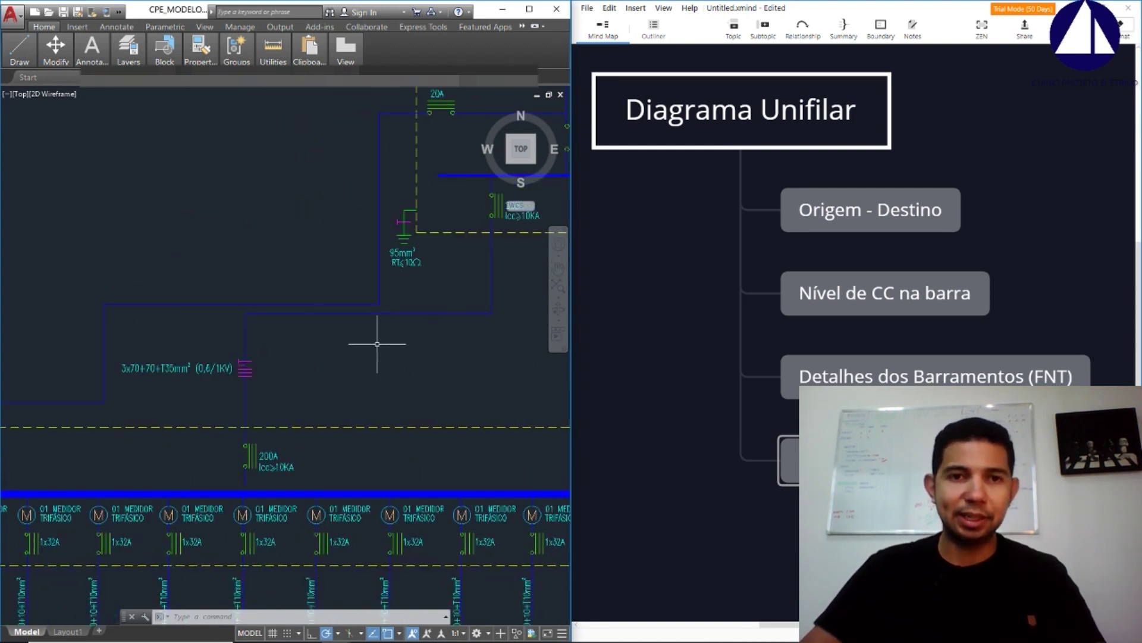
middle_click_drag(377, 343, 363, 321)
Zoom and recentre the whole diagram around the CPE feeder's 3x185+95mm² cable label
scroll(213, 347, "up", 2)
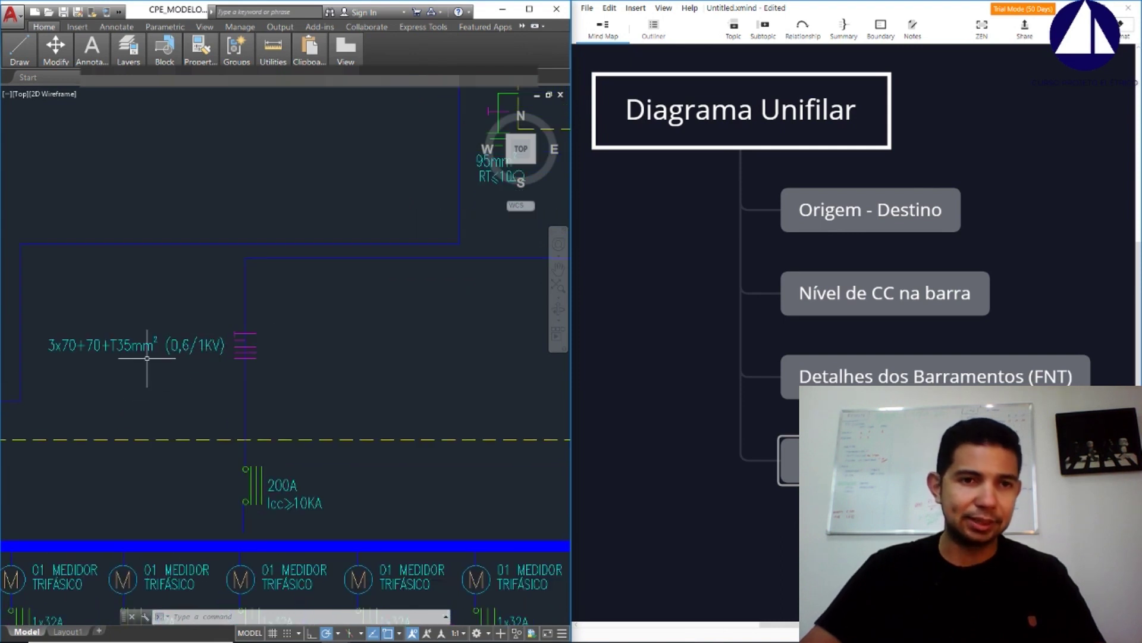
scroll(191, 358, "down", 2)
scroll(439, 184, "up", 2)
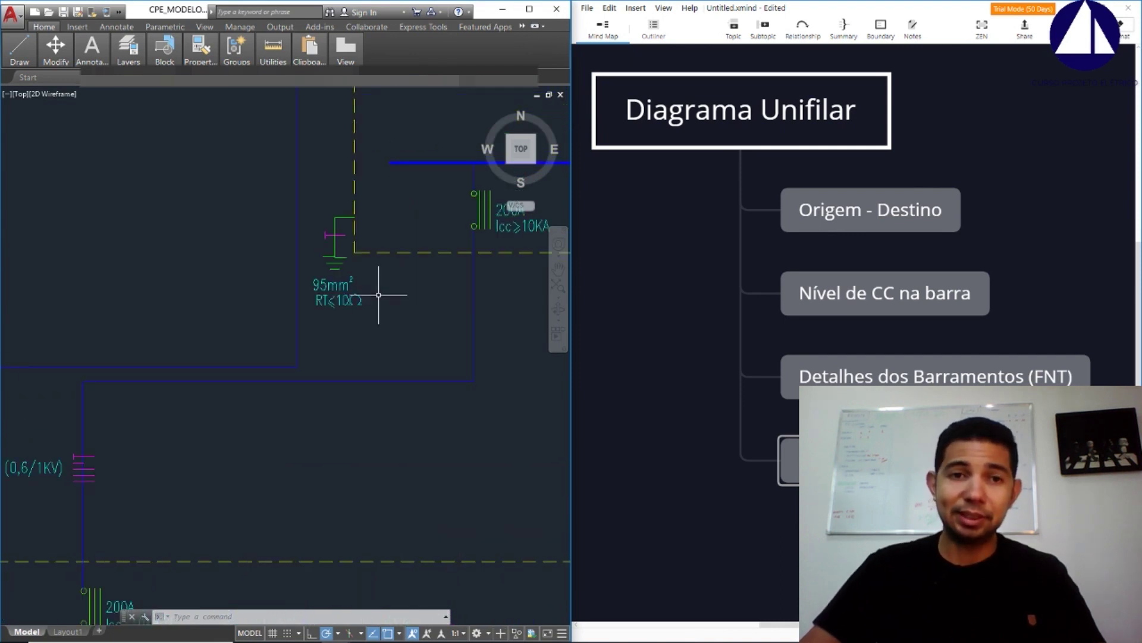
scroll(295, 260, "down", 4)
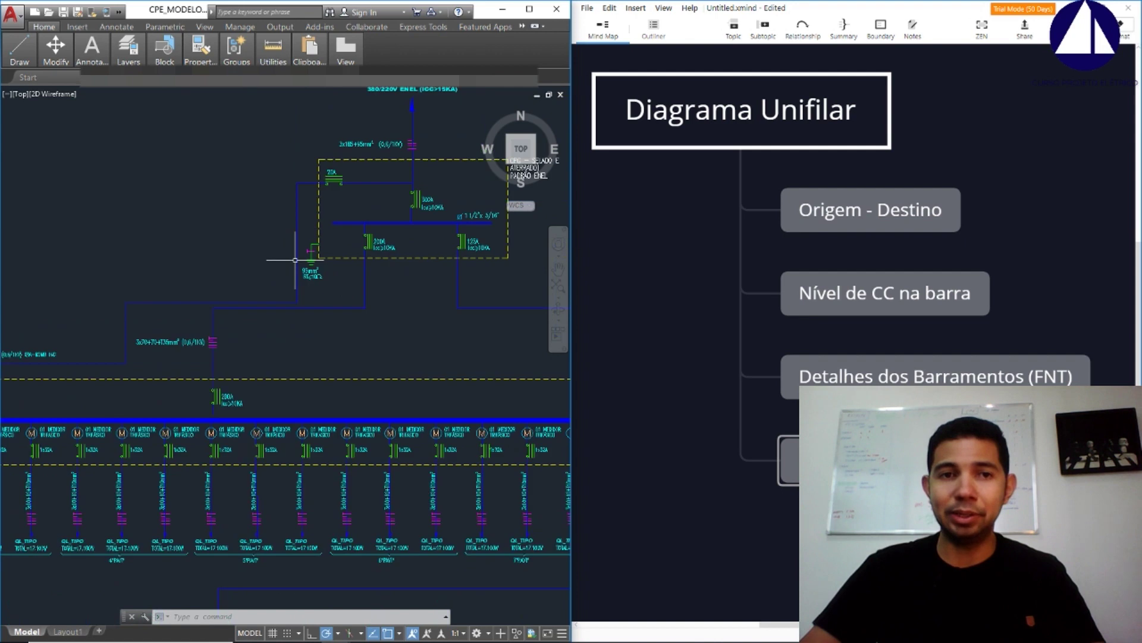
middle_click_drag(370, 255, 337, 250)
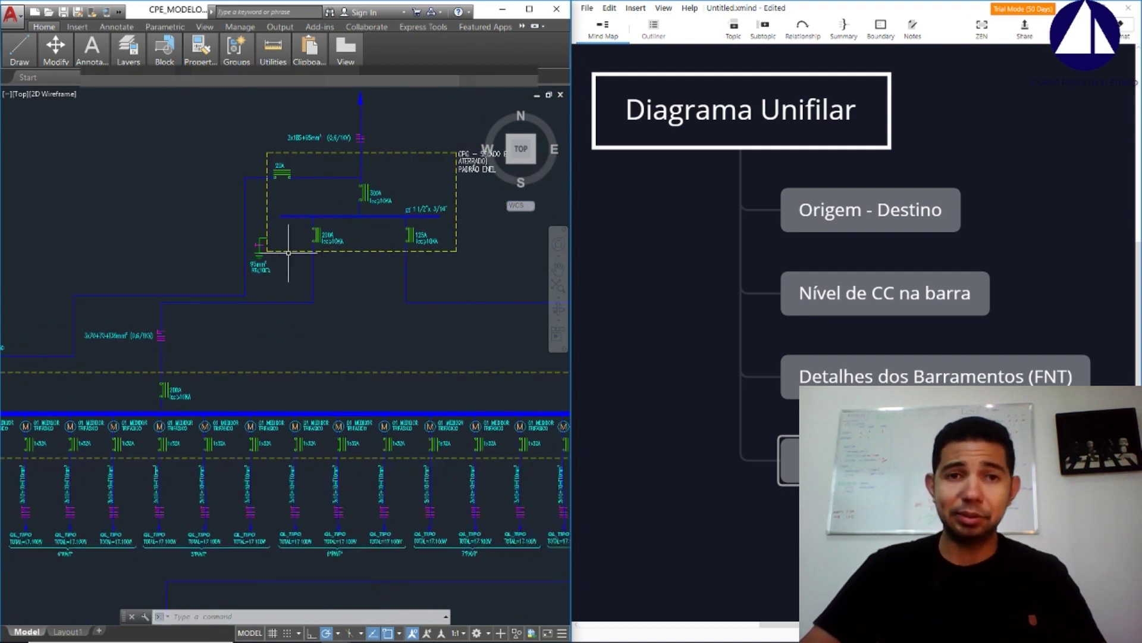
scroll(319, 191, "up", 1)
scroll(319, 202, "up", 2)
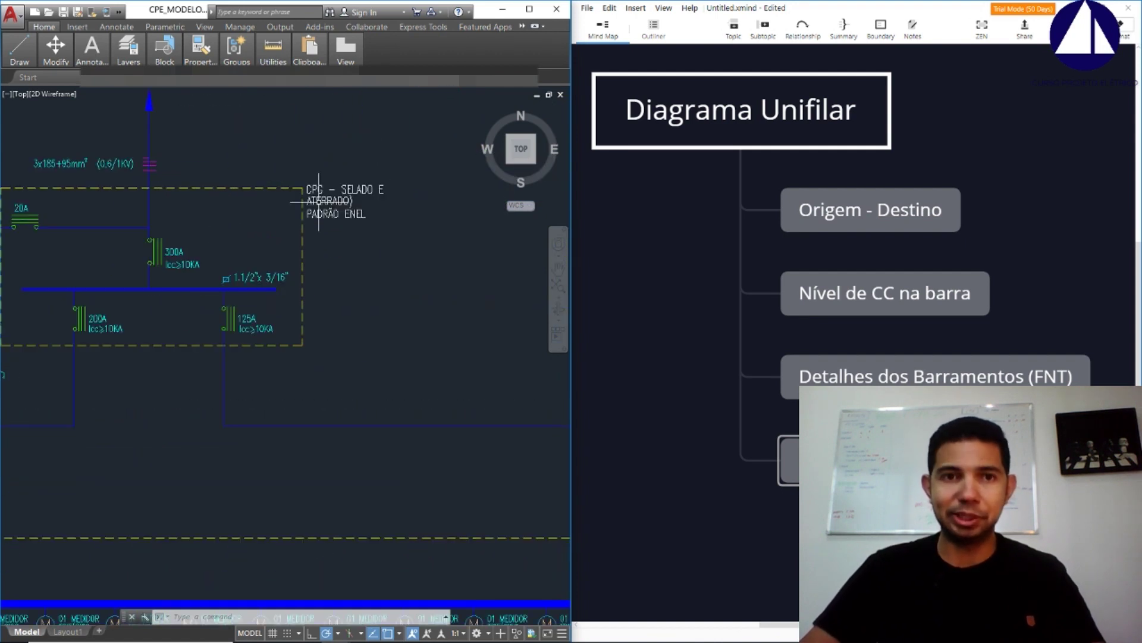
scroll(295, 203, "down", 2)
mouse_move(148, 255)
middle_mouse_down()
mouse_move(257, 247)
mouse_move(265, 224)
middle_mouse_up()
scroll(301, 189, "up", 2)
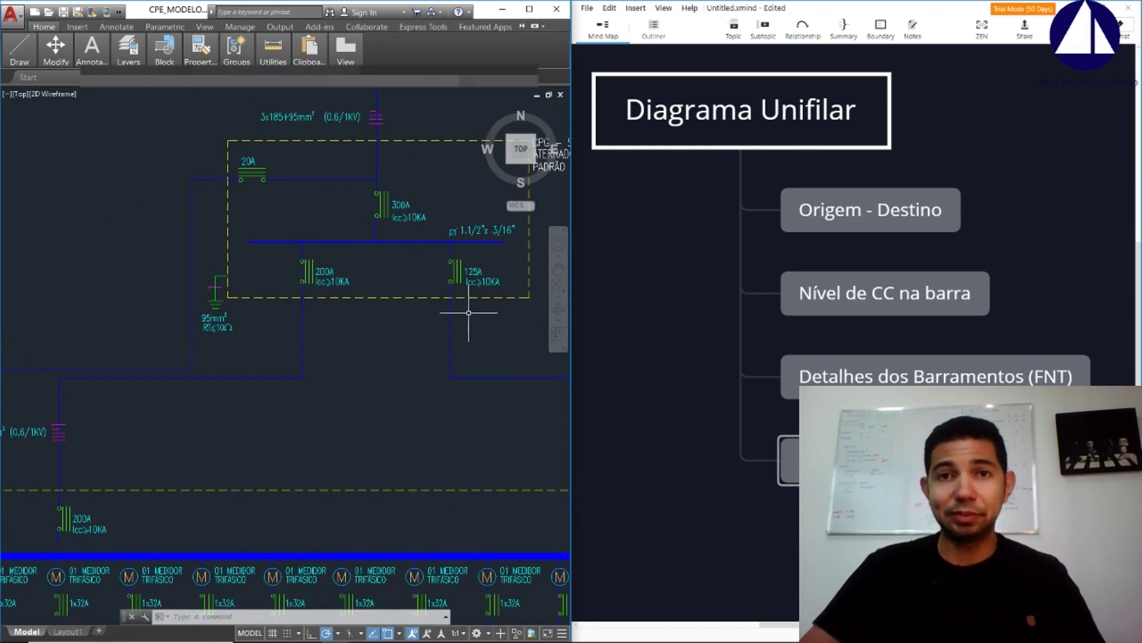
Add an empty topic to the mind map and cancel the active AutoCAD command
key("Return")
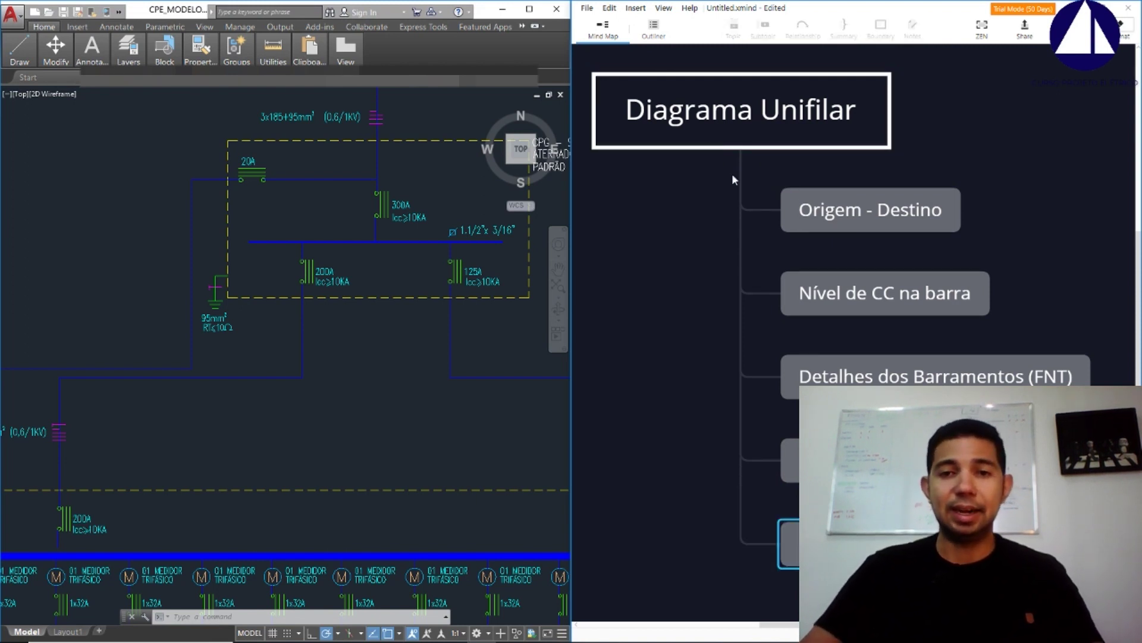
left_click(257, 355)
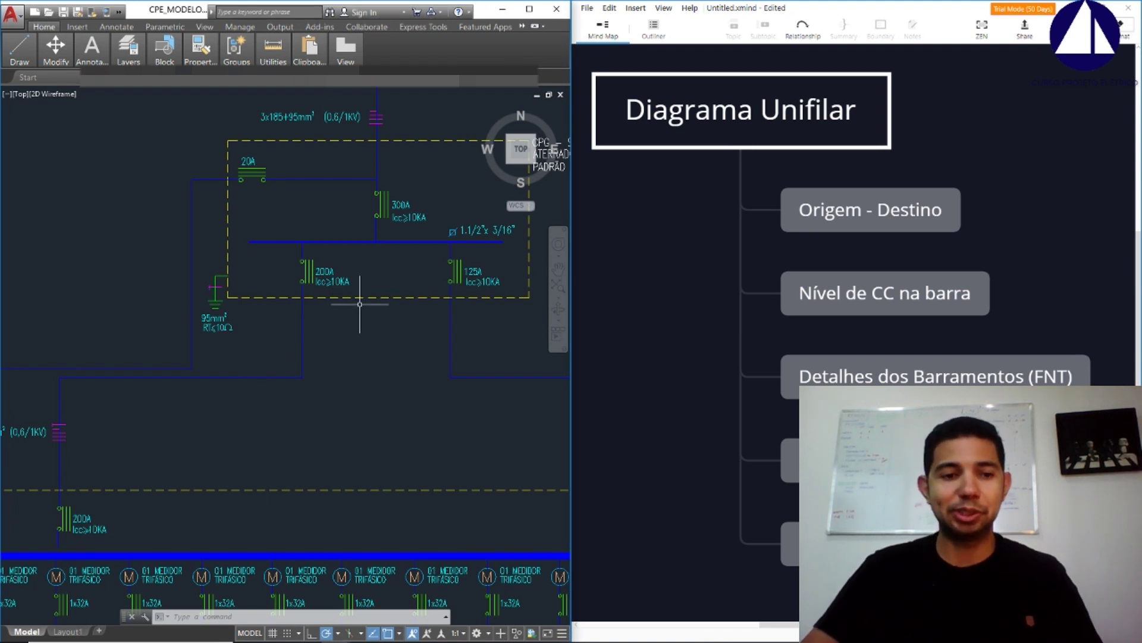
key("Escape")
Zoom and pan to bring the 300A breaker label and nearby cable labels into view
scroll(303, 104, "up", 4)
scroll(357, 119, "up", 2)
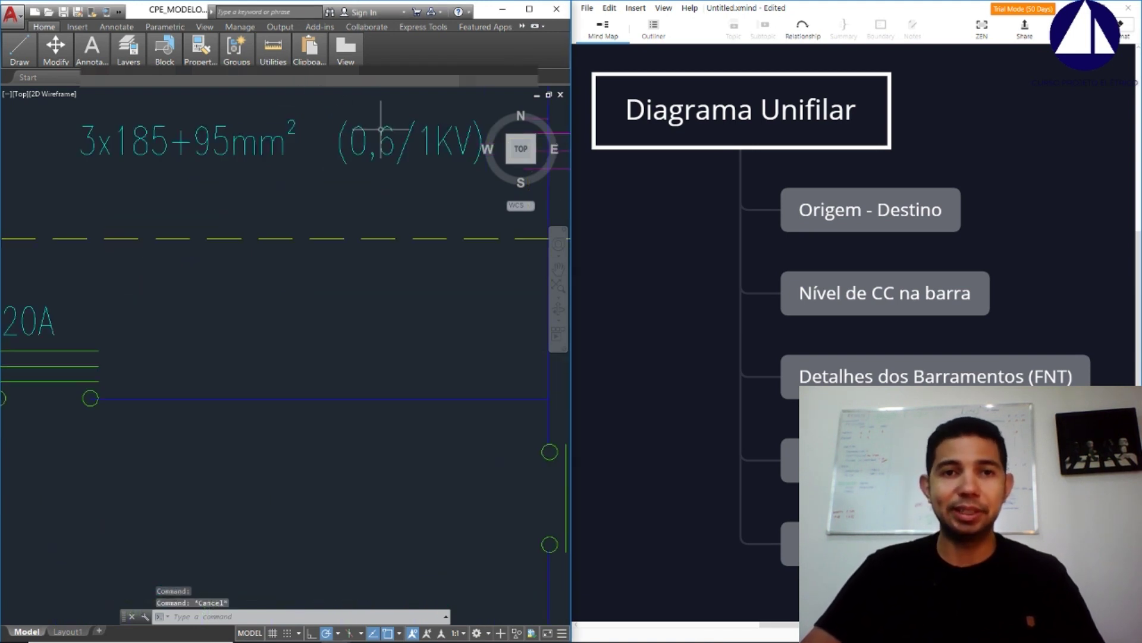
middle_click_drag(250, 173, 119, 210)
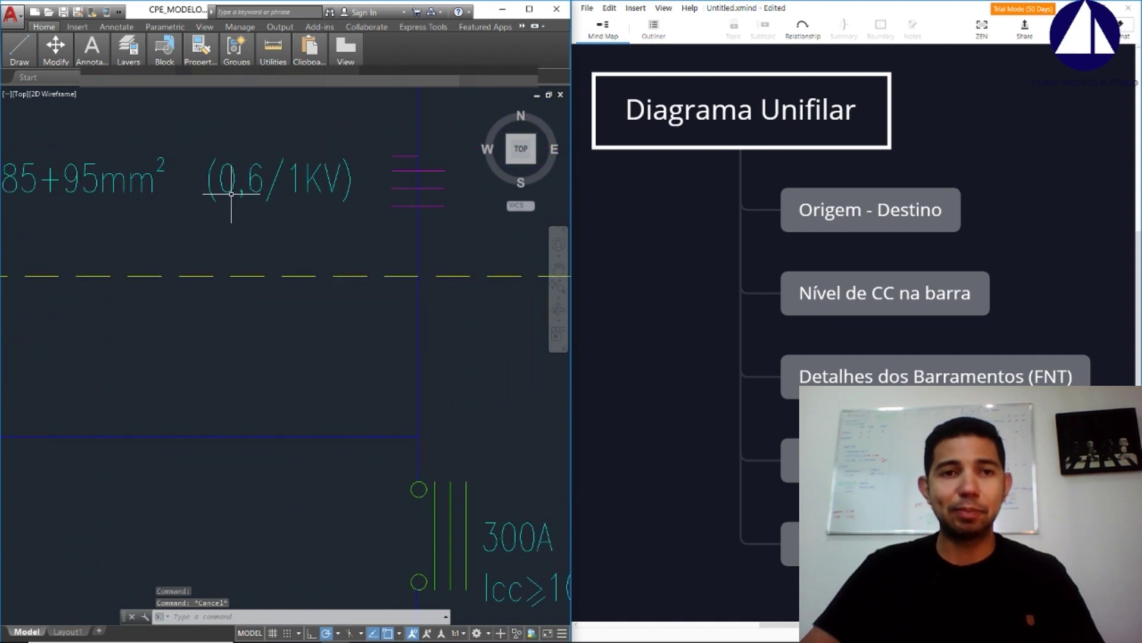
scroll(353, 187, "down", 5)
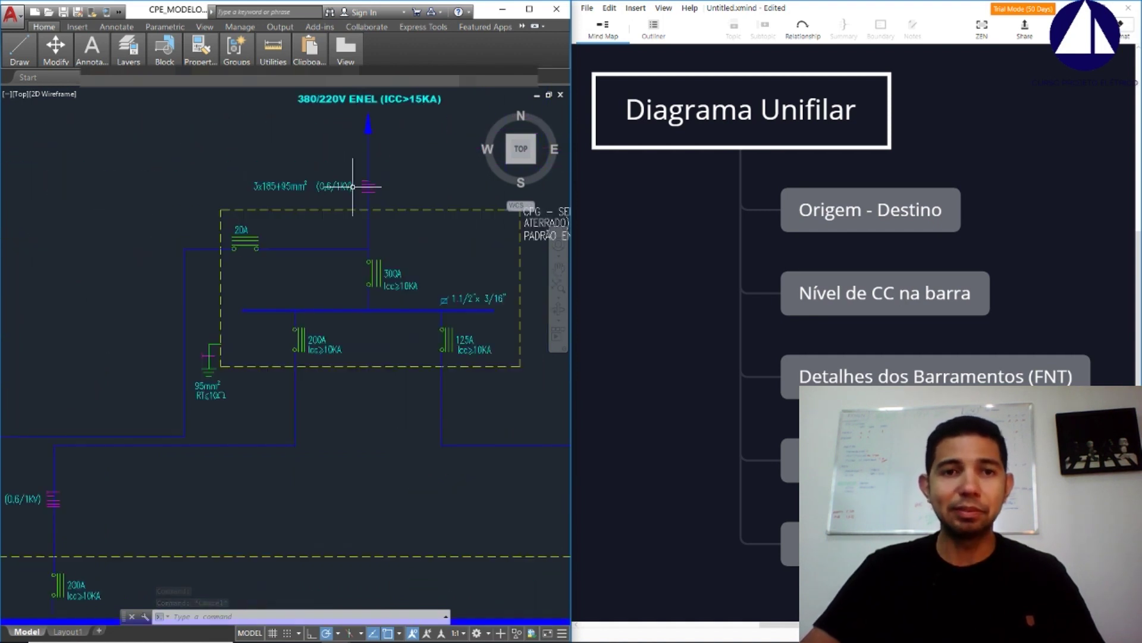
scroll(337, 189, "up", 5)
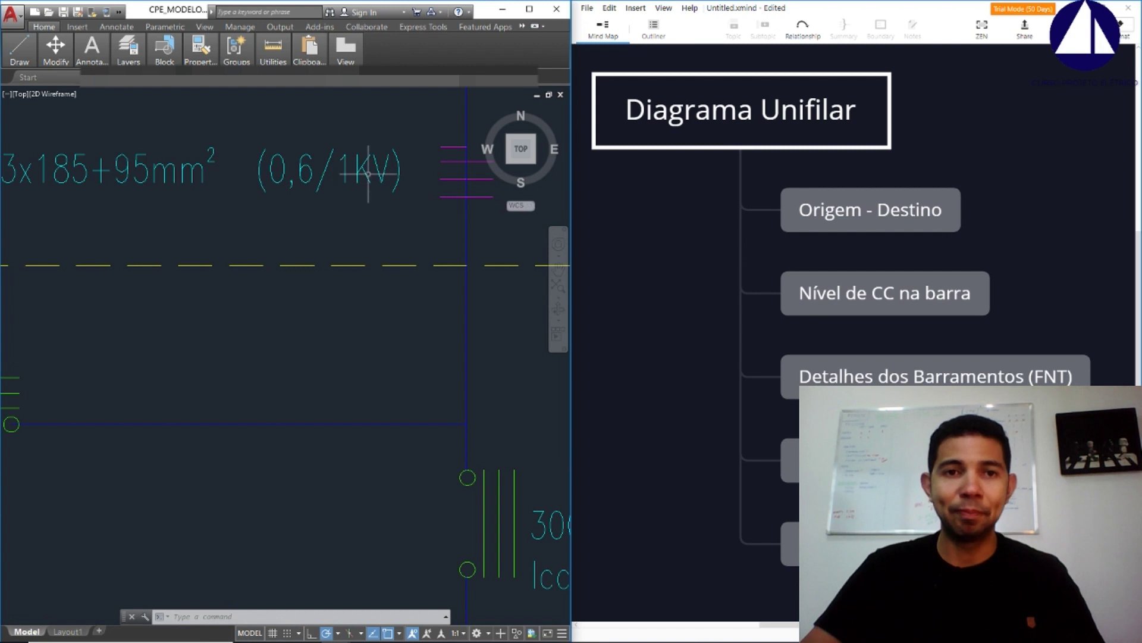
scroll(238, 339, "up", 1)
scroll(293, 307, "down", 4)
scroll(279, 357, "down", 2)
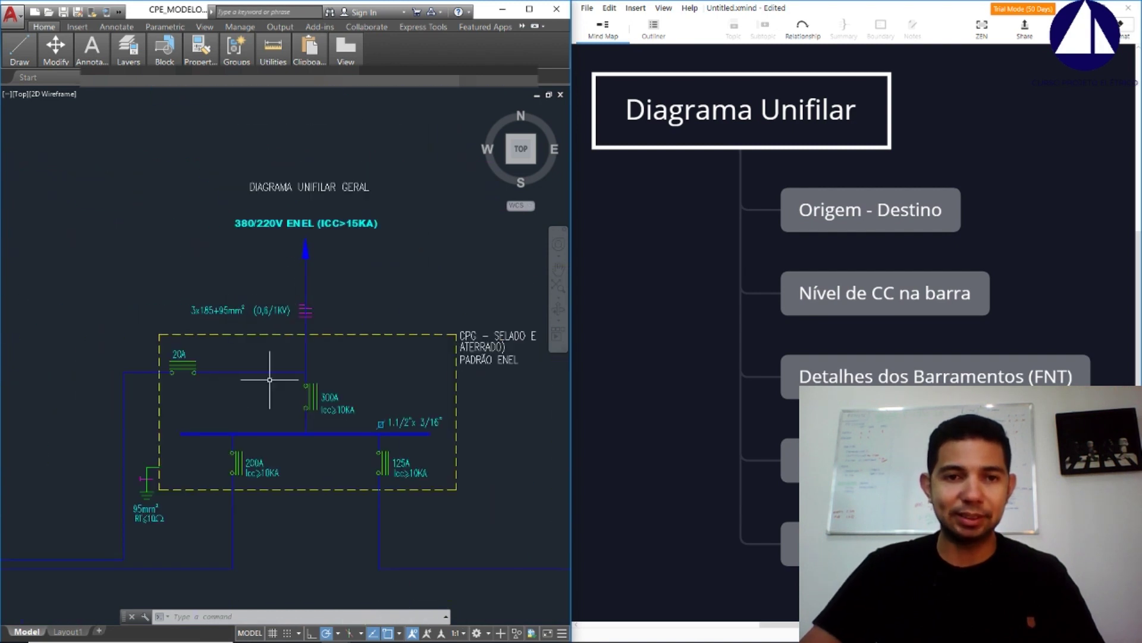
scroll(370, 196, "down", 2)
scroll(175, 370, "up", 5)
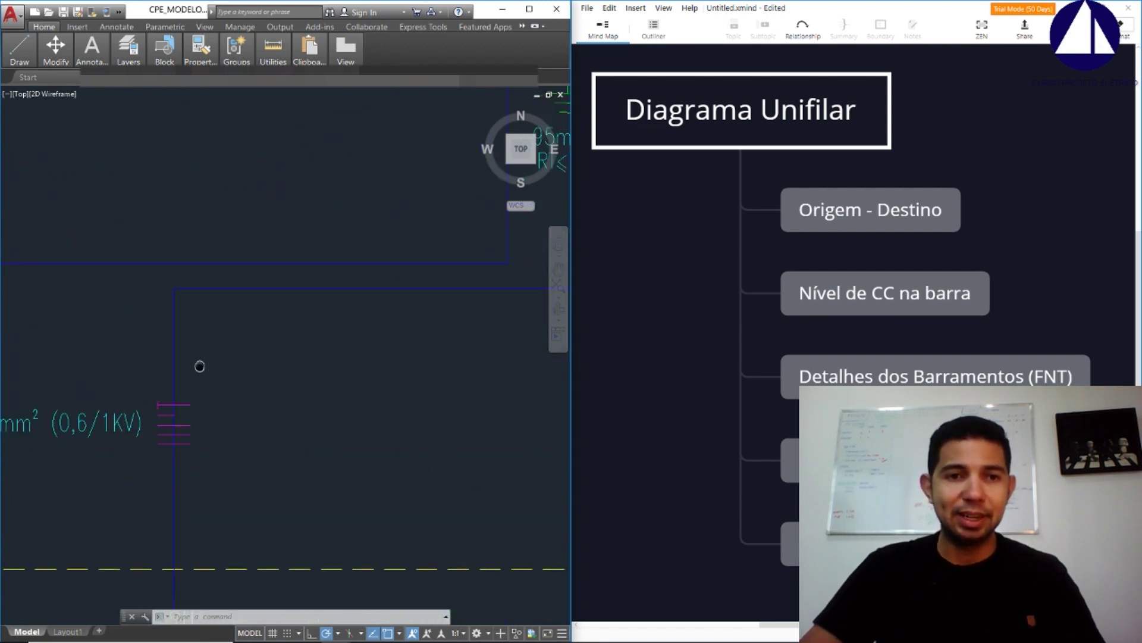
Frame the 3x70+70+T35mm² cable label, then zoom out over the QL_TIPO 3x10+10+T10mm² feeders
middle_click_drag(198, 364, 331, 301)
scroll(350, 375, "up", 2)
middle_click_drag(350, 375, 341, 272)
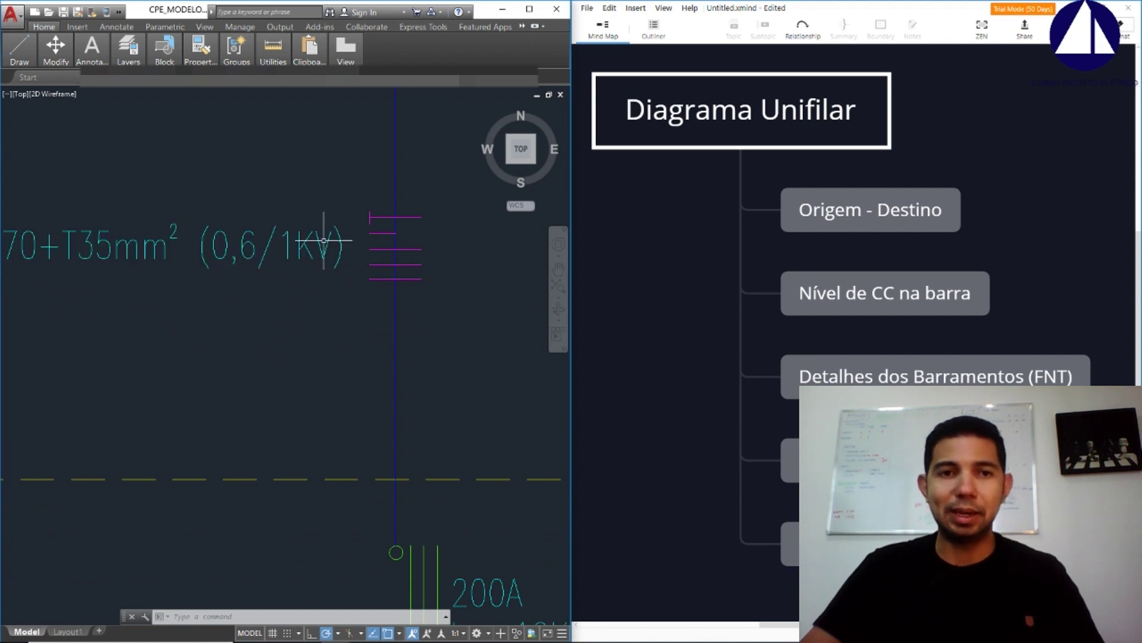
scroll(324, 240, "down", 2)
scroll(342, 240, "down", 3)
scroll(229, 479, "up", 5)
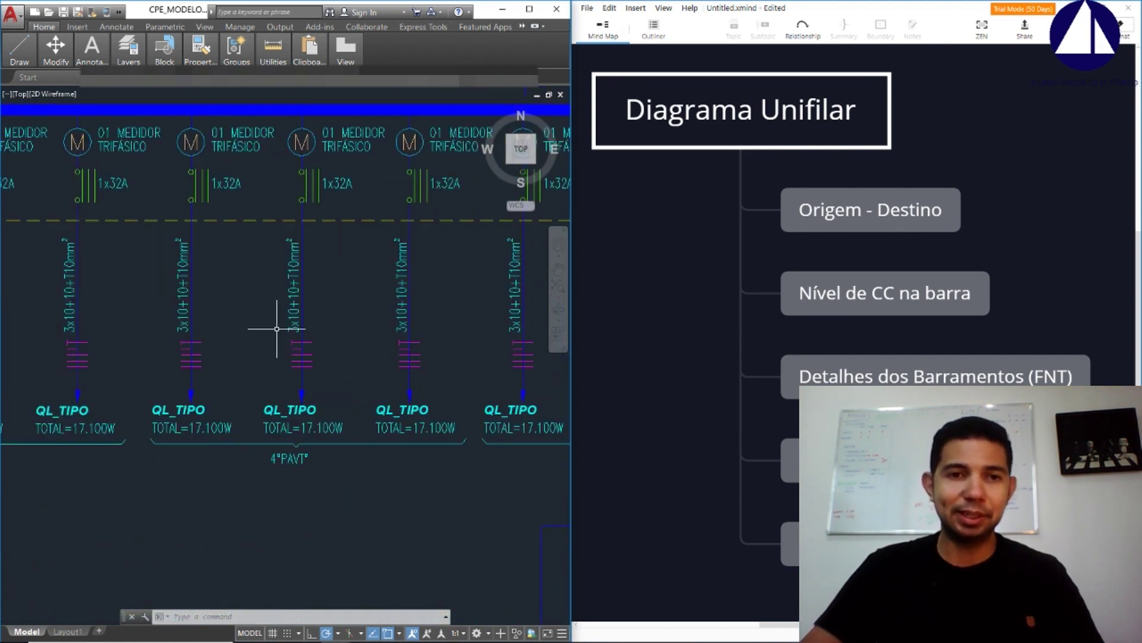
scroll(276, 324, "up", 2)
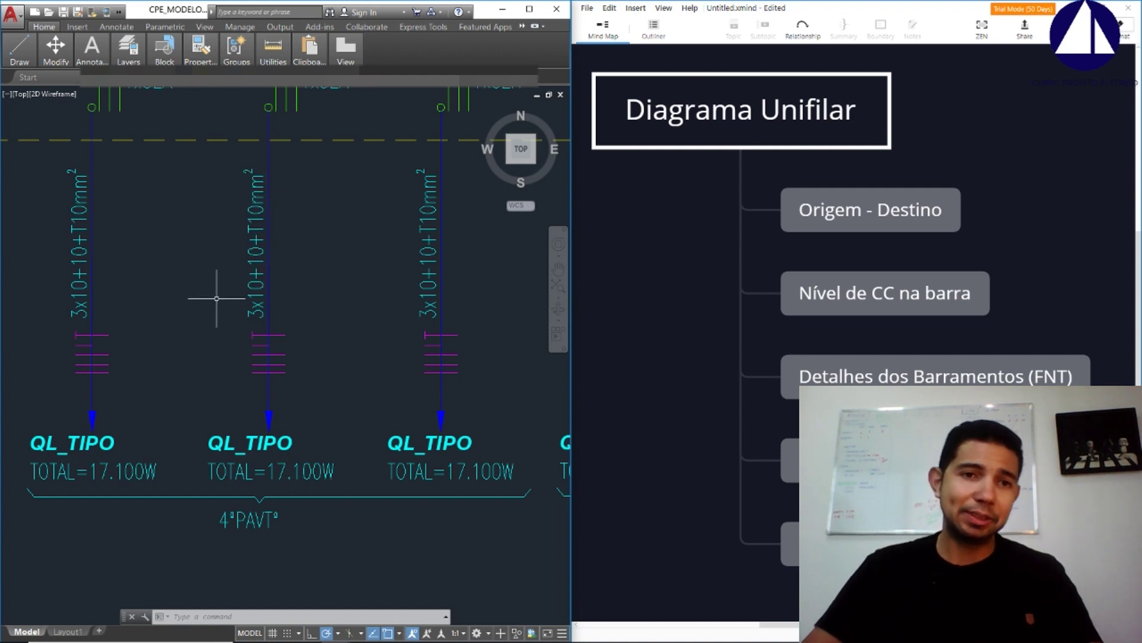
scroll(245, 304, "down", 3)
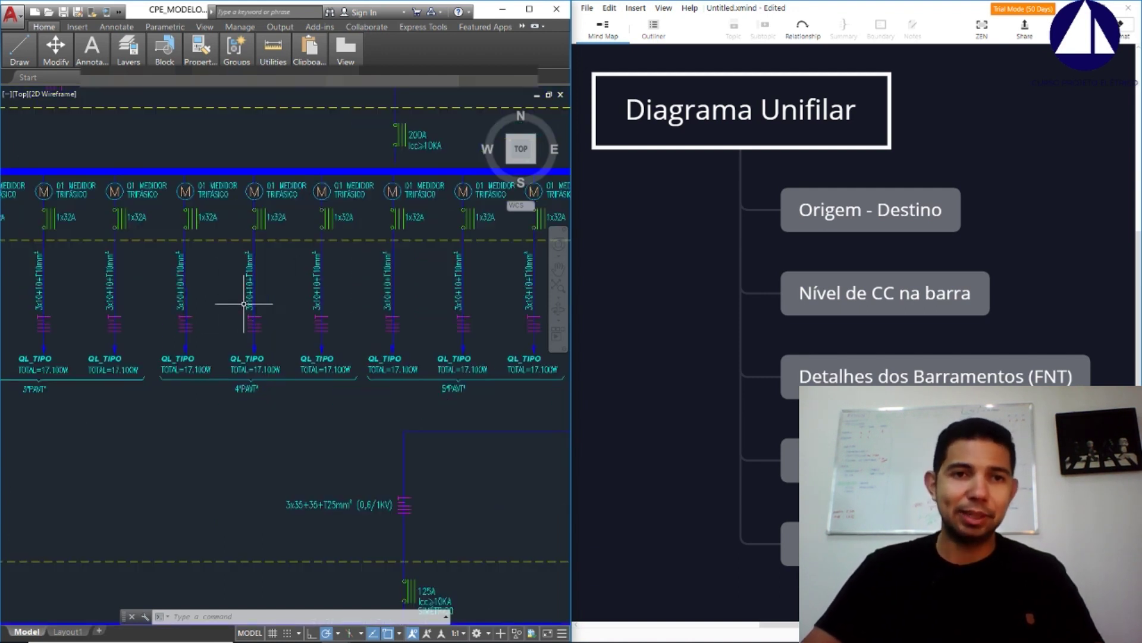
Pan to the legend, read the 750V-insulated conductor note, and zoom out to the whole sheet
middle_click_drag(348, 224, 351, 595)
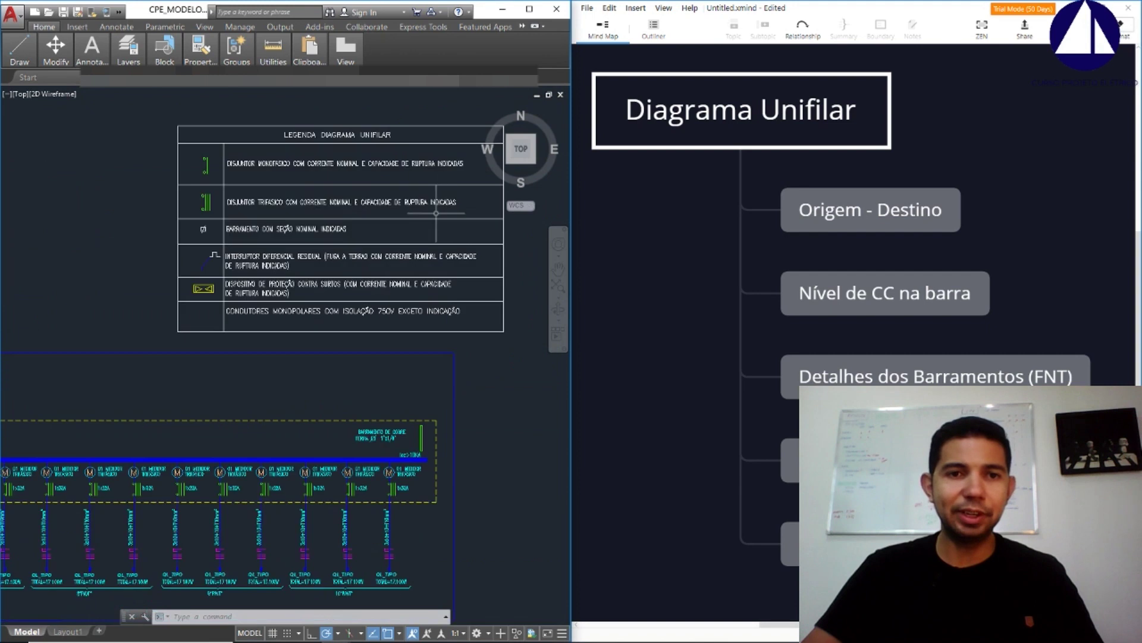
scroll(355, 204, "up", 3)
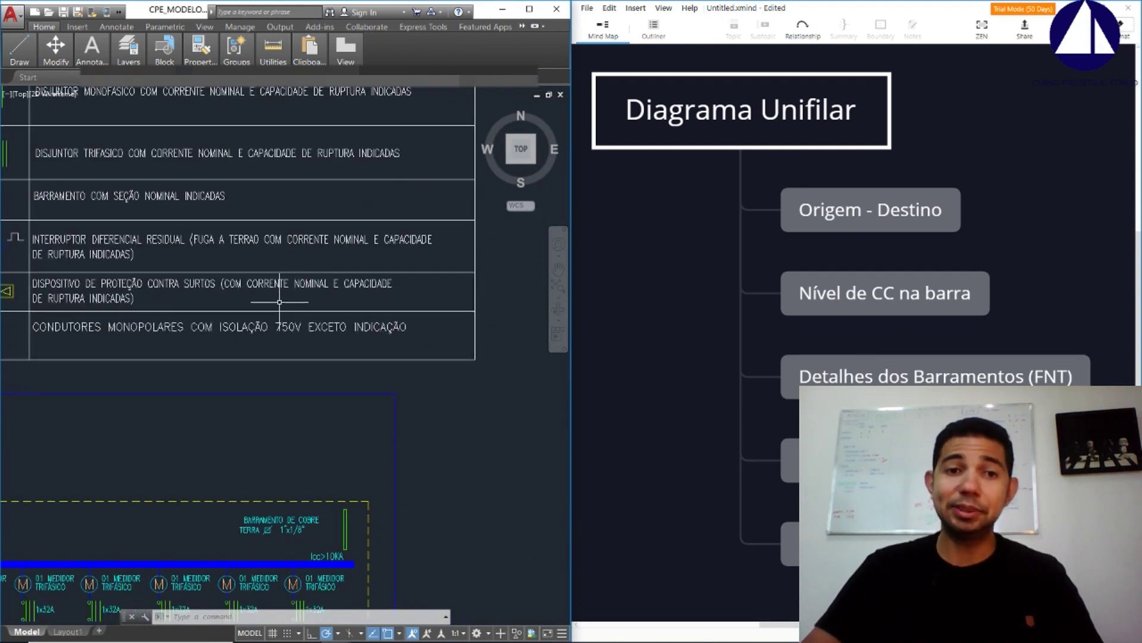
scroll(279, 302, "up", 3)
scroll(271, 334, "up", 1)
scroll(349, 260, "up", 1)
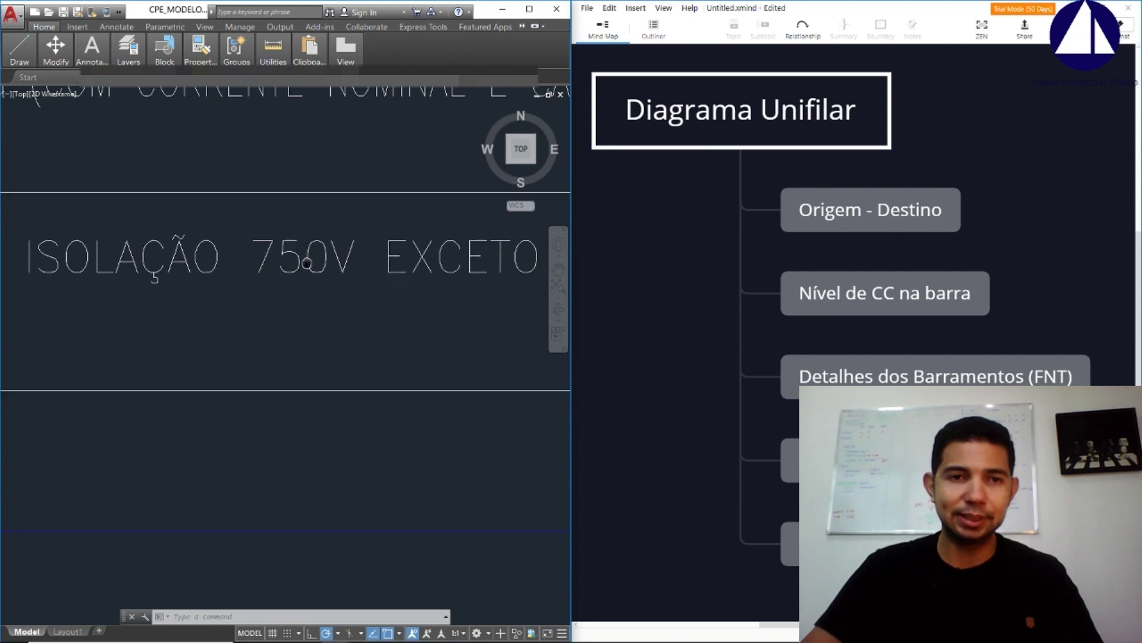
scroll(351, 261, "up", 1)
scroll(362, 239, "up", 1)
scroll(333, 243, "up", 1)
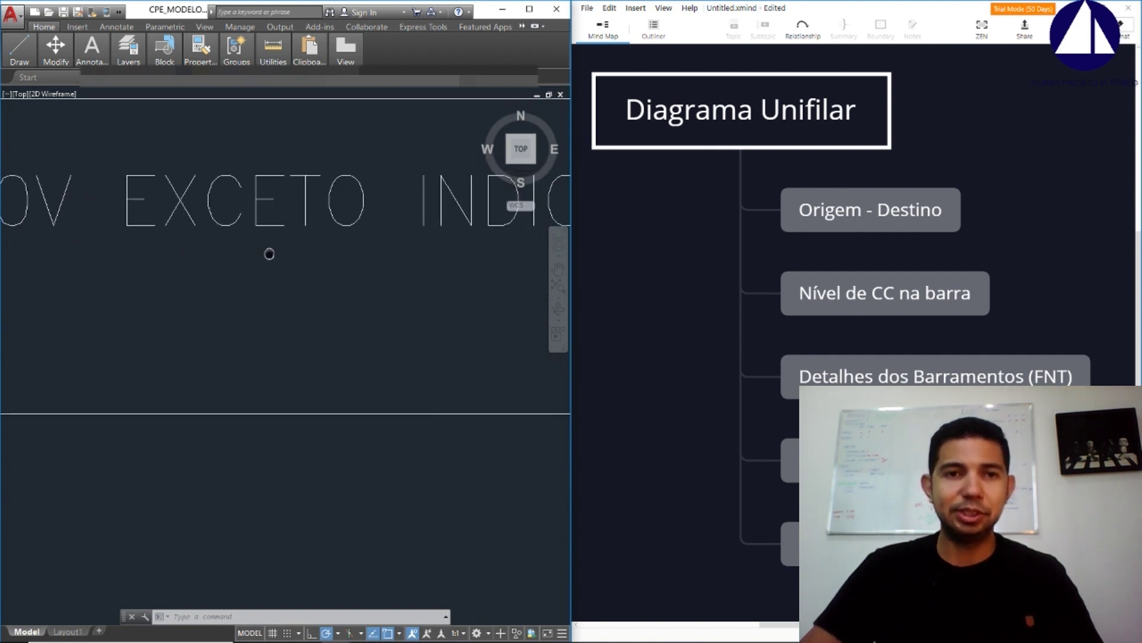
scroll(262, 256, "down", 3)
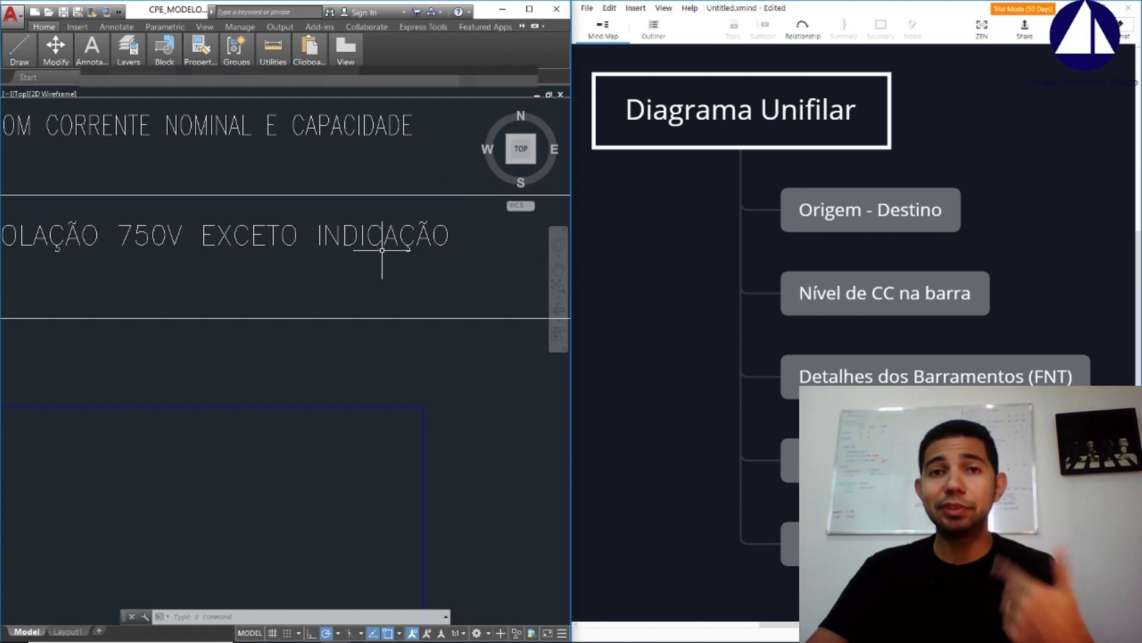
middle_click_drag(119, 253, 238, 247)
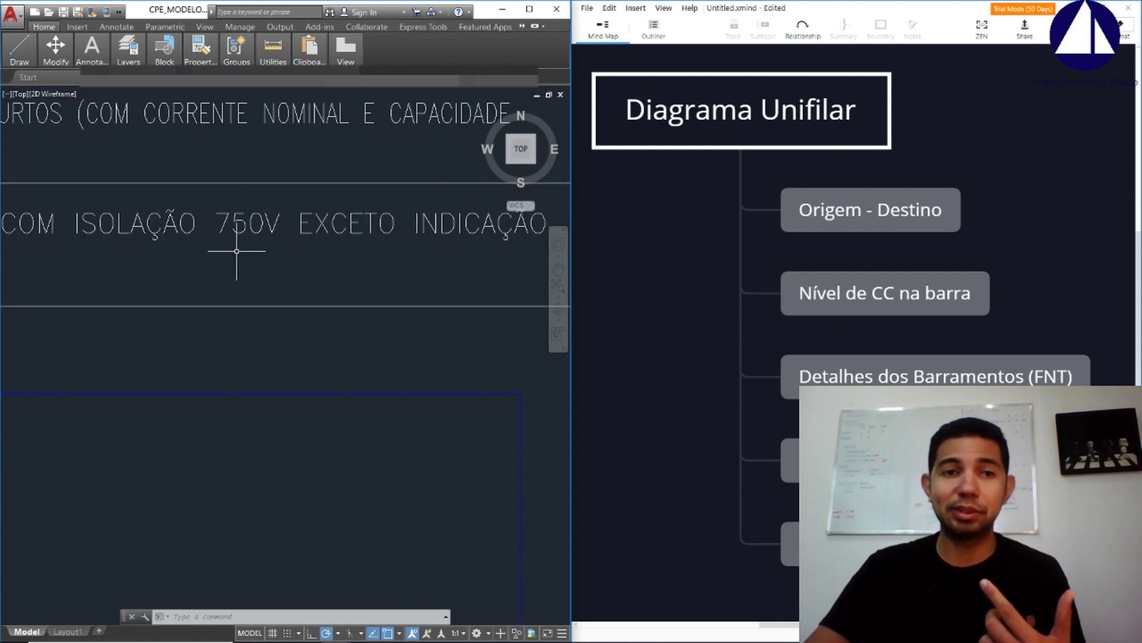
scroll(237, 226, "down", 8)
Zoom into the meter rows and QL_TIPO labels, shifting across the feeder cable label
scroll(301, 421, "up", 3)
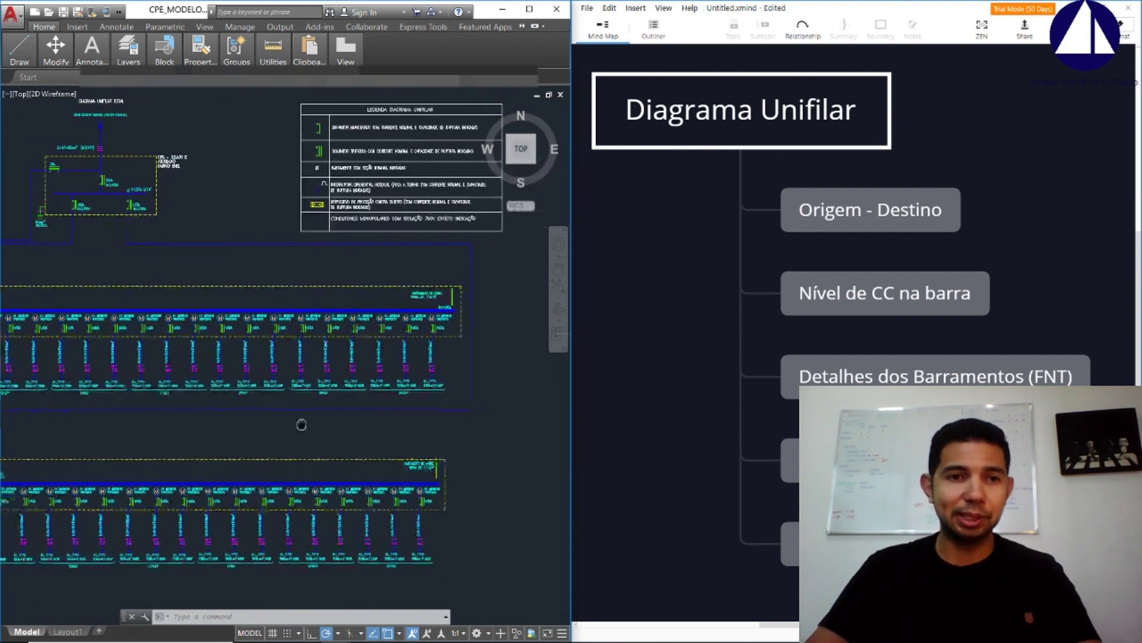
scroll(408, 421, "up", 3)
scroll(100, 281, "up", 3)
scroll(211, 240, "up", 2)
middle_click_drag(212, 240, 225, 210)
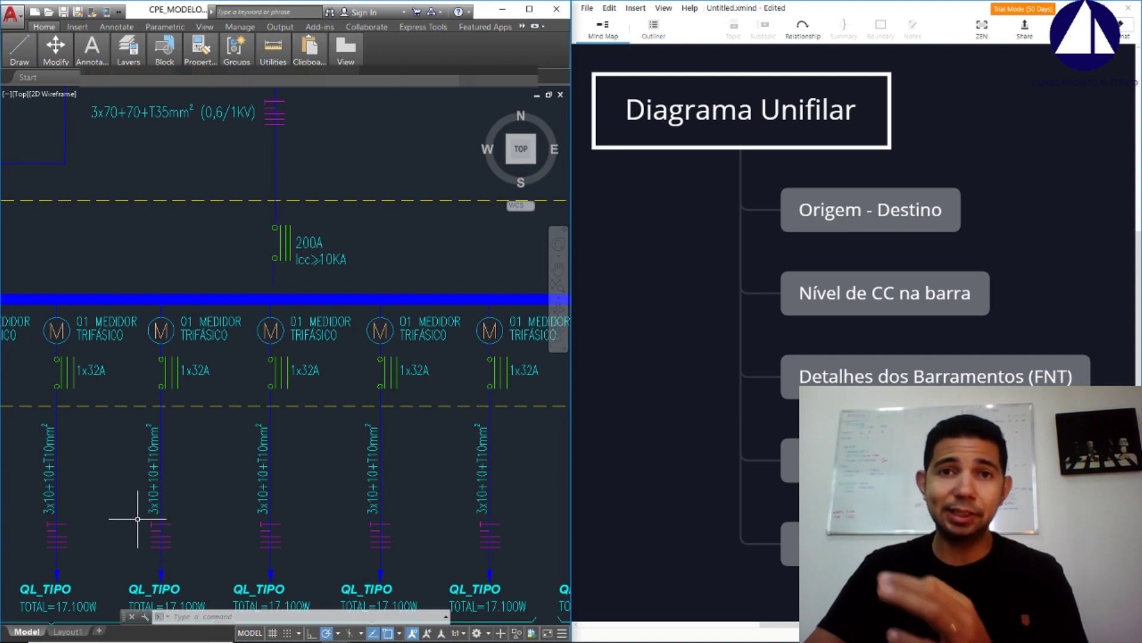
scroll(153, 503, "up", 2)
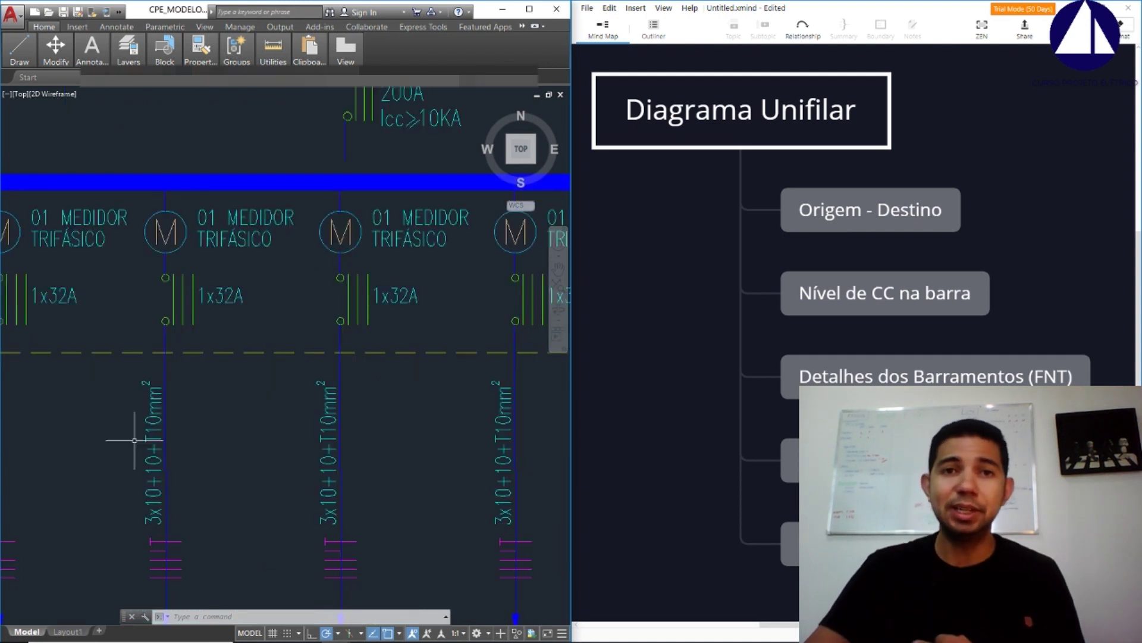
scroll(191, 332, "down", 3)
scroll(149, 196, "up", 1)
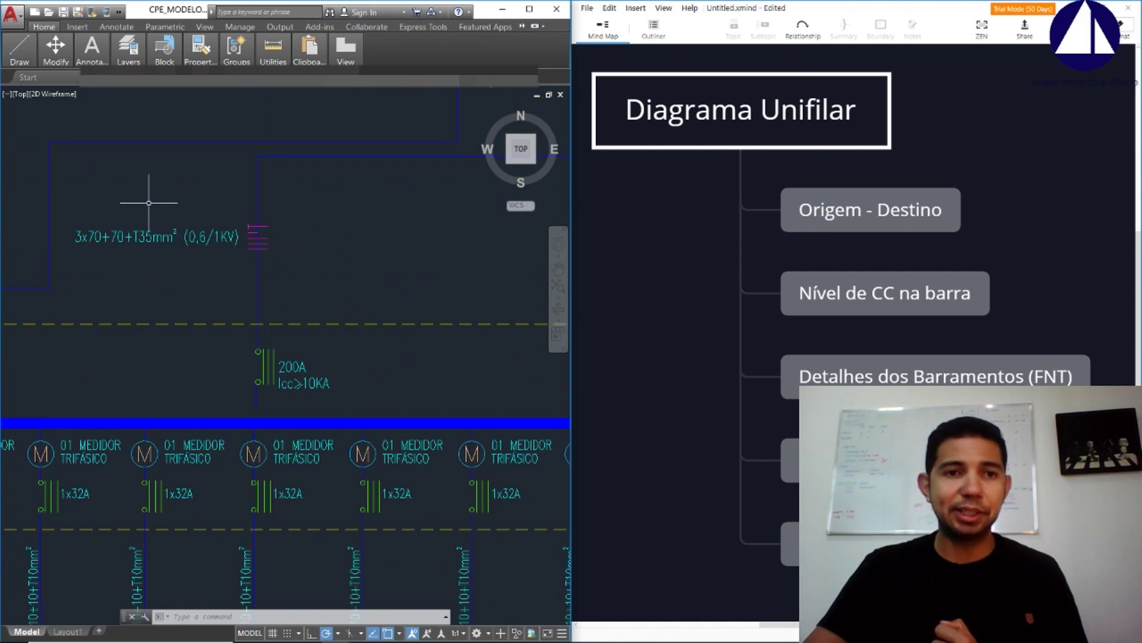
scroll(114, 224, "up", 1)
scroll(182, 244, "up", 2)
middle_click_drag(181, 244, 221, 229)
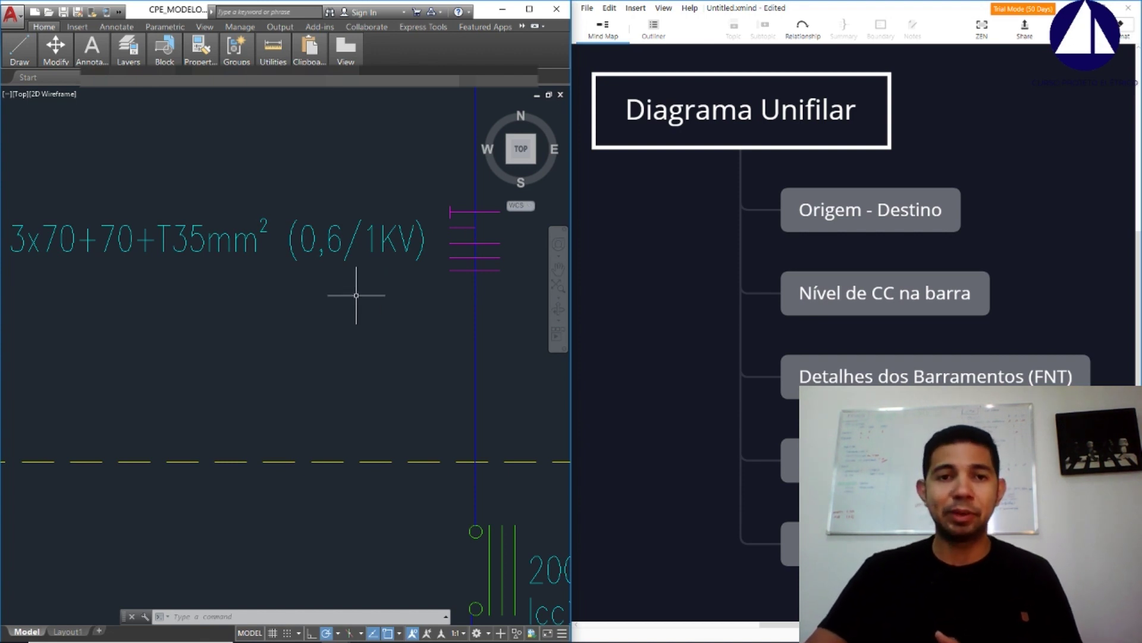
Pull back past the 200A breaker and wiring, then center on the 3x70+70+T35mm² (0,6/1KV) label
scroll(356, 295, "down", 3)
middle_click_drag(325, 294, 285, 119)
scroll(280, 149, "down", 1)
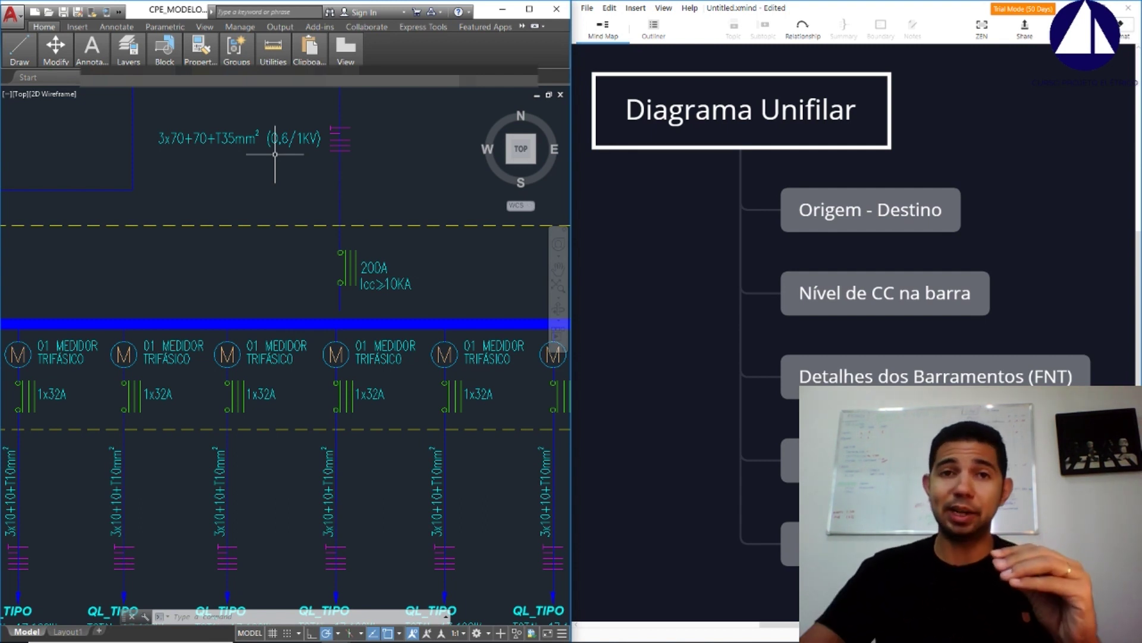
middle_click_drag(301, 191, 265, 286)
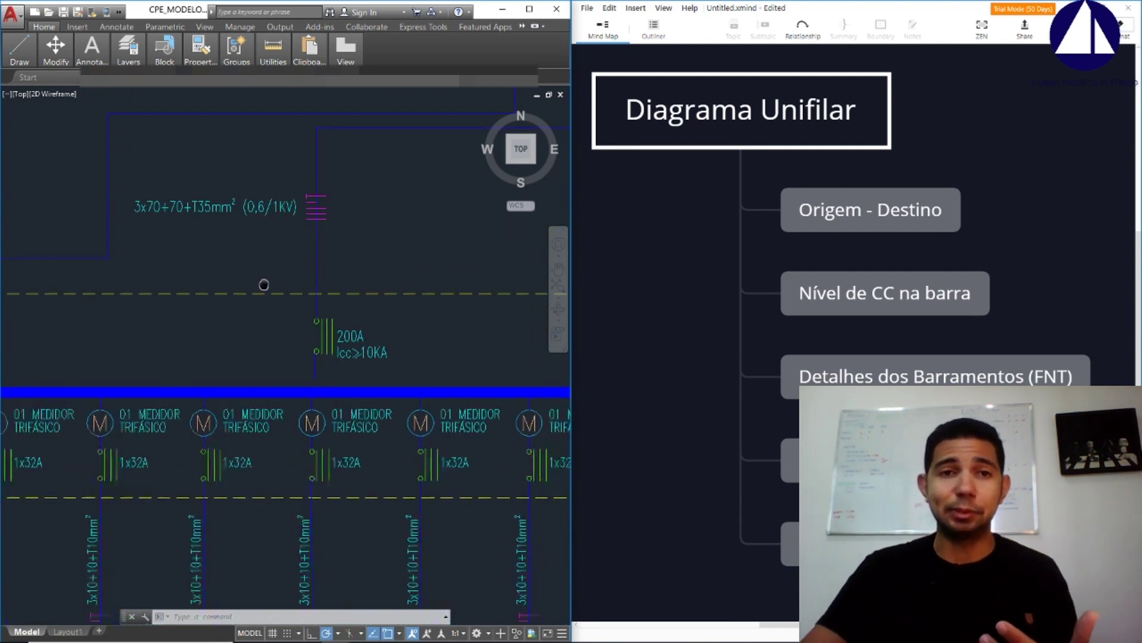
scroll(235, 327, "down", 2)
middle_click_drag(323, 263, 202, 349)
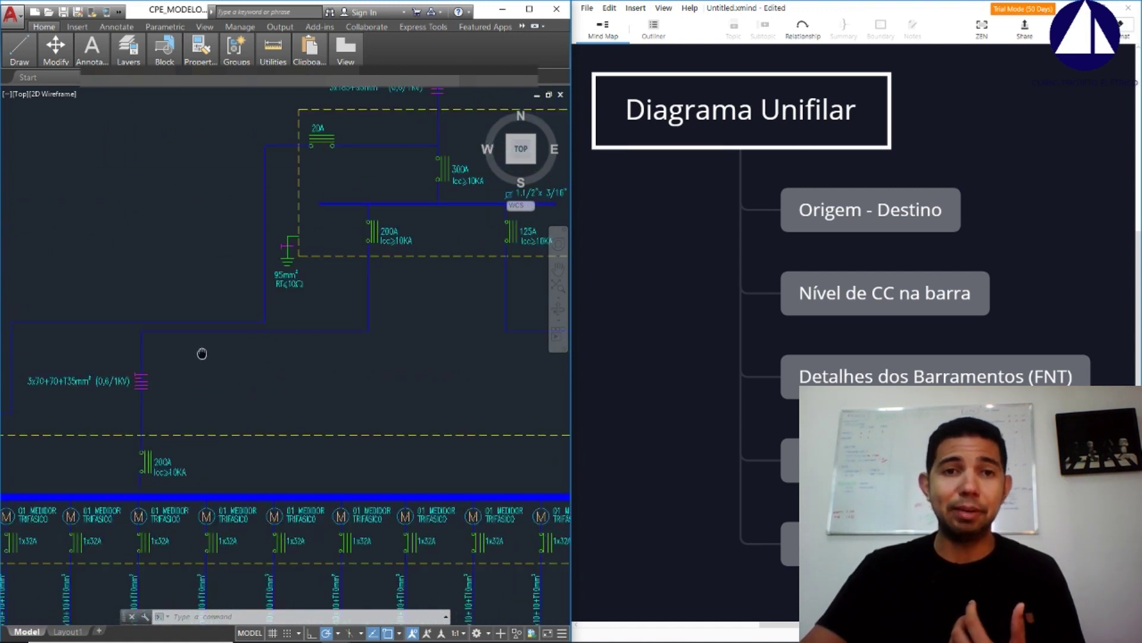
middle_click_drag(102, 382, 346, 316)
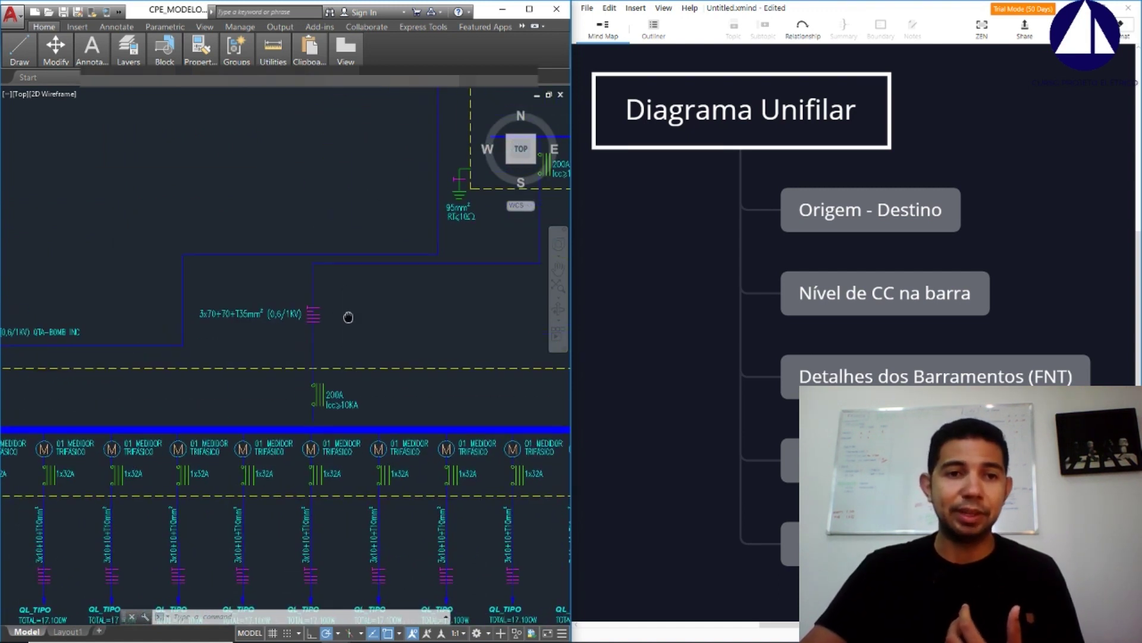
scroll(303, 323, "up", 2)
scroll(303, 323, "up", 3)
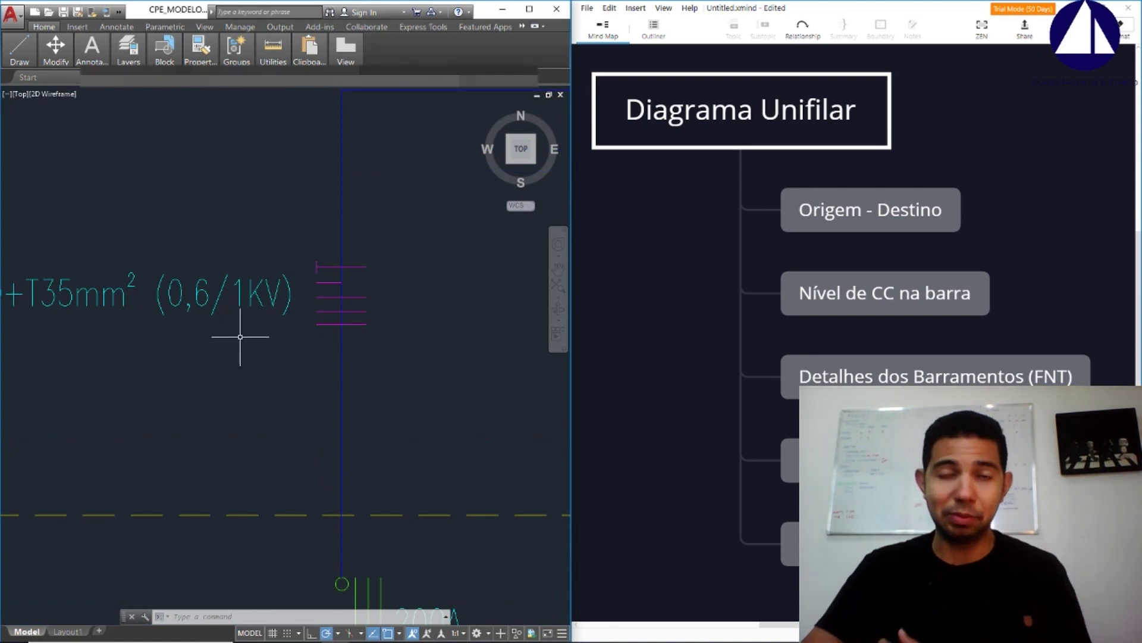
scroll(257, 345, "down", 2)
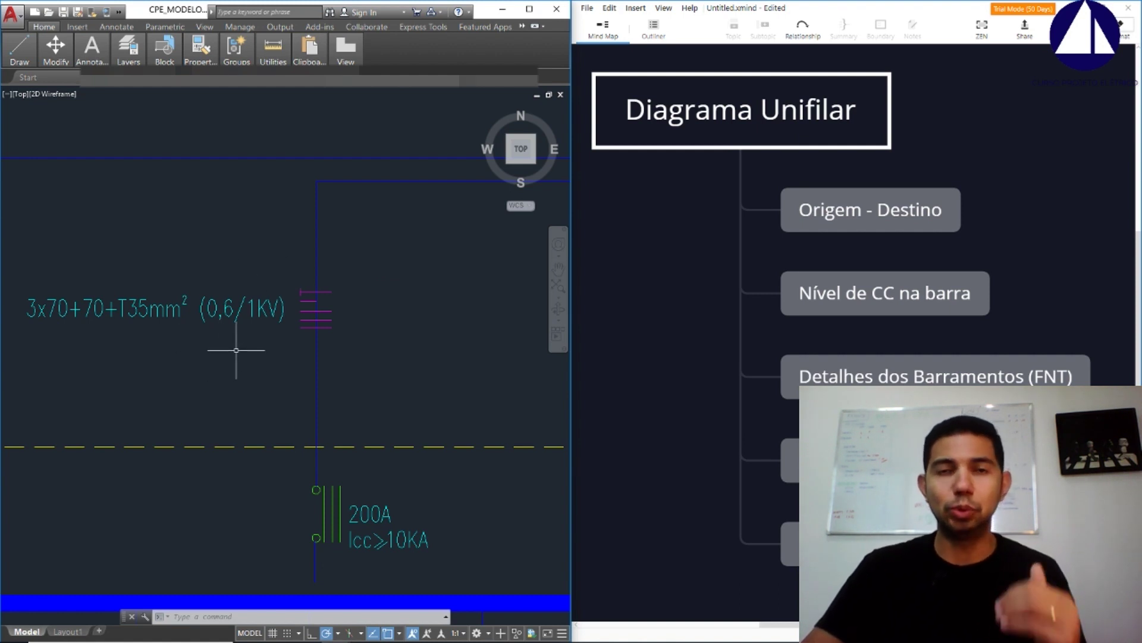
Add a sixth Diagrama Unifilar subtopic labelled 'Co' below Isolação dos Cabos
left_click(757, 70)
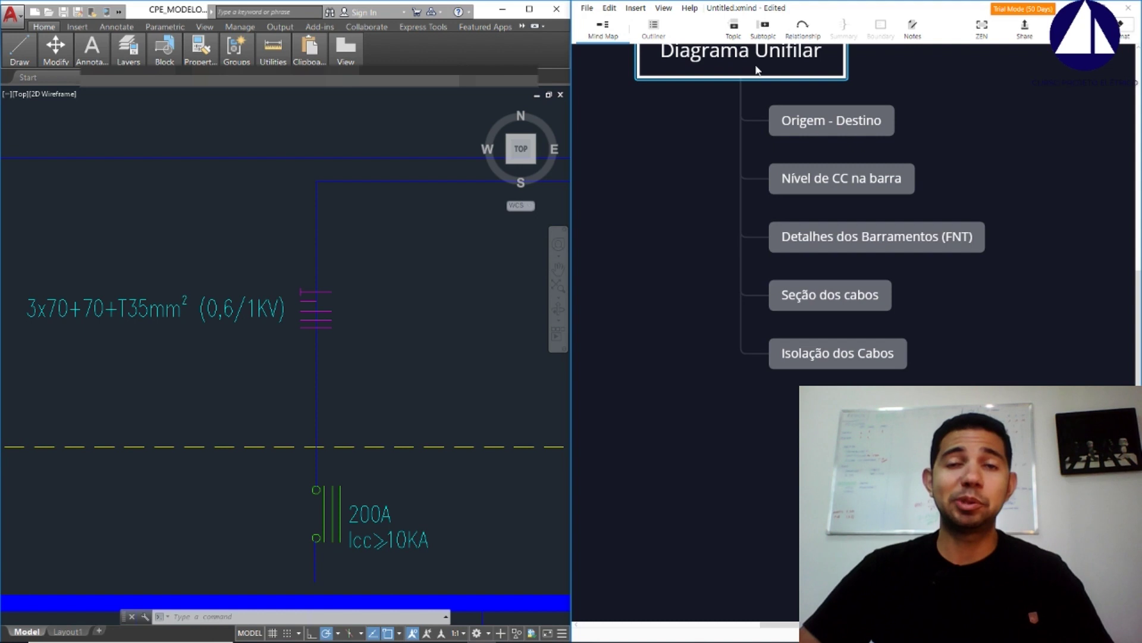
key("Tab")
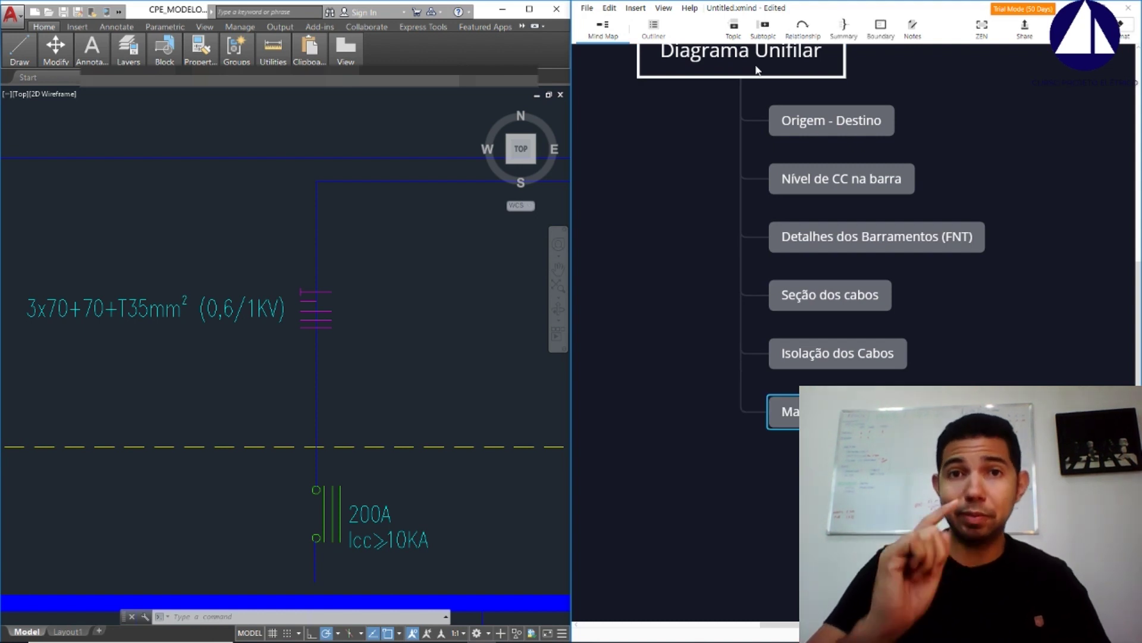
type("Cor")
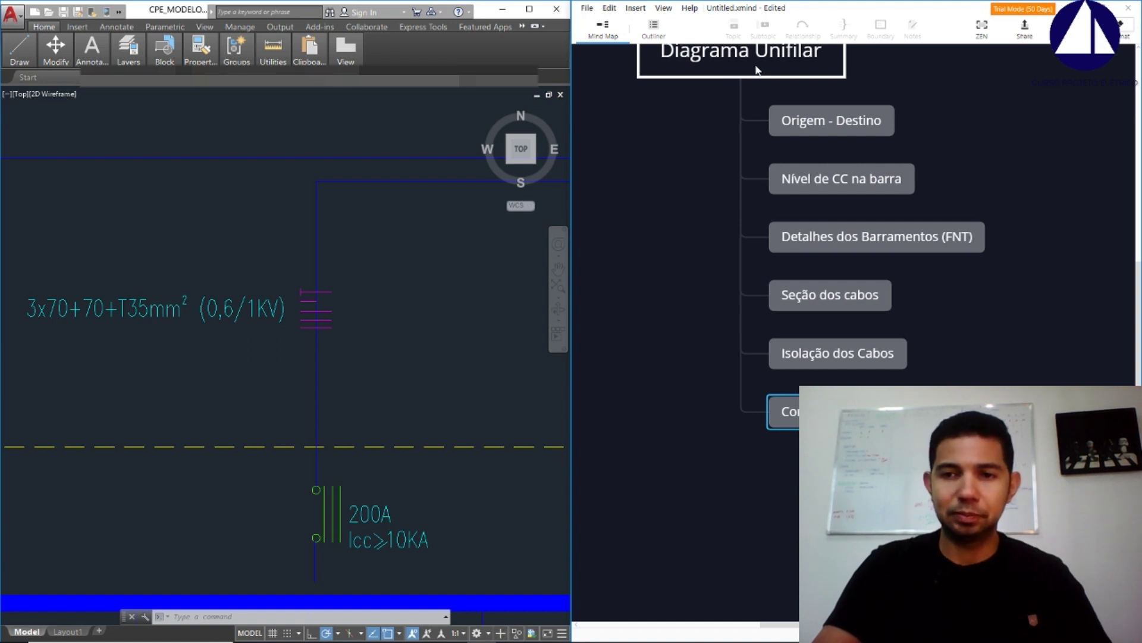
key("Return")
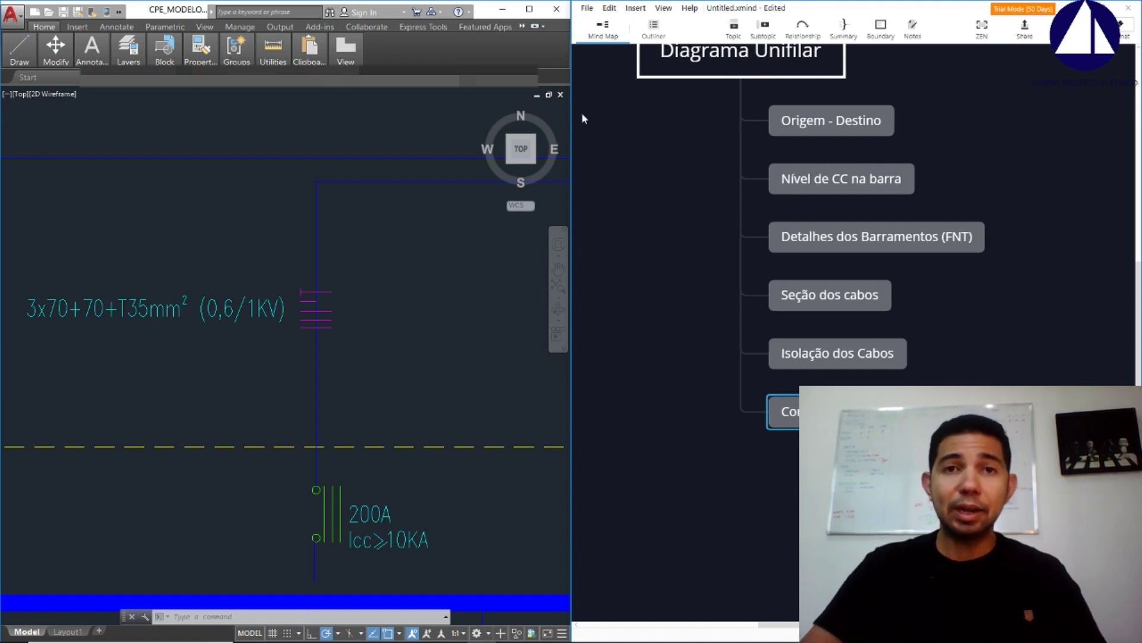
Back in AutoCAD, zoom and pan across the meter rows and cable labels
left_click(343, 227)
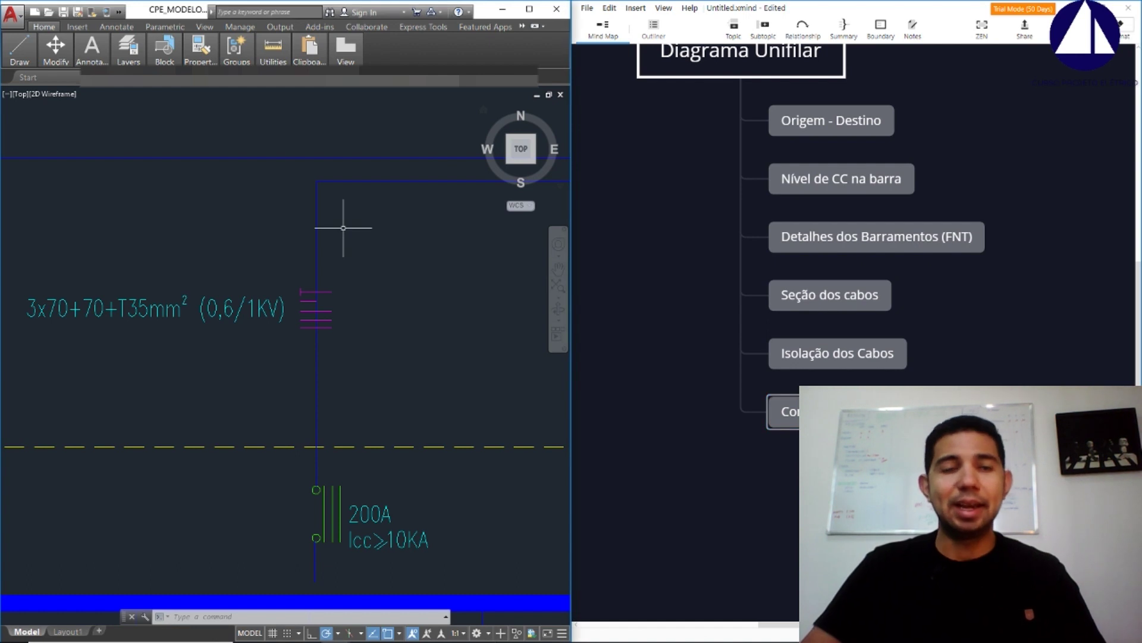
scroll(346, 231, "down", 2)
scroll(328, 428, "up", 2)
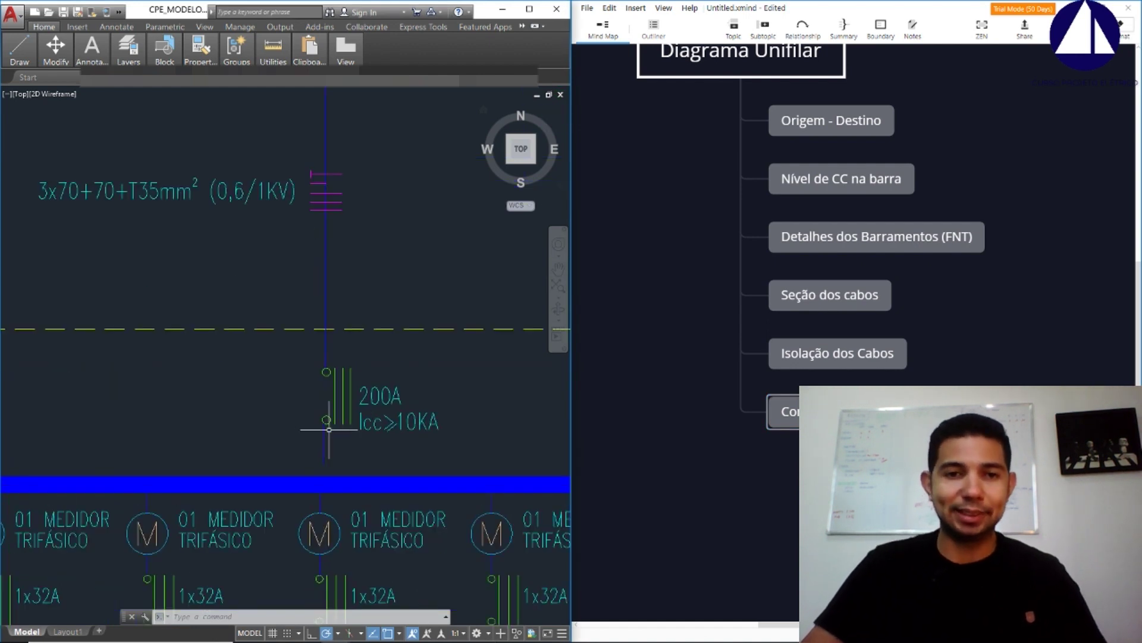
middle_click_drag(369, 403, 336, 193)
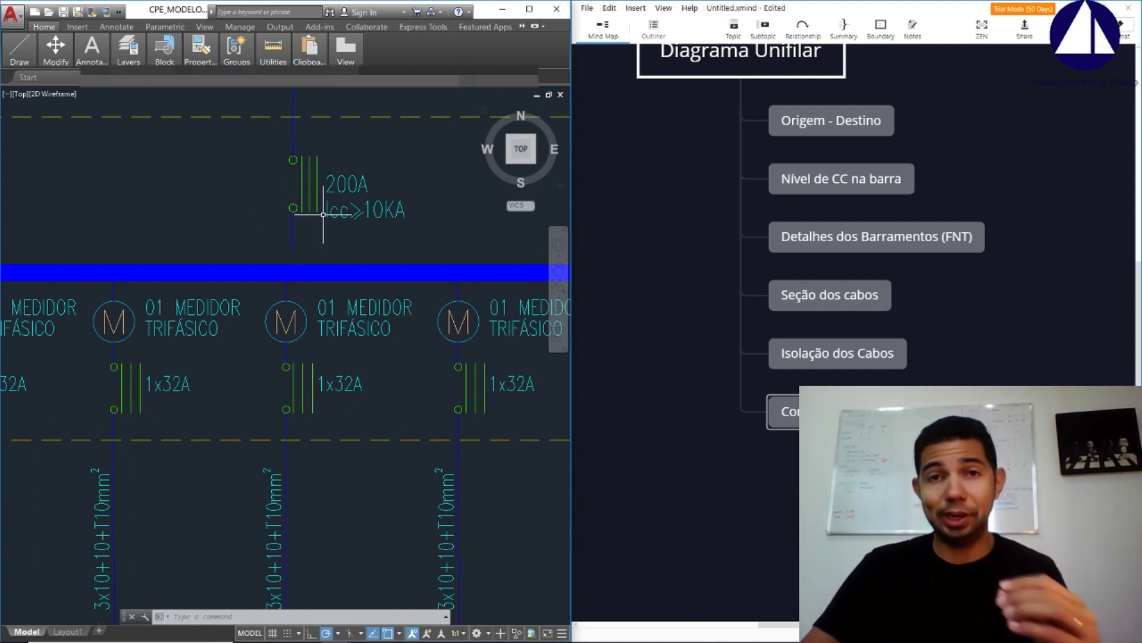
scroll(321, 173, "down", 2)
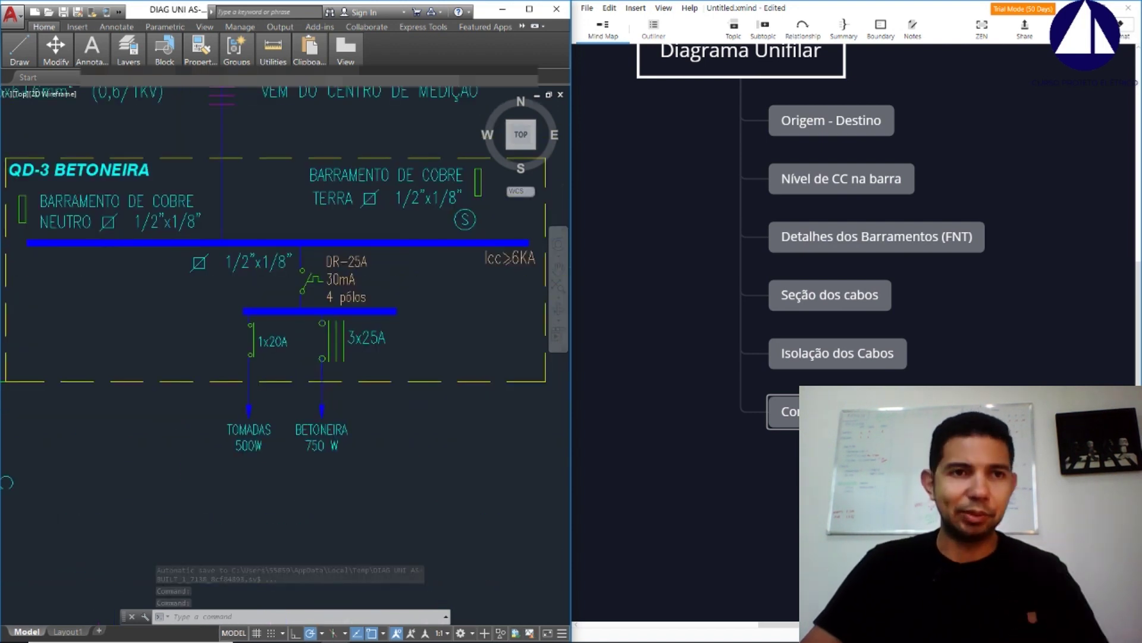
scroll(309, 254, "up", 3)
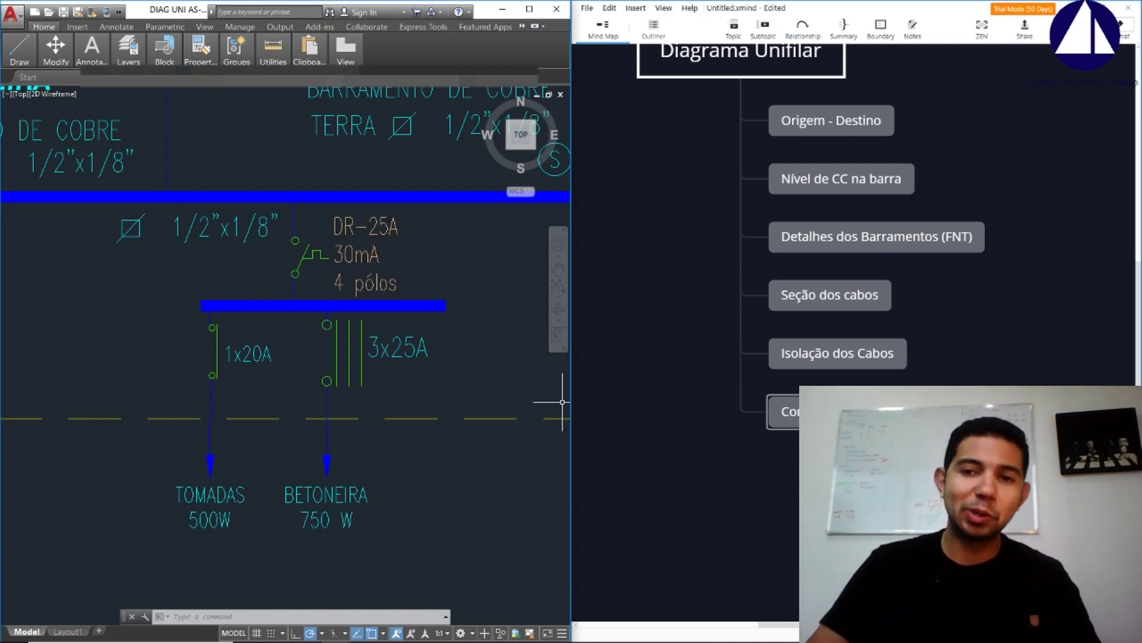
left_click(397, 393)
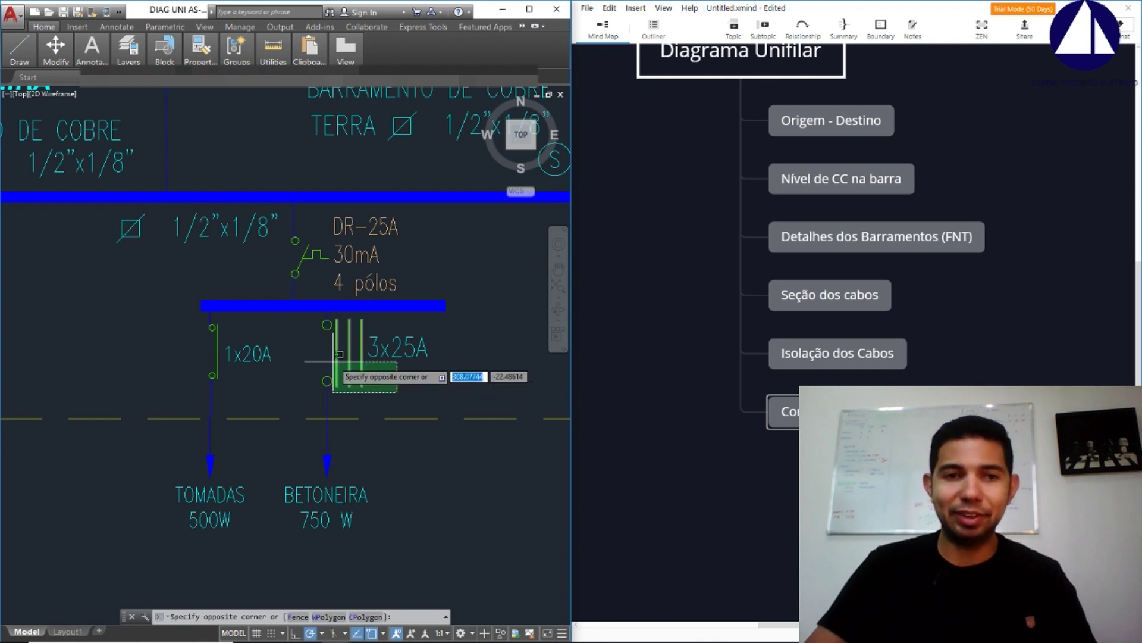
key("Escape")
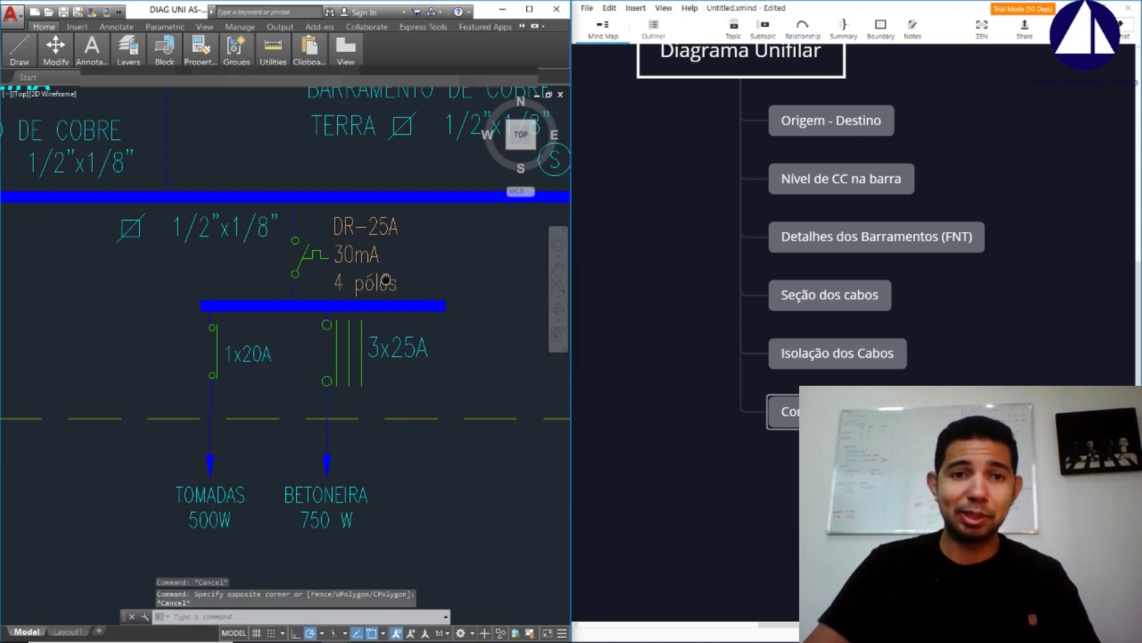
middle_click_drag(386, 279, 390, 308)
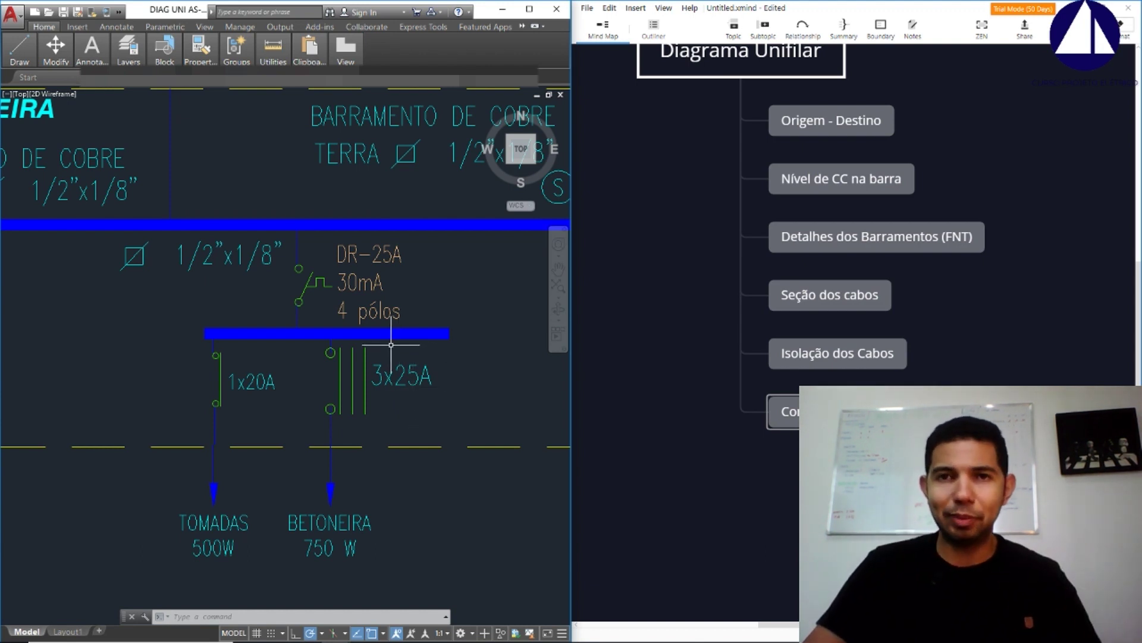
Add a 'Capacidade de Ruptura dos Dispositivos' subtopic after Corrente Nominal dos Dispositivos
key("Tab")
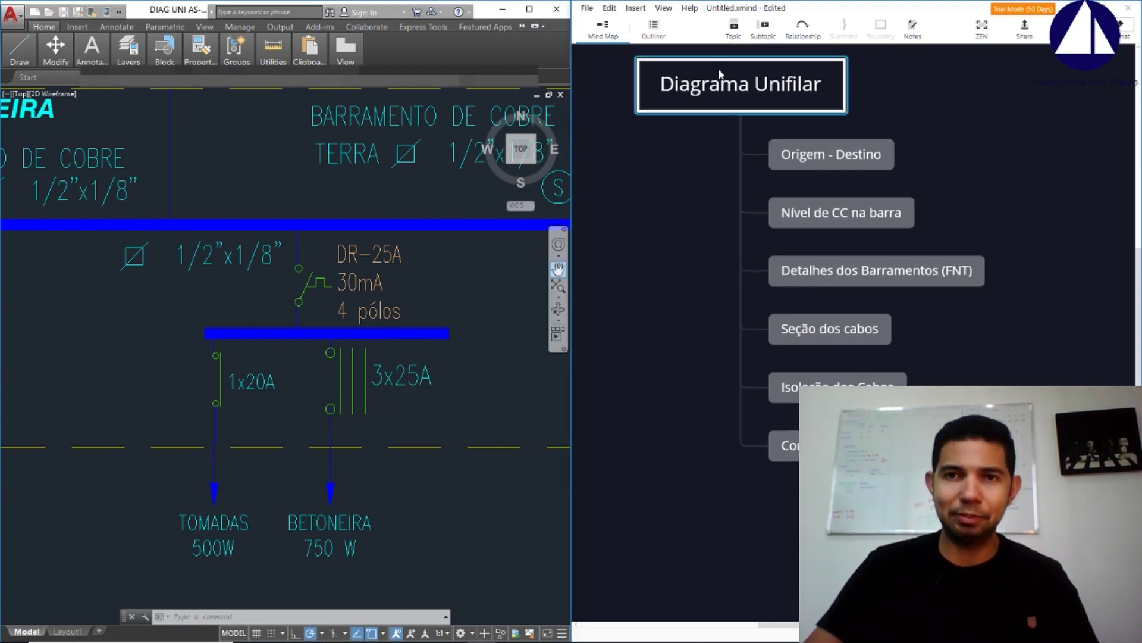
type("Capcaida")
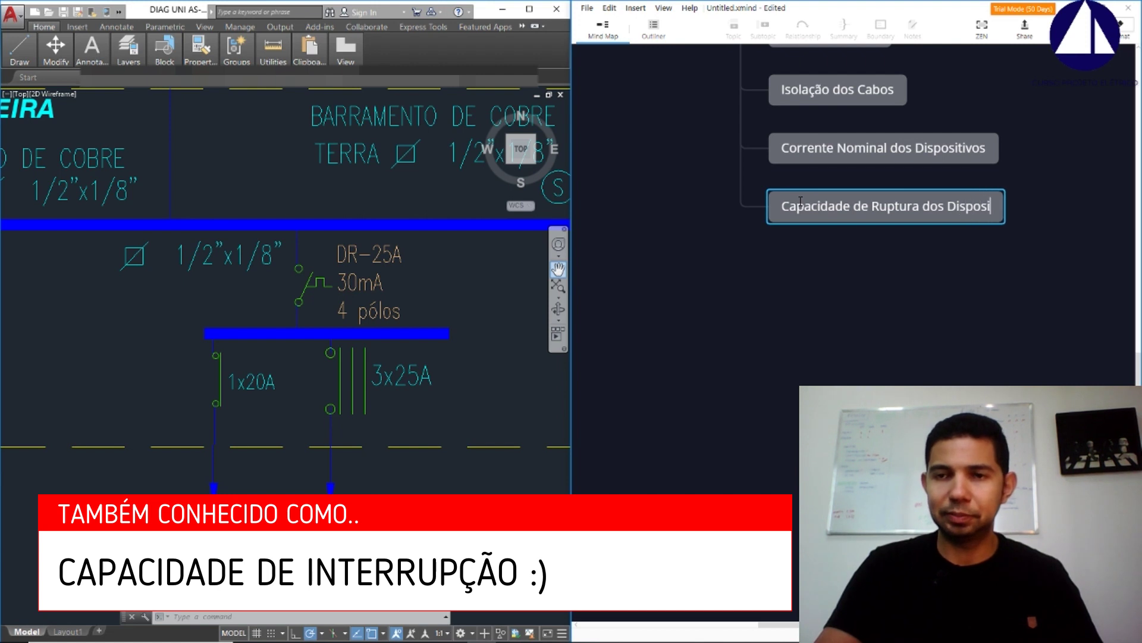
type("tivos")
key("Return")
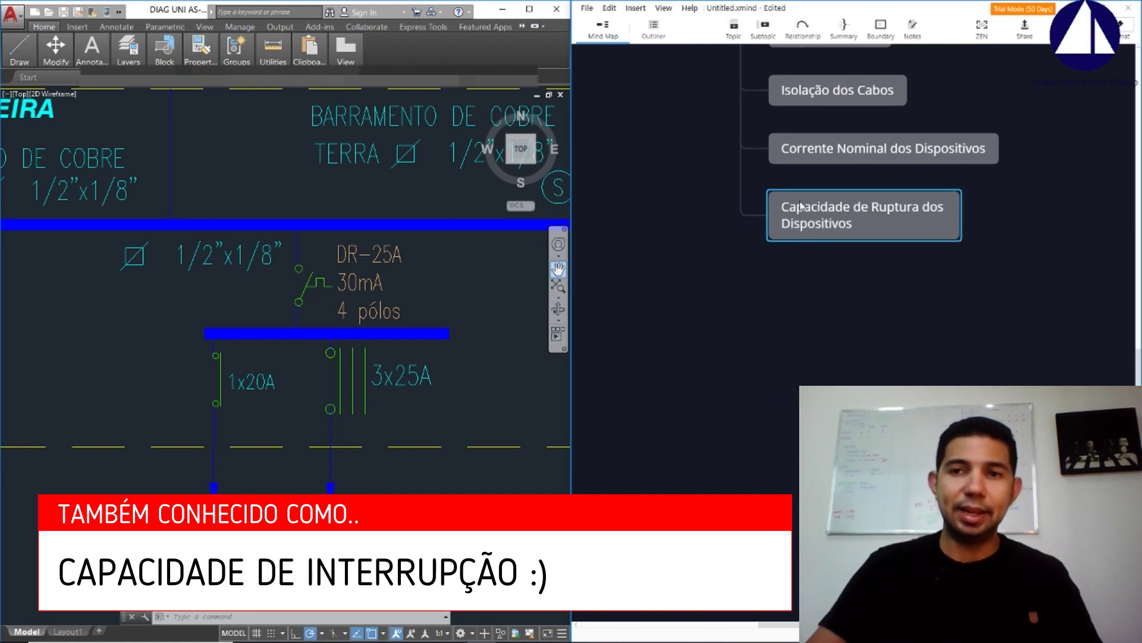
scroll(797, 230, "up", 1)
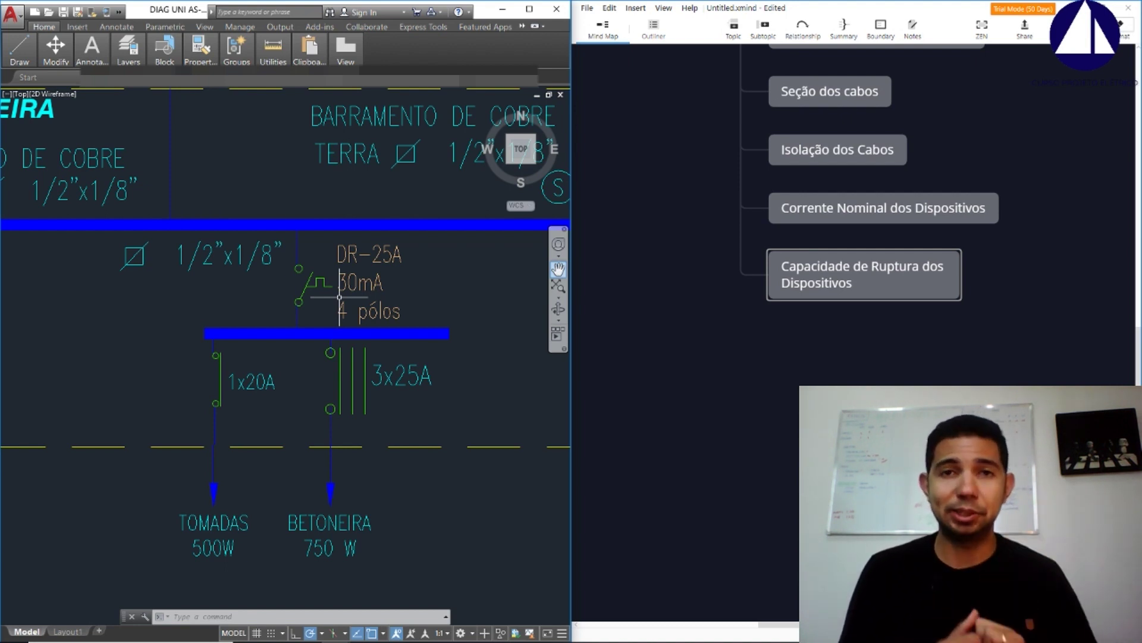
left_click(819, 222)
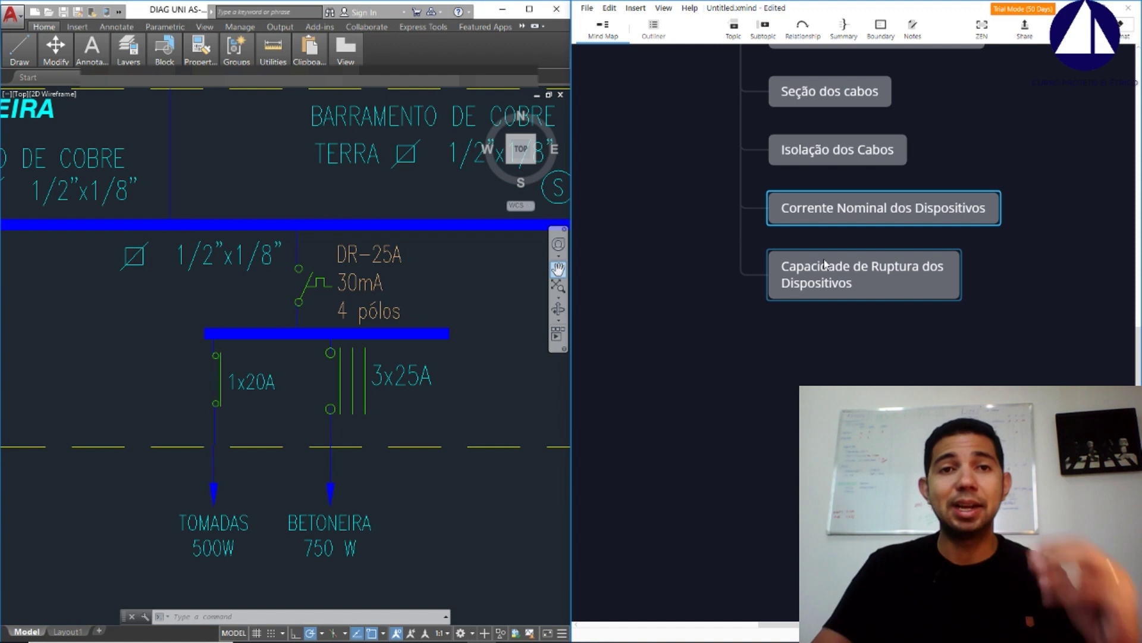
left_click(465, 291)
Cancel the stray selection and pan from the 32 A breaker to the QD-3 Betoneira panel
key("Escape")
key("Escape")
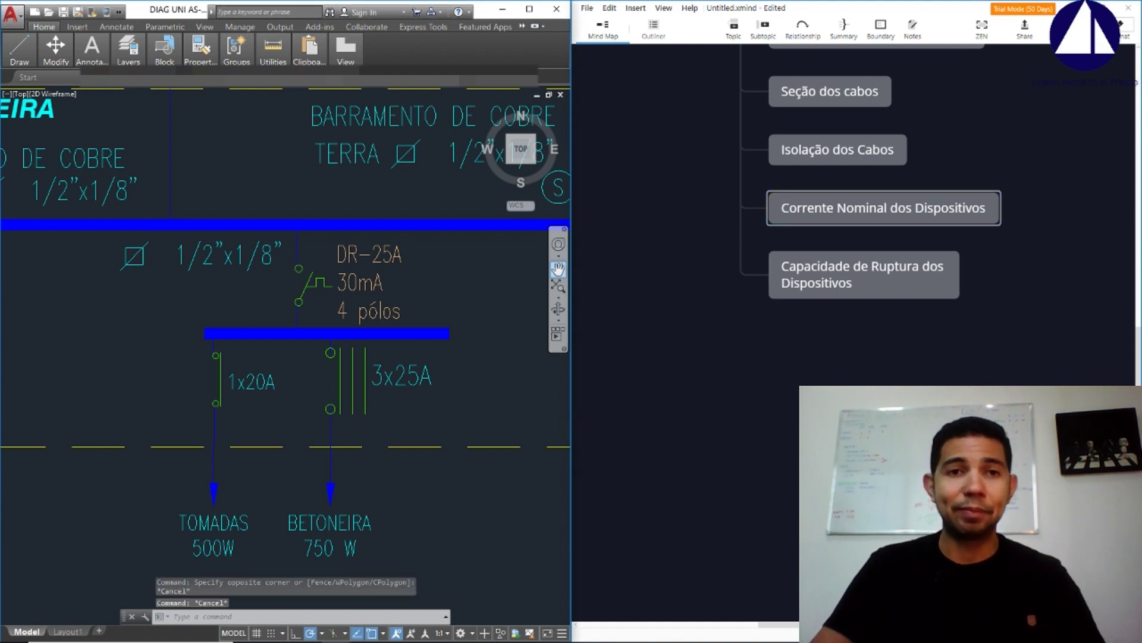
scroll(359, 278, "up", 2)
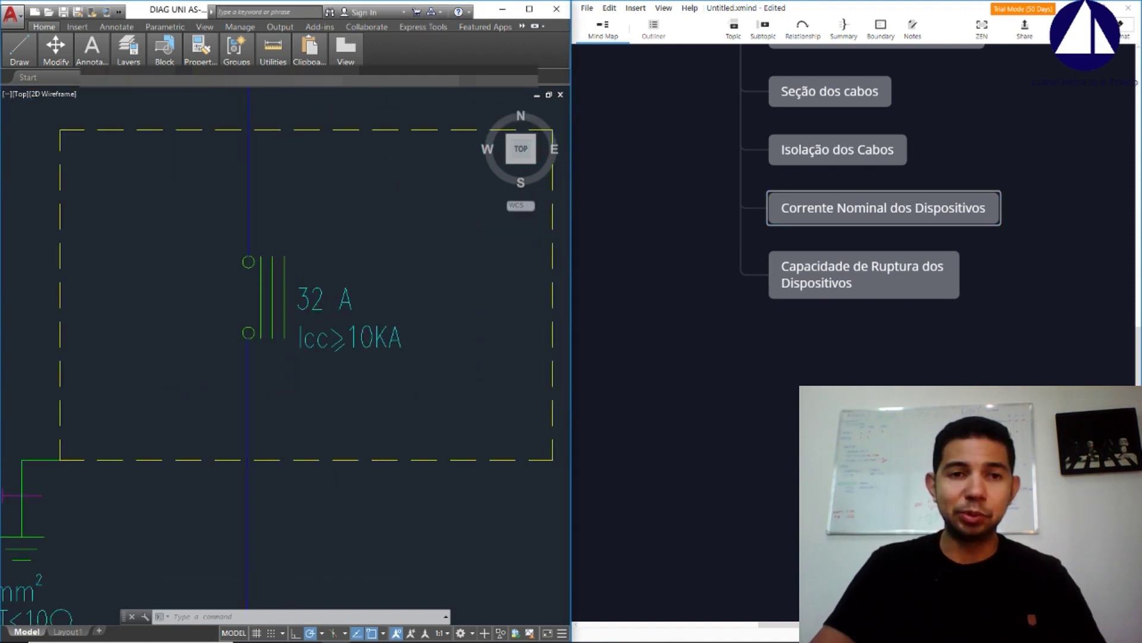
middle_click_drag(313, 310, 341, 245)
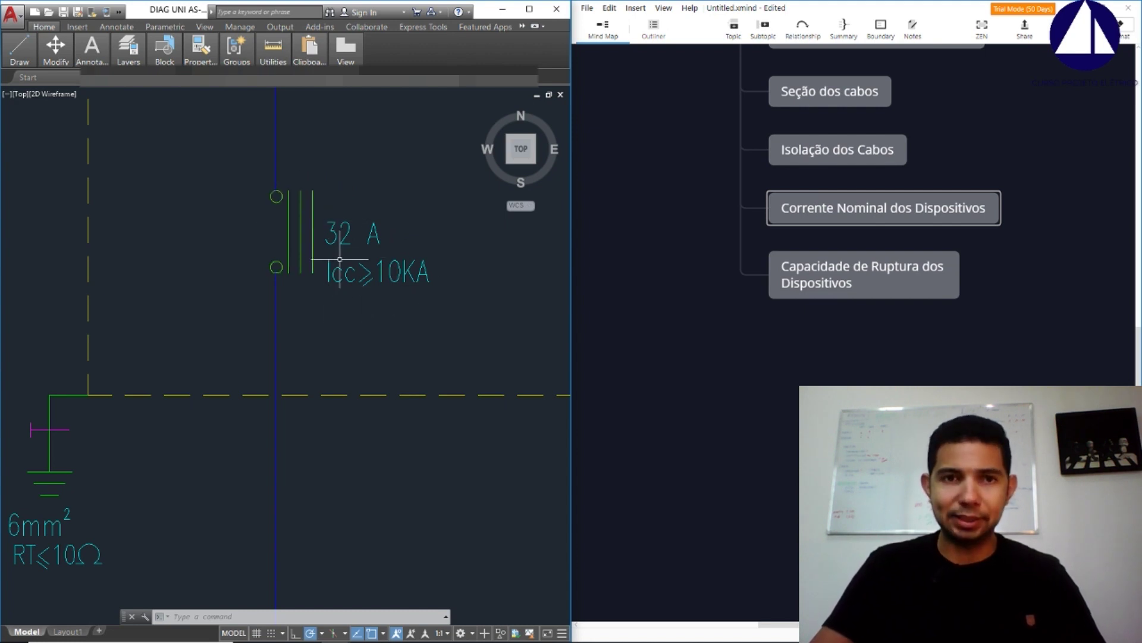
scroll(340, 259, "down", 6)
middle_click_drag(210, 470, 423, 199)
Zoom in and out to locate and position the LEGENDA DIAGRAMA UNIFILAR table
scroll(159, 374, "up", 3)
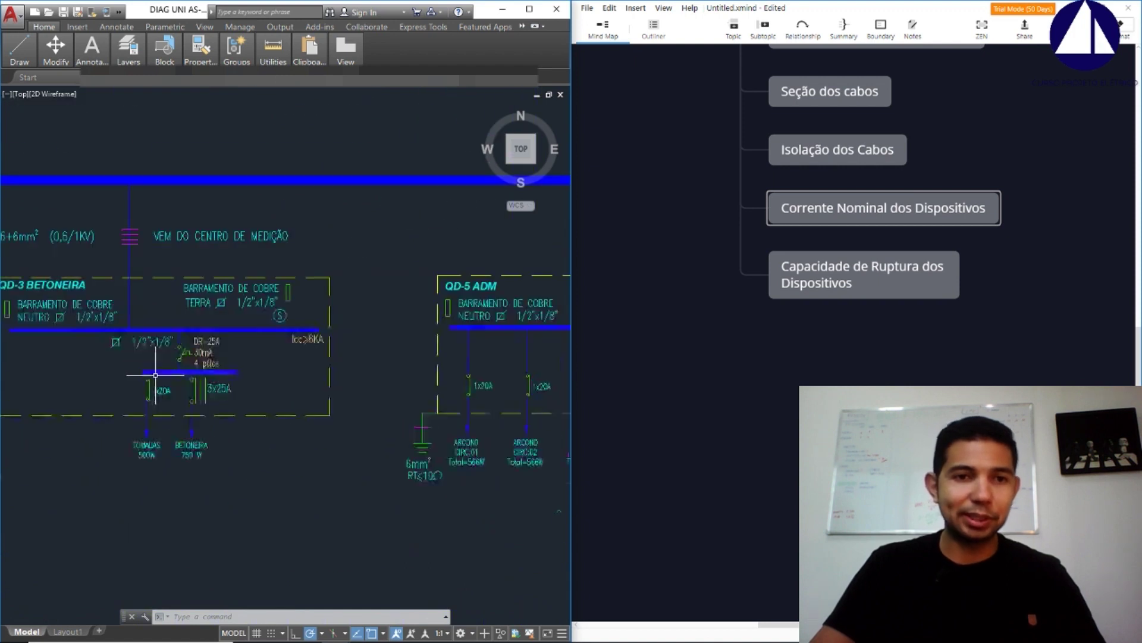
scroll(148, 411, "up", 6)
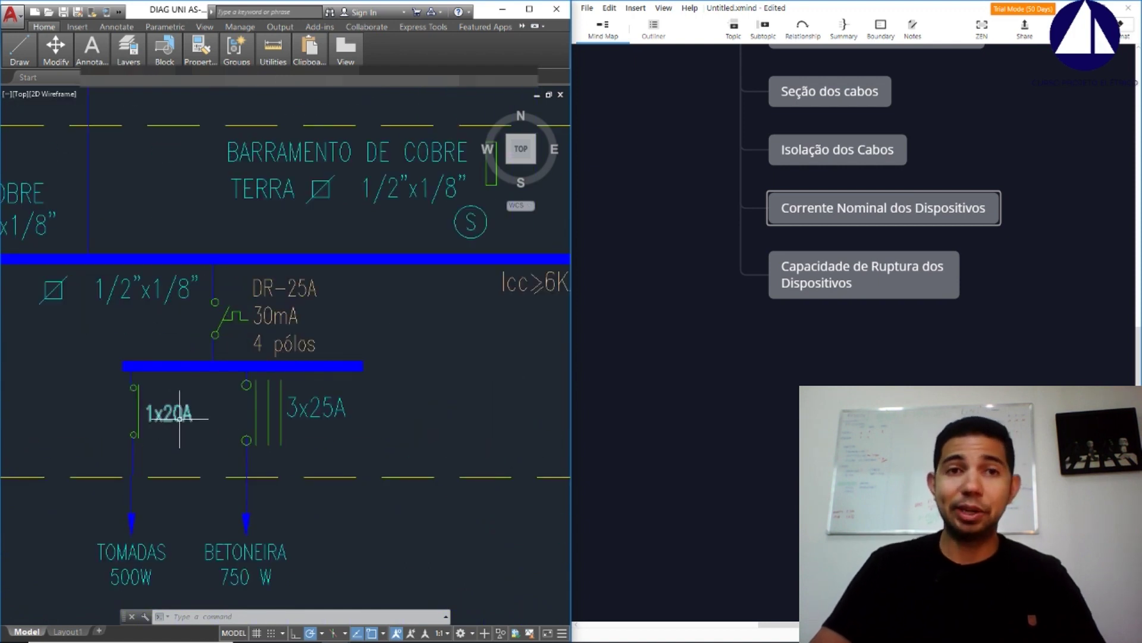
scroll(179, 418, "down", 3)
scroll(166, 333, "down", 3)
scroll(160, 291, "up", 2)
scroll(159, 284, "up", 3)
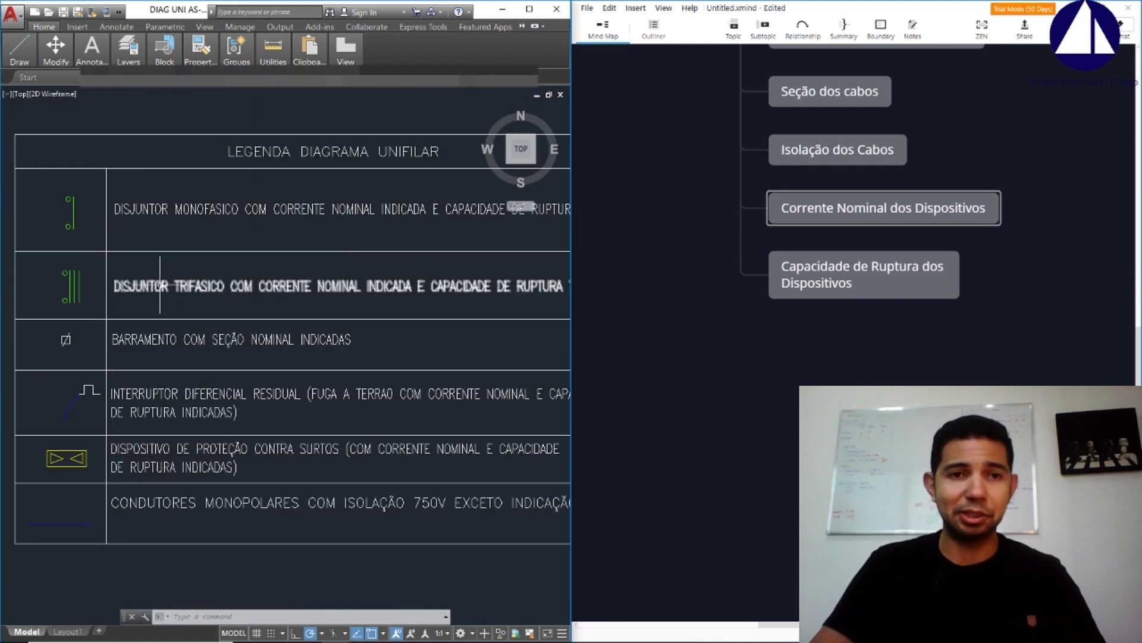
scroll(308, 260, "up", 1)
scroll(360, 268, "up", 2)
scroll(248, 307, "up", 1)
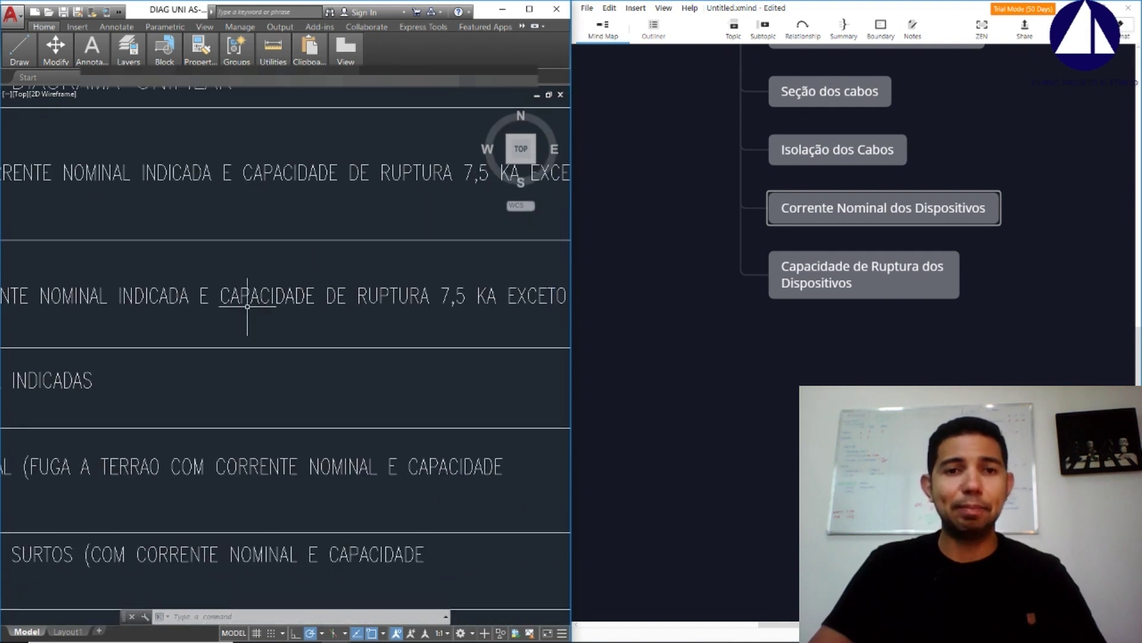
scroll(329, 301, "down", 1)
scroll(344, 296, "up", 1)
scroll(512, 266, "down", 1)
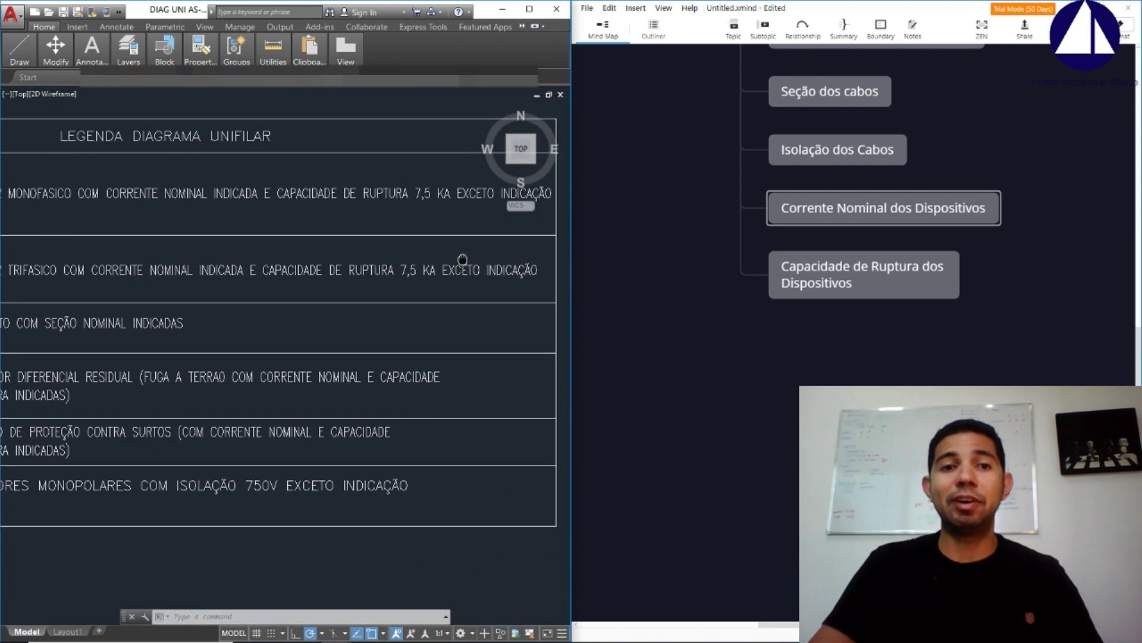
middle_click_drag(471, 256, 438, 270)
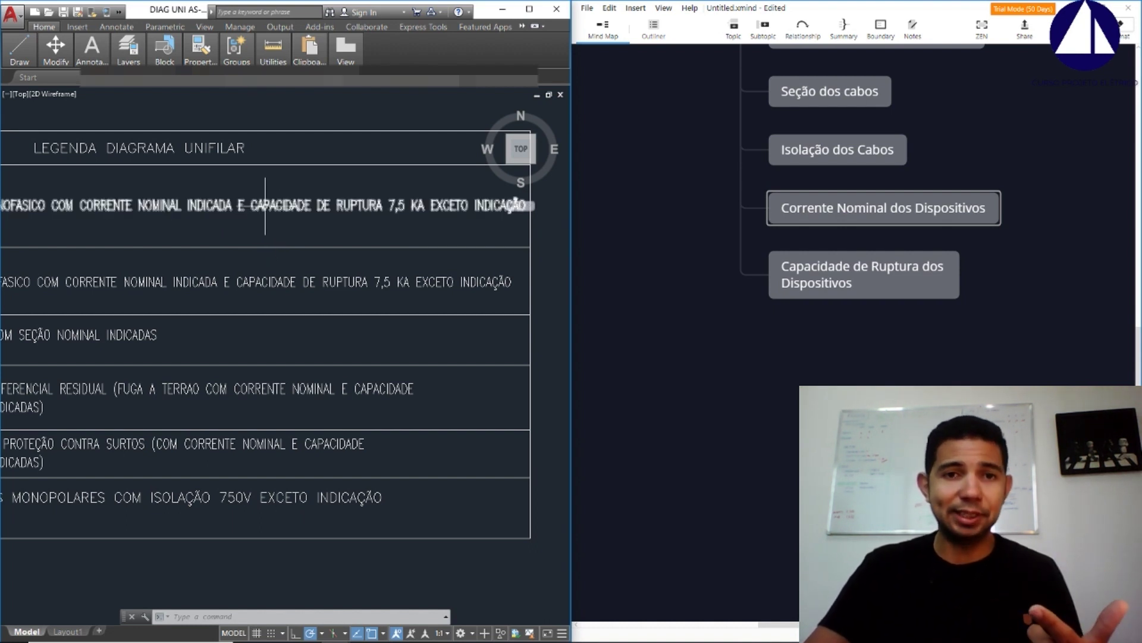
Center the view on the 'CAPACIDADE DE RUPTURA 7,5 KA EXCETO INDICAÇÃO' note
scroll(486, 315, "up", 5)
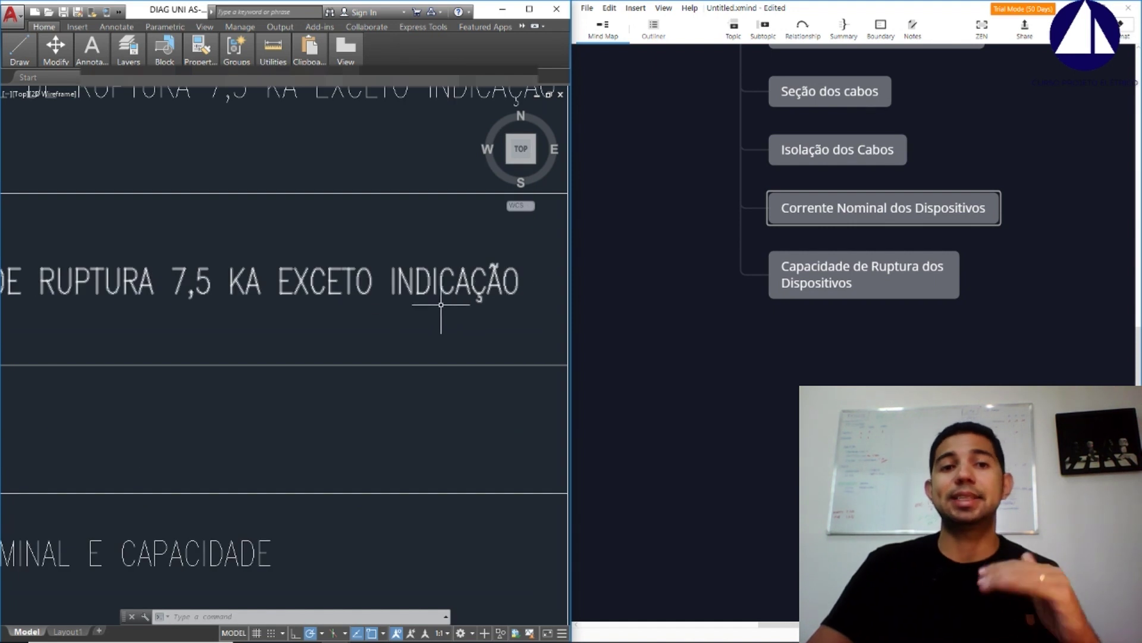
scroll(459, 282, "down", 2)
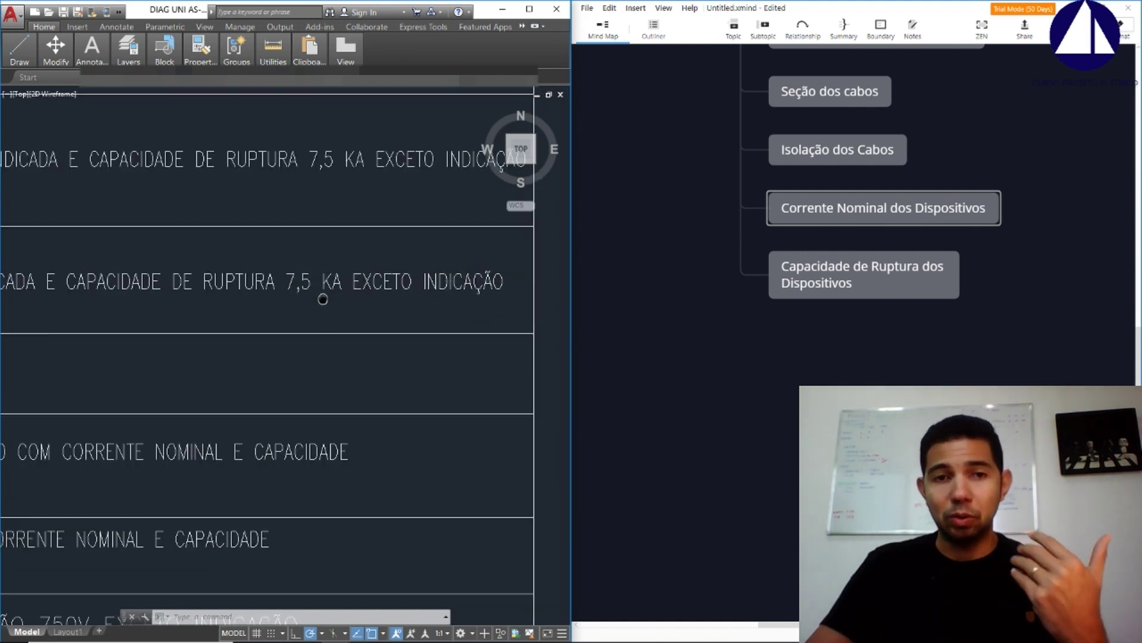
middle_click_drag(323, 300, 350, 299)
scroll(424, 299, "down", 2)
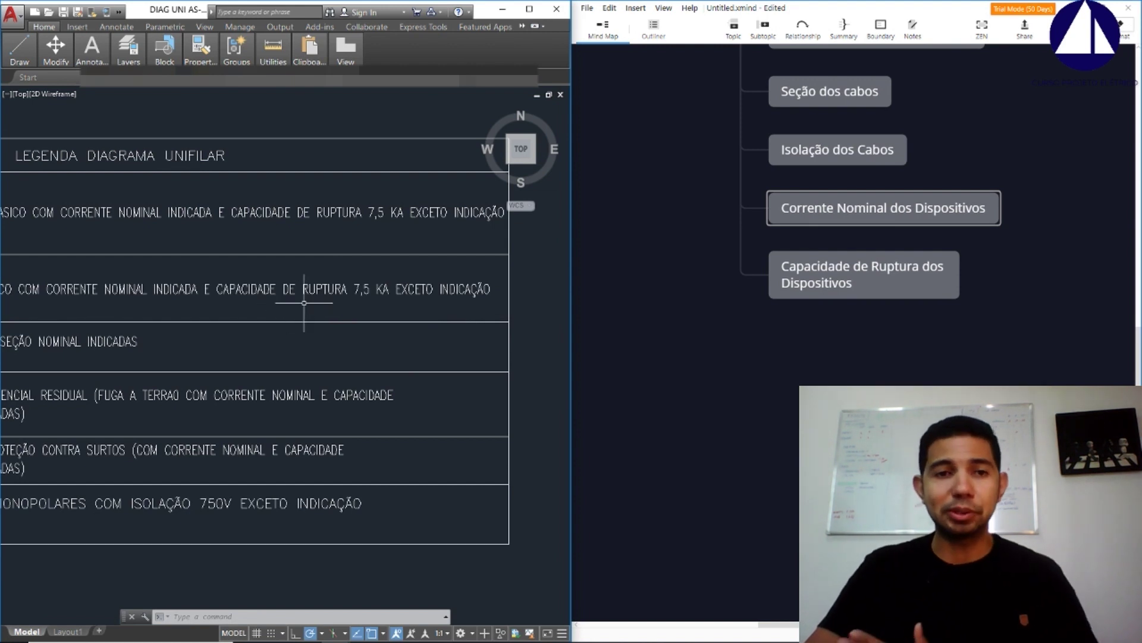
scroll(300, 298, "up", 2)
scroll(299, 283, "up", 2)
middle_click_drag(201, 374, 255, 327)
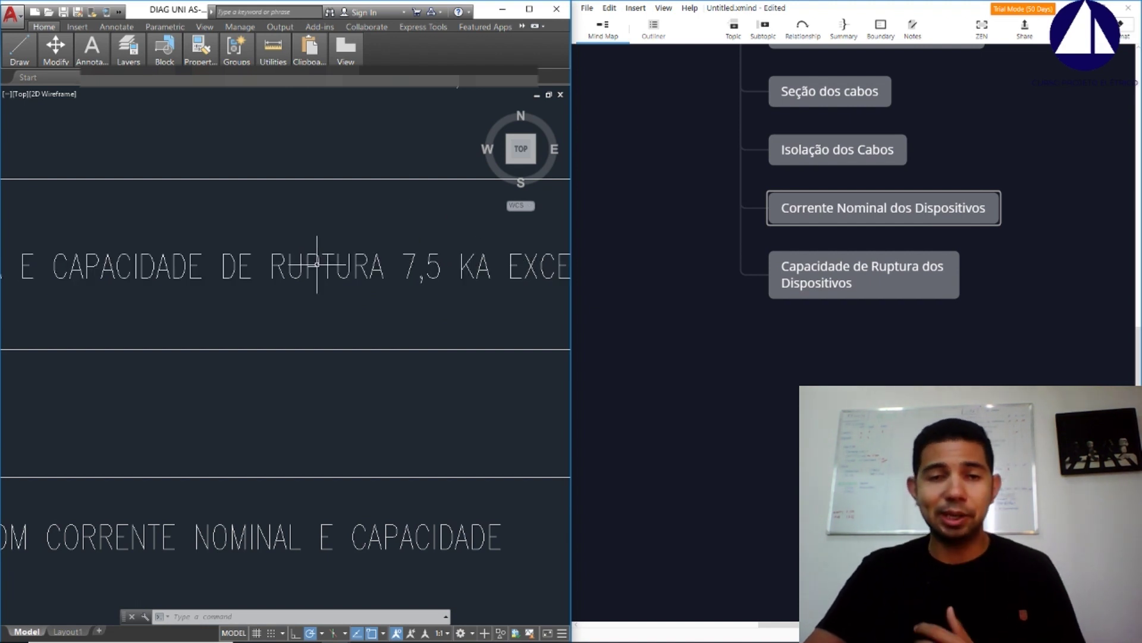
scroll(148, 282, "down", 2)
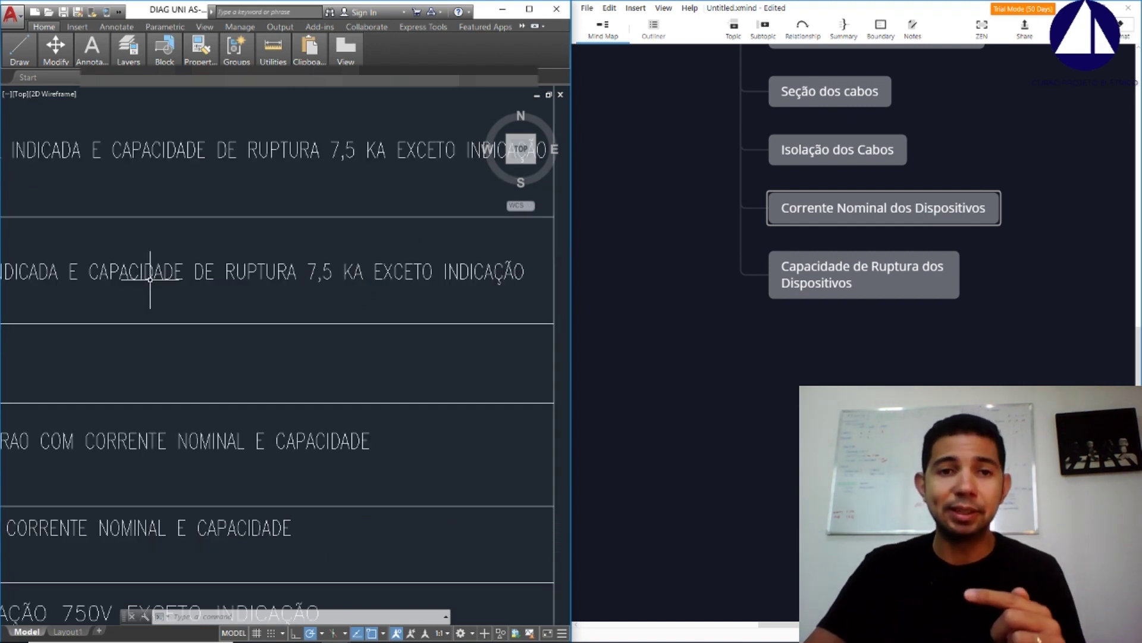
scroll(486, 249, "up", 2)
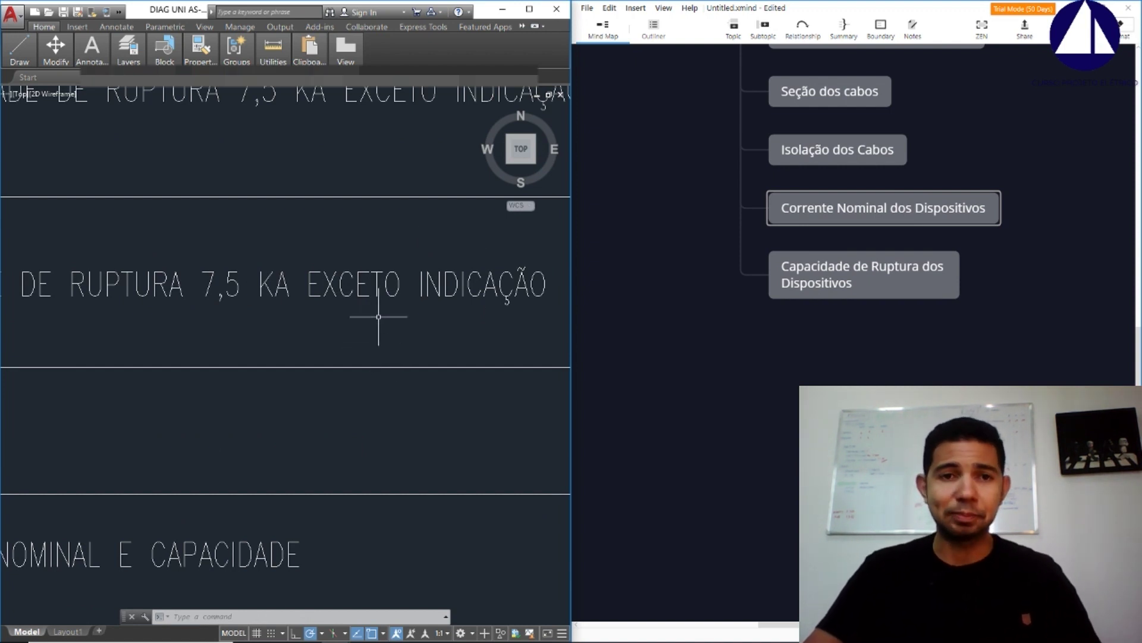
scroll(807, 300, "down", 3, "ctrl")
scroll(807, 300, "down", 1, "ctrl")
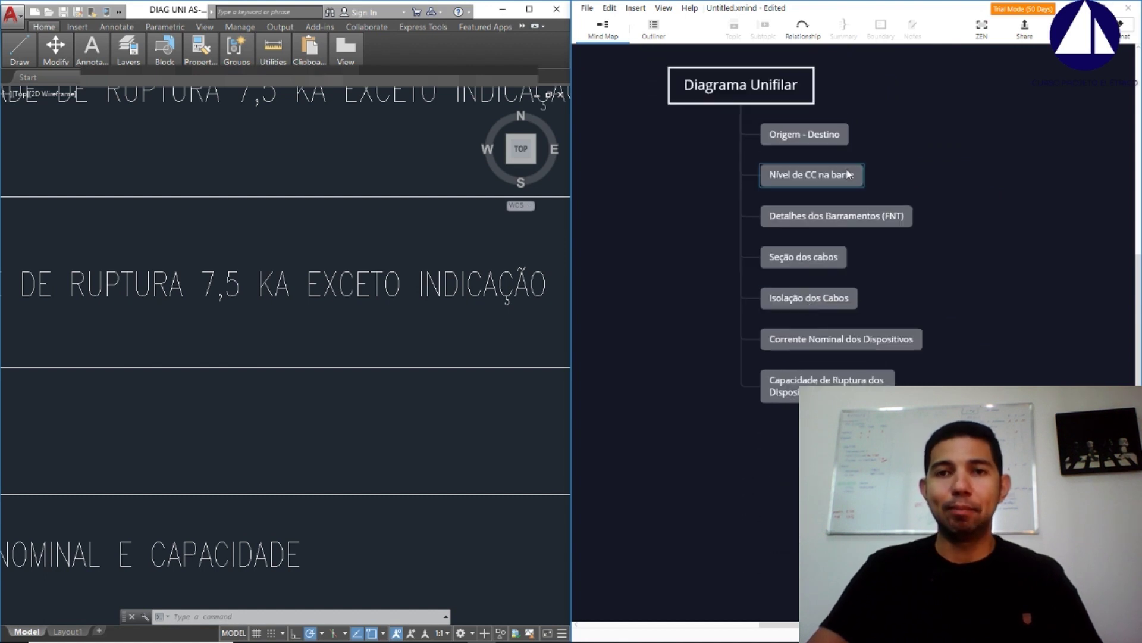
left_click(800, 147)
scroll(839, 207, "down", 2)
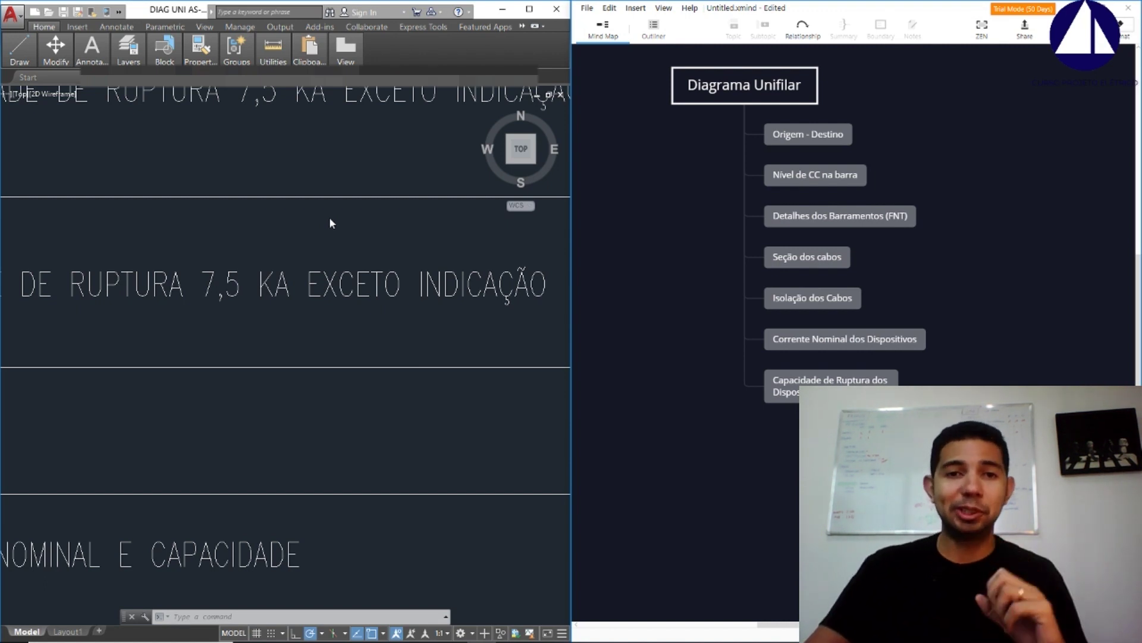
scroll(328, 223, "down", 5)
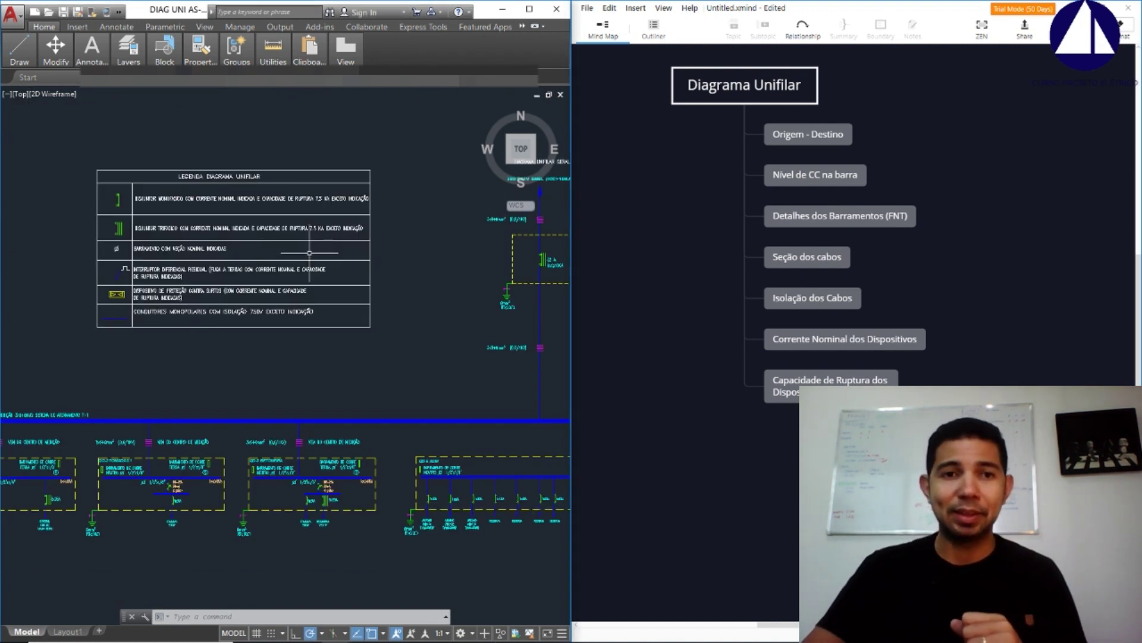
middle_click_drag(307, 253, 390, 198)
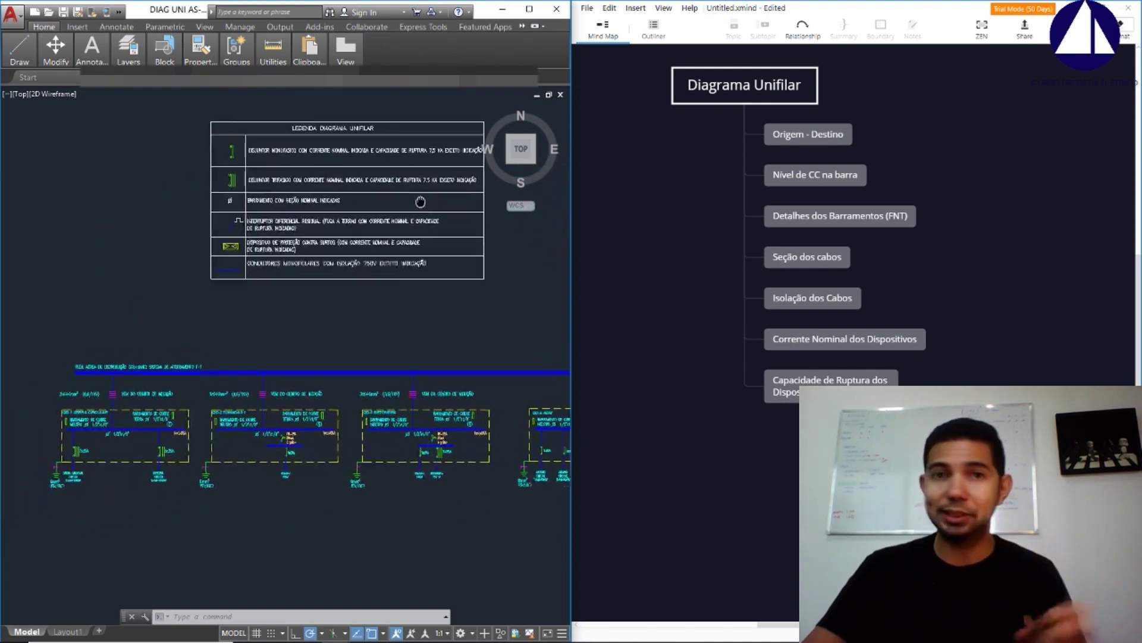
scroll(390, 198, "up", 2)
scroll(344, 223, "down", 2)
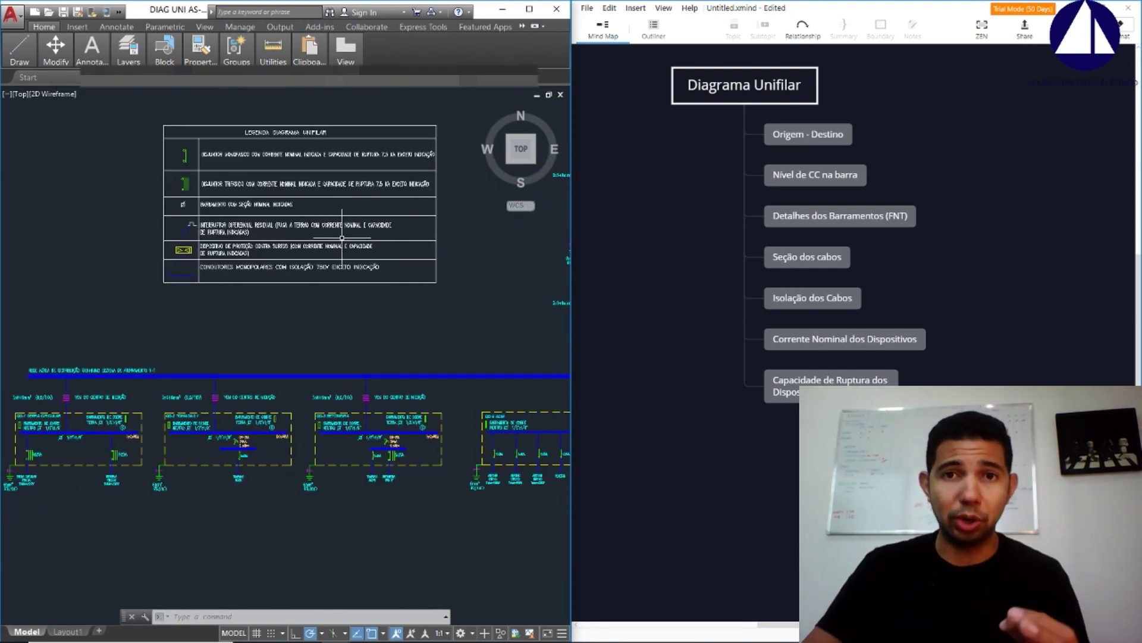
Add an eighth Diagrama Unifilar subtopic, 'Legendas', below Capacidade de Ruptura dos Dispositivos
left_click(768, 88)
key("Tab")
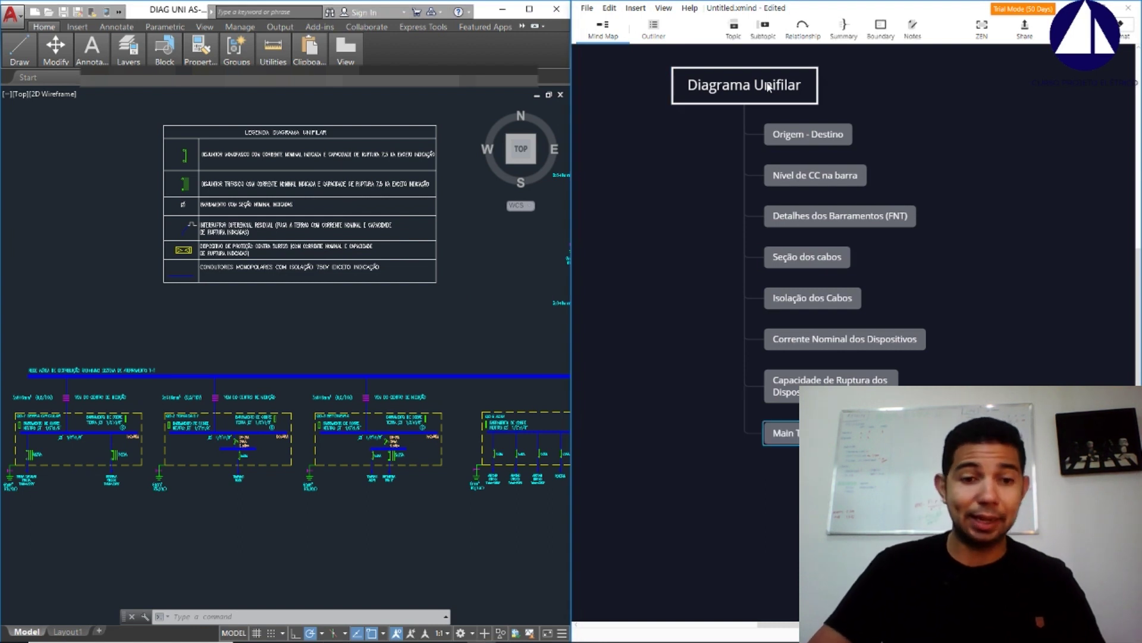
type("legen")
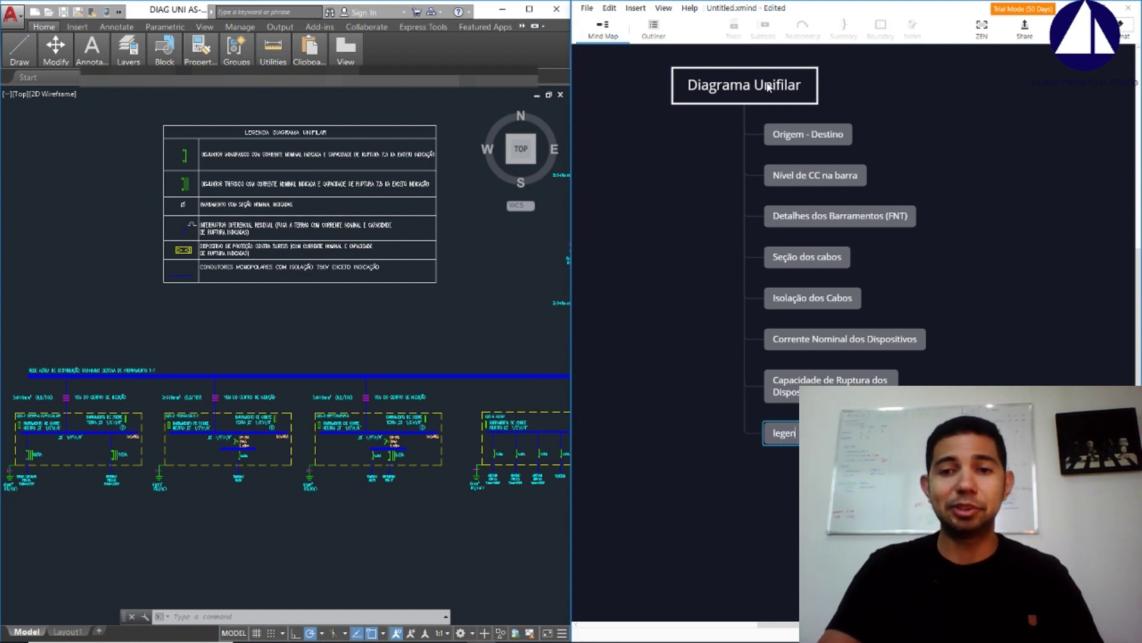
key("Return")
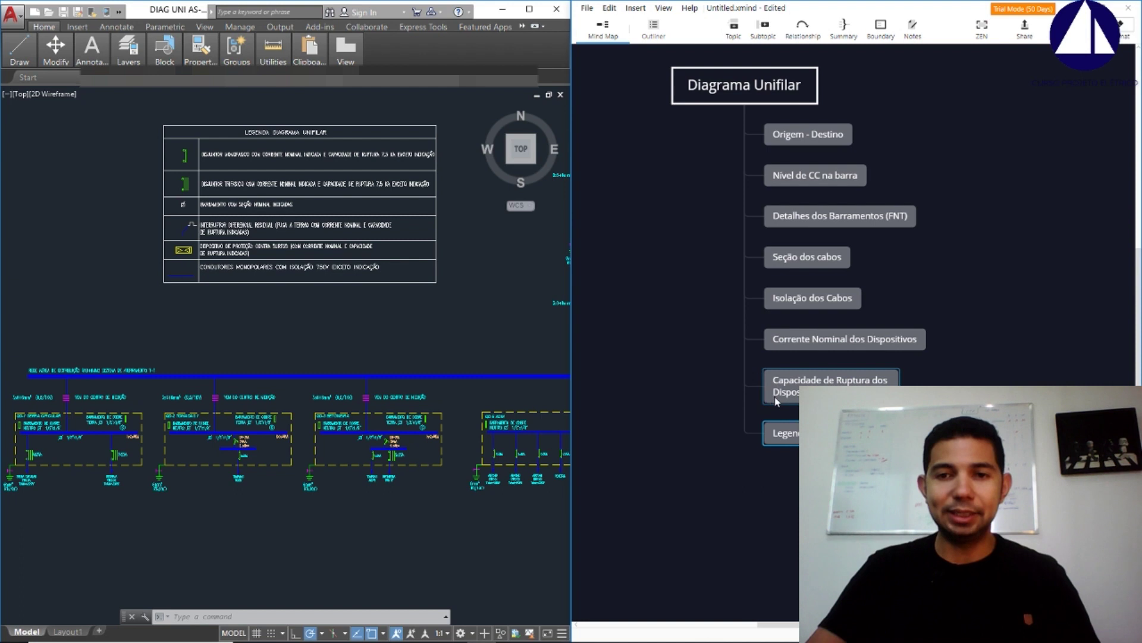
scroll(791, 391, "down", 2)
scroll(816, 317, "down", 3)
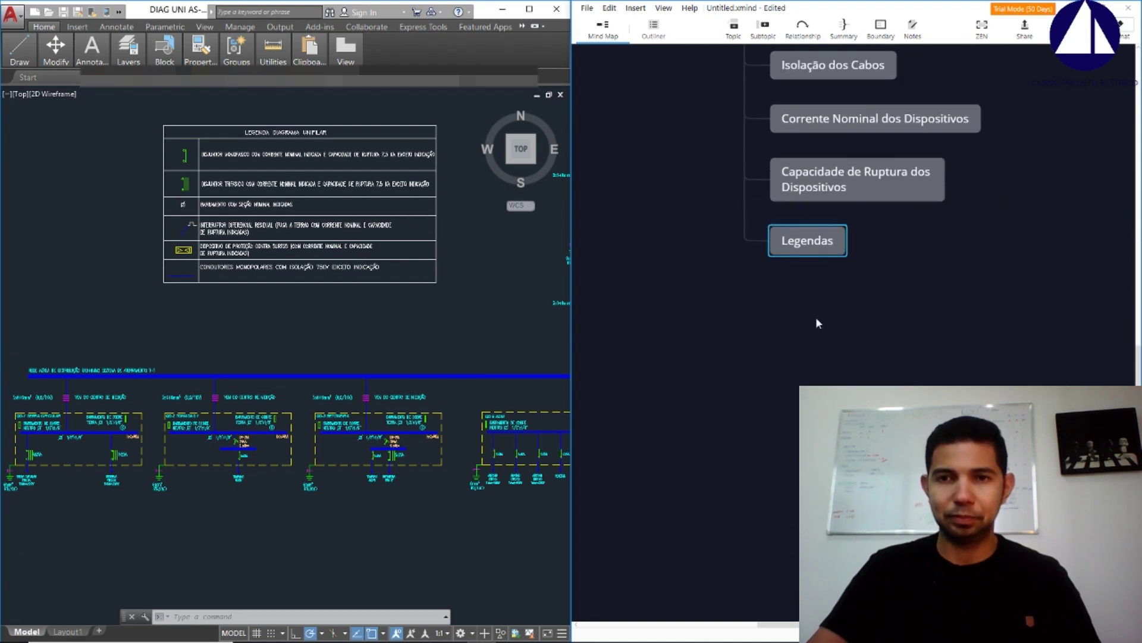
scroll(833, 281, "up", 2, "ctrl")
scroll(832, 276, "down", 2)
left_click(461, 279)
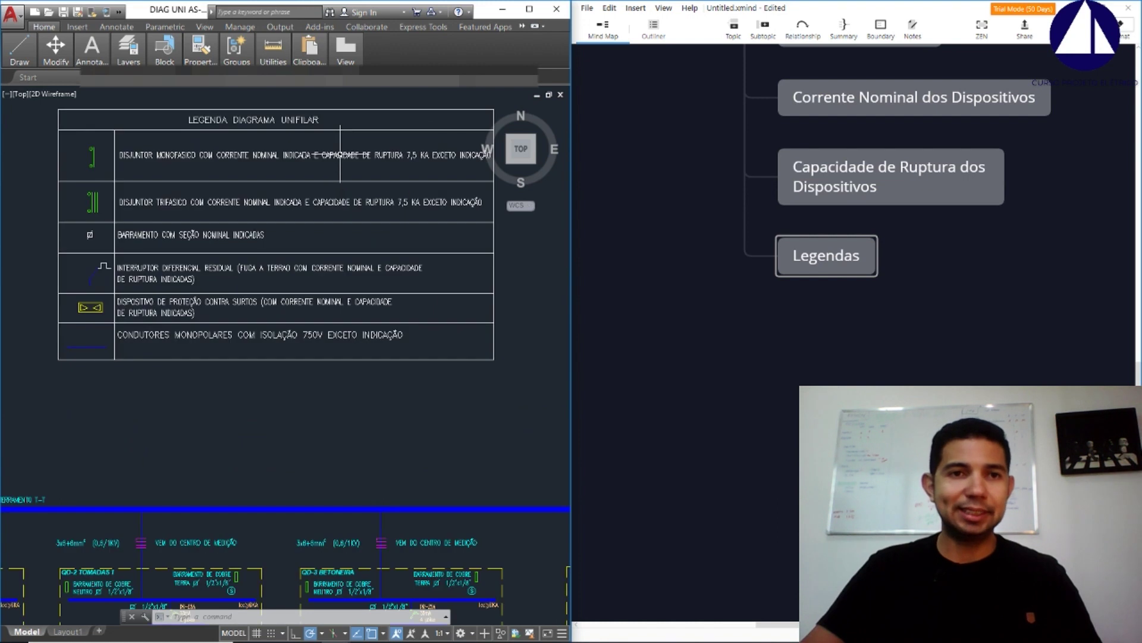
Read the three-phase breaker legend row to its end, then reframe the legend table
scroll(341, 176, "up", 2)
scroll(323, 300, "up", 1)
scroll(323, 300, "up", 1)
scroll(299, 295, "down", 1)
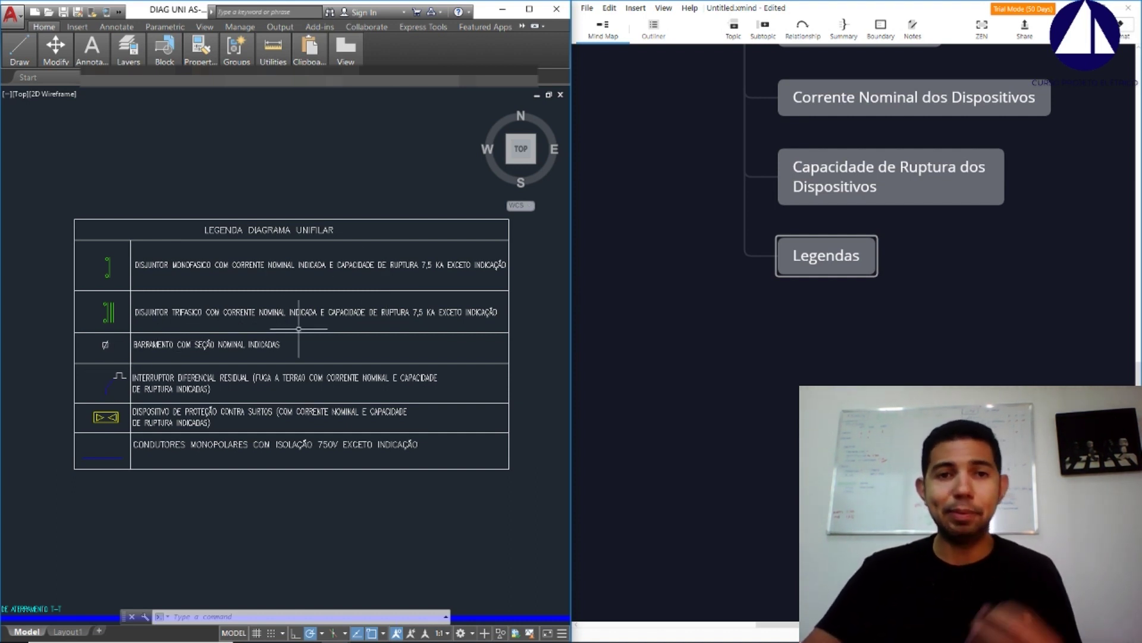
scroll(263, 314, "up", 4)
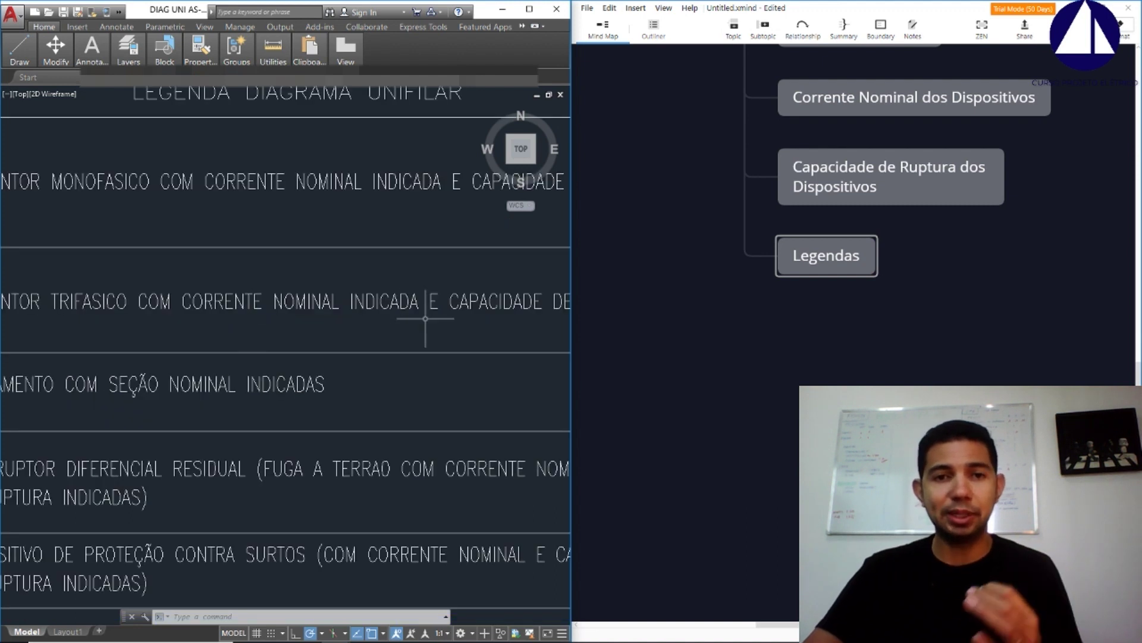
middle_click_drag(421, 319, 255, 301)
scroll(372, 302, "up", 2)
middle_click_drag(372, 302, 203, 290)
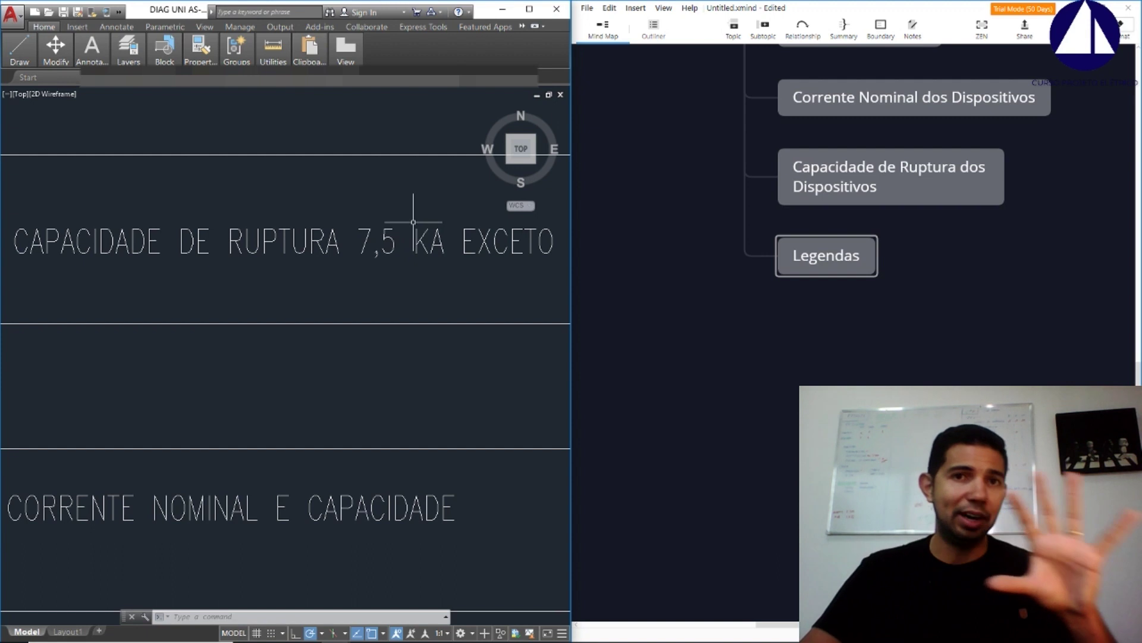
middle_click_drag(411, 266, 406, 264)
scroll(316, 288, "down", 2)
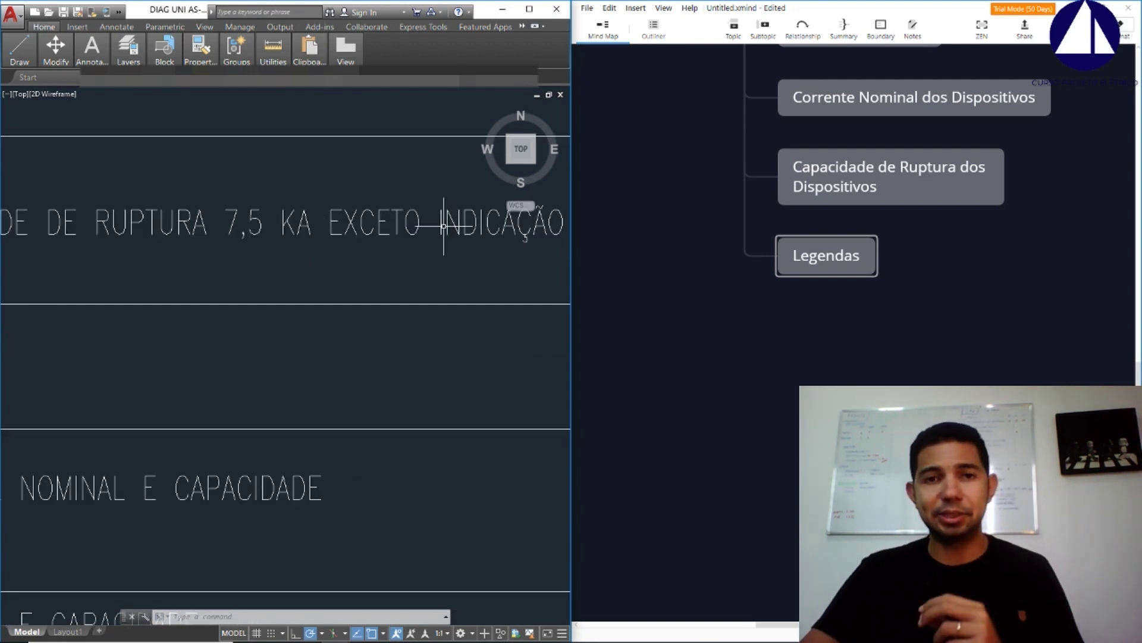
scroll(316, 288, "down", 3)
middle_click_drag(149, 279, 342, 282)
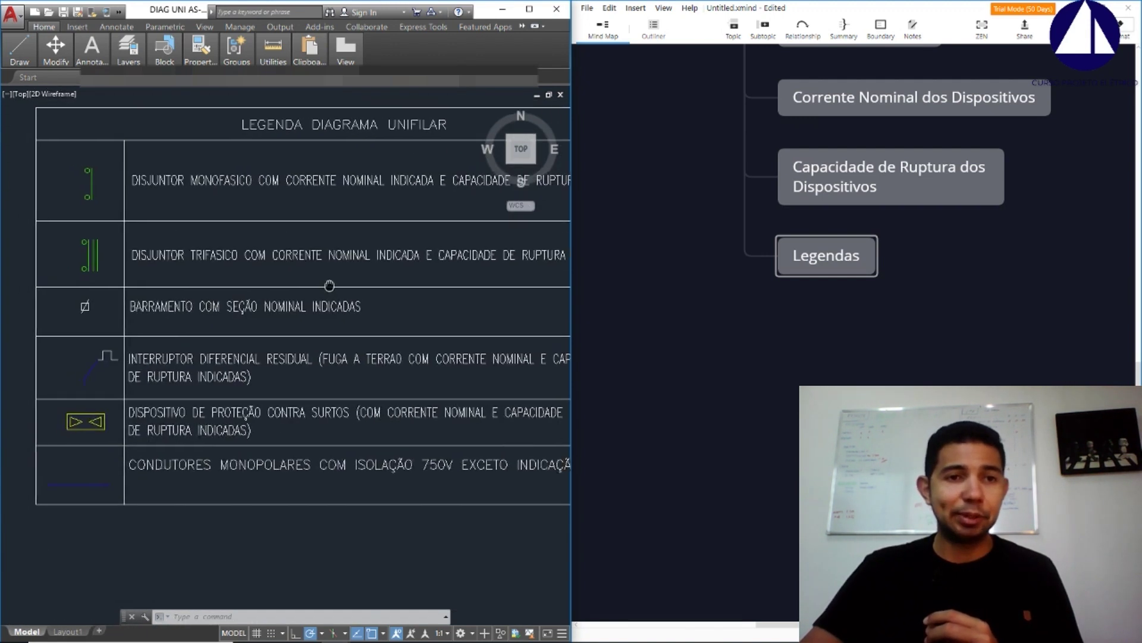
Zoom and pan across the legend rows to read their full descriptions
scroll(170, 284, "up", 2)
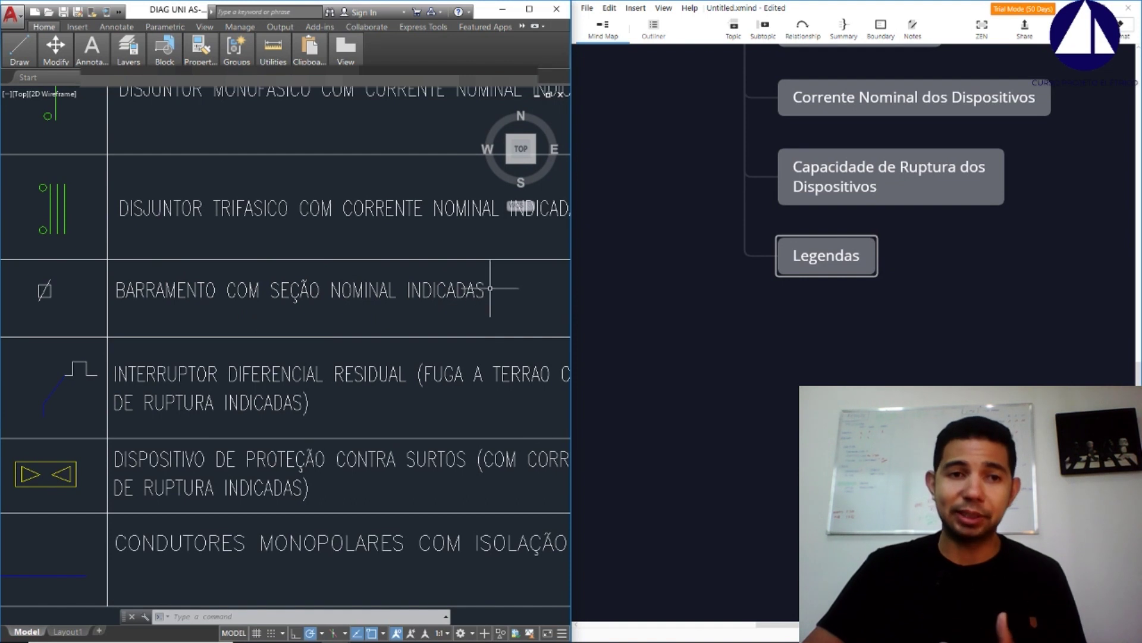
scroll(238, 179, "down", 2)
scroll(107, 254, "up", 2)
scroll(196, 217, "up", 2)
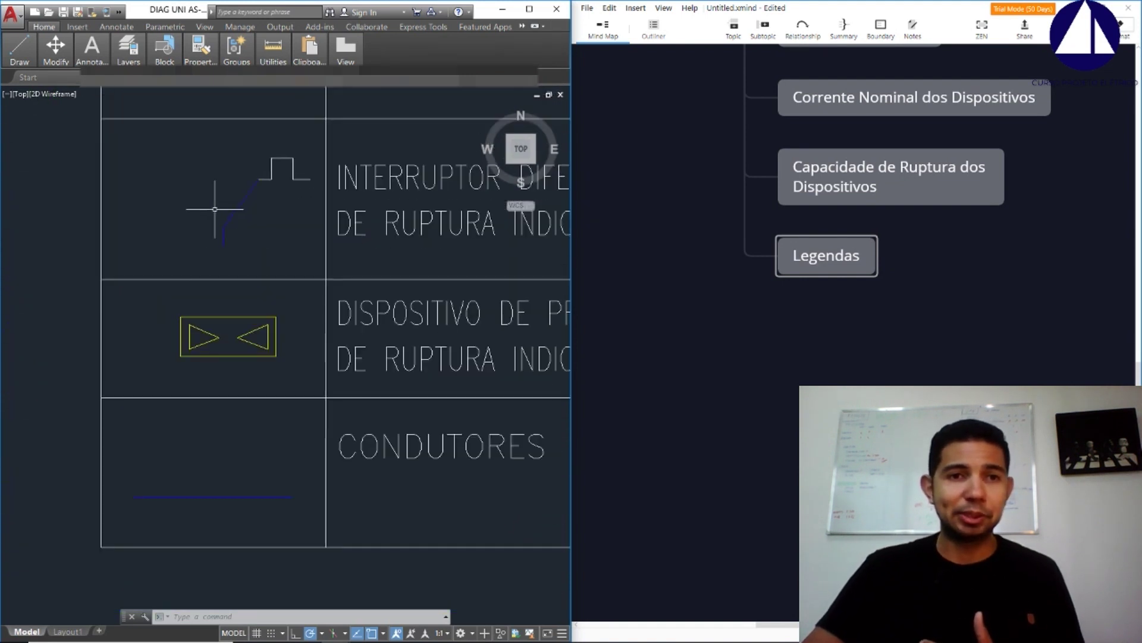
scroll(215, 209, "down", 3)
scroll(268, 274, "up", 1)
scroll(267, 275, "up", 1)
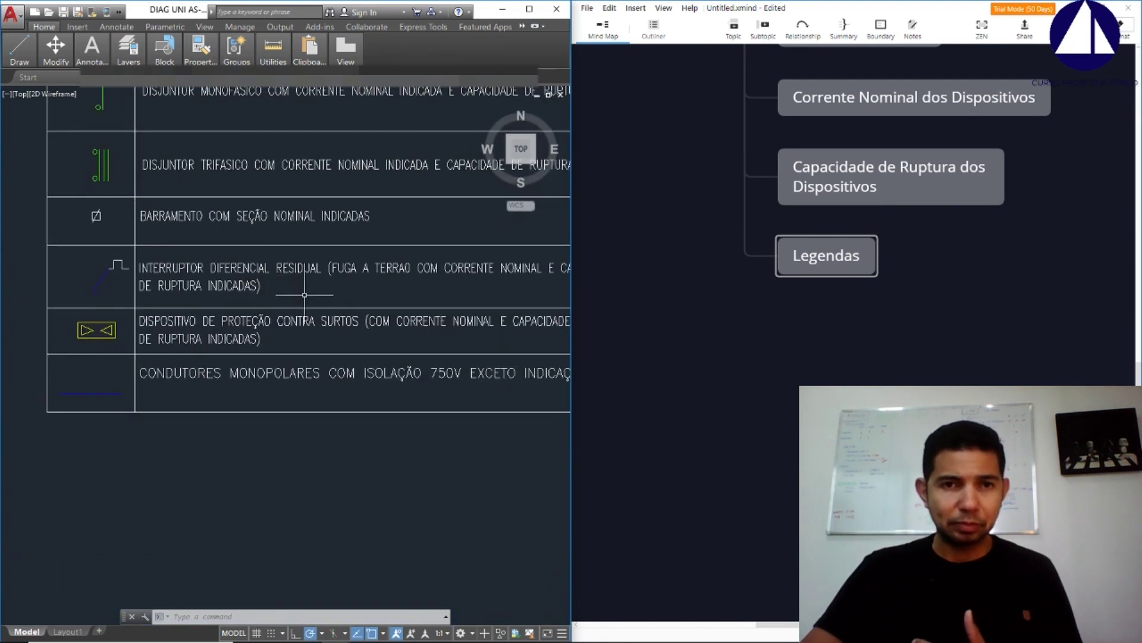
middle_click_drag(304, 294, 222, 298)
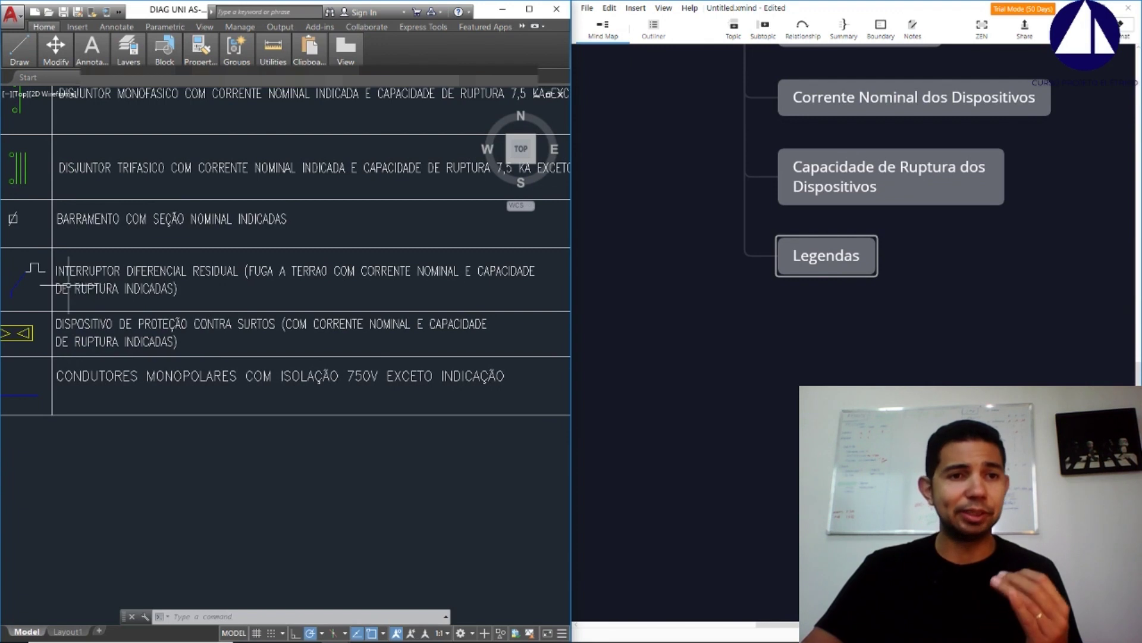
scroll(138, 280, "up", 2)
scroll(289, 284, "down", 2)
middle_click_drag(361, 282, 275, 264)
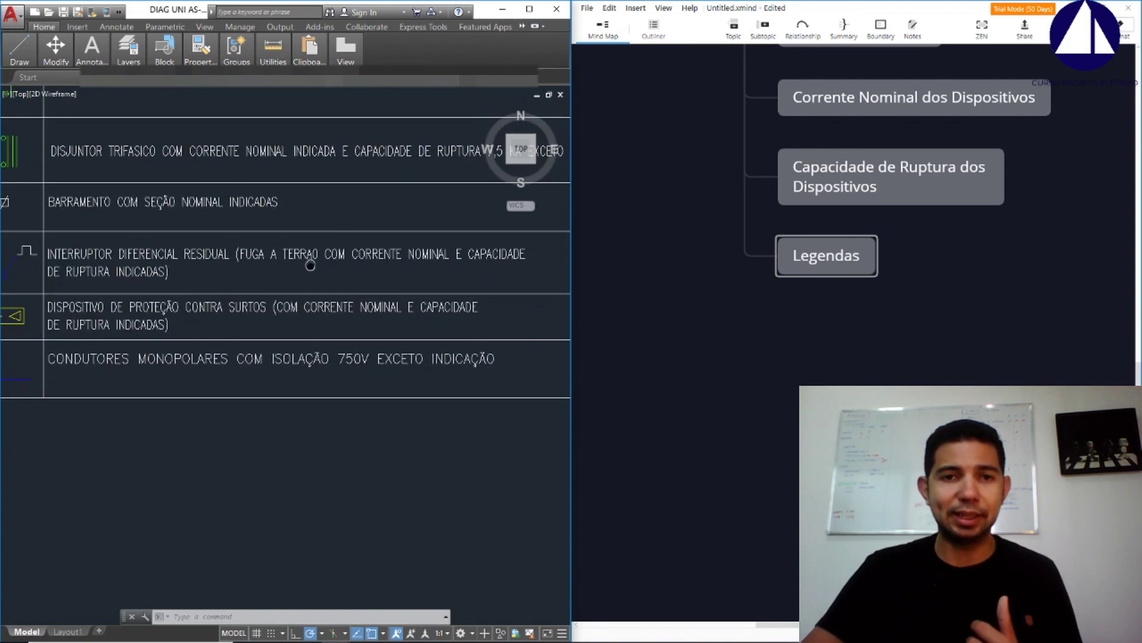
scroll(50, 263, "up", 2)
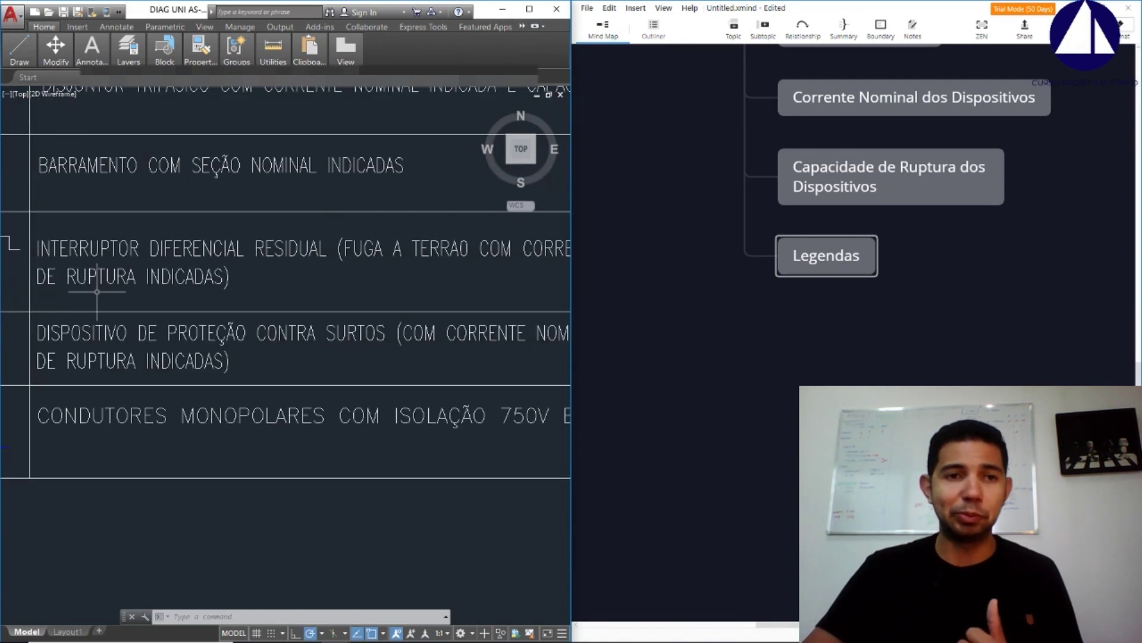
scroll(204, 285, "down", 1)
scroll(256, 401, "up", 1)
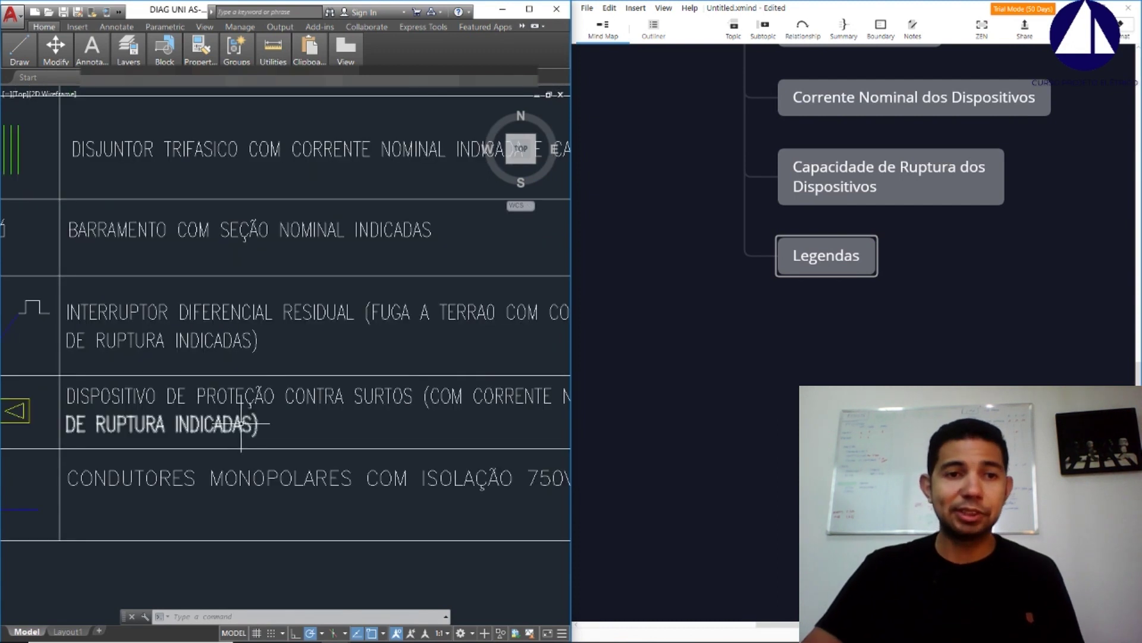
Read the lower MONOPOLARES conductor row, then center the whole legend table and clear the Legendas selection
mouse_move(251, 422)
middle_mouse_down()
mouse_move(258, 339)
mouse_move(232, 332)
middle_mouse_up()
scroll(235, 429, "up", 2)
scroll(85, 396, "down", 2)
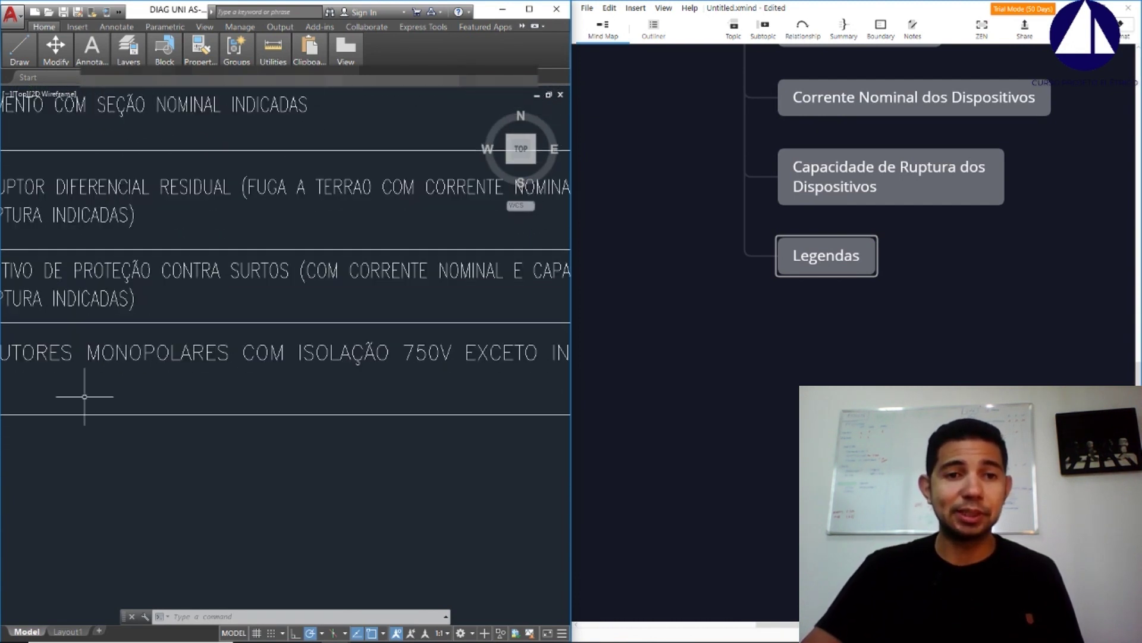
scroll(140, 355, "up", 2)
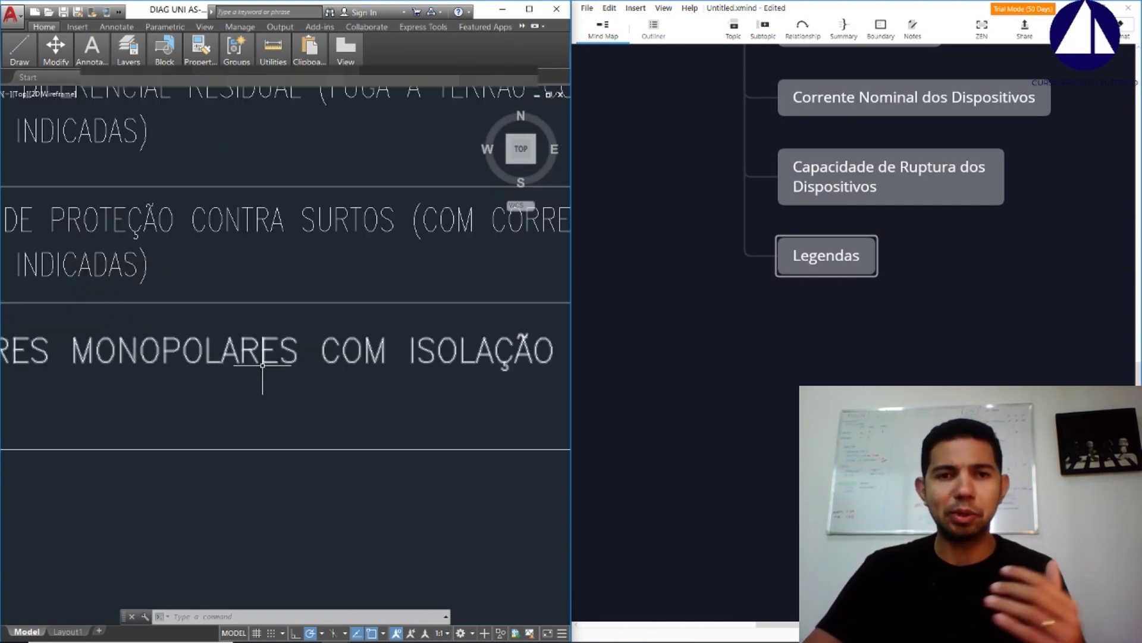
mouse_move(265, 377)
middle_mouse_down()
mouse_move(205, 343)
mouse_move(74, 344)
middle_mouse_up()
middle_click_drag(316, 355, 171, 357)
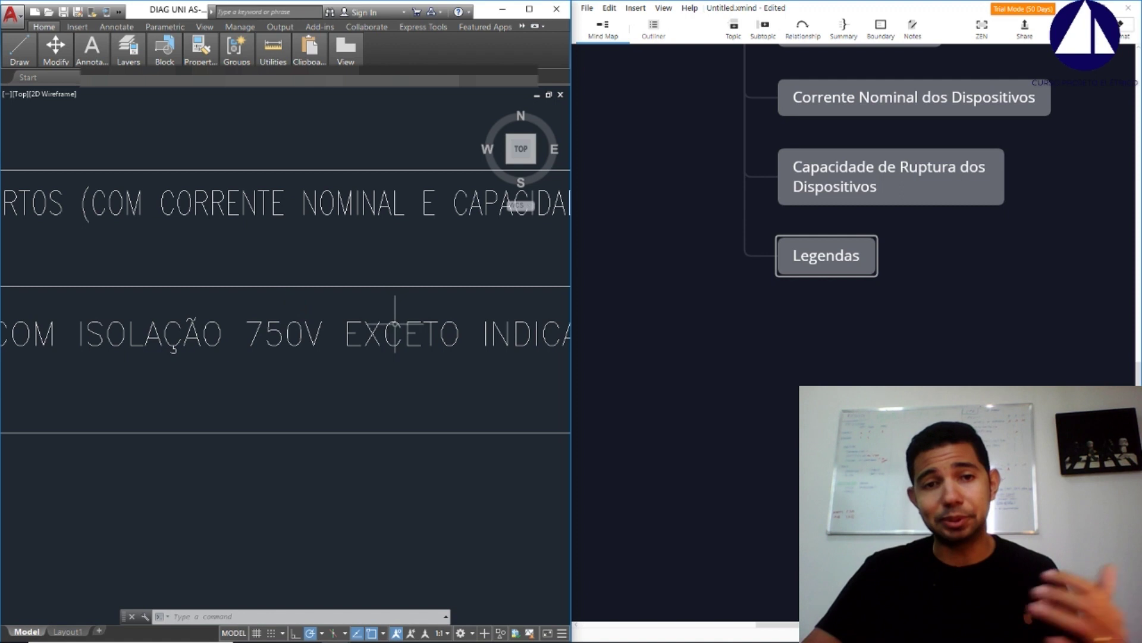
mouse_move(395, 348)
middle_mouse_down()
mouse_move(193, 298)
mouse_move(67, 324)
middle_mouse_up()
scroll(119, 280, "up", 1)
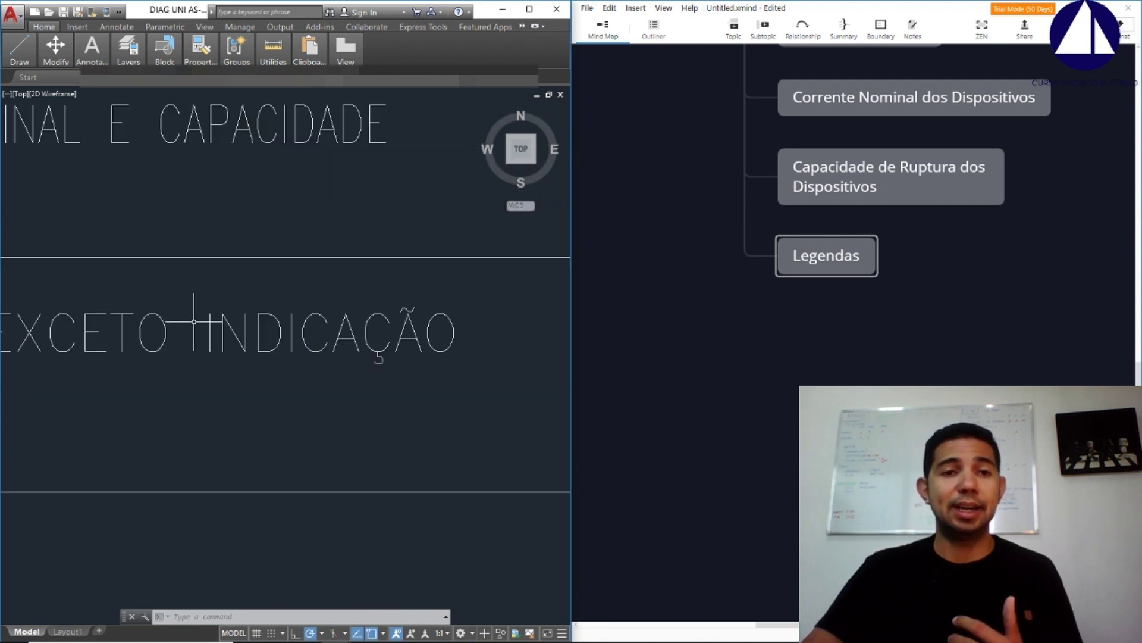
scroll(310, 316, "down", 3)
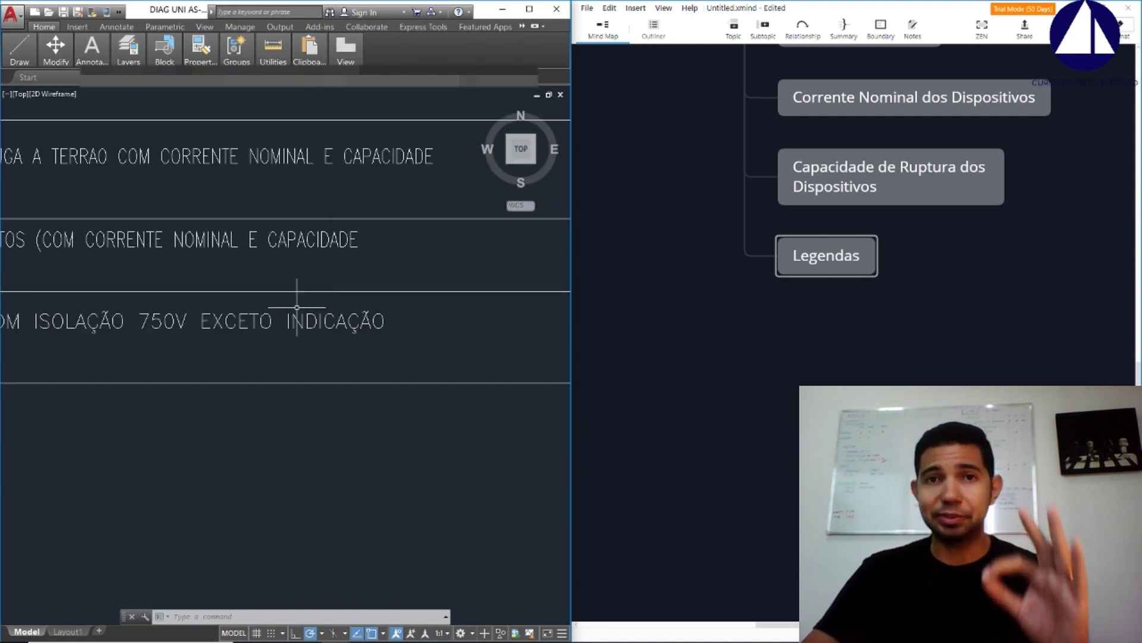
scroll(313, 298, "down", 4)
middle_click_drag(269, 207, 341, 296)
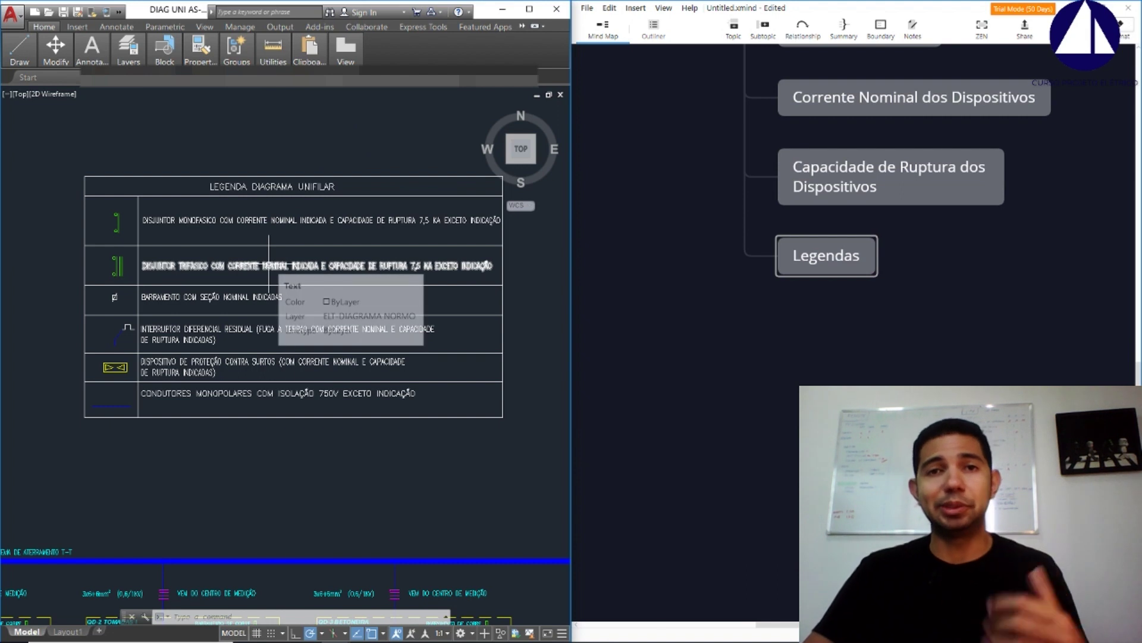
left_click(780, 312)
scroll(781, 312, "up", 9)
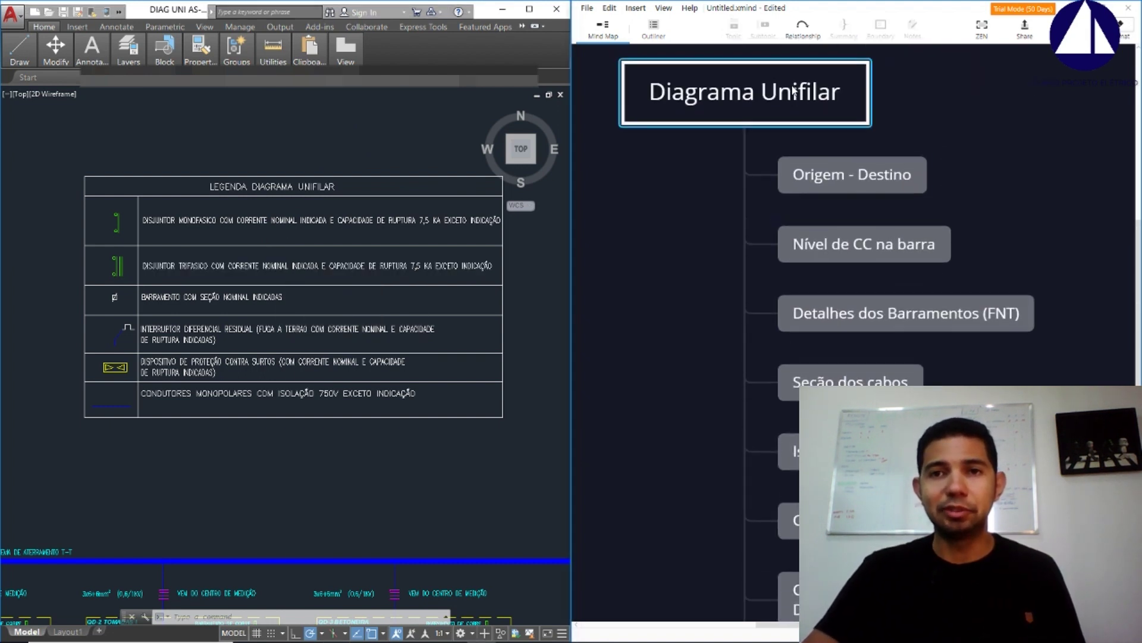
Add a 'Notas' subtopic after Legendas under Diagrama Unifilar, then return to the AutoCAD drawing
key("Tab")
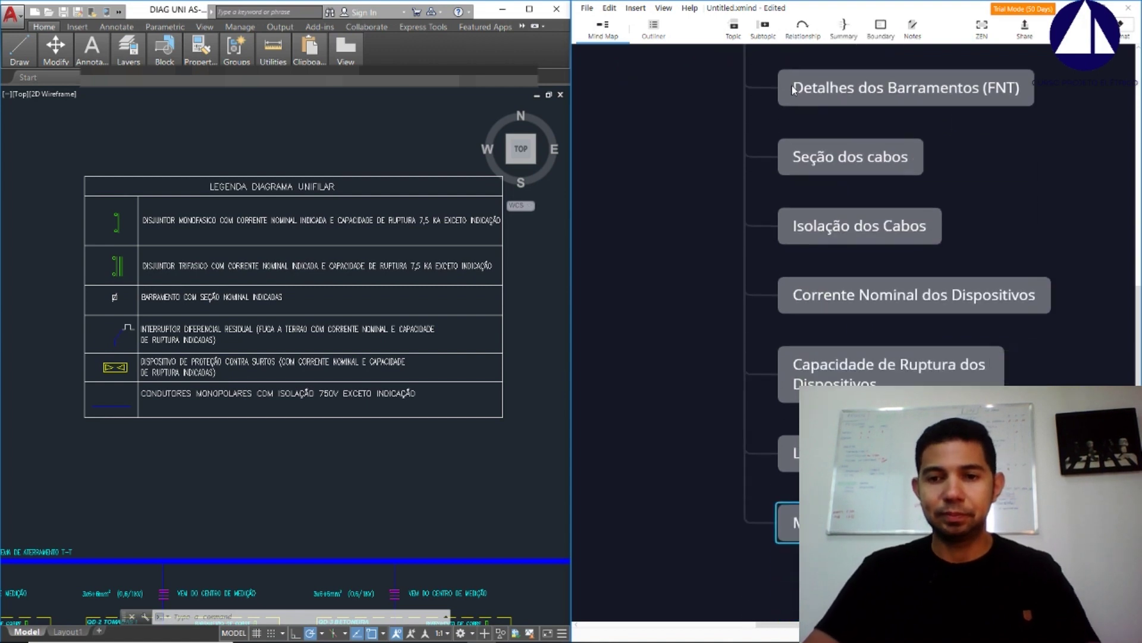
double_click(843, 235)
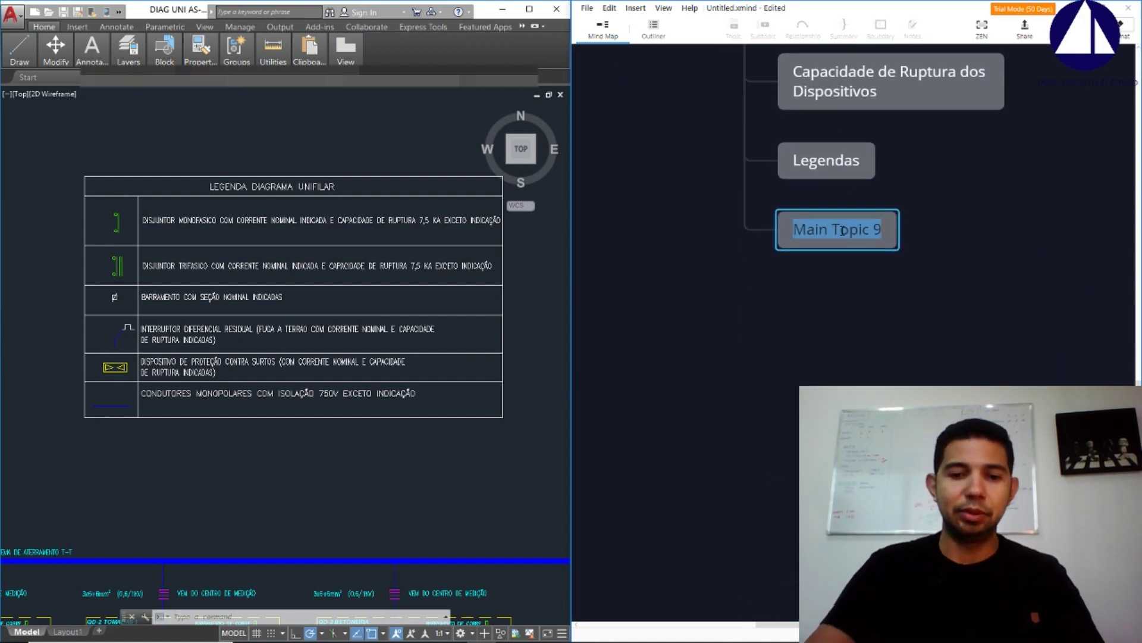
type("Notas")
left_click(704, 201)
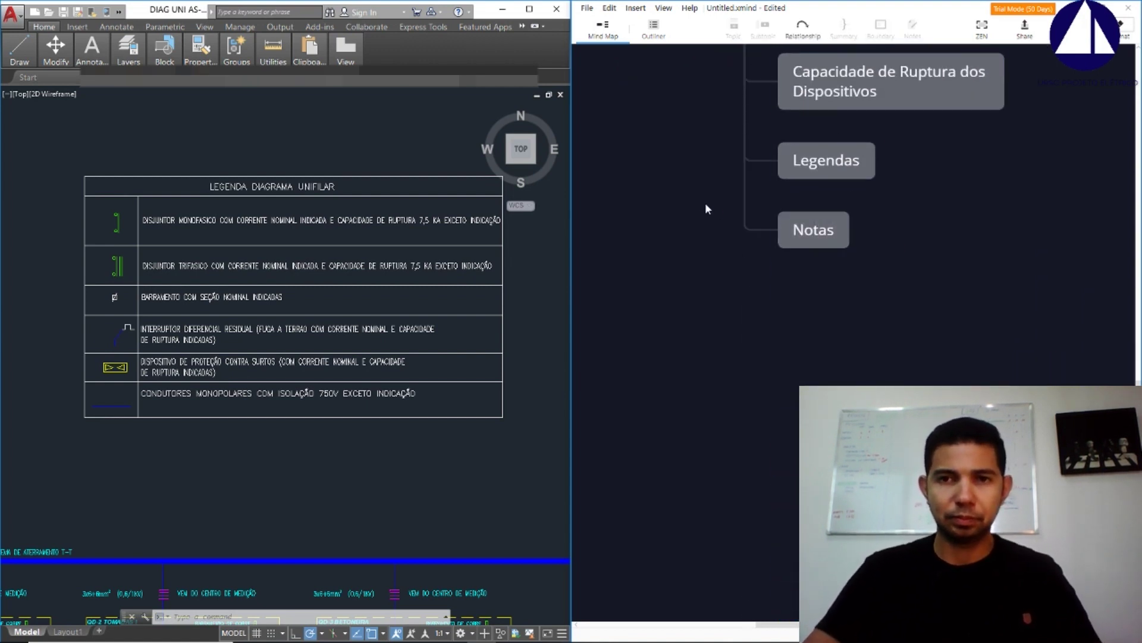
left_click(334, 429)
key("Escape")
key("Escape")
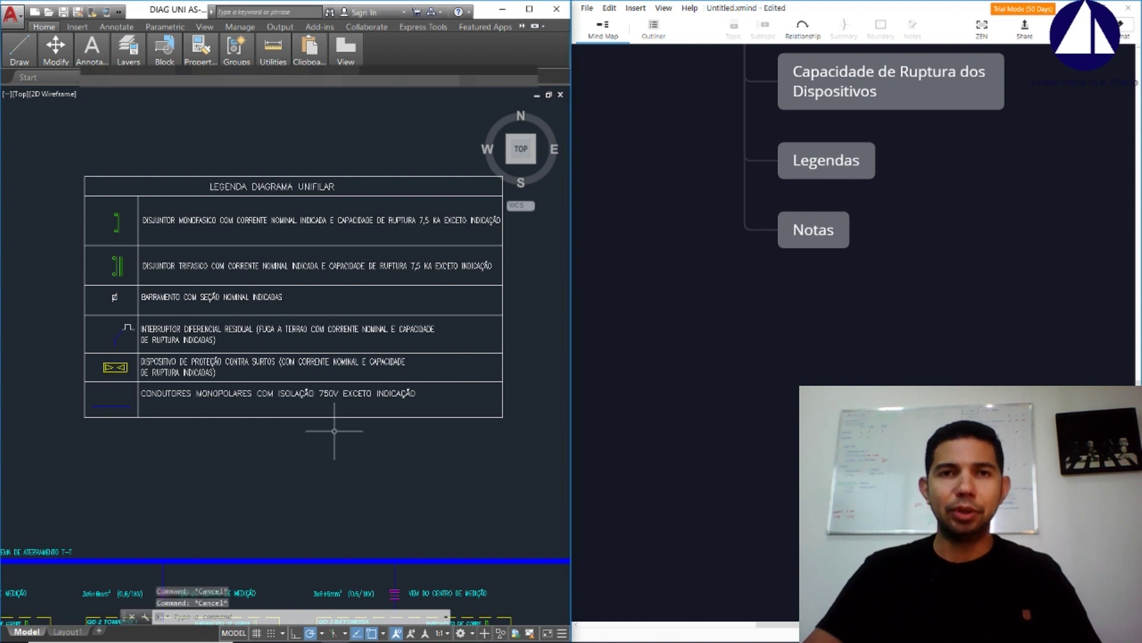
Zoom out and pan to the DETALHE - QUADROS ELÉTRICOS (ADVERTÊNCIA) detail and its warning notes
scroll(401, 298, "down", 3)
scroll(400, 299, "down", 3)
middle_click_drag(440, 277, 249, 268)
scroll(351, 270, "down", 1)
scroll(369, 262, "up", 2)
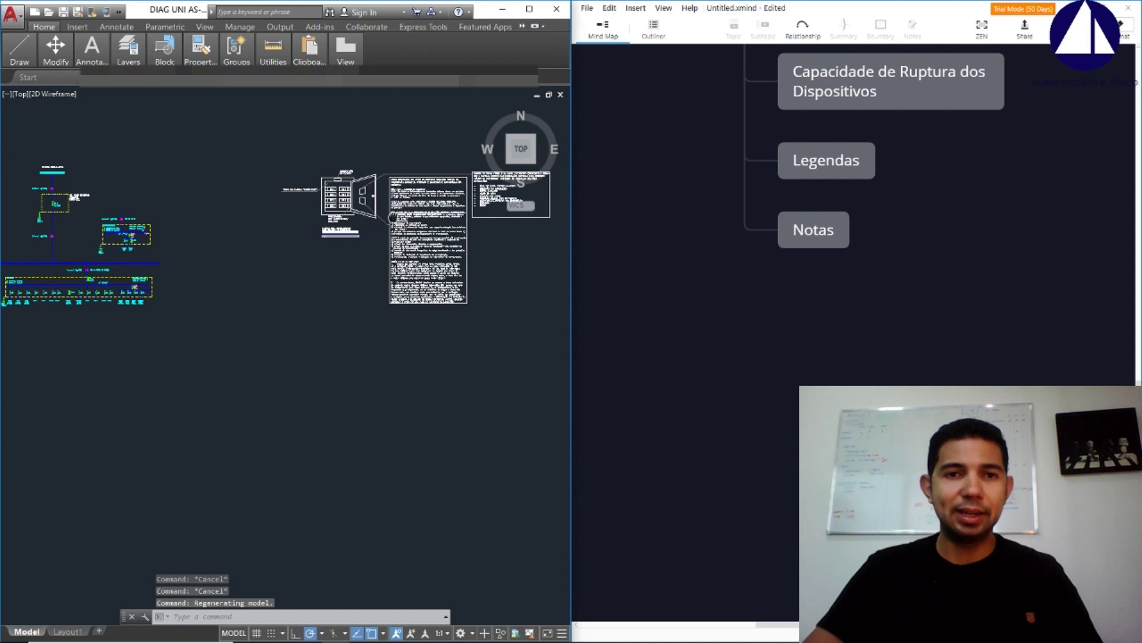
mouse_move(416, 256)
middle_mouse_down()
mouse_move(309, 265)
mouse_move(293, 238)
middle_mouse_up()
scroll(357, 262, "up", 1)
scroll(248, 271, "up", 2)
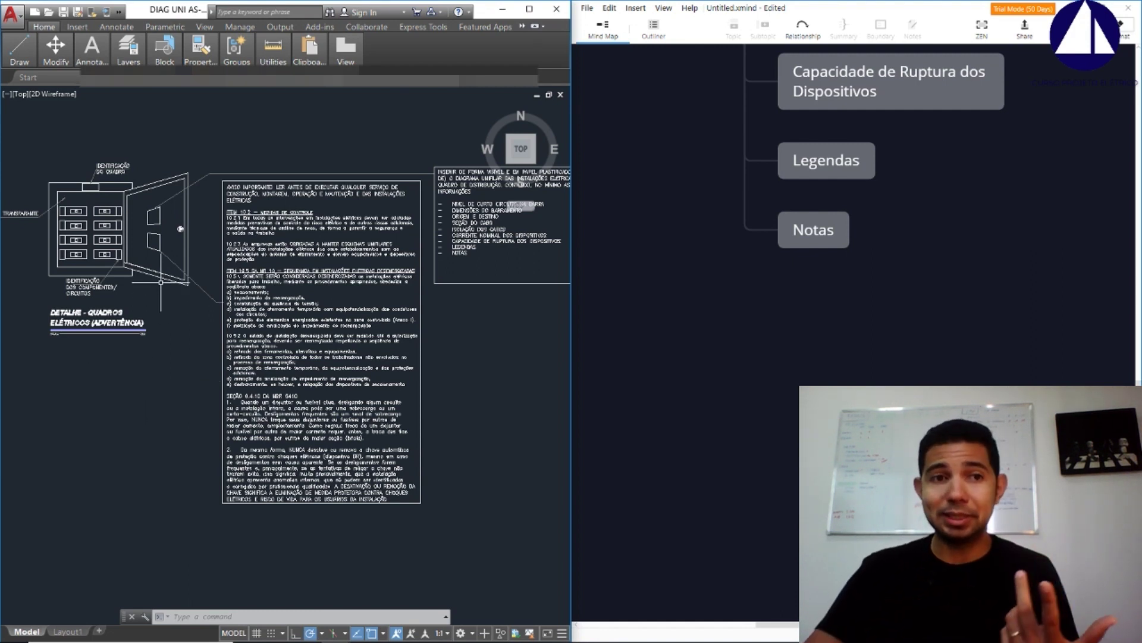
Zoom into the warning notes starting at NR 10 ITEM 10.2 and read down
scroll(383, 350, "up", 1)
scroll(384, 350, "up", 1)
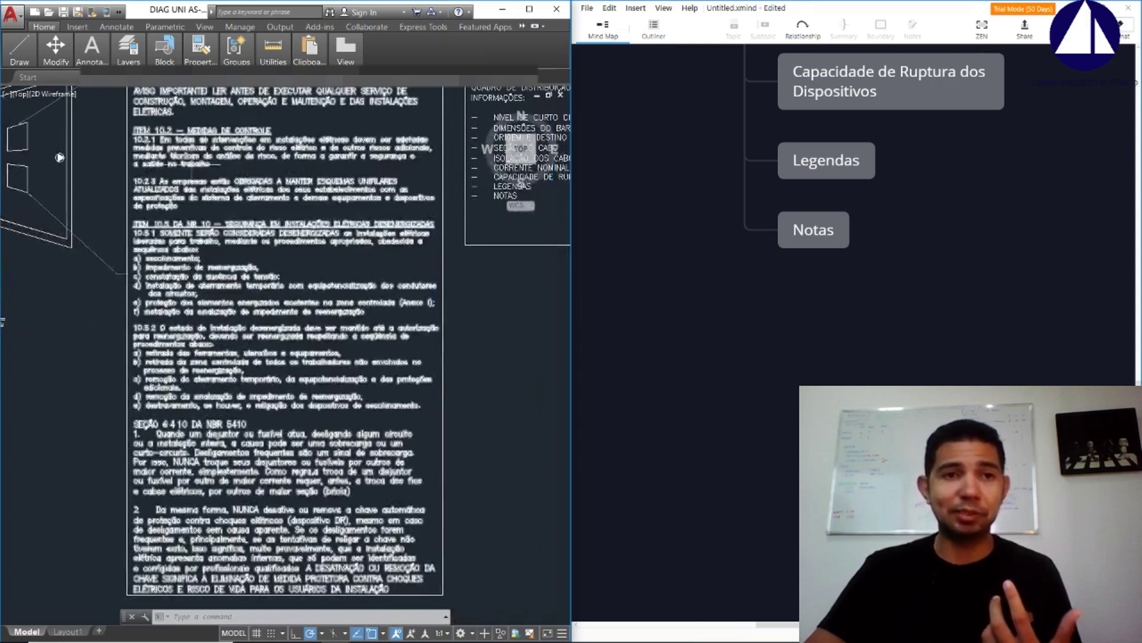
scroll(238, 140, "up", 2)
scroll(257, 153, "down", 2)
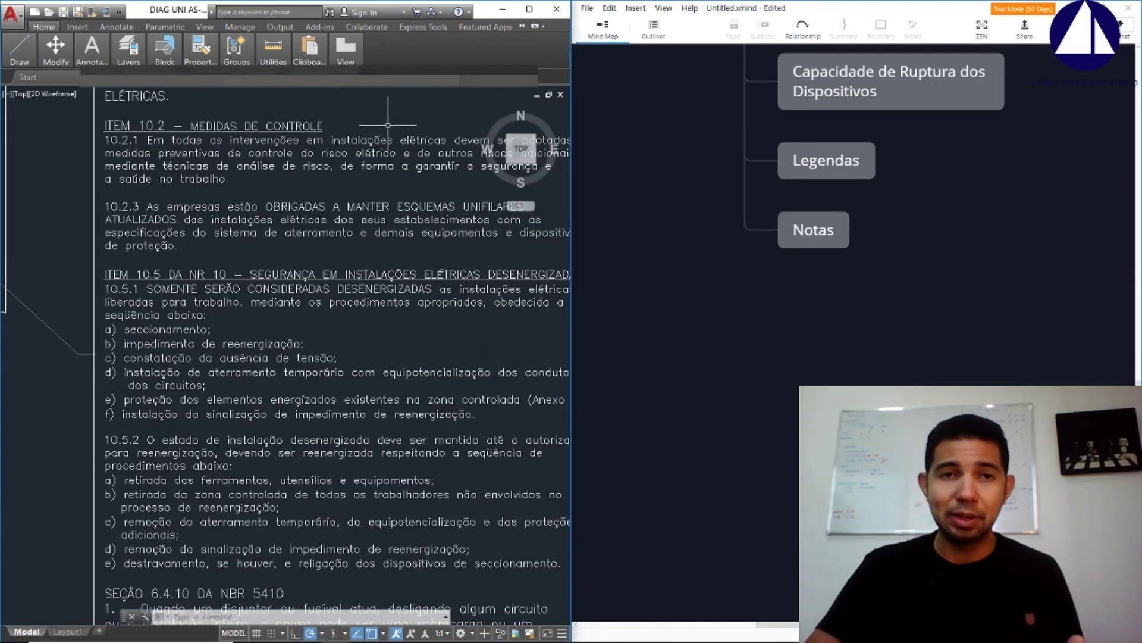
middle_click_drag(313, 309, 171, 193)
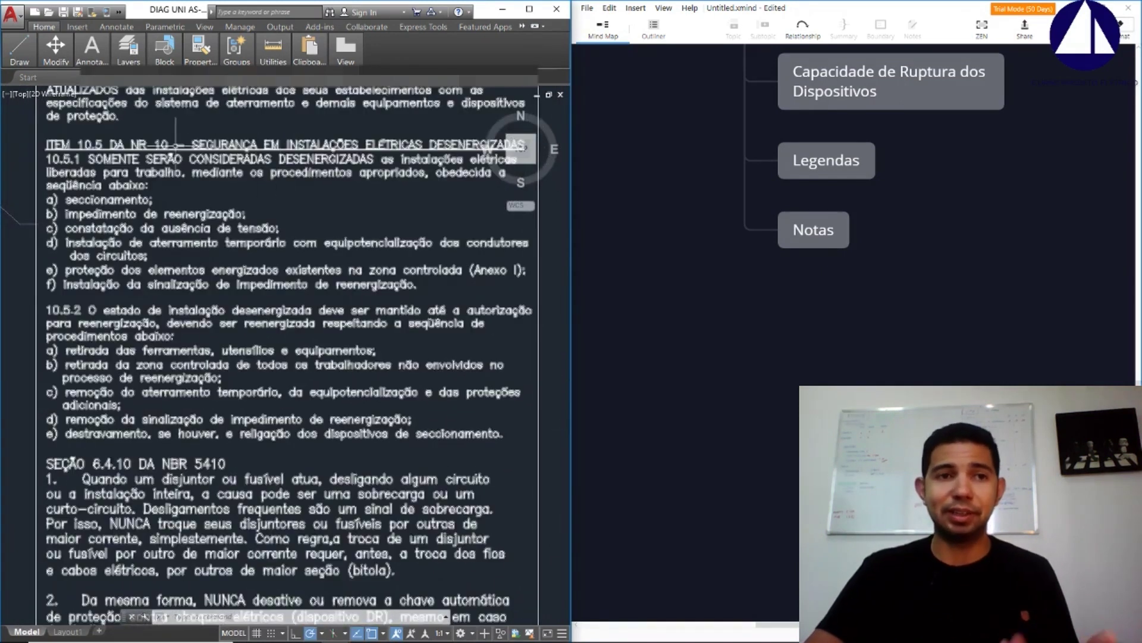
scroll(70, 142, "up", 3)
scroll(70, 143, "up", 2)
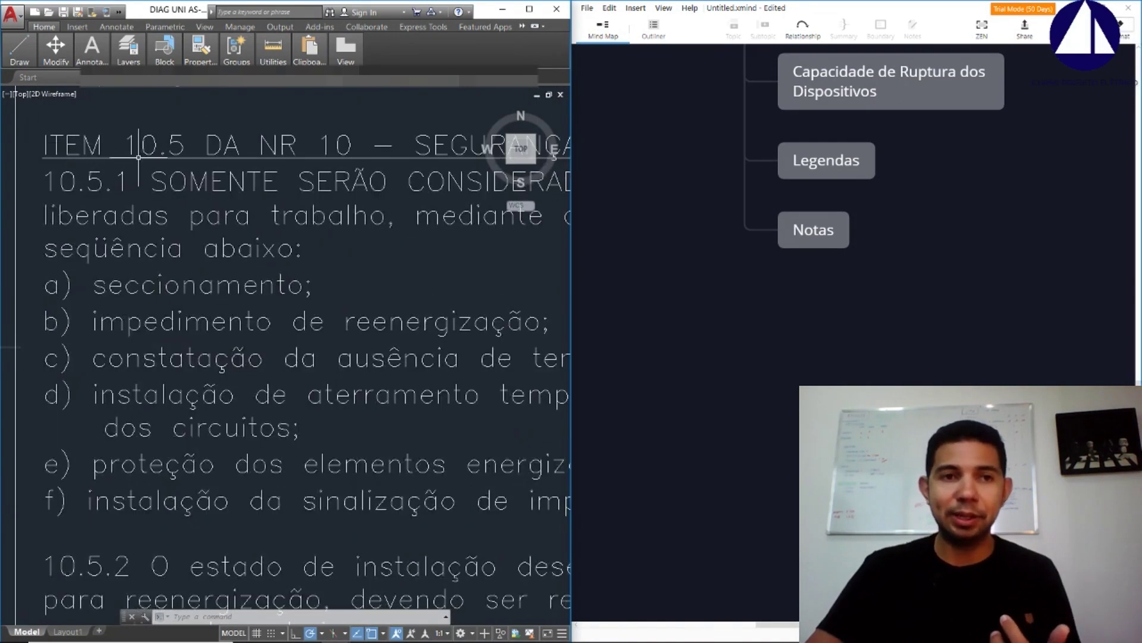
scroll(138, 158, "down", 4)
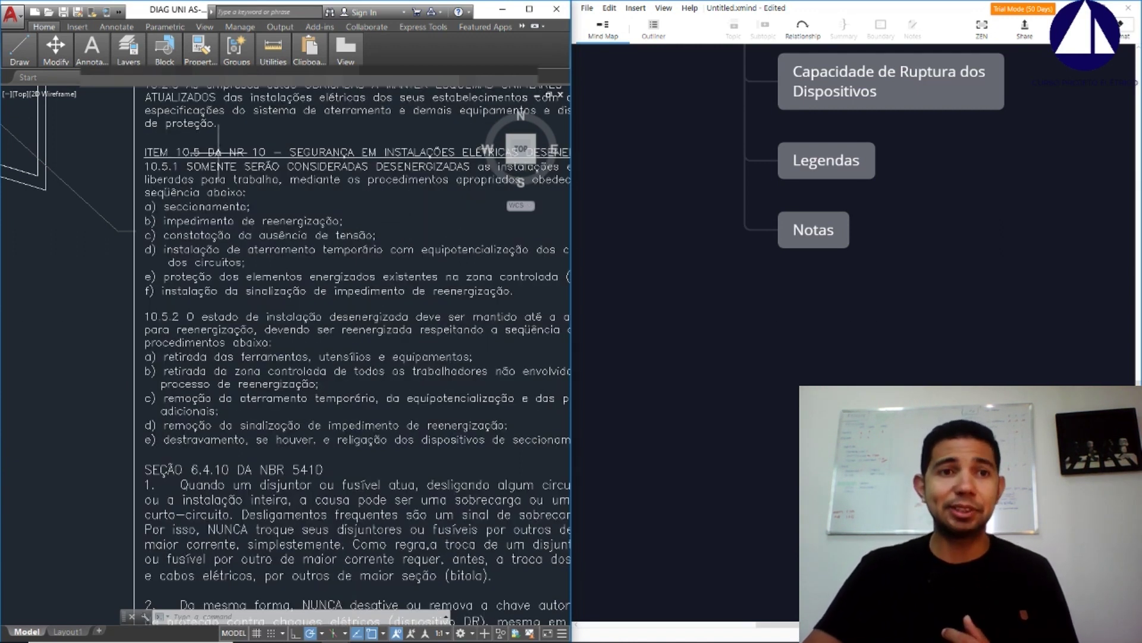
Read the NBR 5410 notes through SEÇÃO 6.4.10, then zoom back out to the whole detail
scroll(217, 154, "up", 2)
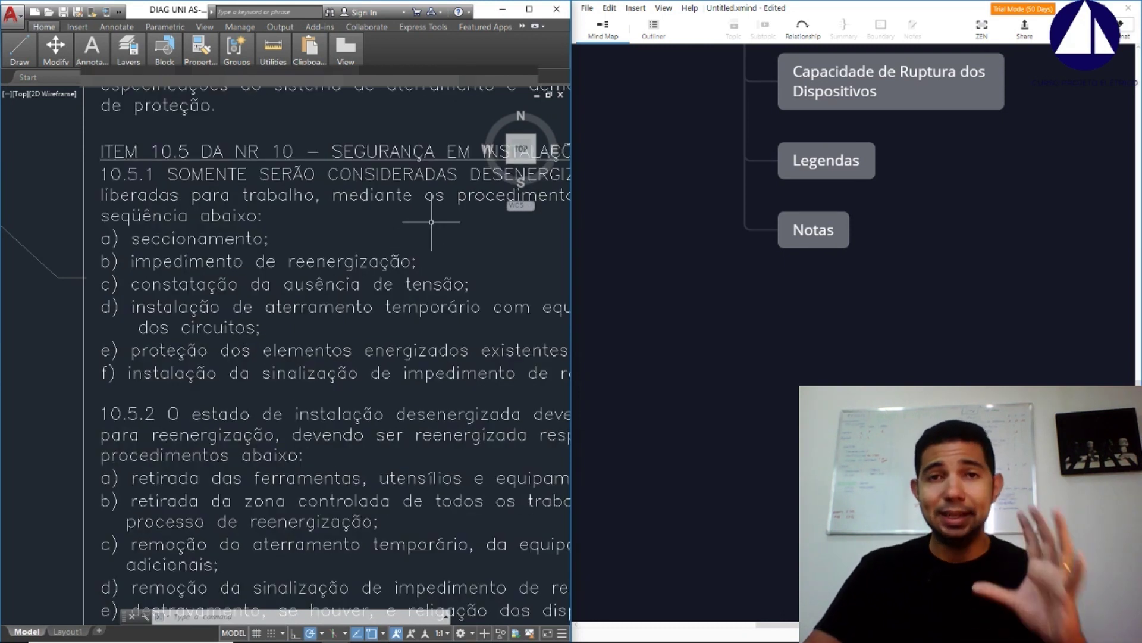
scroll(319, 222, "down", 2)
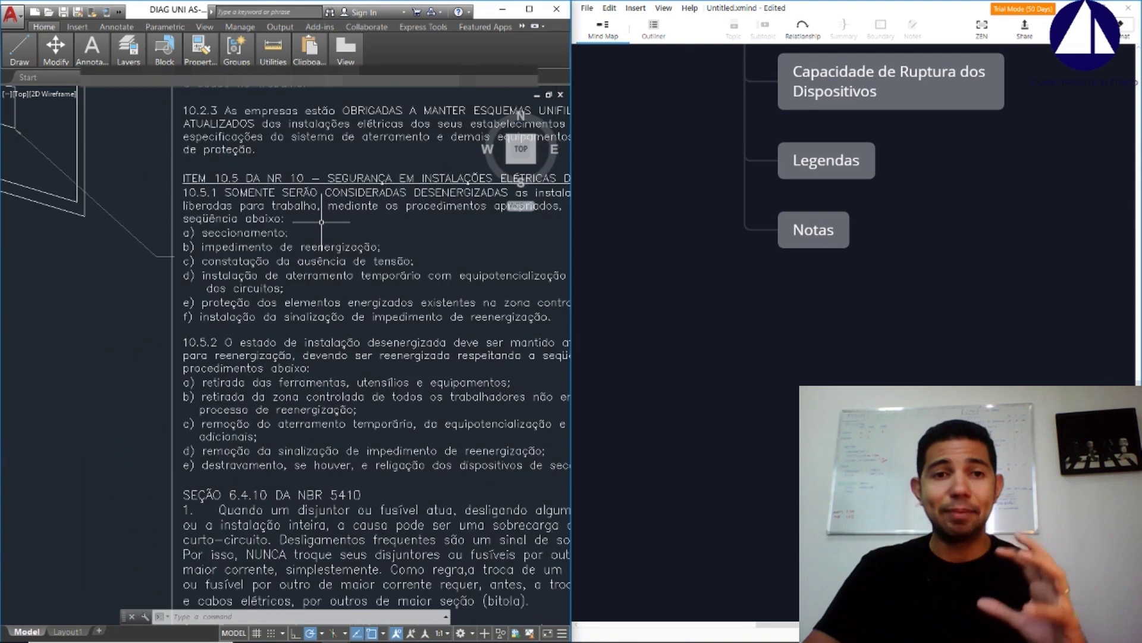
scroll(322, 298, "down", 3)
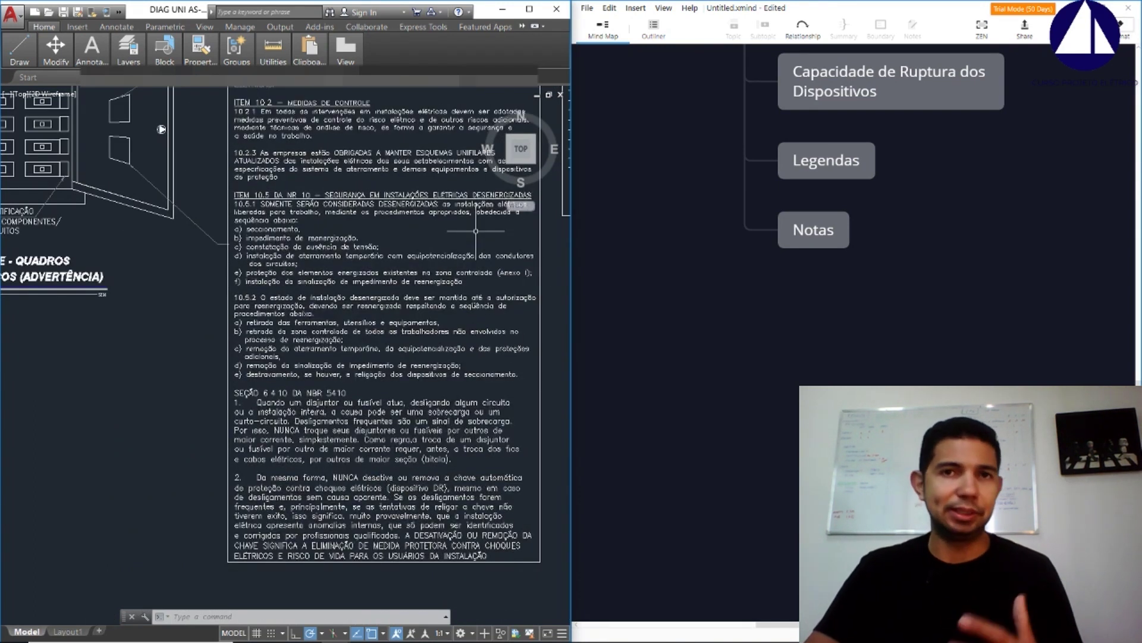
scroll(383, 518, "up", 2)
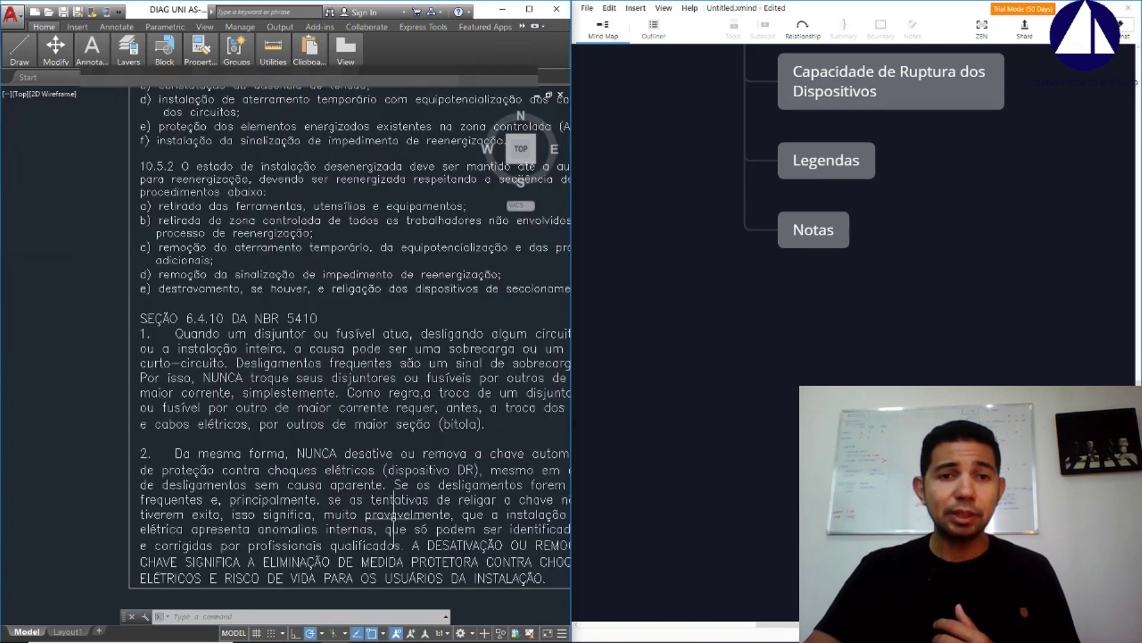
scroll(301, 434, "up", 2)
scroll(327, 421, "down", 2)
scroll(356, 313, "up", 1)
scroll(350, 294, "up", 2)
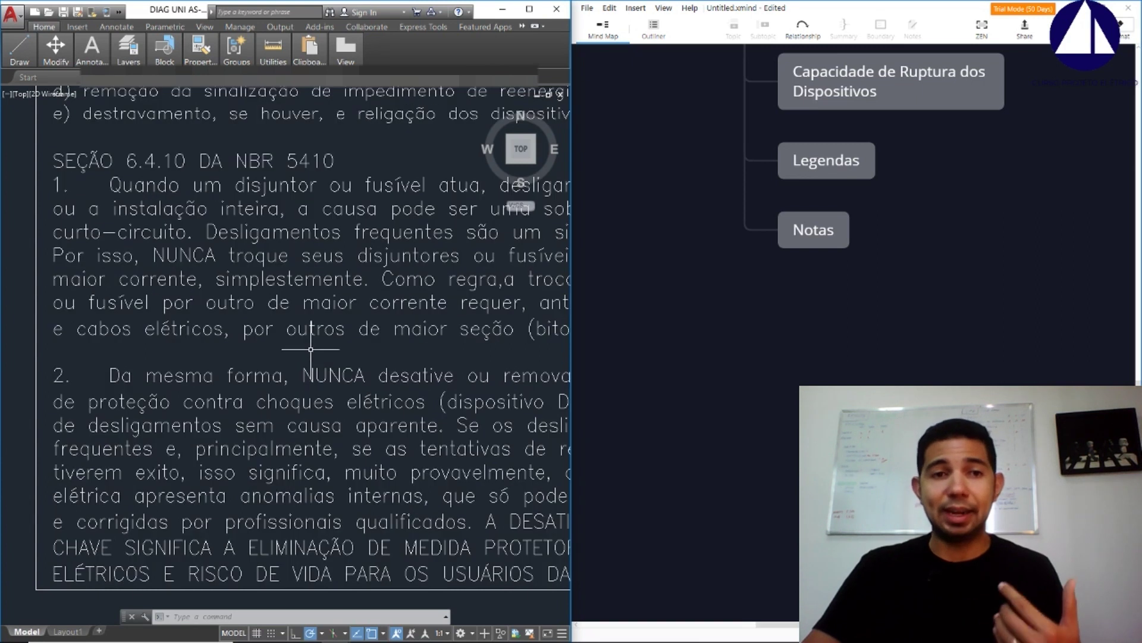
middle_click_drag(281, 354, 303, 153)
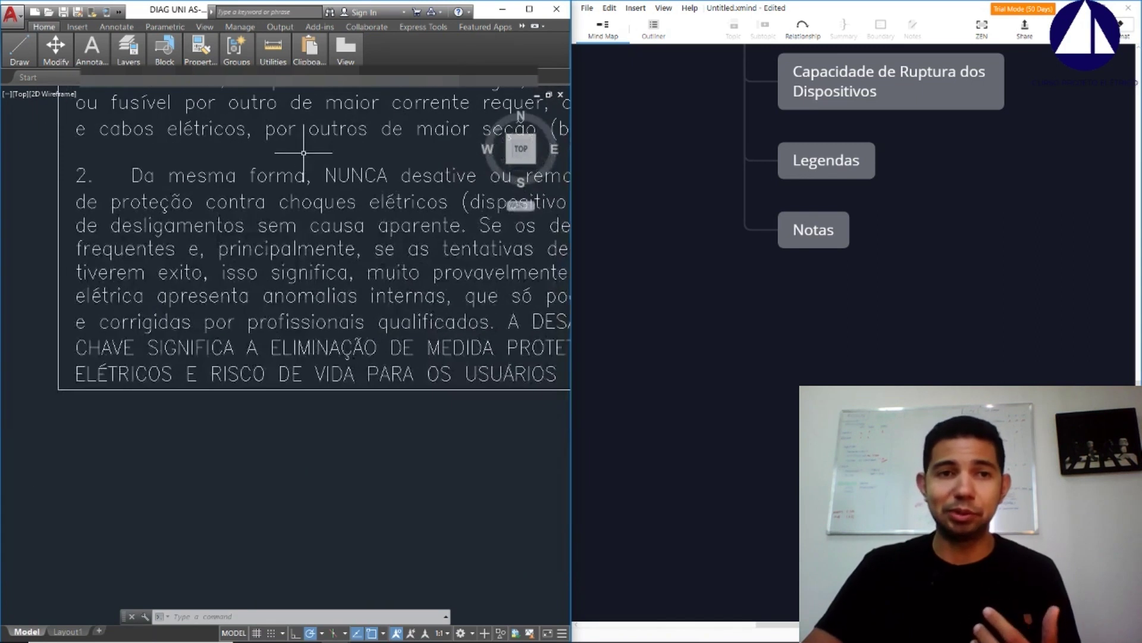
scroll(255, 476, "down", 2)
scroll(258, 452, "down", 2)
scroll(263, 422, "down", 2)
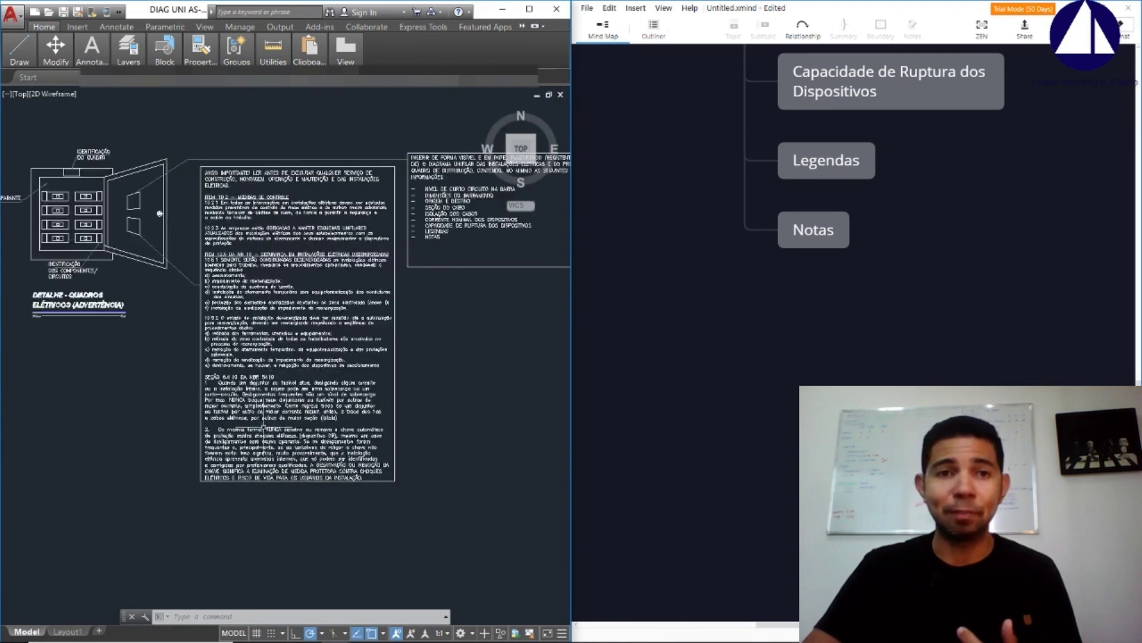
scroll(160, 213, "up", 1)
scroll(202, 211, "up", 1)
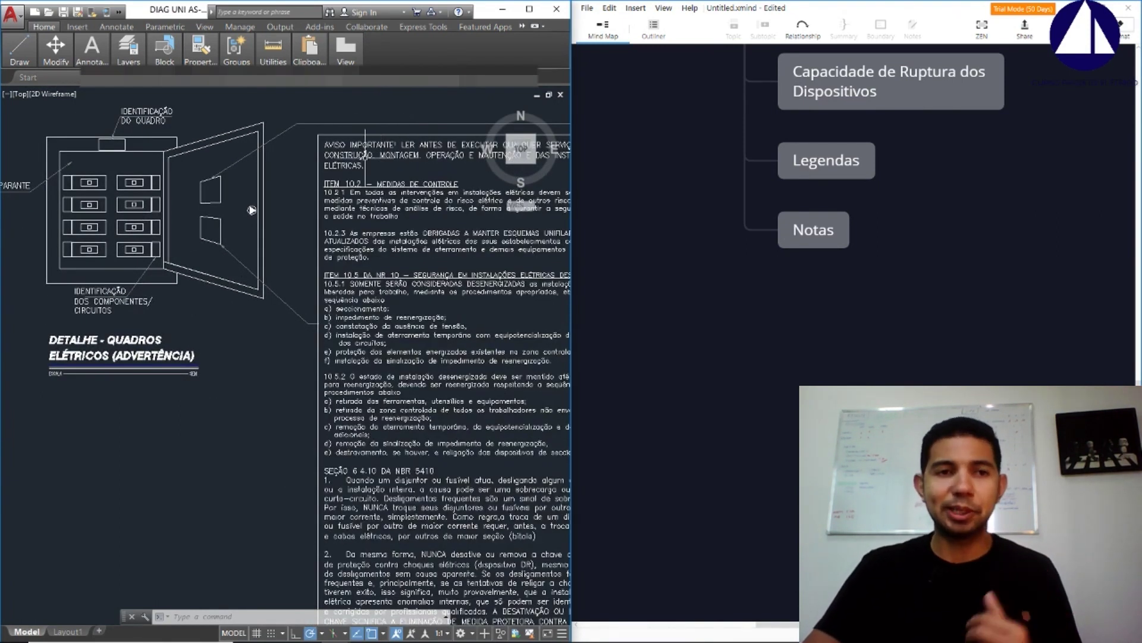
middle_click_drag(285, 181, 410, 241)
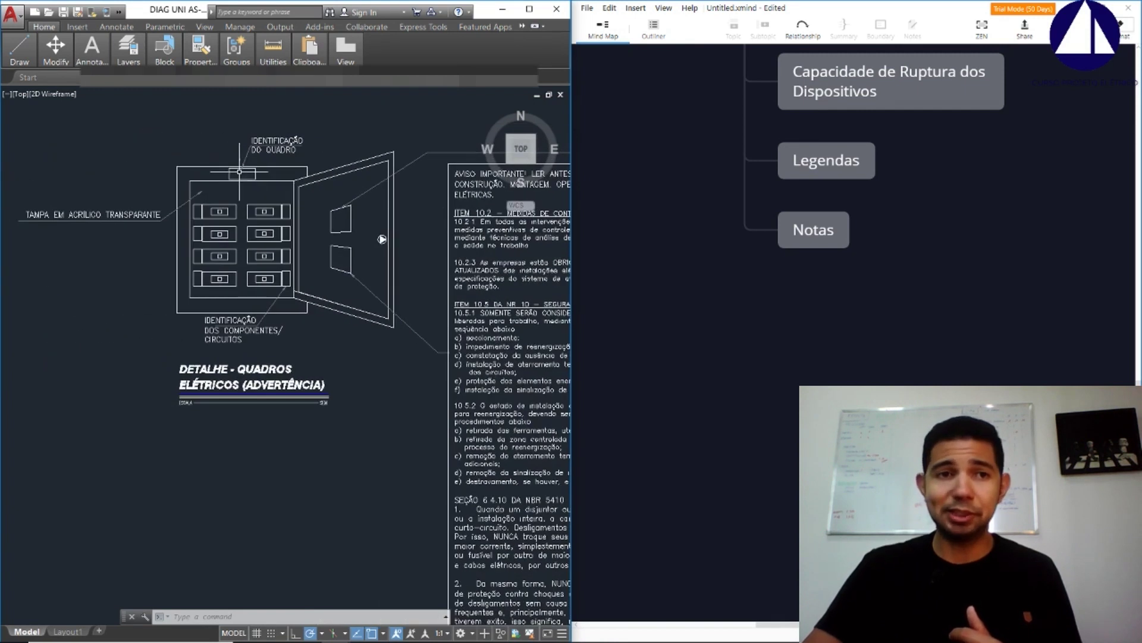
scroll(228, 178, "up", 2)
scroll(249, 184, "down", 2)
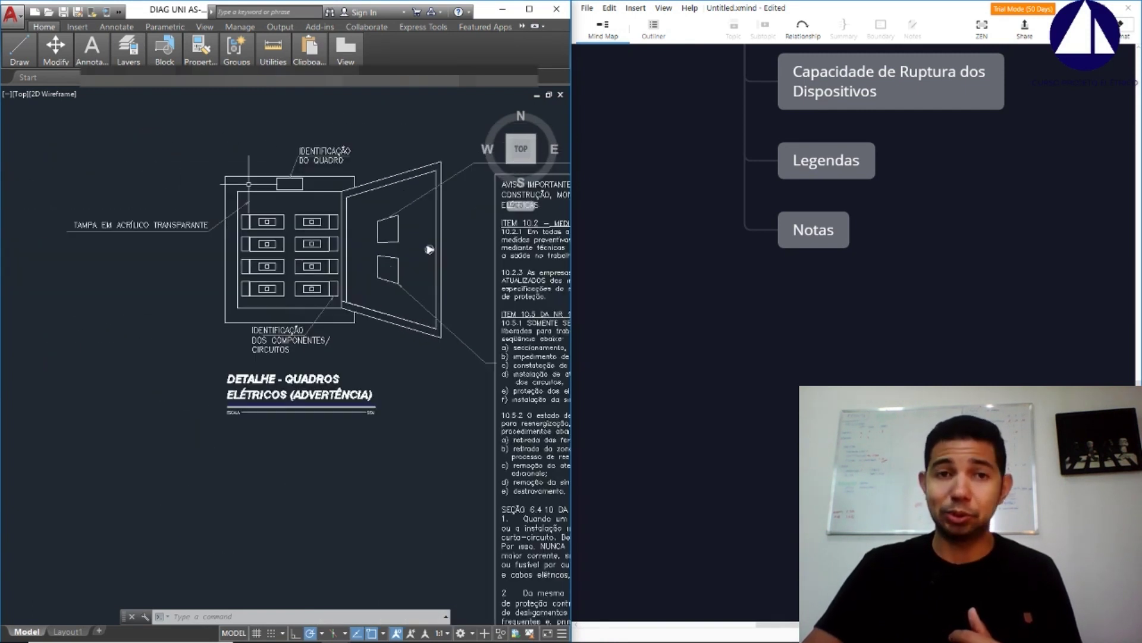
scroll(208, 174, "up", 2)
scroll(276, 173, "down", 2)
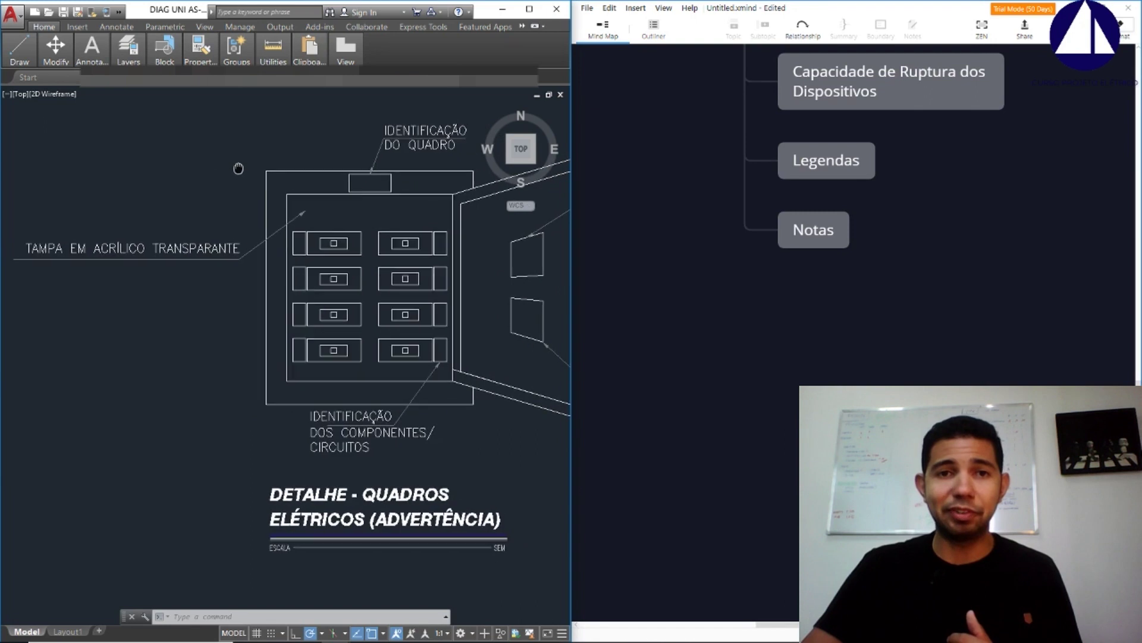
scroll(237, 171, "up", 2)
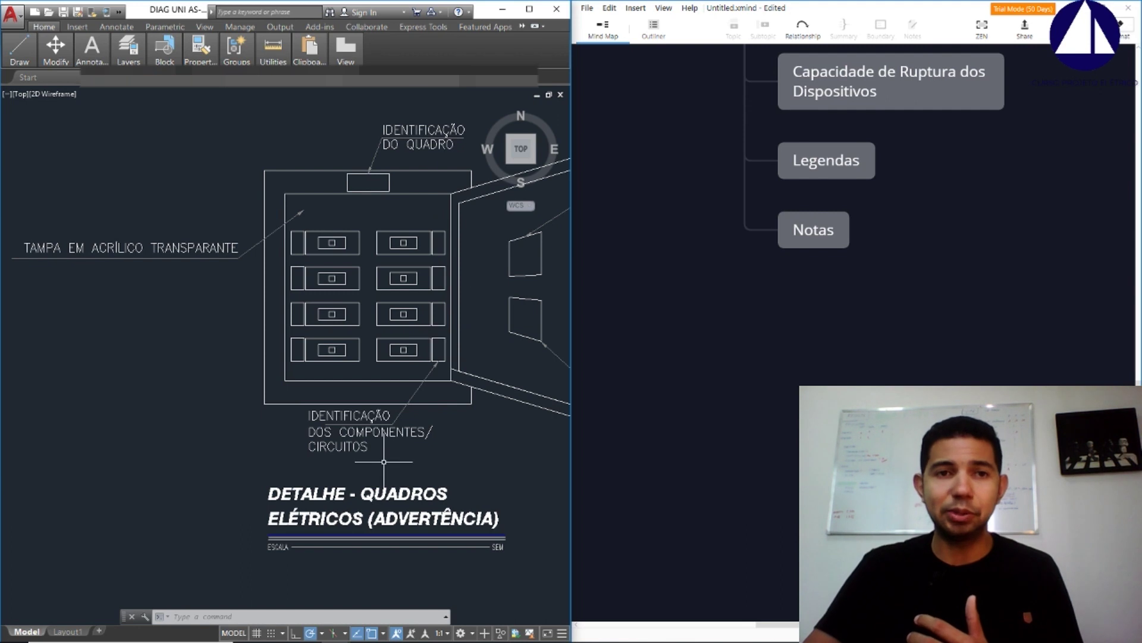
scroll(30, 237, "up", 2)
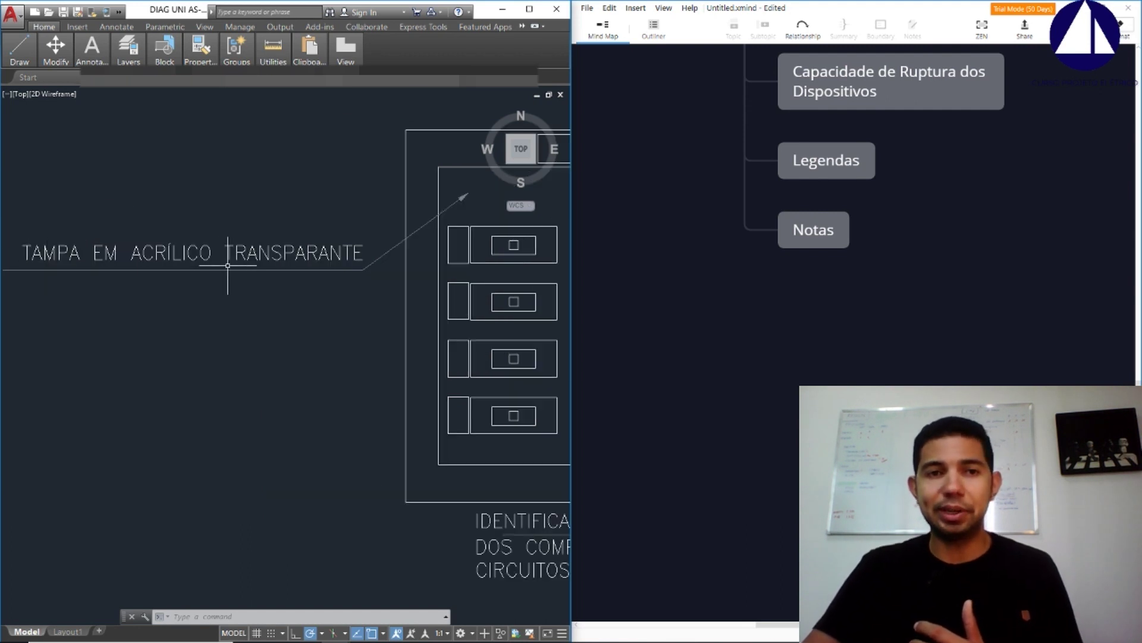
scroll(228, 266, "down", 1)
scroll(301, 224, "down", 1)
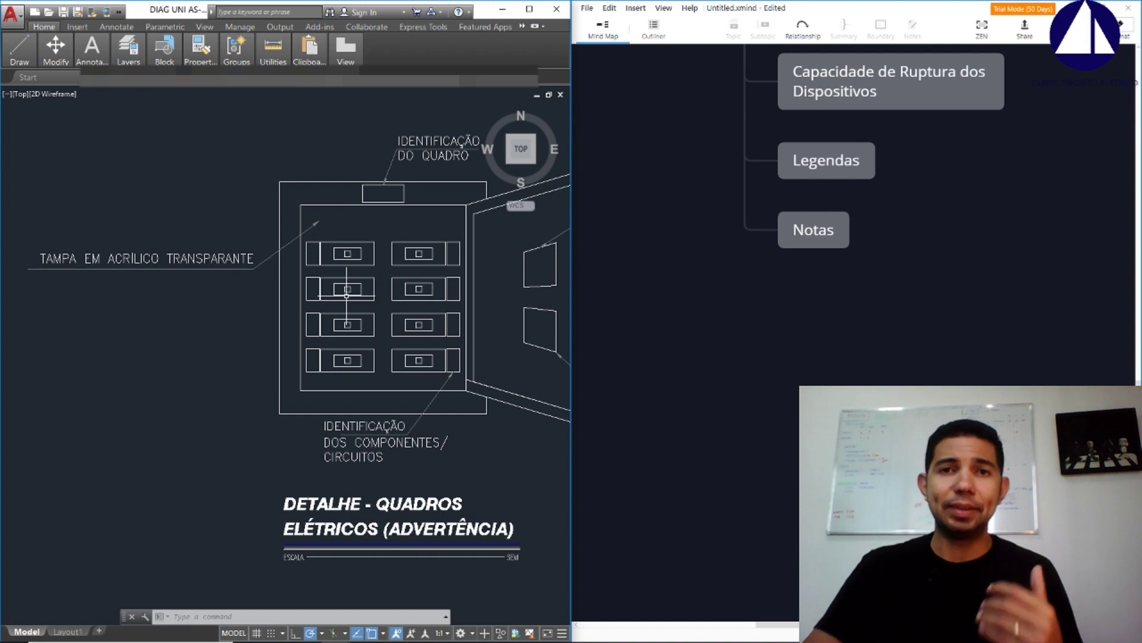
scroll(370, 304, "down", 1)
middle_click_drag(403, 280, 271, 287)
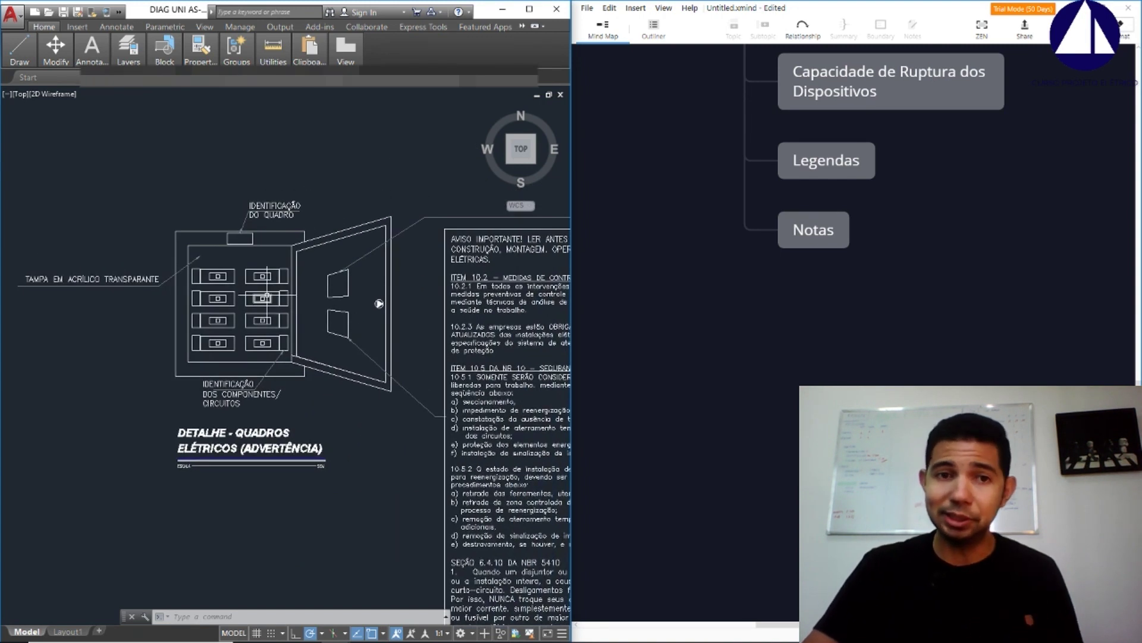
scroll(379, 304, "down", 1)
mouse_move(379, 304)
middle_mouse_down()
mouse_move(337, 300)
mouse_move(197, 245)
middle_mouse_up()
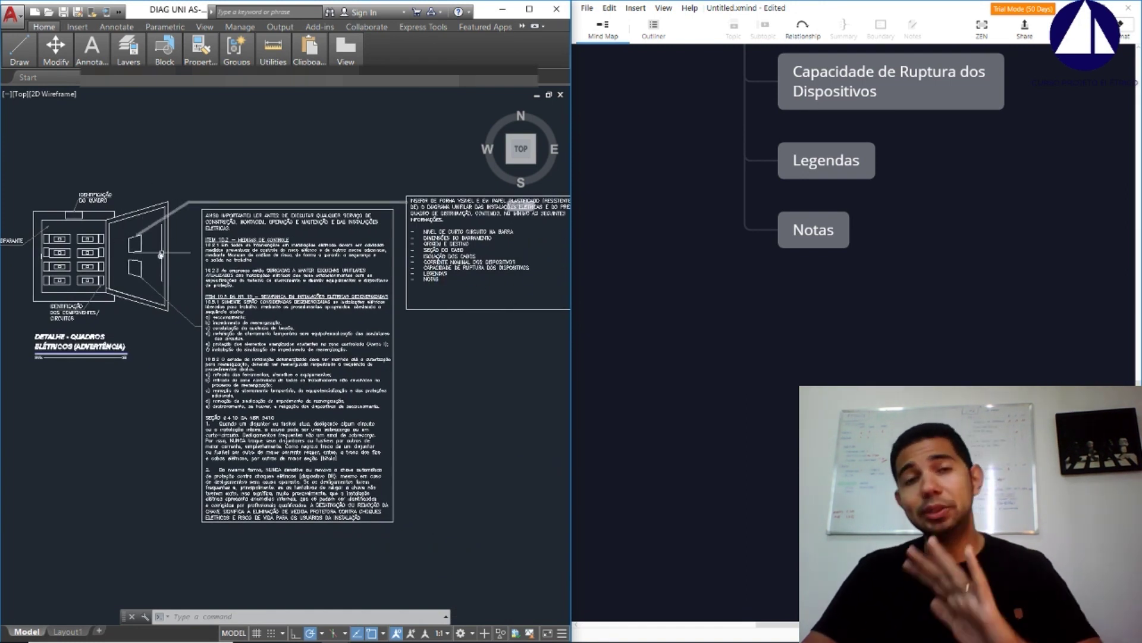
Enlarge the INSERIR DE FORMA VISÍVEL box's list from NÍVEL DE CURTO CIRCUITO to NOTAS
middle_click_drag(381, 262, 270, 242)
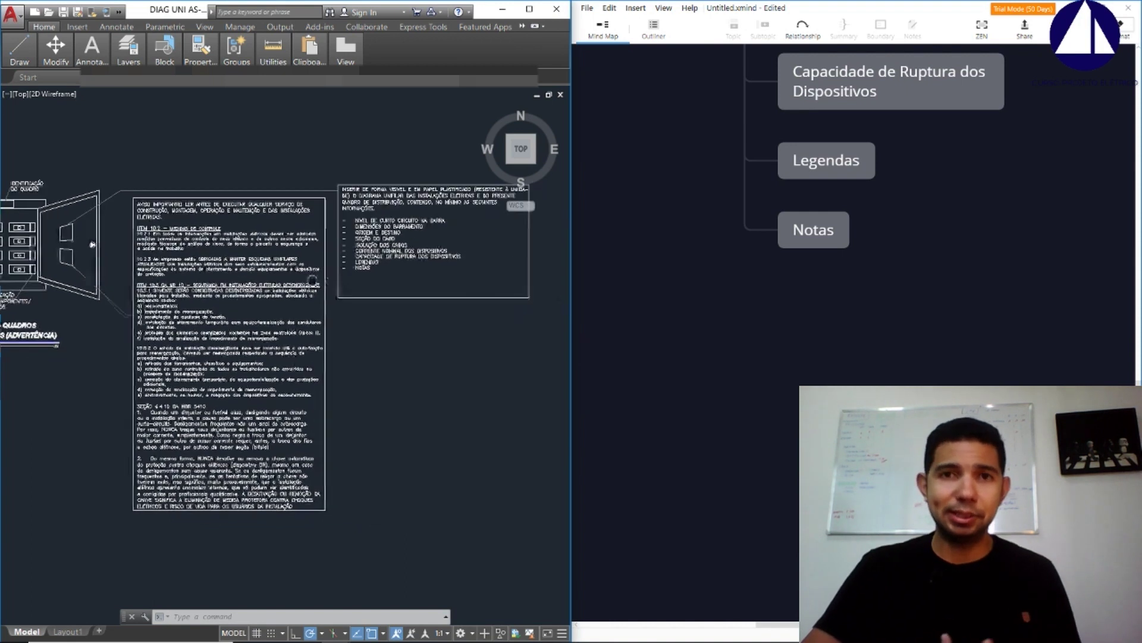
scroll(363, 172, "up", 2)
scroll(363, 172, "up", 2)
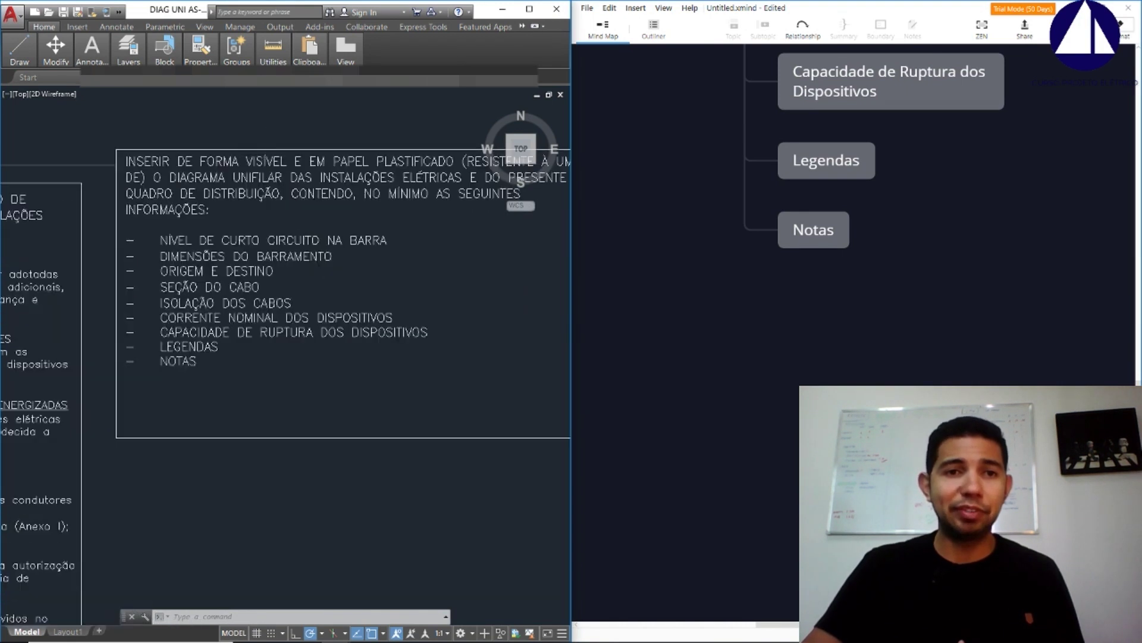
middle_click_drag(122, 213, 34, 228)
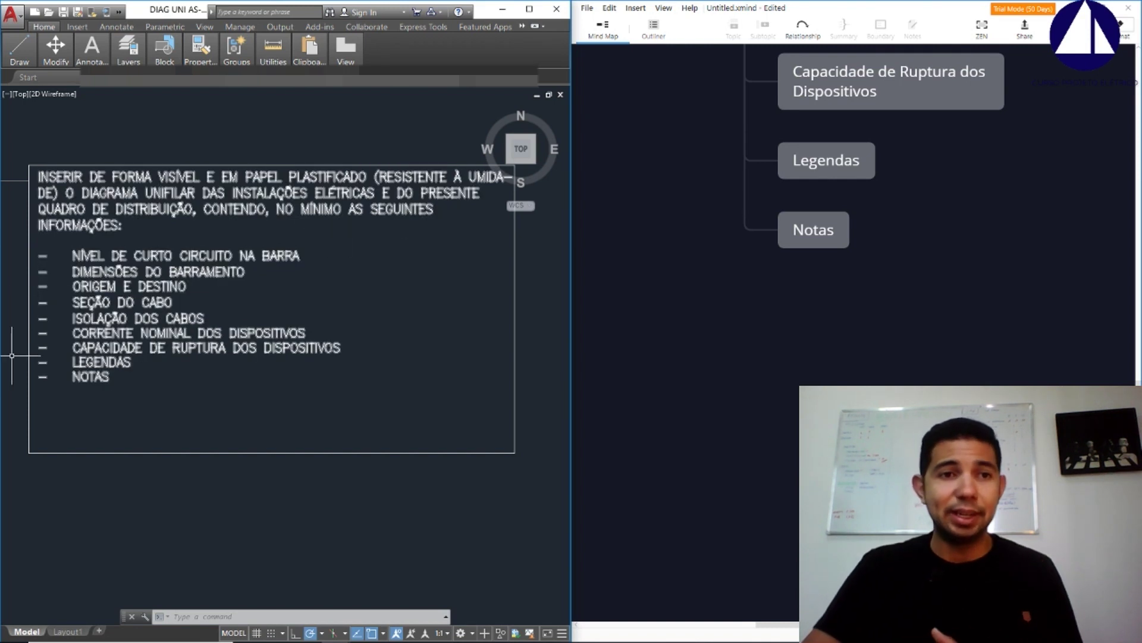
scroll(39, 376, "up", 2)
middle_click_drag(161, 177, 149, 274)
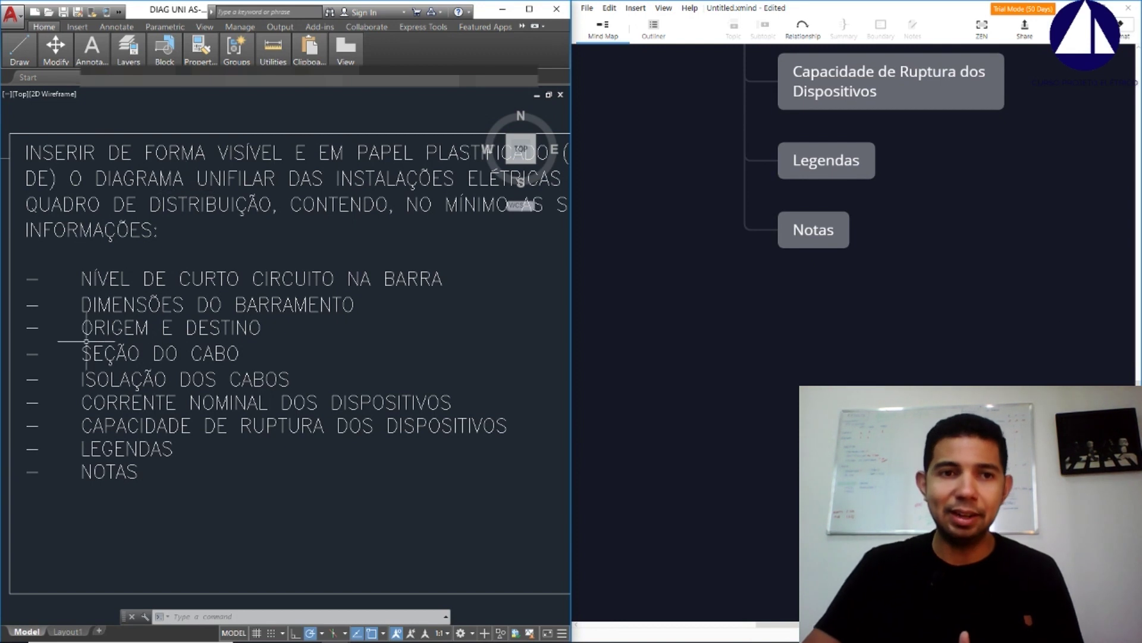
scroll(58, 425, "up", 2)
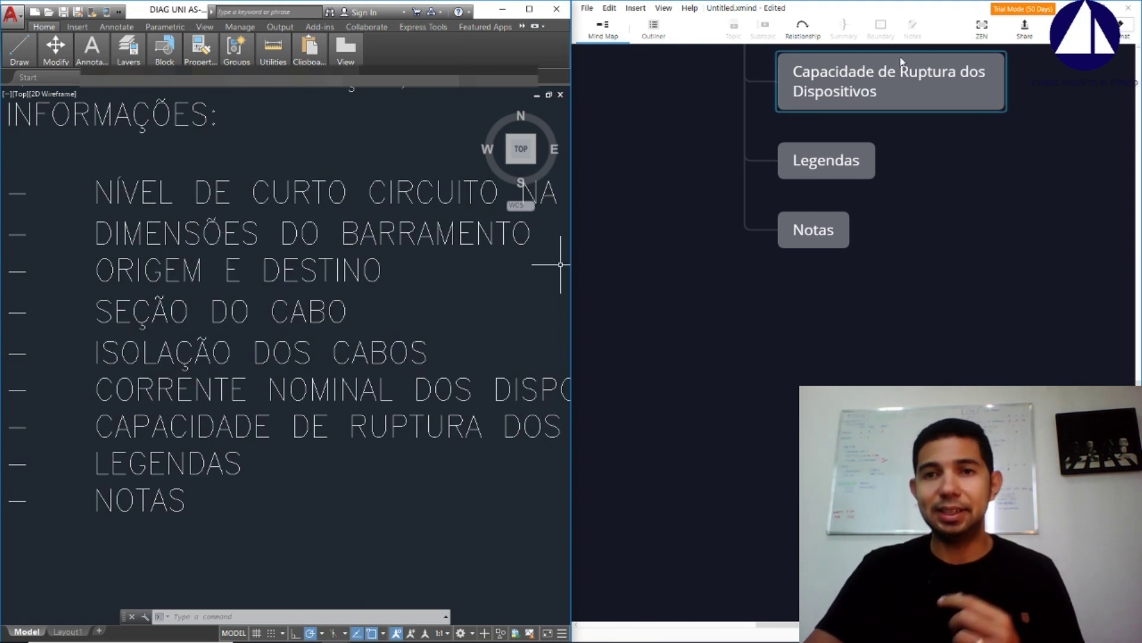
Zoom out to frame the note box, panel detail and warning notes together
scroll(845, 181, "up", 2)
scroll(845, 181, "up", 4)
scroll(966, 218, "up", 2)
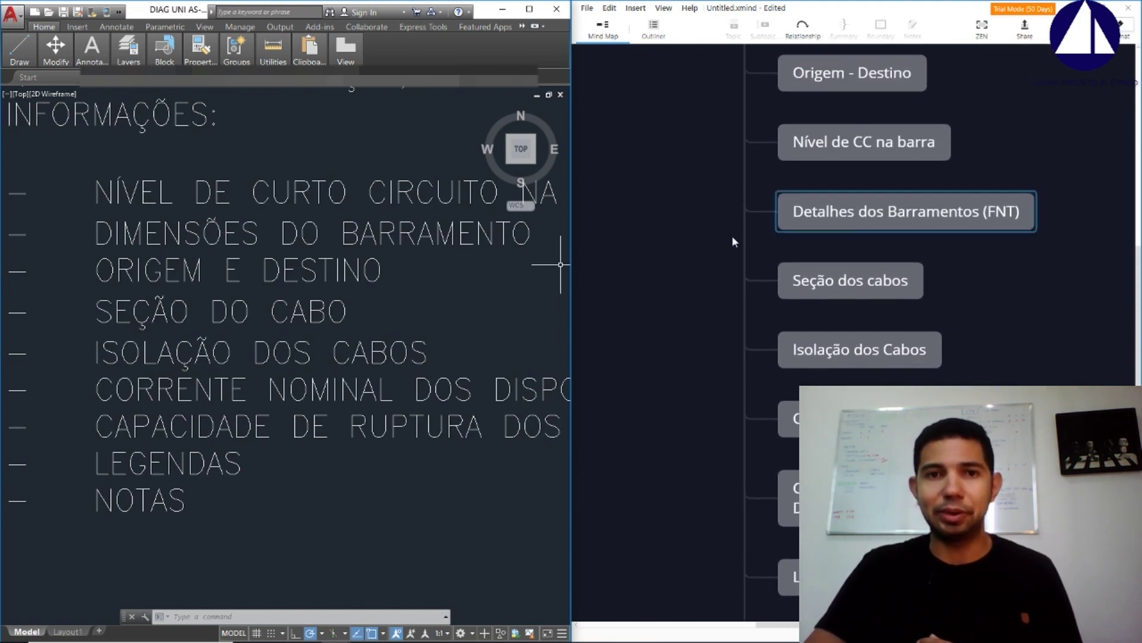
scroll(343, 247, "down", 6)
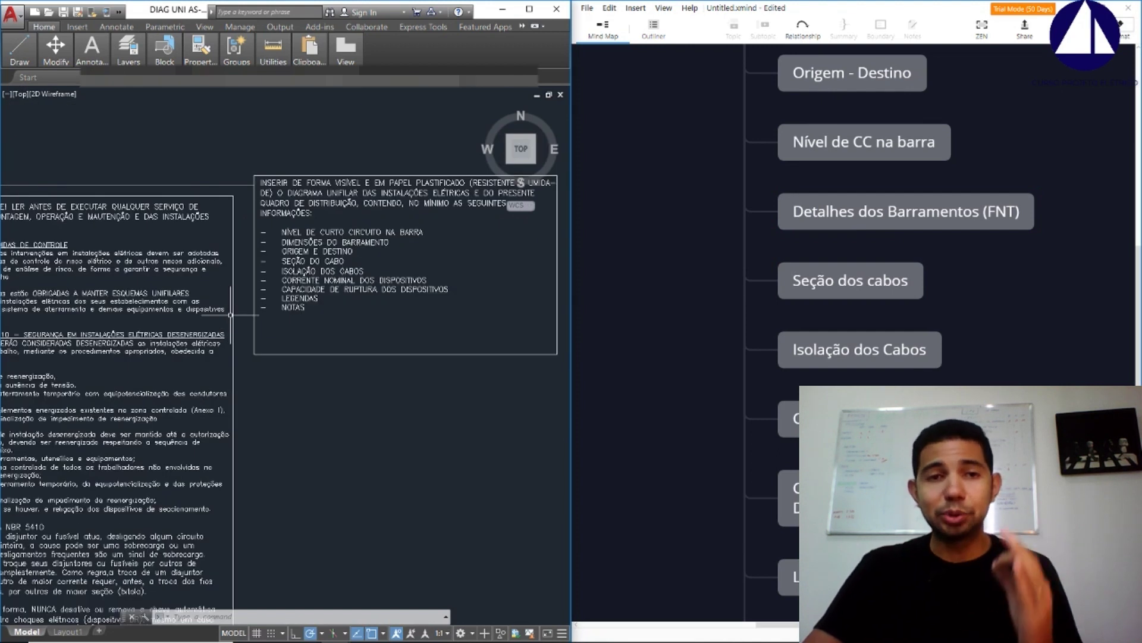
middle_click_drag(231, 314, 259, 316)
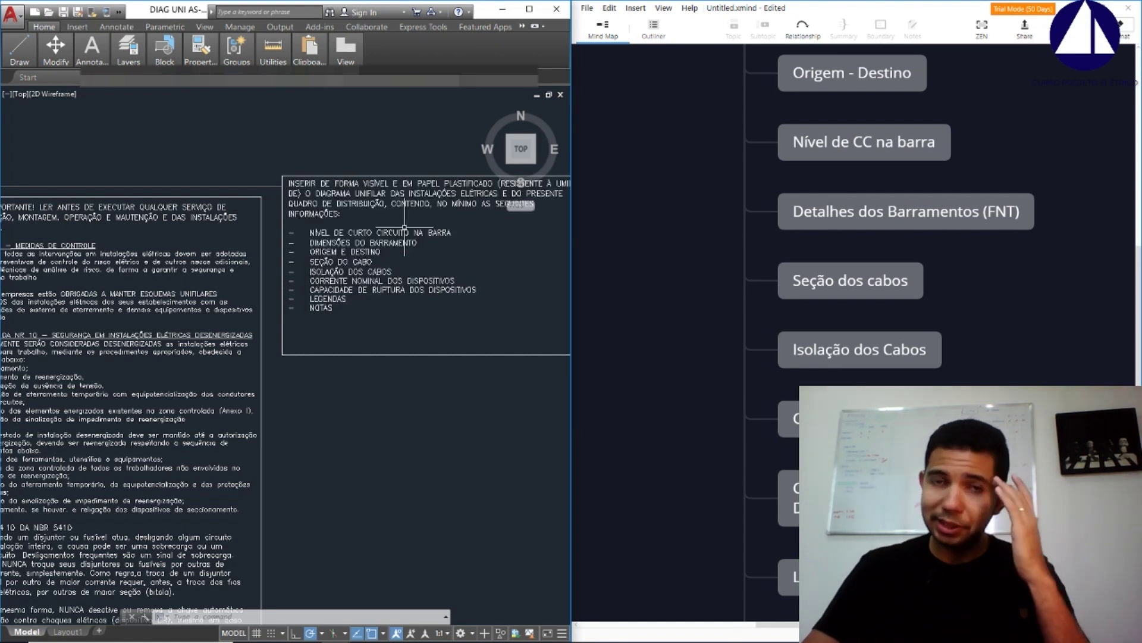
scroll(404, 229, "down", 5)
scroll(232, 271, "up", 2)
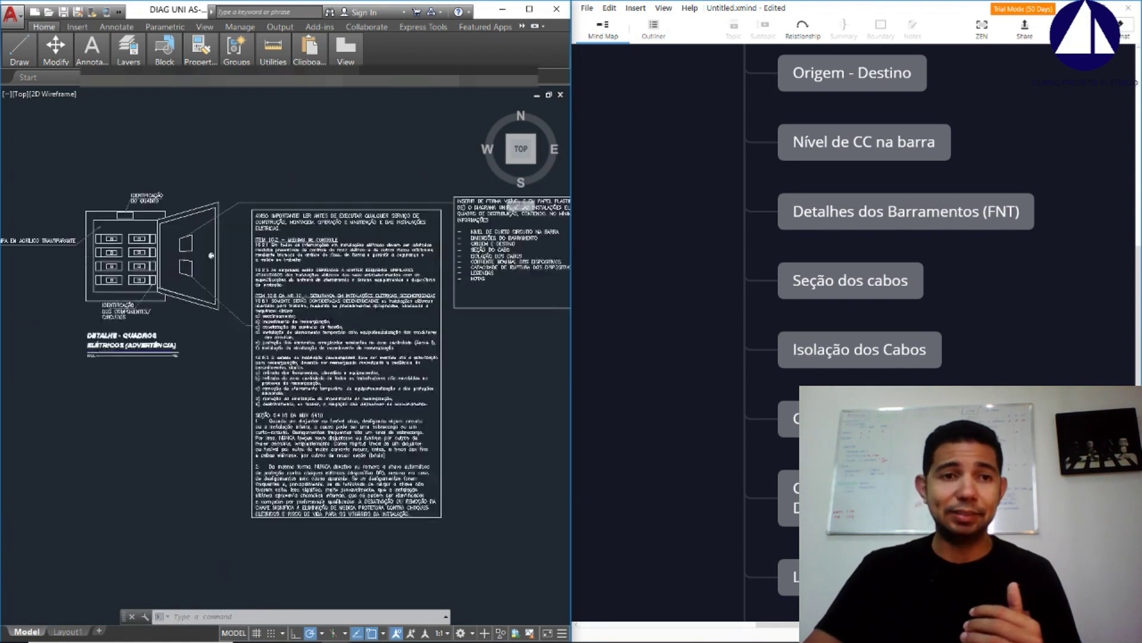
scroll(232, 271, "up", 2)
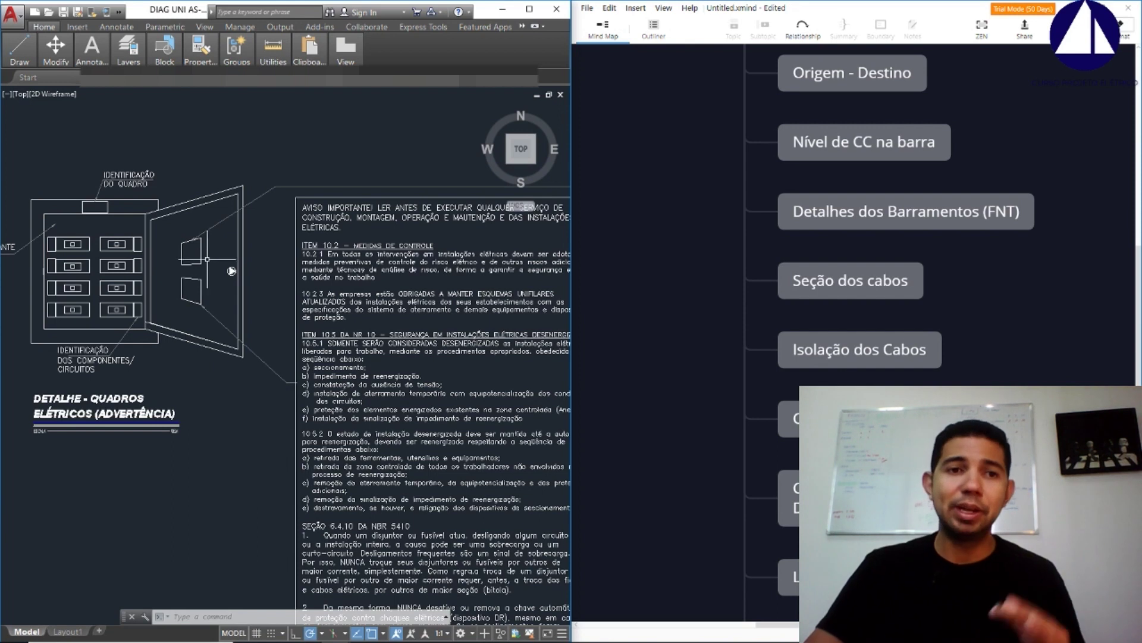
middle_click_drag(229, 293, 296, 247)
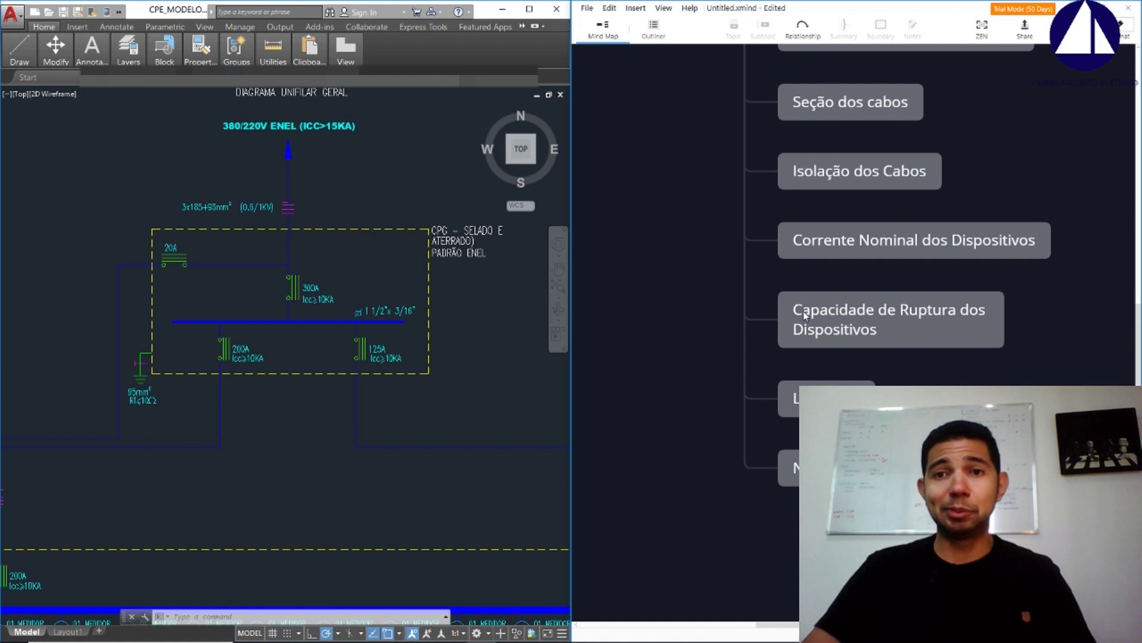
scroll(859, 265, "up", 1)
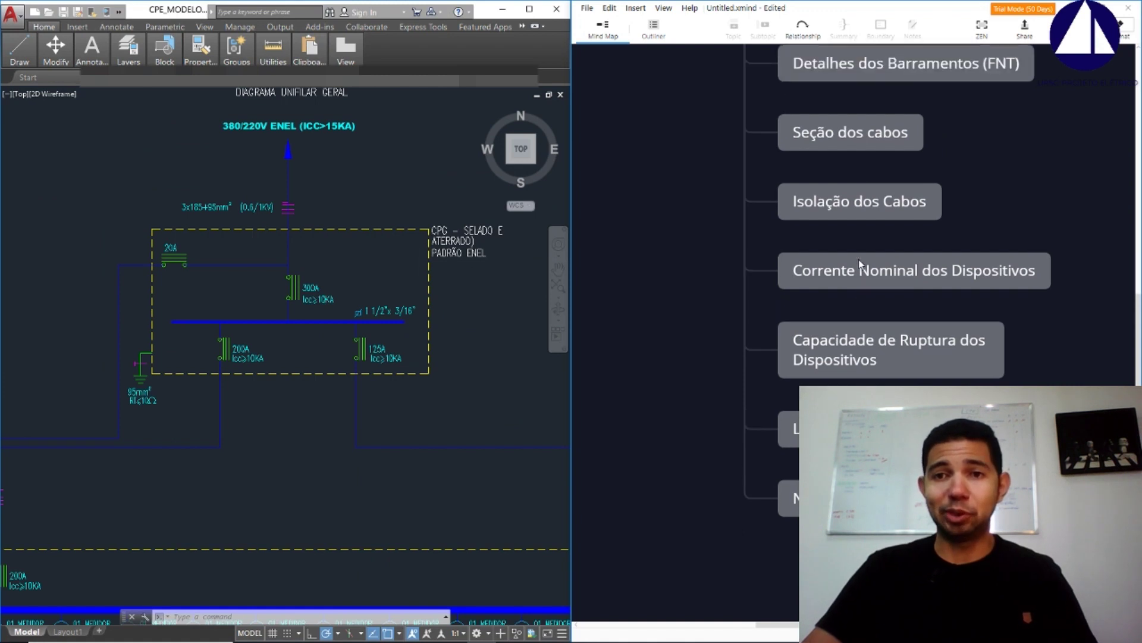
scroll(859, 265, "down", 2, "ctrl")
scroll(851, 202, "up", 4)
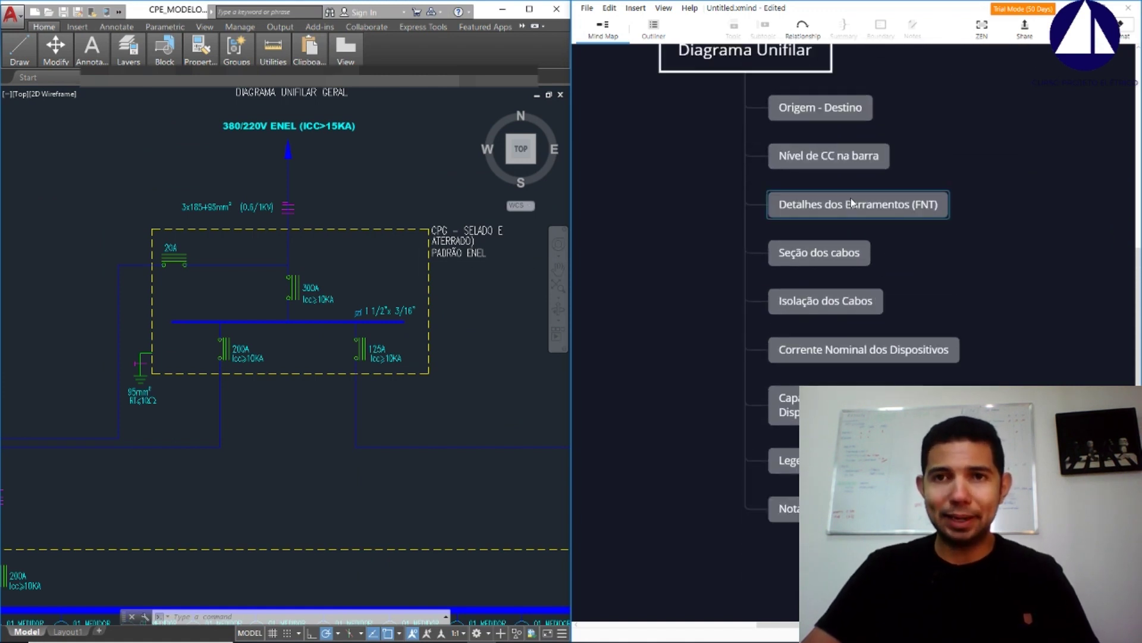
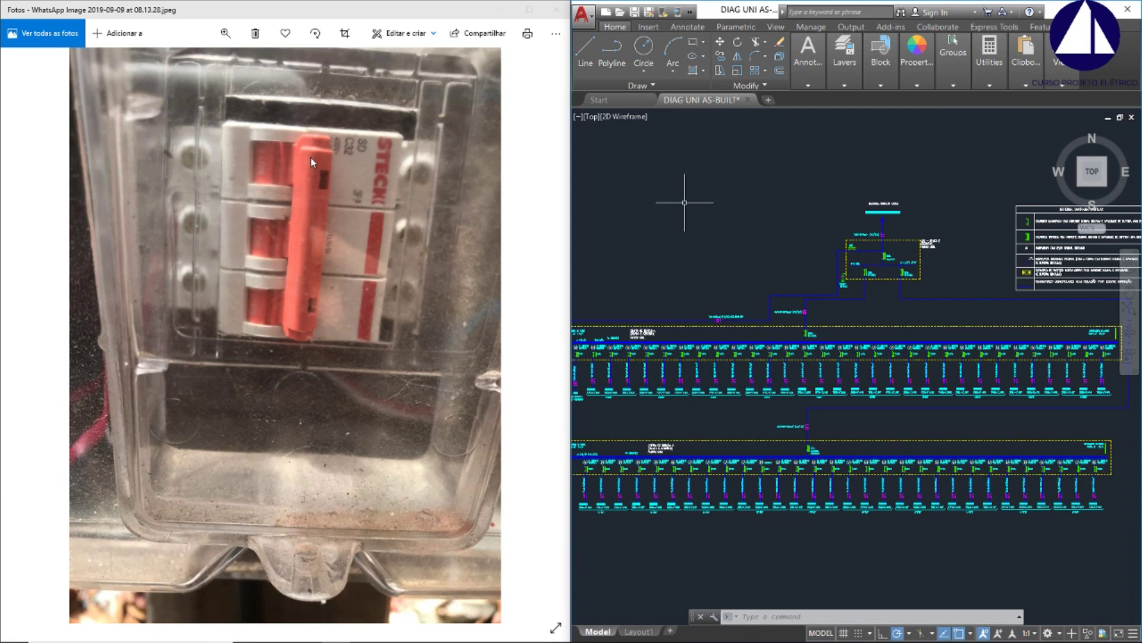
Zoom and pan onto the ENEL supply title and the CPG box with its 300A main breaker
key("Escape")
key("Escape")
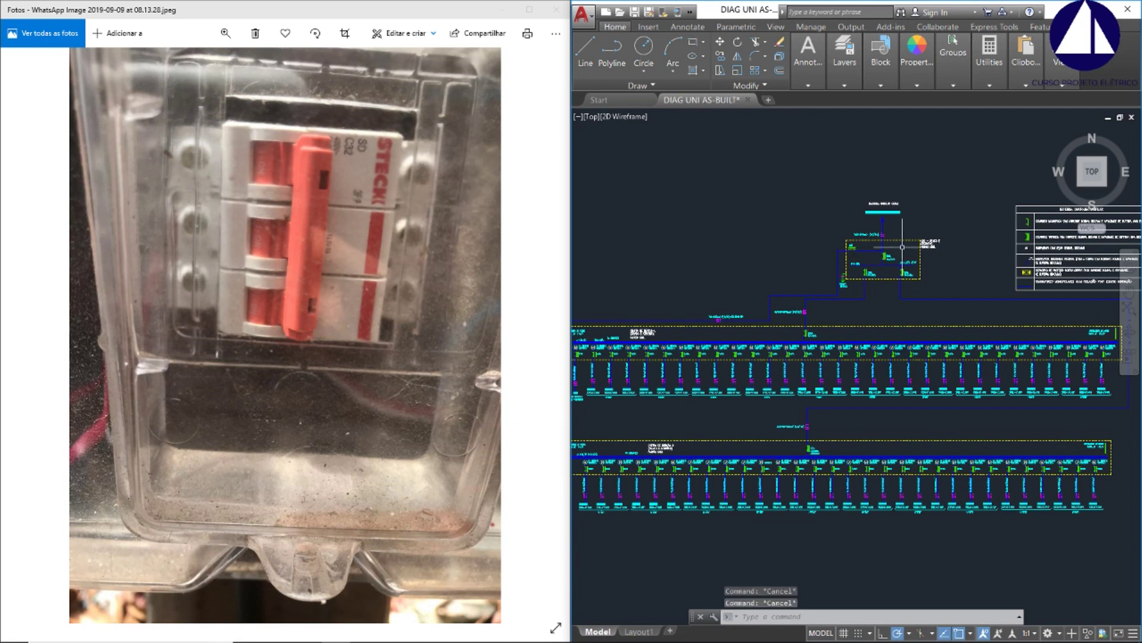
scroll(903, 247, "up", 6)
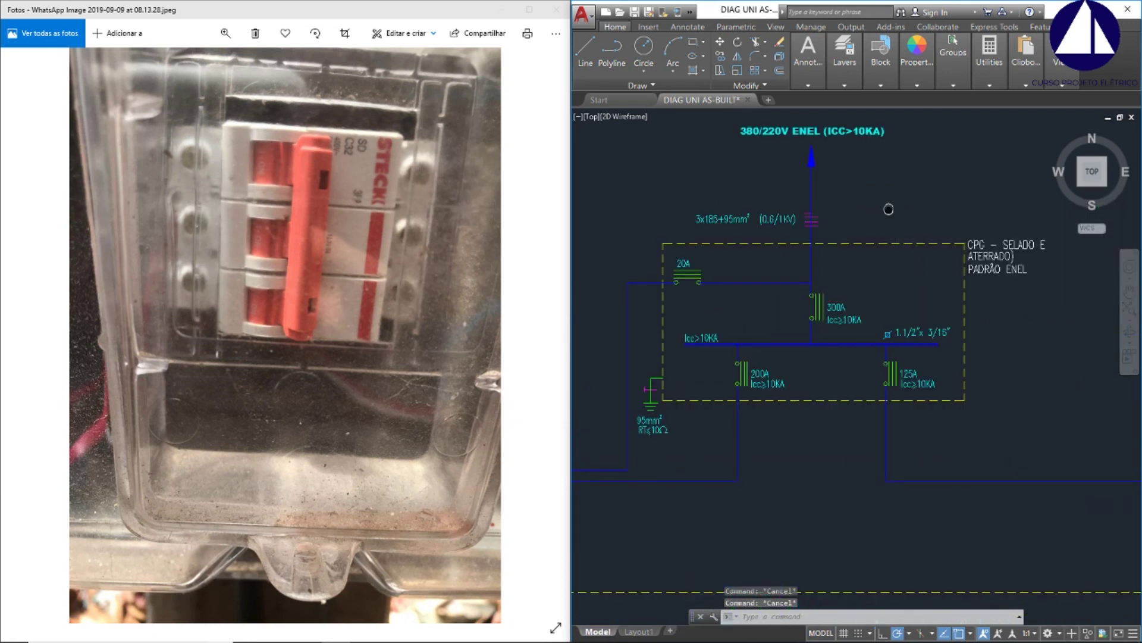
middle_click_drag(888, 209, 901, 268)
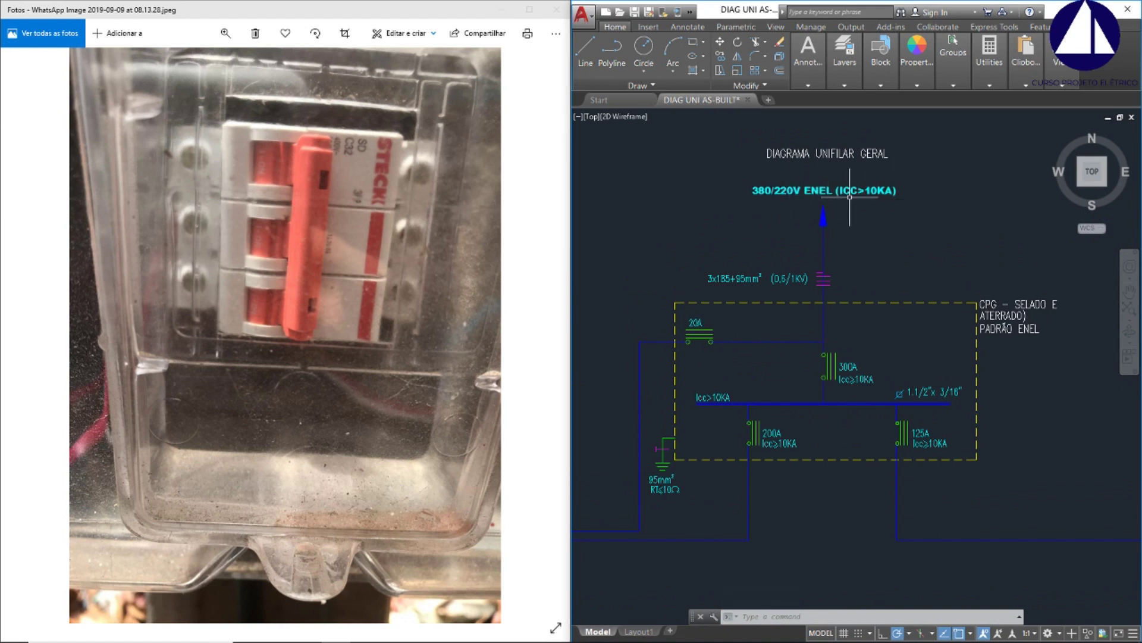
scroll(857, 238, "up", 2)
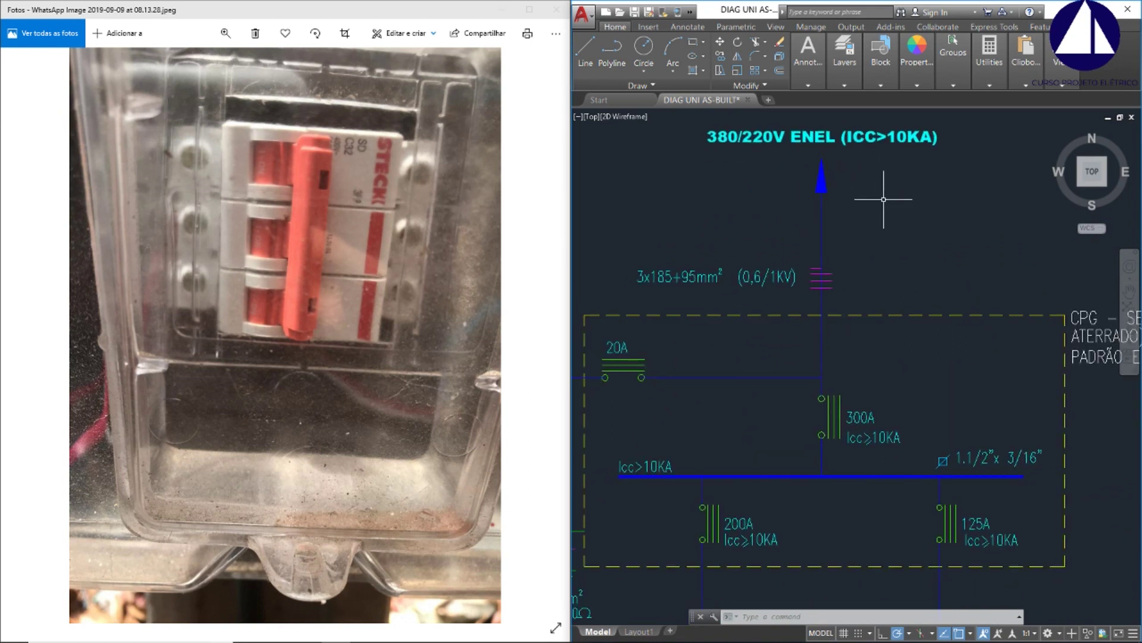
scroll(884, 200, "down", 2)
middle_click_drag(867, 173, 856, 133)
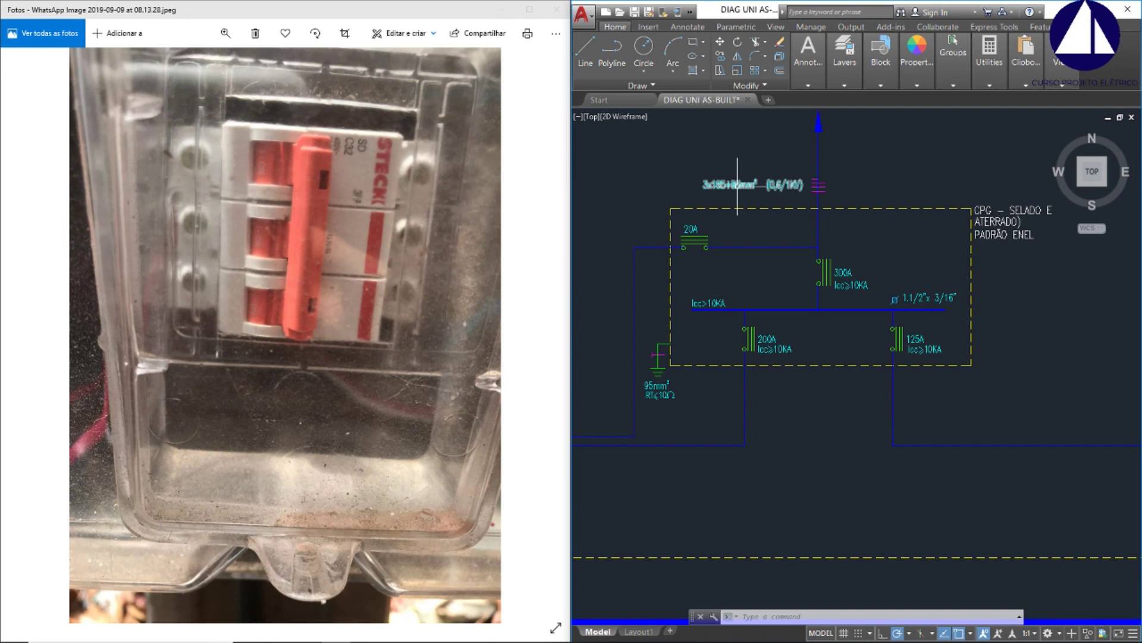
Edit the CPG incoming feeder label from 3x185+95mm² to 3x6+6mm² (0,6/1kV)
left_click(735, 185)
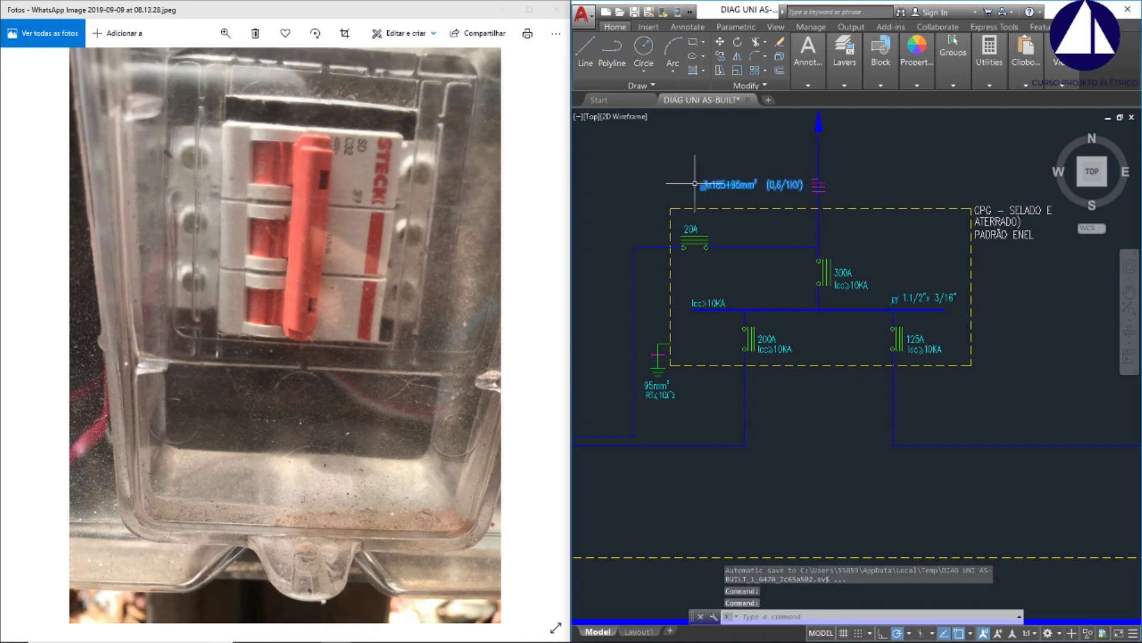
double_click(727, 185)
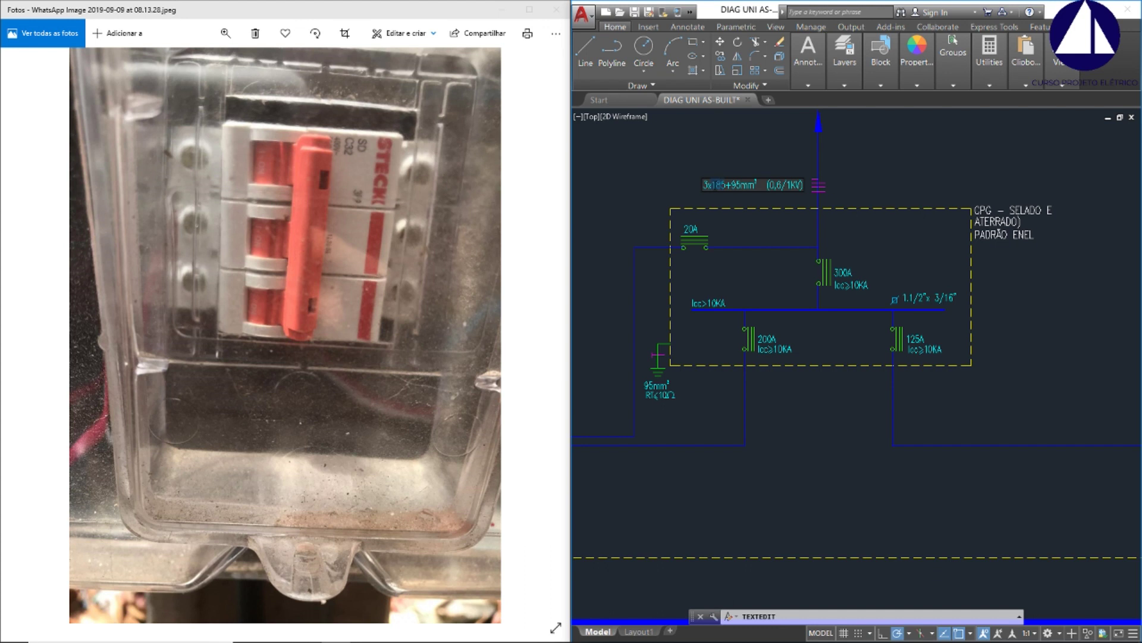
key("BackSpace")
key("BackSpace")
key("BackSpace")
key("Delete")
key("Delete")
type("6")
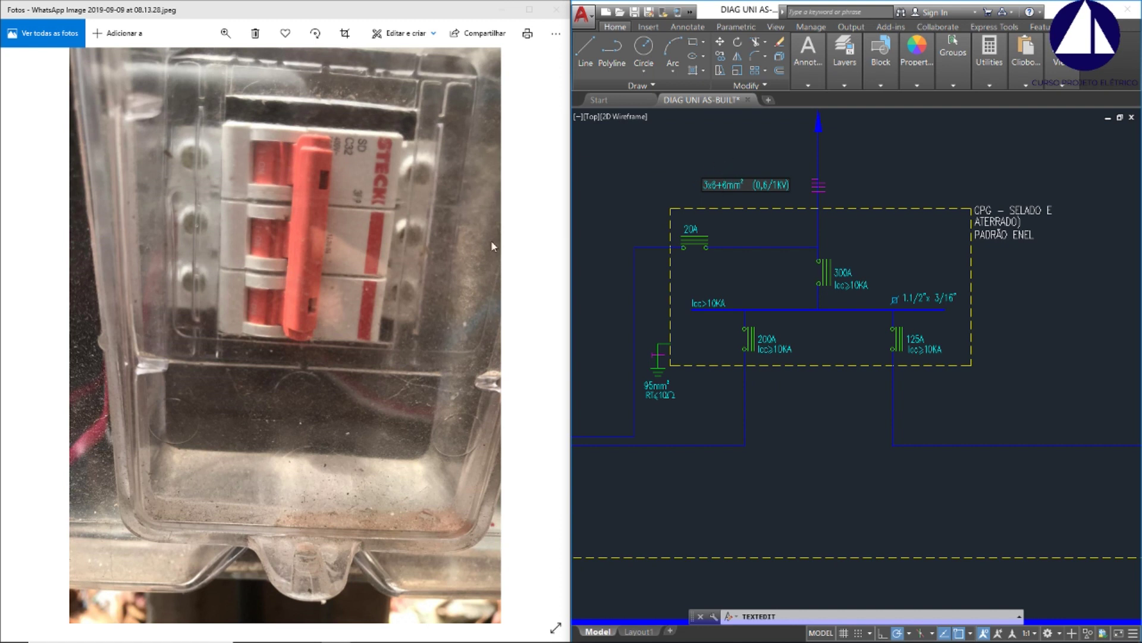
key("BackSpace")
type("6")
key("Return")
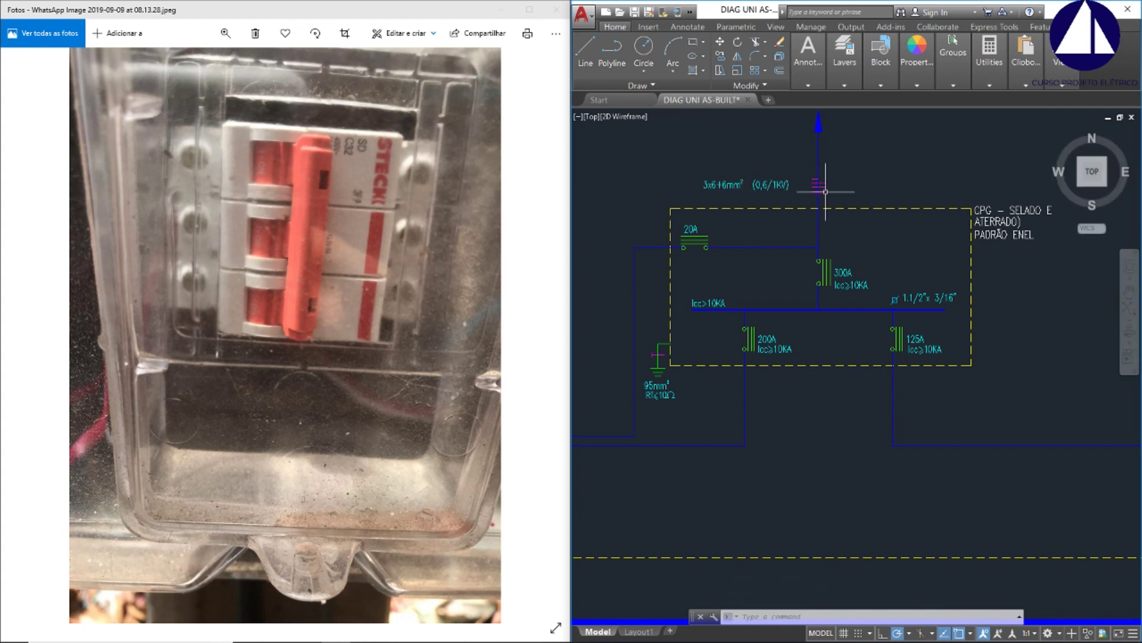
Erase the busbar and breaker block inside the CPG box
left_click(690, 294)
left_click(737, 318)
key("Delete")
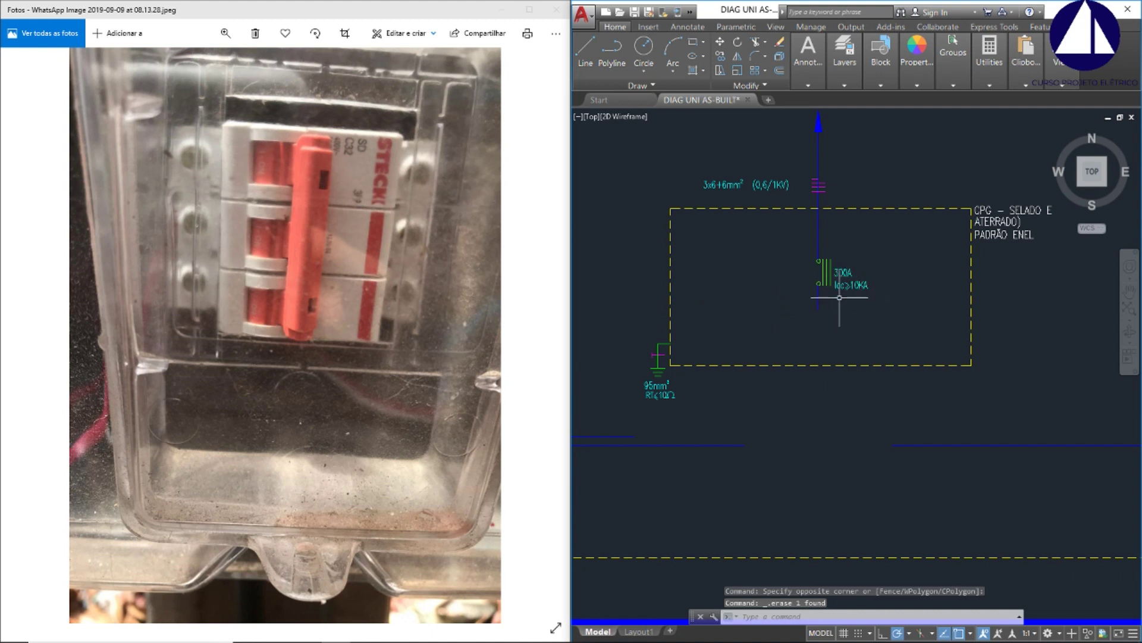
Stretch the line below the 300A breaker down onto the busbar below the box
left_click(819, 305)
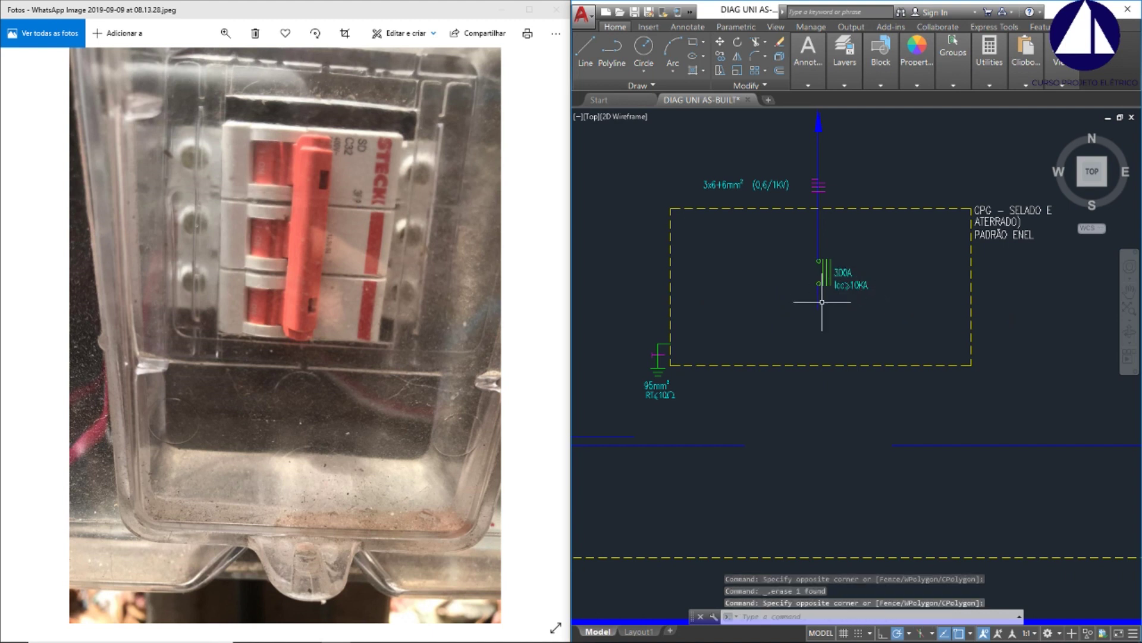
left_click(819, 297)
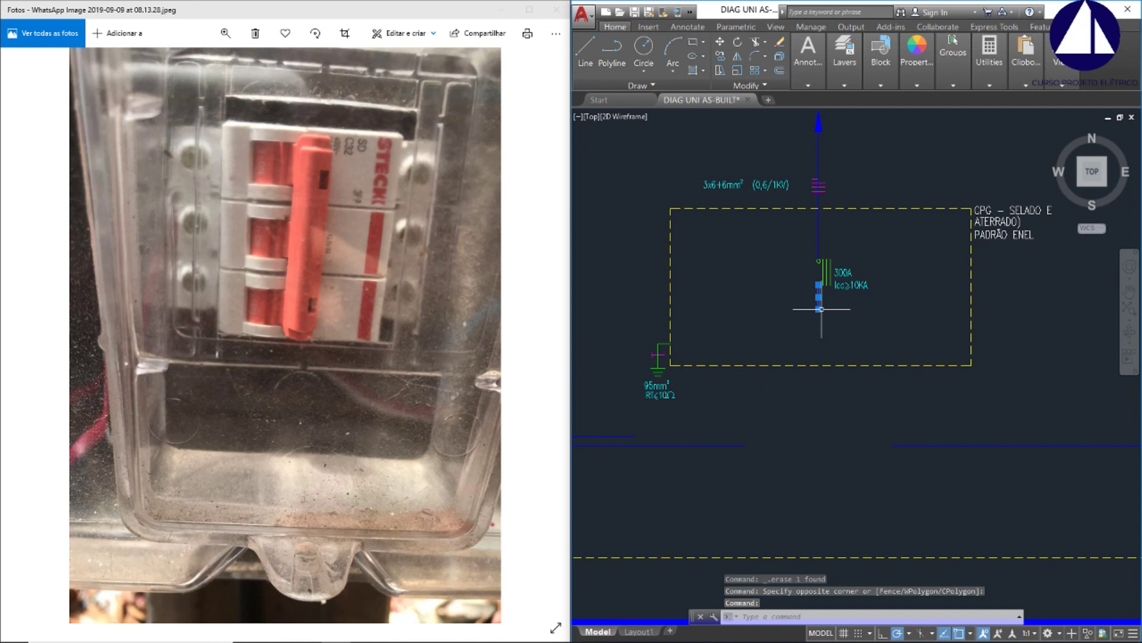
scroll(851, 353, "down", 2)
middle_click_drag(853, 353, 836, 310)
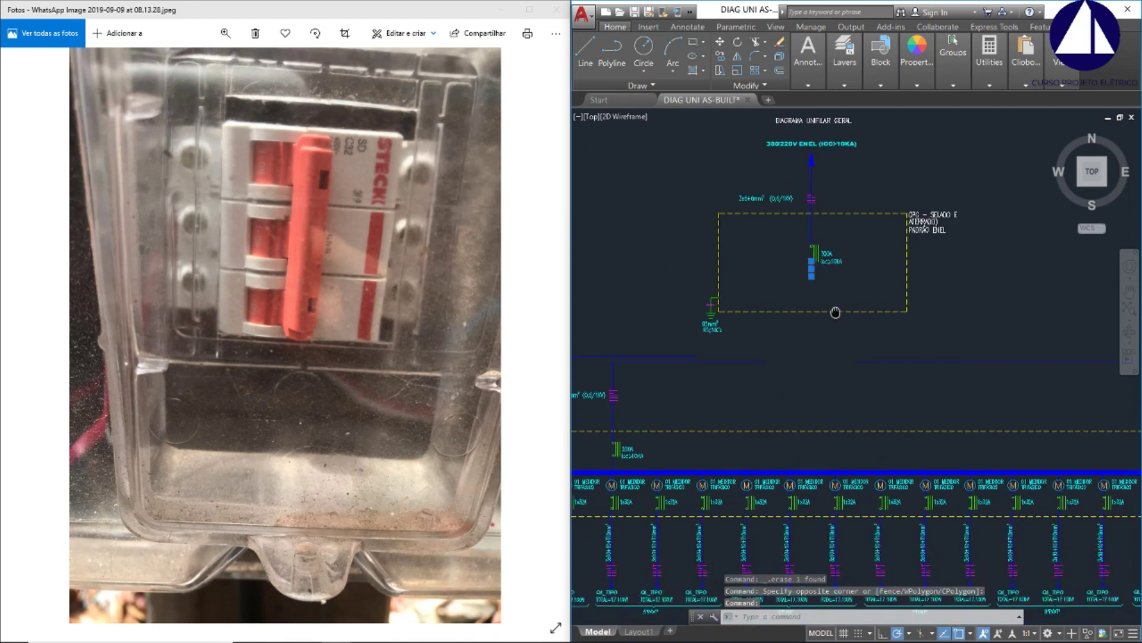
left_click(813, 283)
key("Escape")
left_click(811, 276)
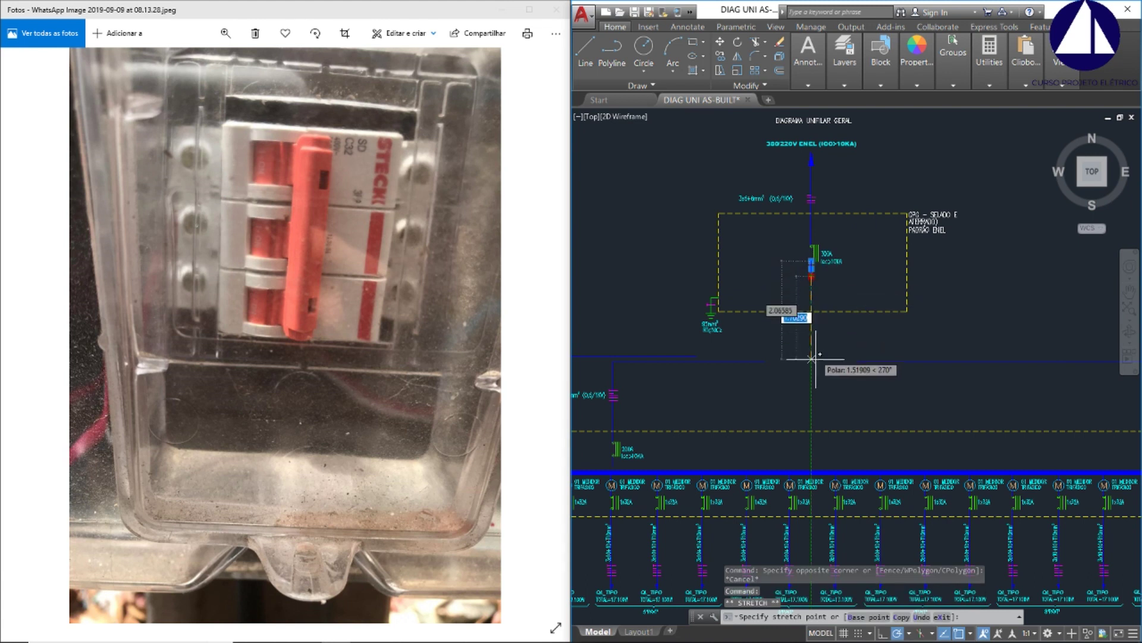
left_click(816, 472)
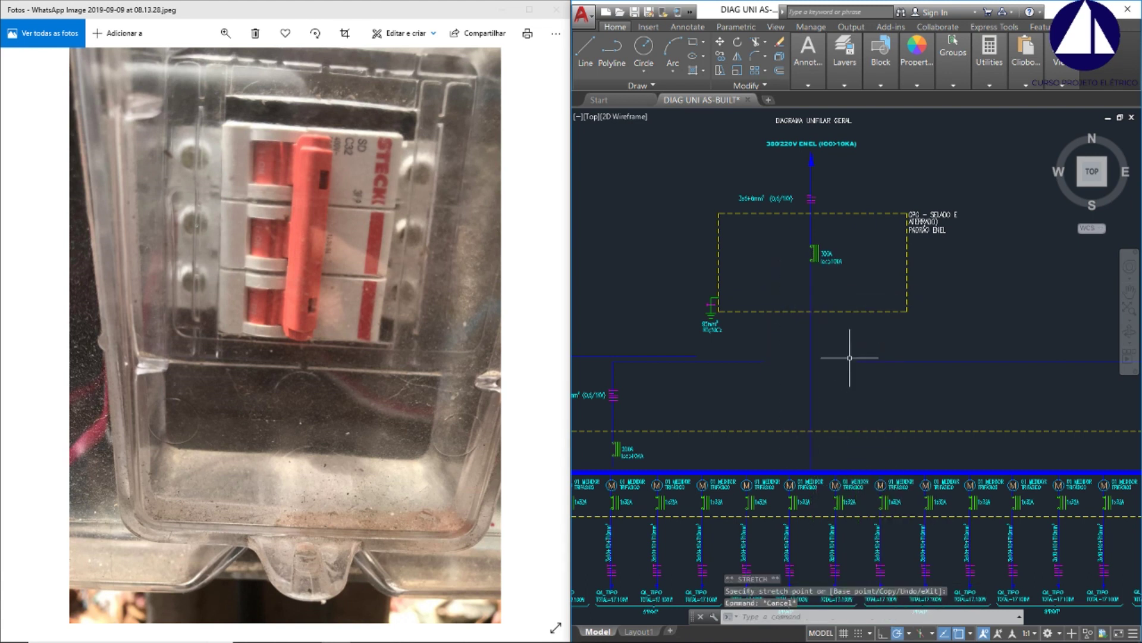
scroll(877, 221, "up", 4)
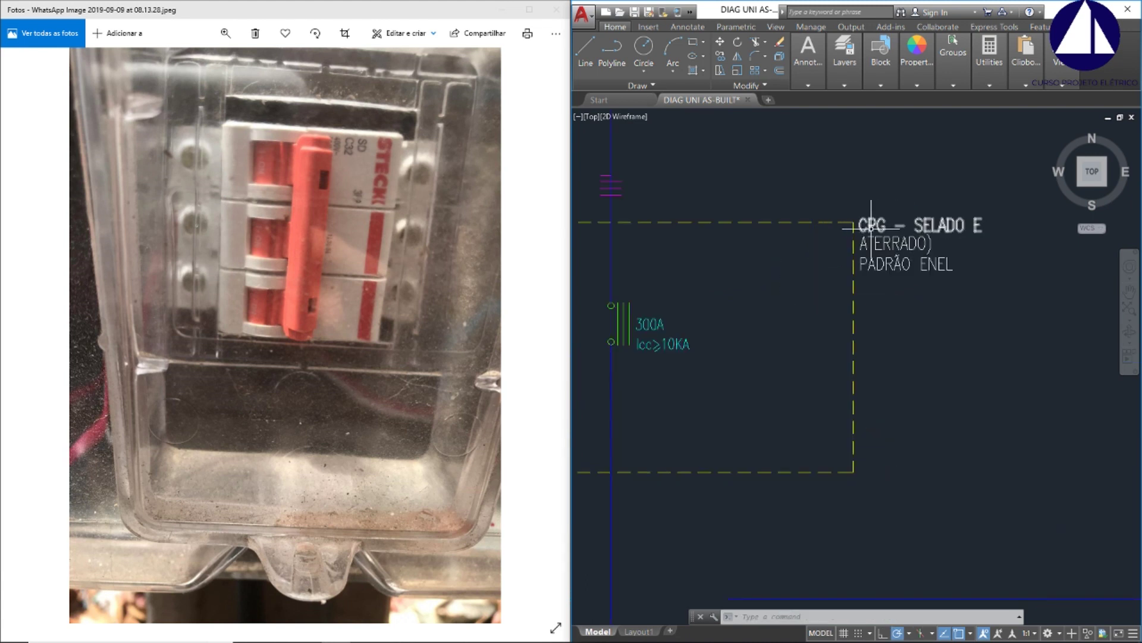
Rename the 'CPG - SELADO' label's first line to 'CM- CENTRO DE MEDIÇÃO'
double_click(910, 229)
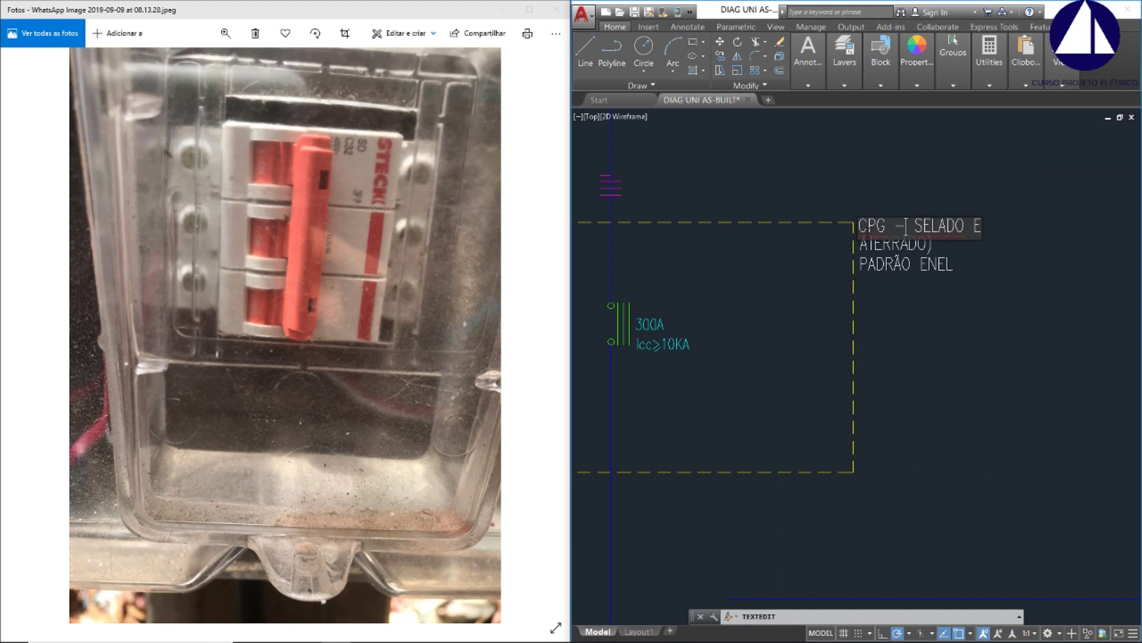
key("shift+Right")
key("shift+Right")
key("shift+Right")
key("shift+Right")
key("shift+Right")
key("shift+Right")
key("shift+Right")
key("shift+Right")
type("CM")
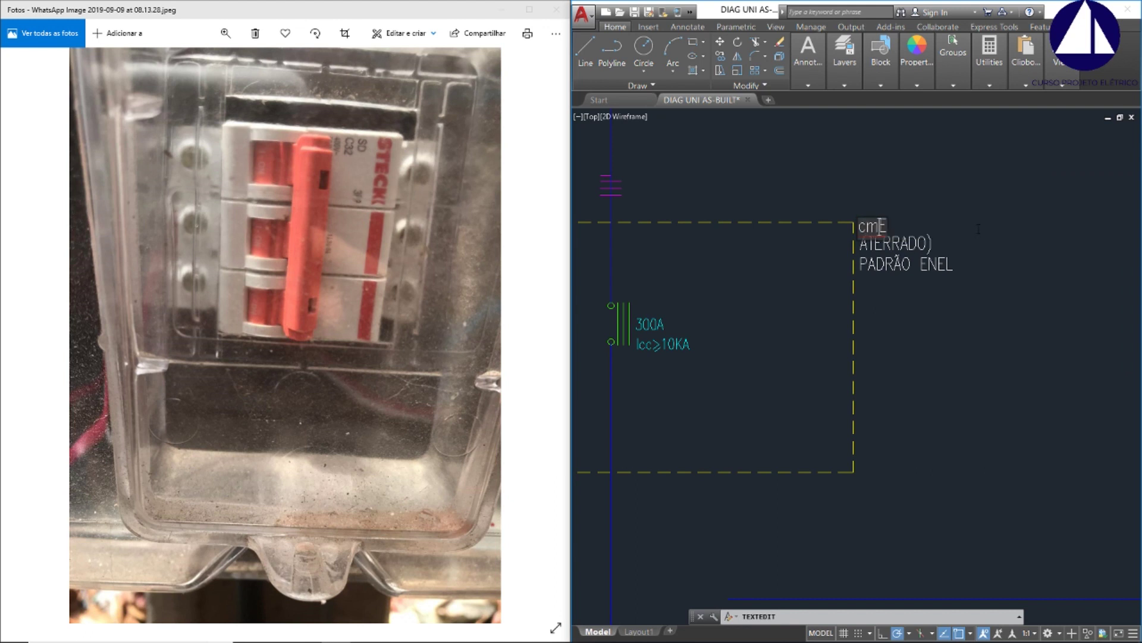
key("BackSpace")
type("M- CENTRO")
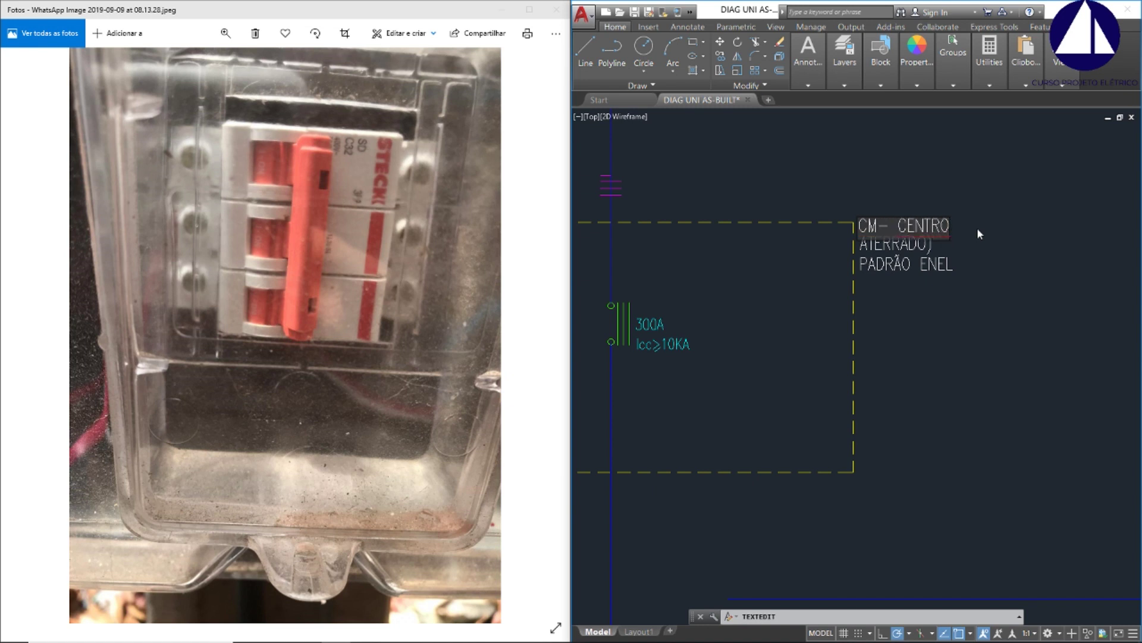
left_click(965, 172)
left_click(943, 229)
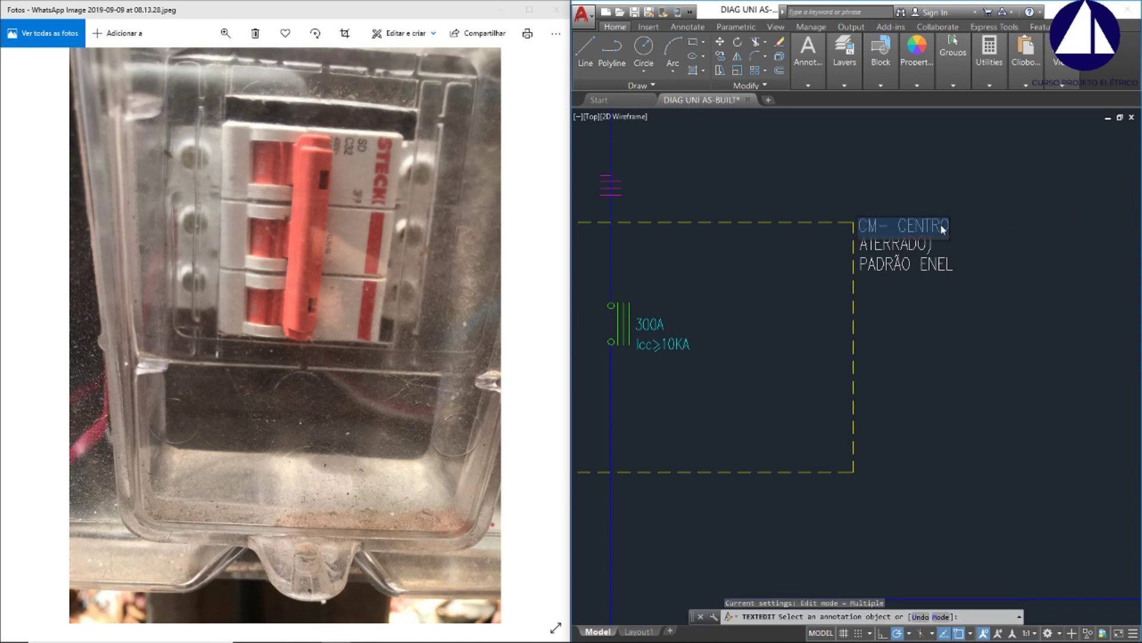
type(" DE MEDI")
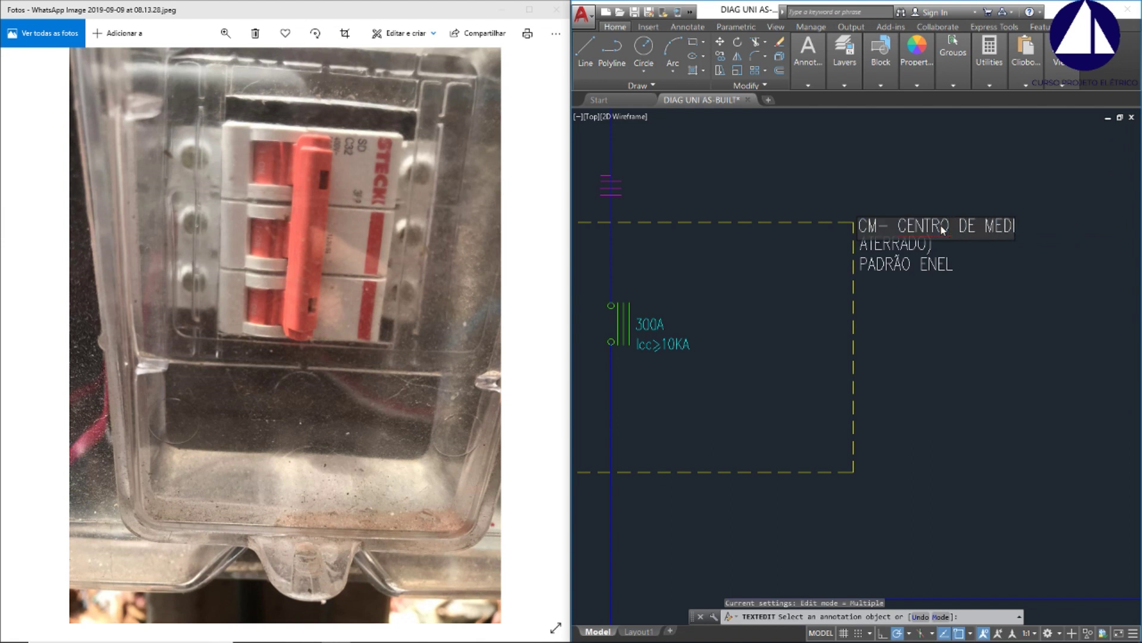
type("ÇÃO")
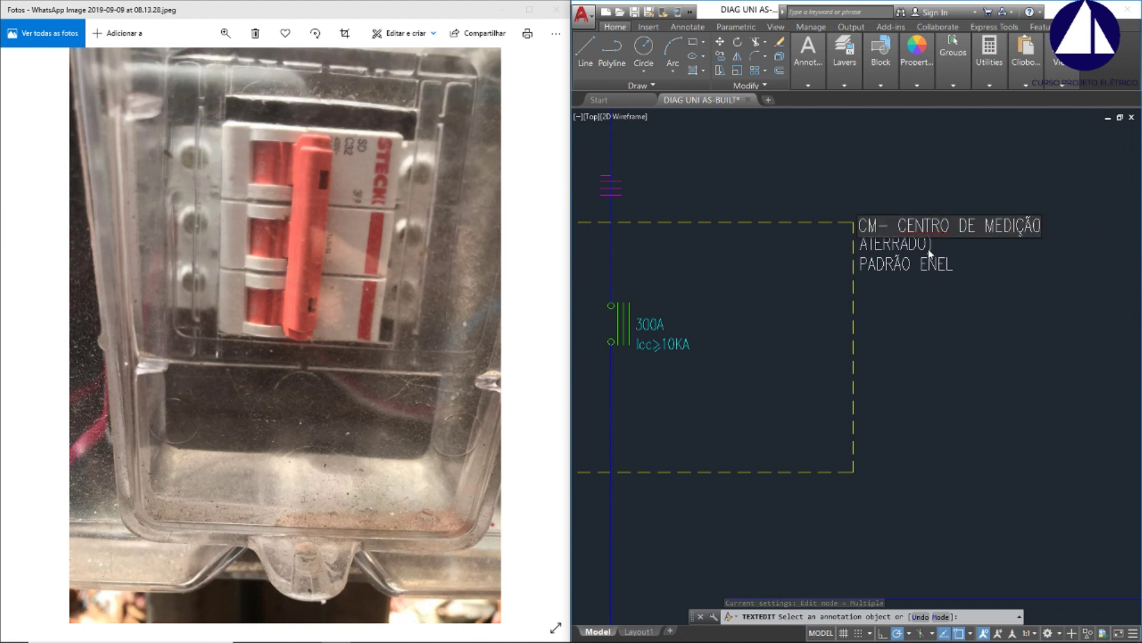
key("Return")
Add the opening parenthesis so the second line reads '(ATERRADO)'
left_click(889, 242)
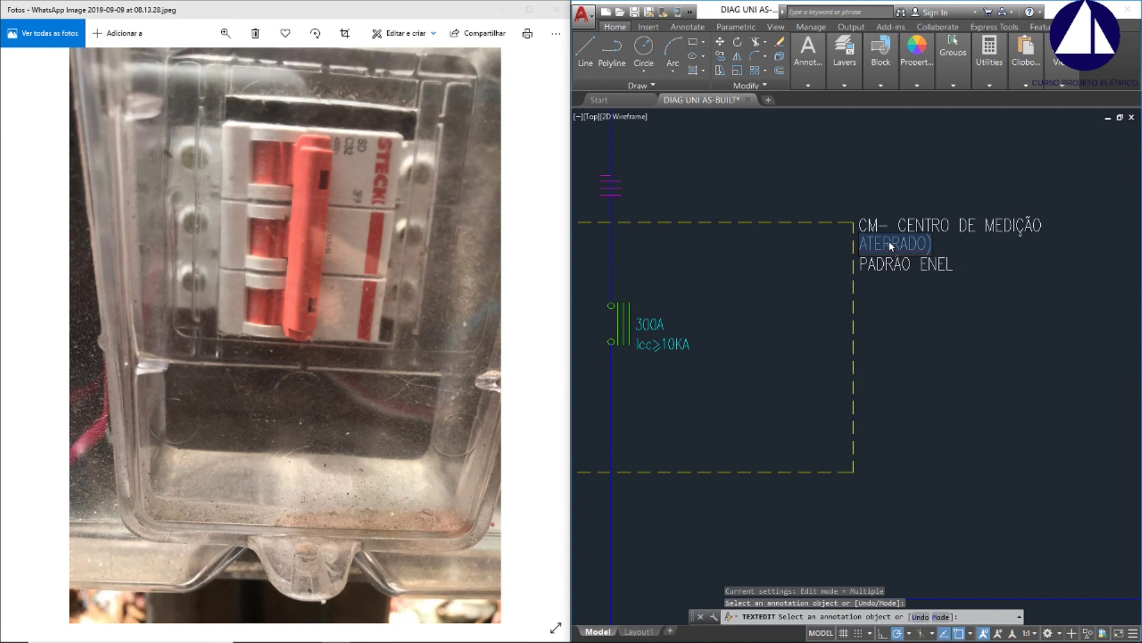
type("(")
key("Escape")
left_click(950, 194)
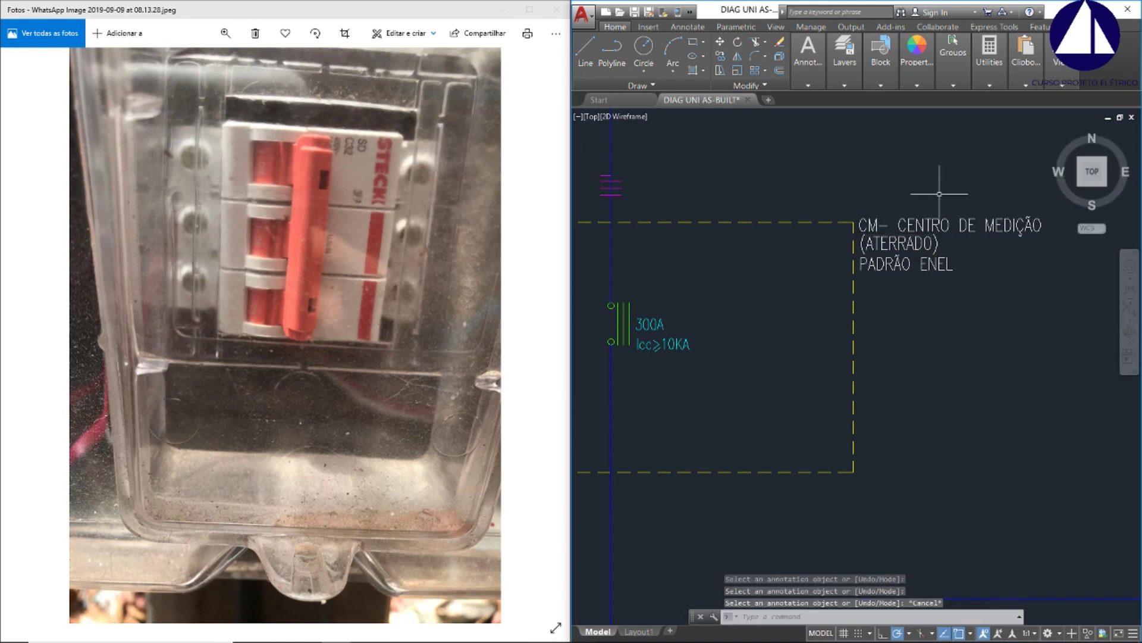
key("Escape")
middle_click_drag(943, 191, 773, 357)
Change the grounding conductor label from 95mm² to 6mm², keeping the RT≤10Ω note
double_click(769, 277)
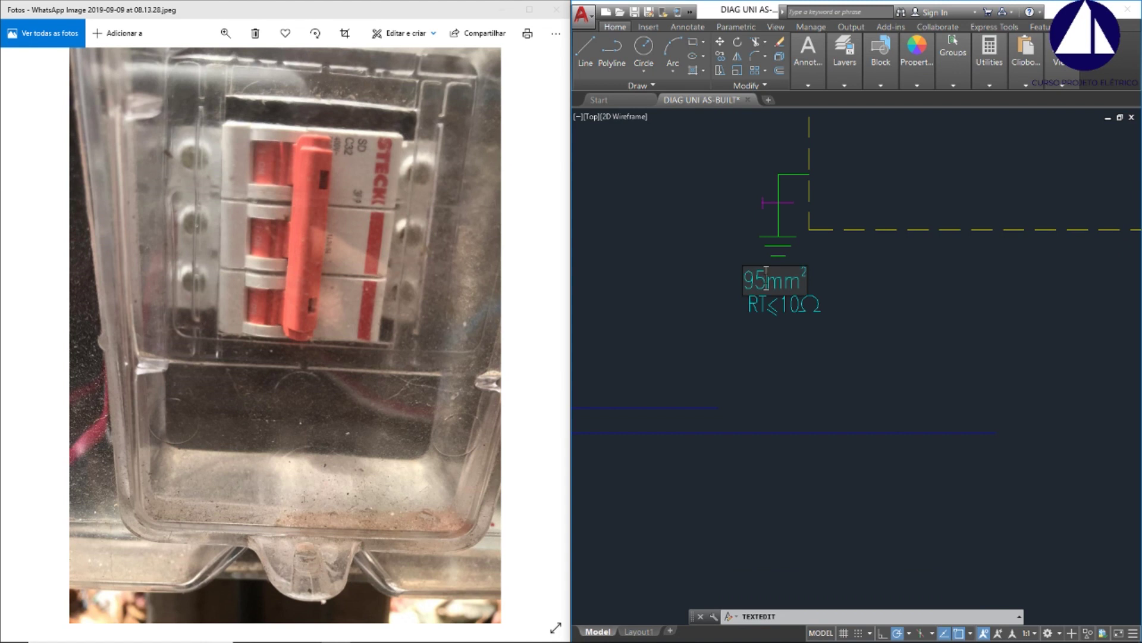
type("6")
left_click(812, 351)
key("Escape")
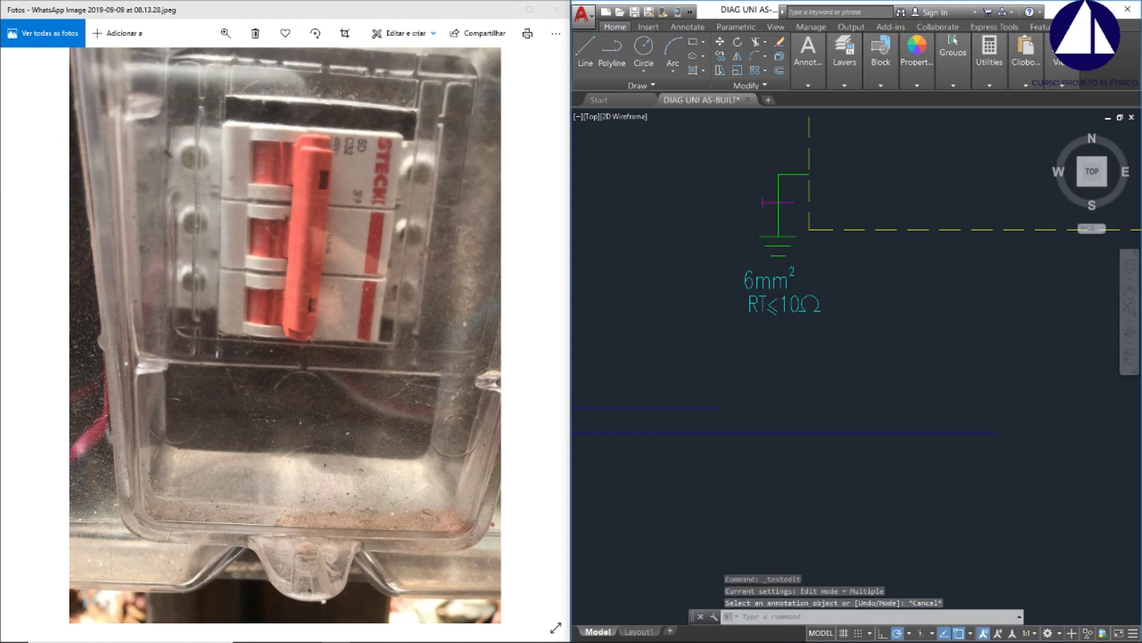
scroll(774, 321, "down", 3)
scroll(775, 320, "down", 2)
scroll(779, 322, "down", 1)
Erase the second, lower row of meter circuits with a crossing window
scroll(789, 323, "up", 1)
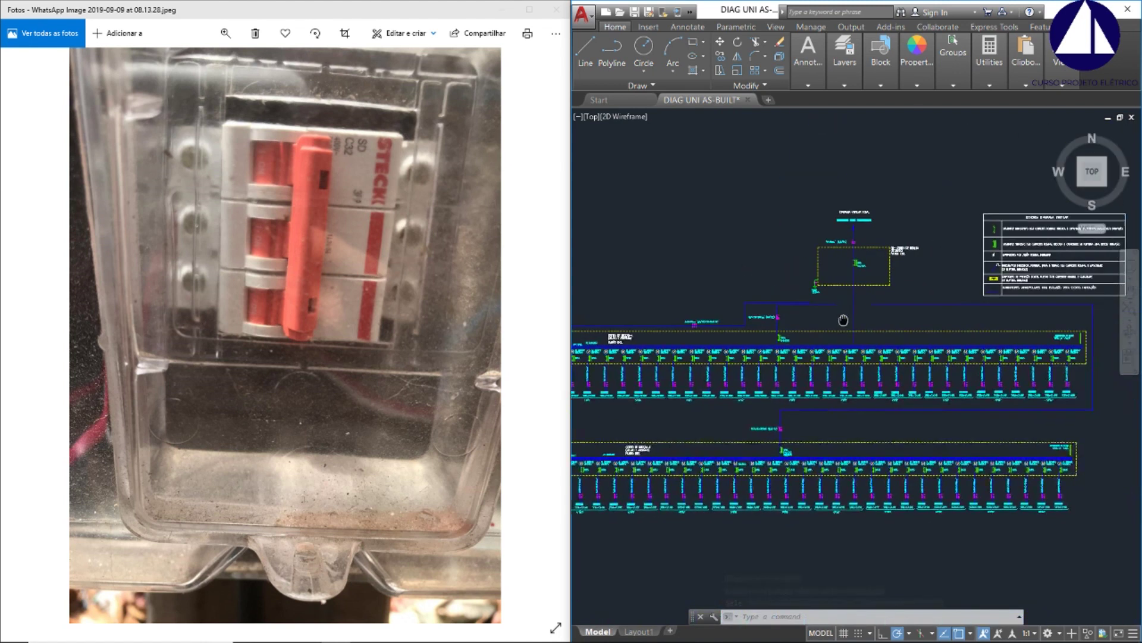
scroll(928, 298, "down", 2)
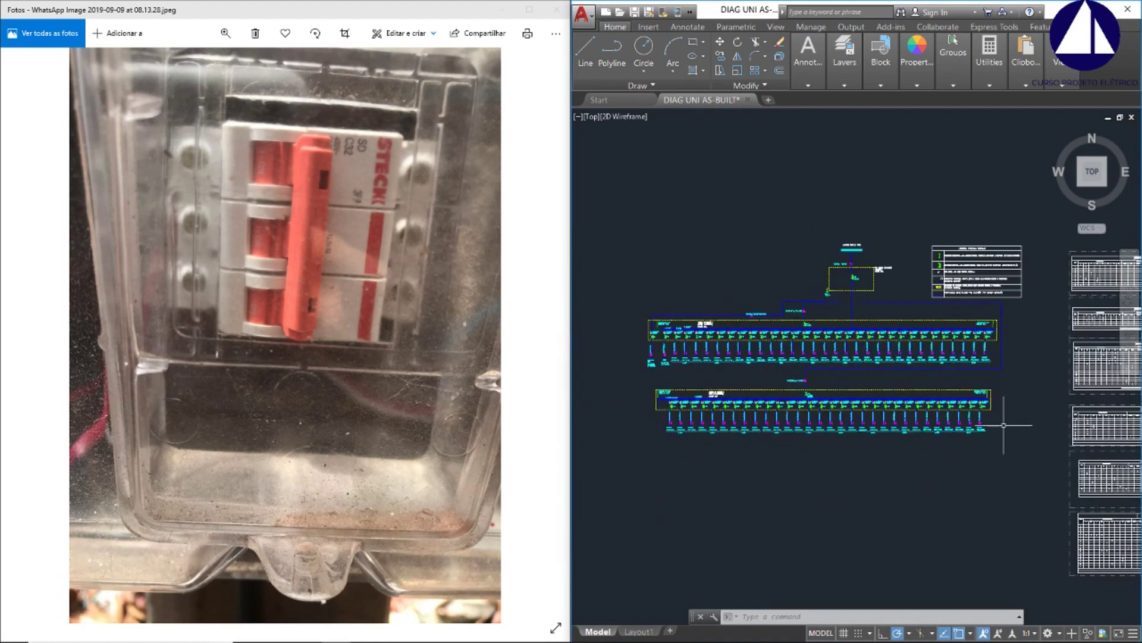
left_click(1014, 448)
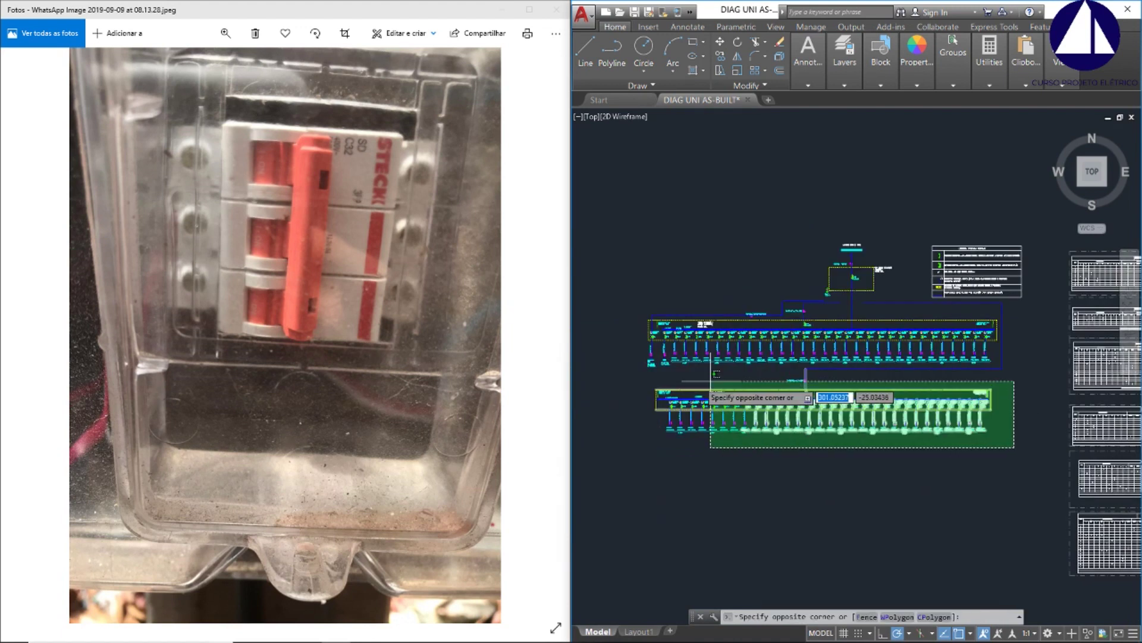
left_click(643, 367)
key("Delete")
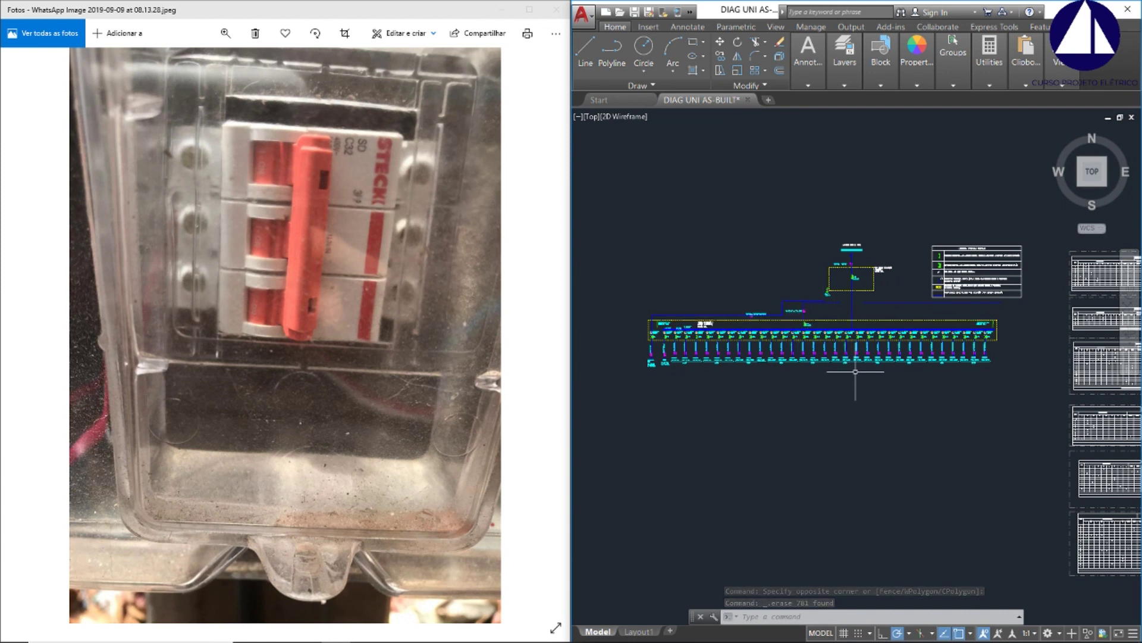
Delete the stray feeder objects left on the branch above the first row
left_click(877, 302)
key("Delete")
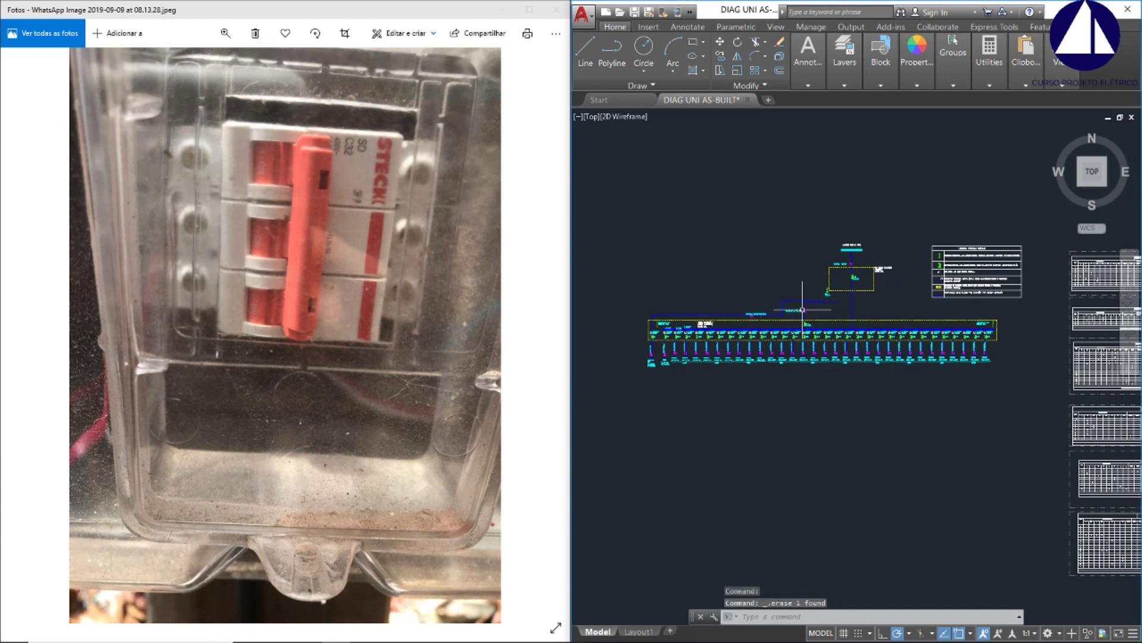
scroll(804, 302, "up", 3)
left_click(810, 301)
left_click(724, 273)
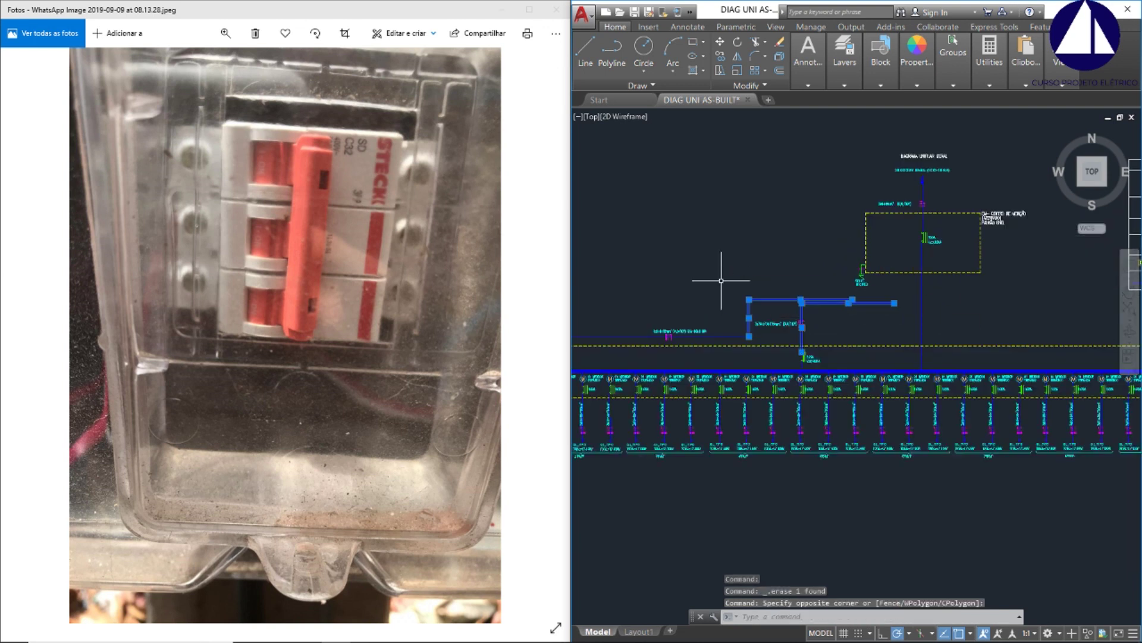
key("Delete")
left_click(665, 311)
Erase the remaining leftover feeder label and symbols on the left branch
left_click(856, 352)
key("Delete")
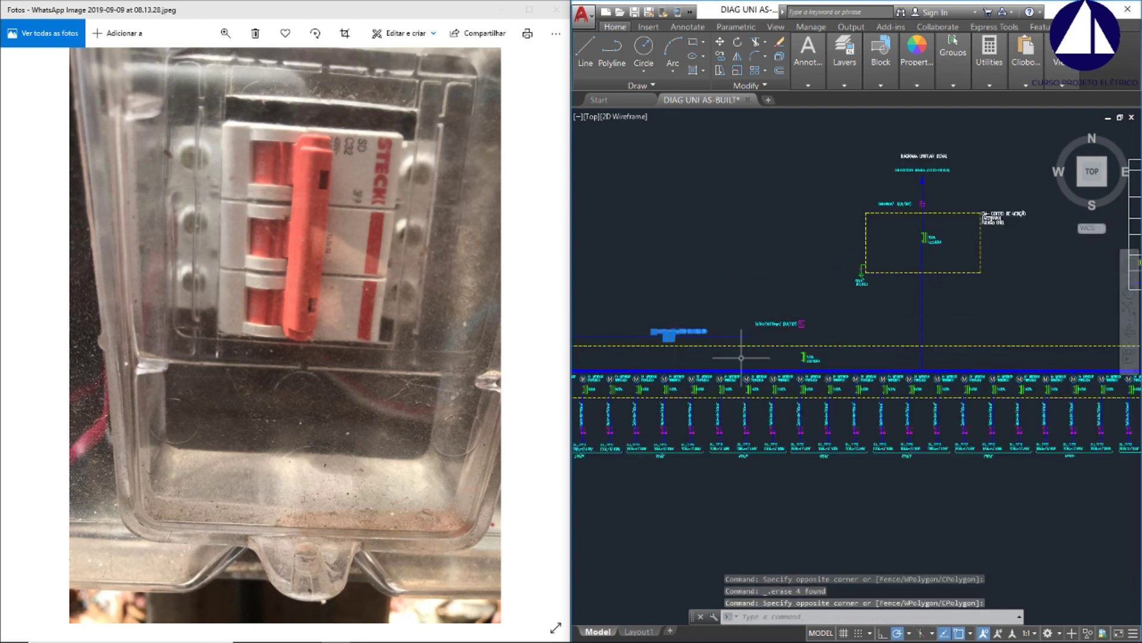
middle_click_drag(726, 337, 683, 368)
left_click(704, 339)
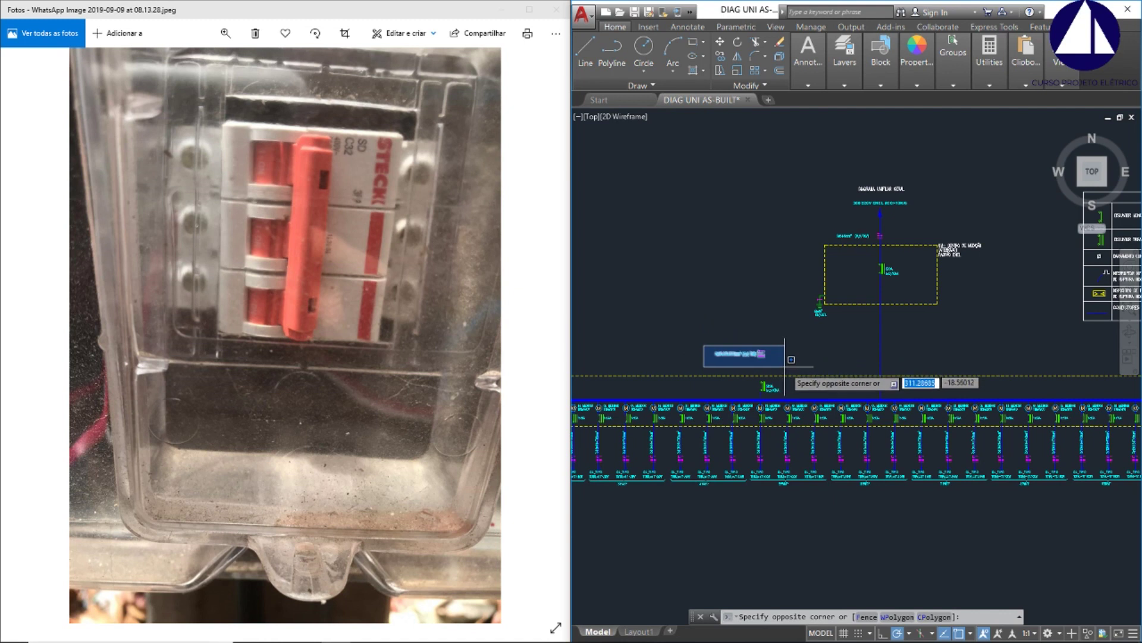
left_click(788, 368)
key("Delete")
scroll(886, 205, "up", 2)
scroll(881, 226, "up", 2)
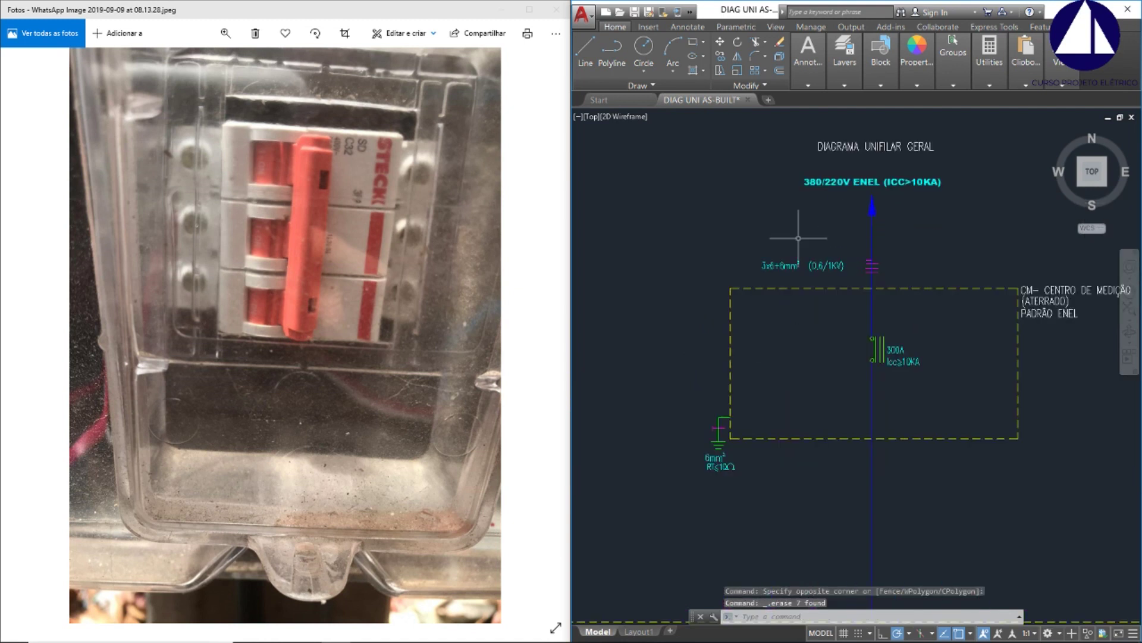
Copy the 3x6+6mm² (0,6/1kV) cable label down the feeder below the measurement centre
left_click(717, 236)
left_click(896, 277)
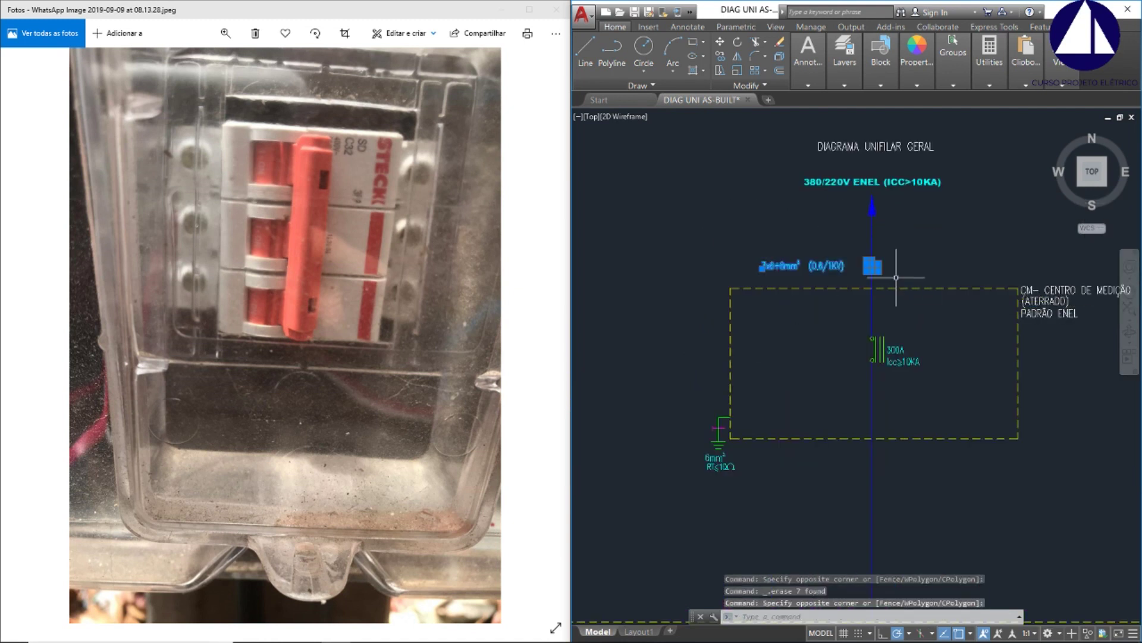
type("co")
key("Return")
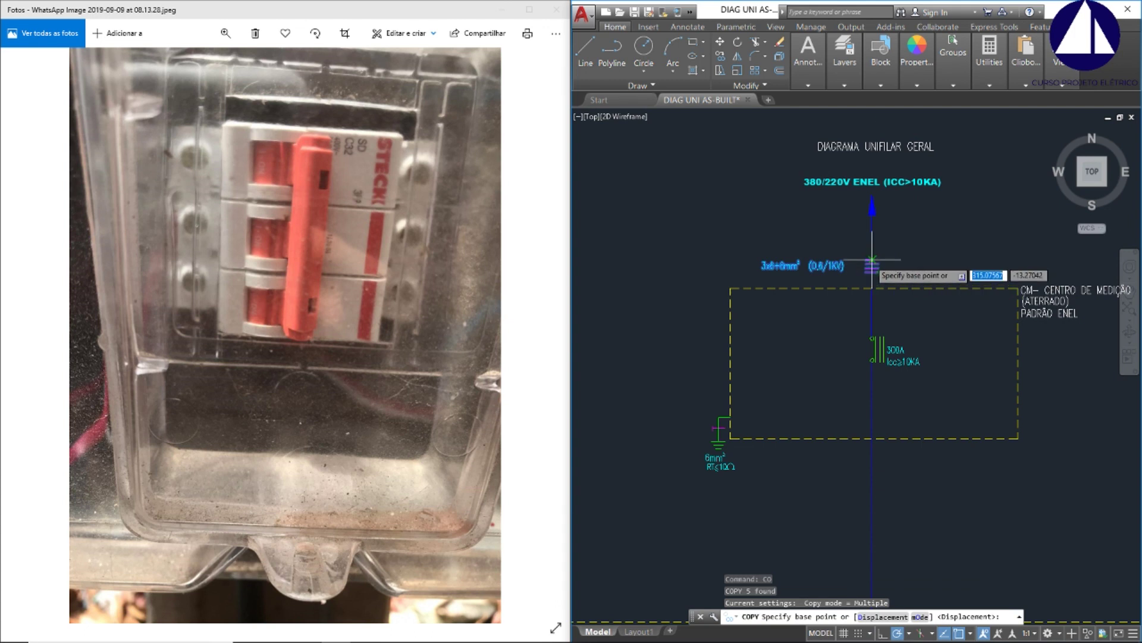
left_click(870, 260)
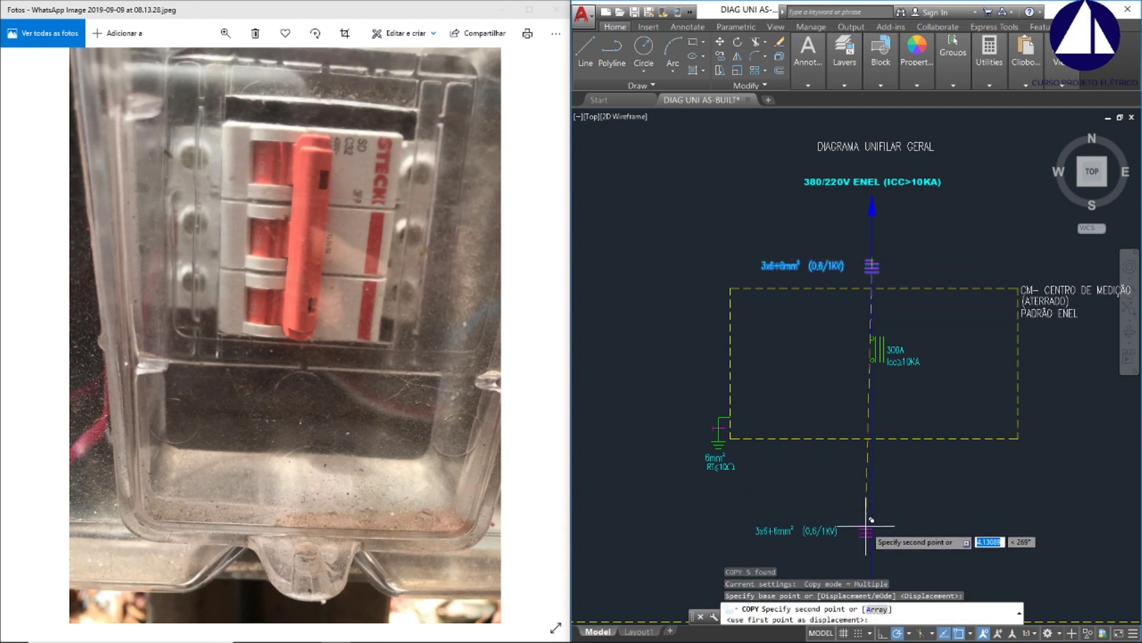
key("Escape")
key("Escape")
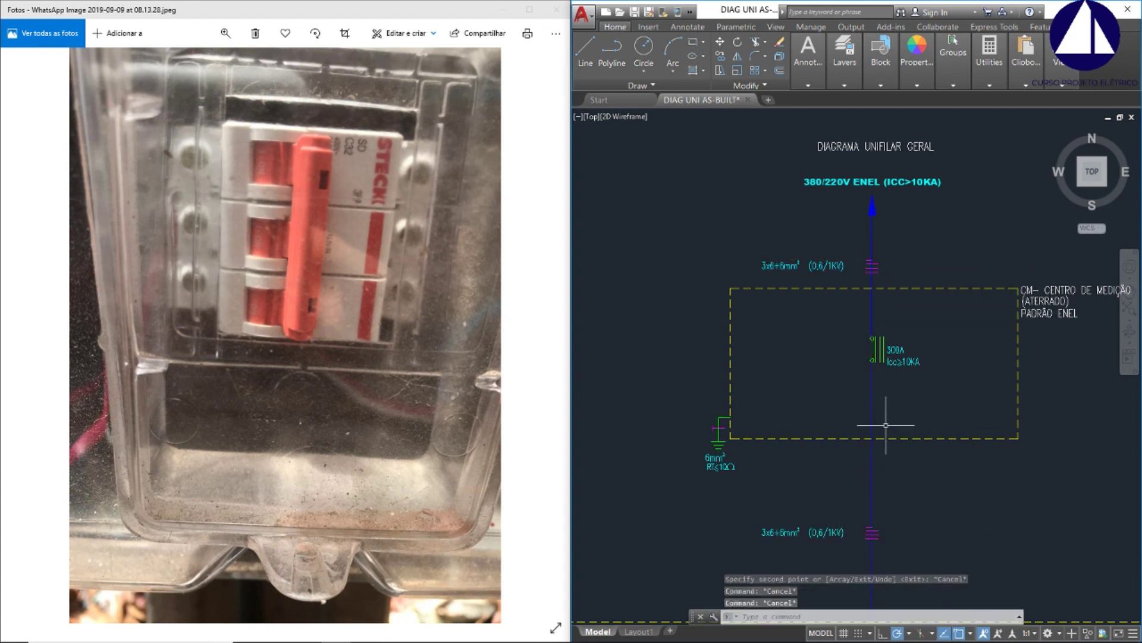
key("Escape")
scroll(868, 259, "down", 2)
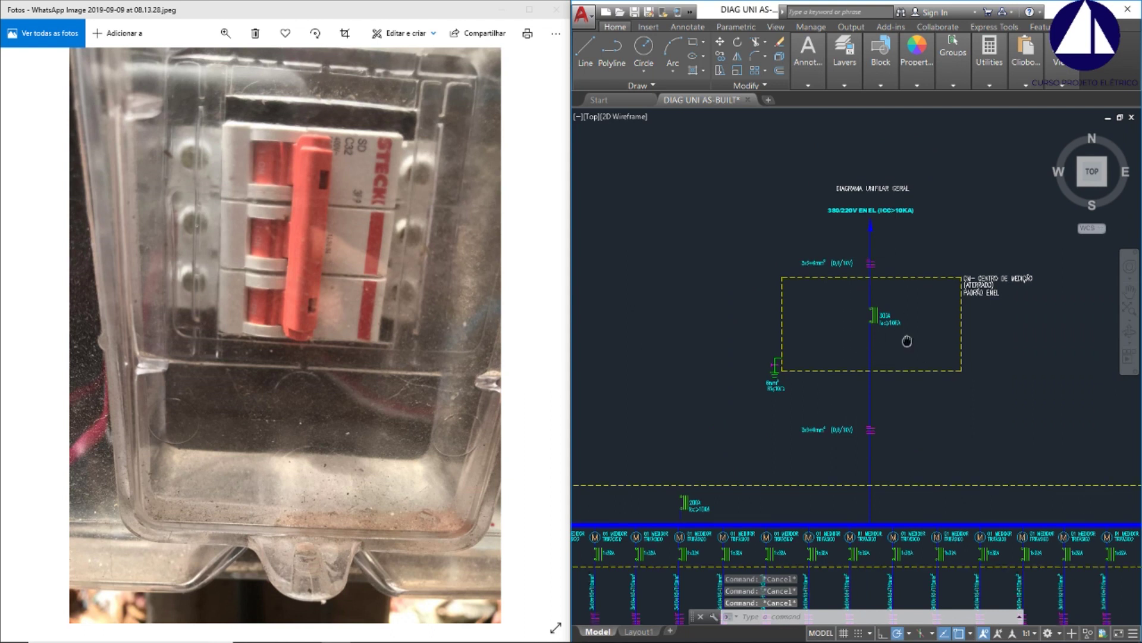
scroll(862, 301, "up", 2)
Delete the dashed measurement-centre enclosure rectangle
double_click(984, 235)
scroll(1001, 240, "down", 2)
key("Escape")
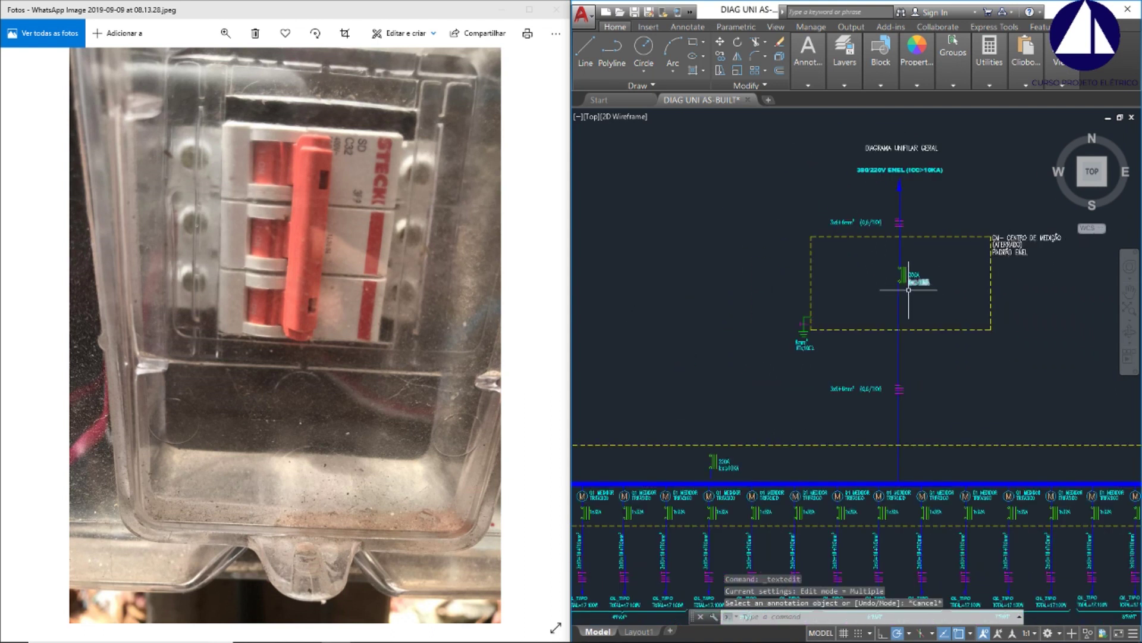
left_click(911, 284)
scroll(911, 284, "up", 2)
left_click(856, 236)
key("Delete")
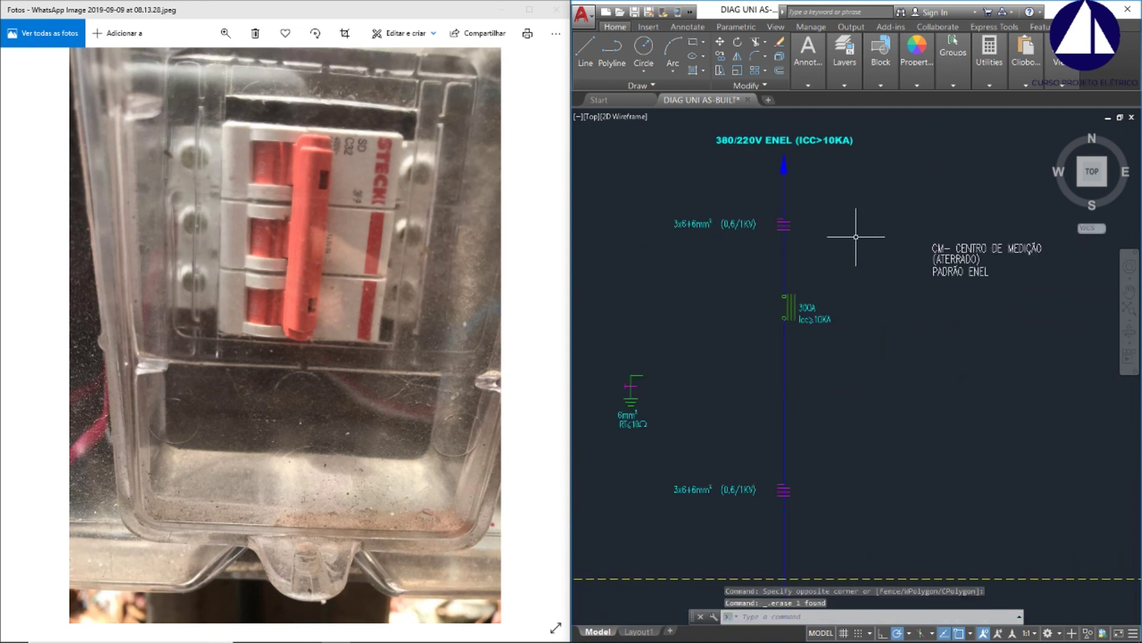
Draw a new rectangle box enclosing the 300A breaker with RECTANGLE
type("RECTANGLE")
key("Return")
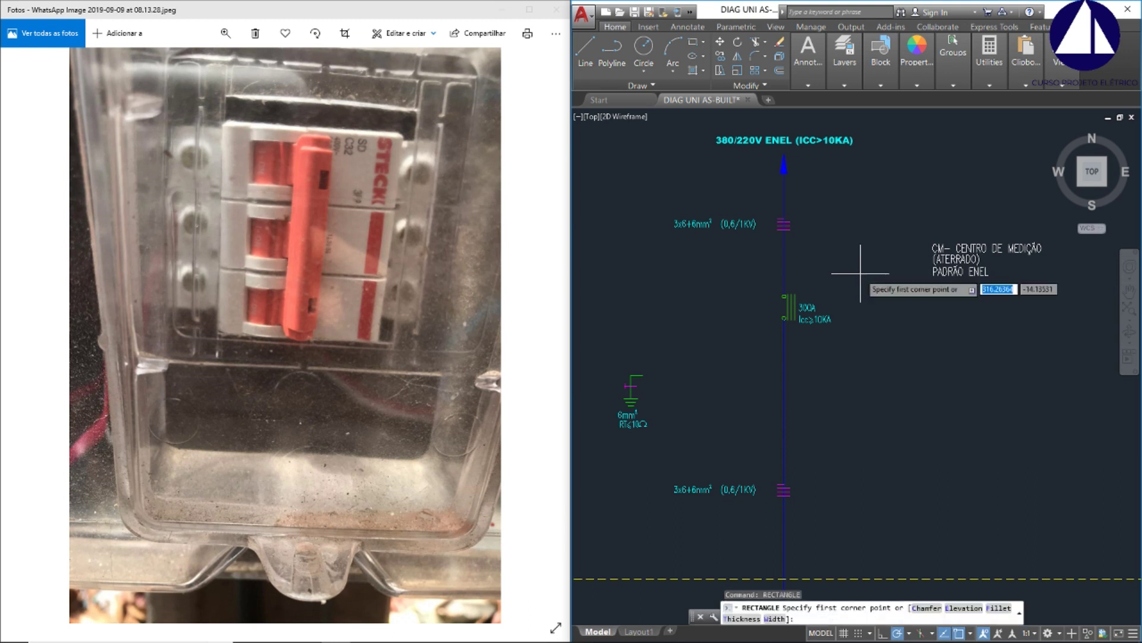
left_click(727, 256)
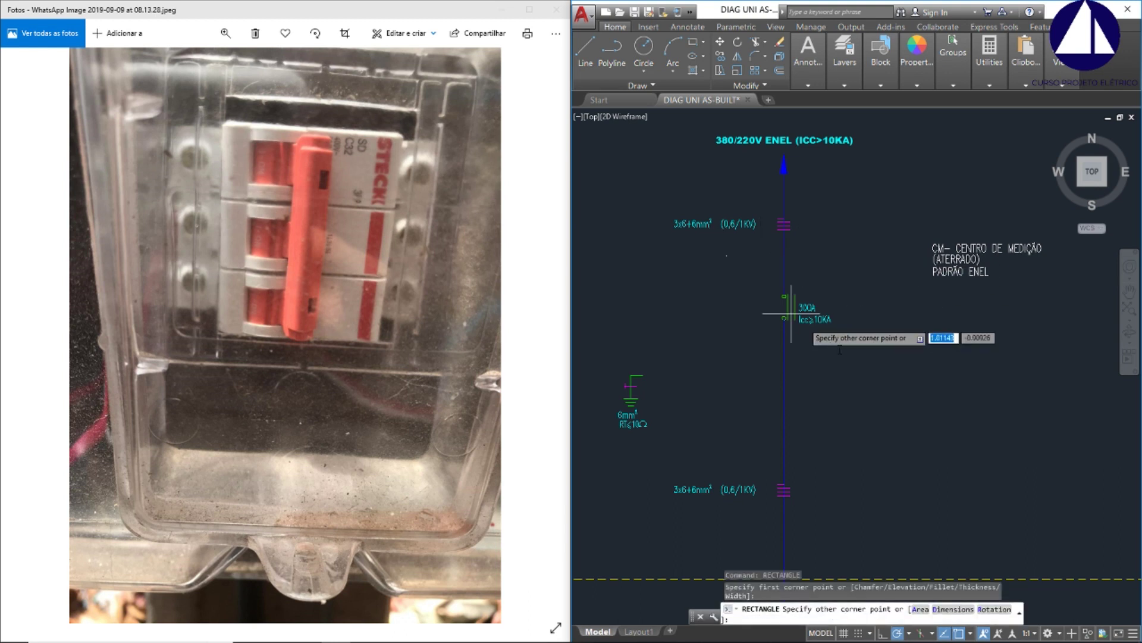
left_click(877, 357)
key("Escape")
key("Escape")
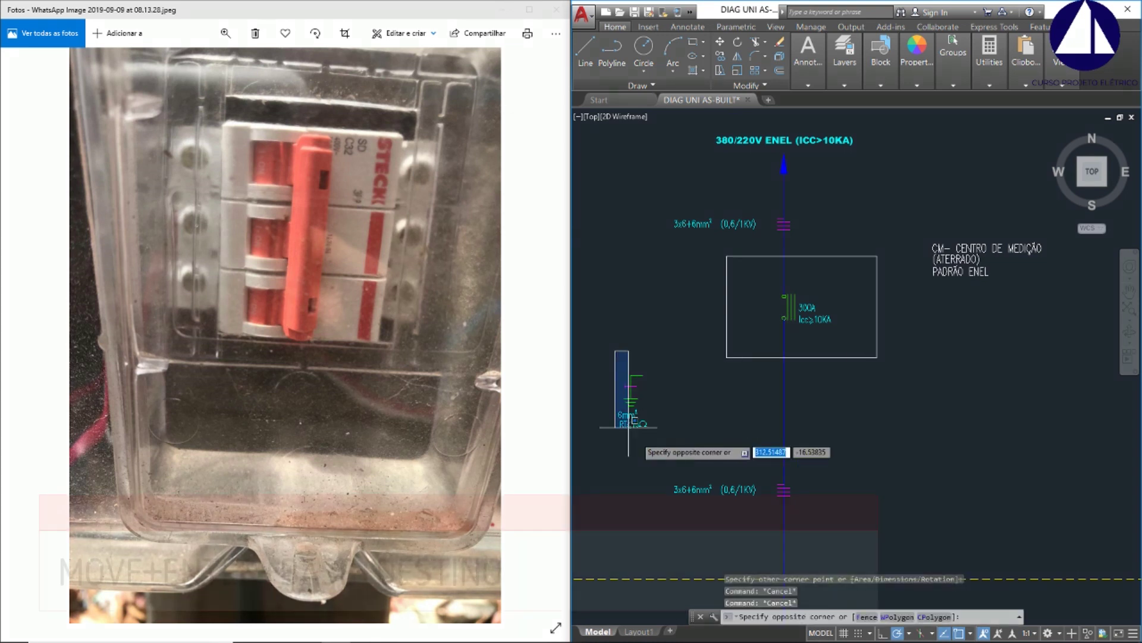
Move the 6mm² grounding symbol onto the box's lower-left corner
left_click(615, 352)
left_click(666, 450)
type("VE")
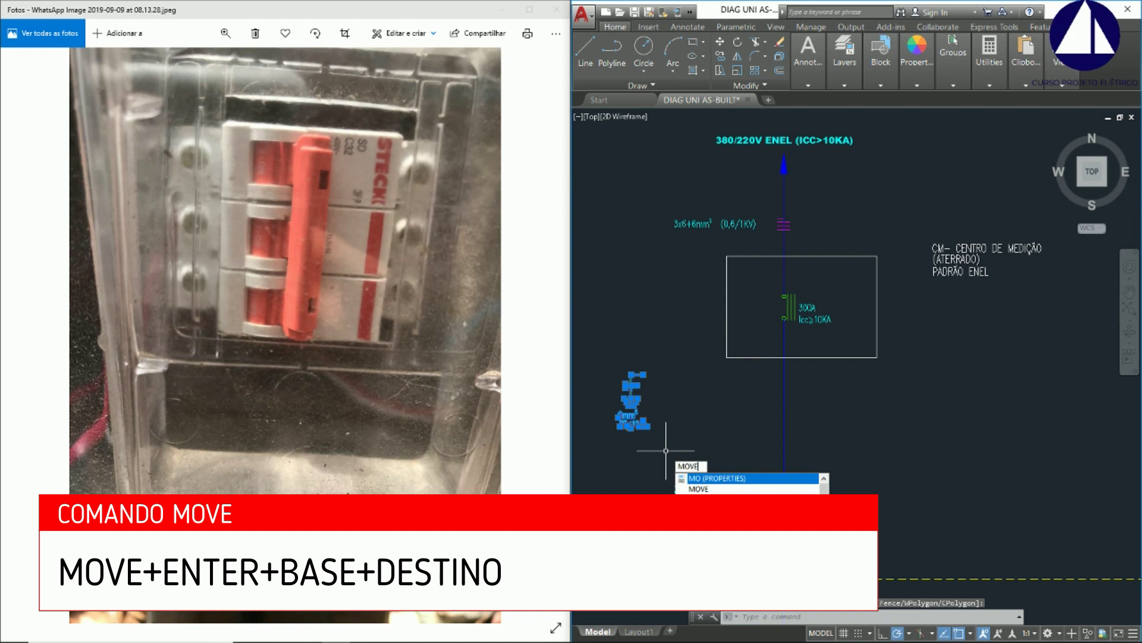
key("Return")
left_click(643, 374)
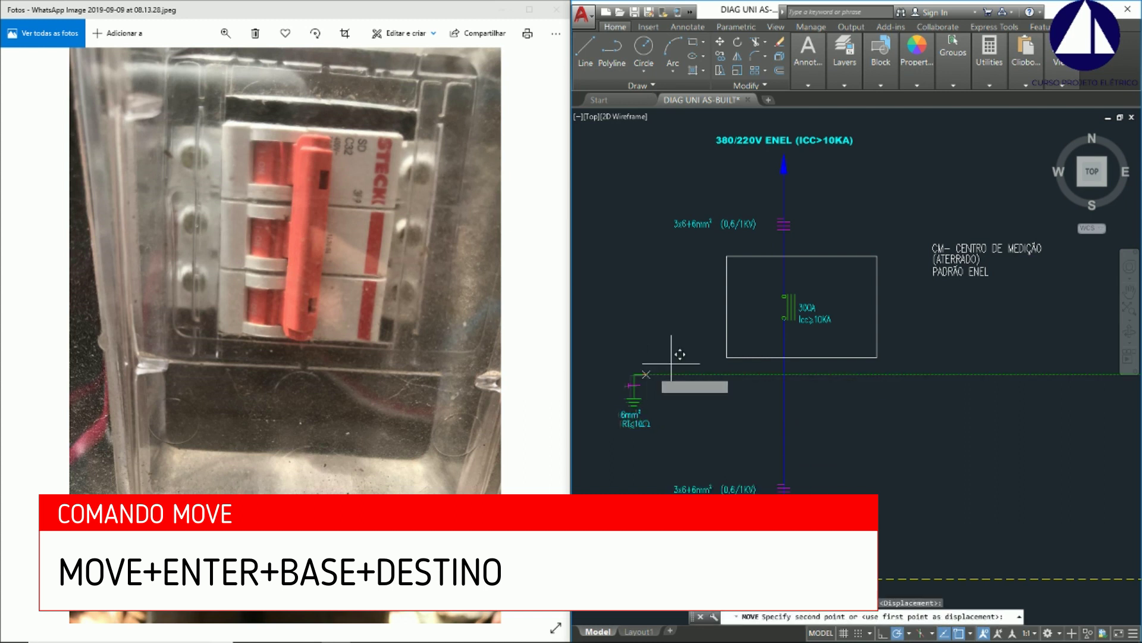
left_click(720, 357)
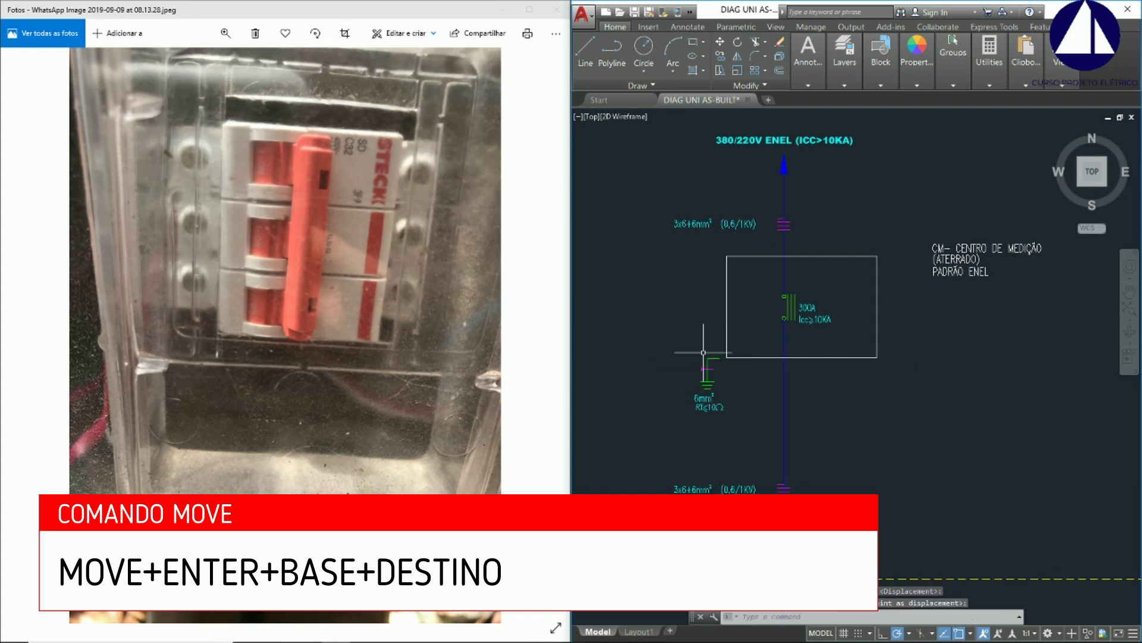
key("ctrl+z")
left_click(617, 366)
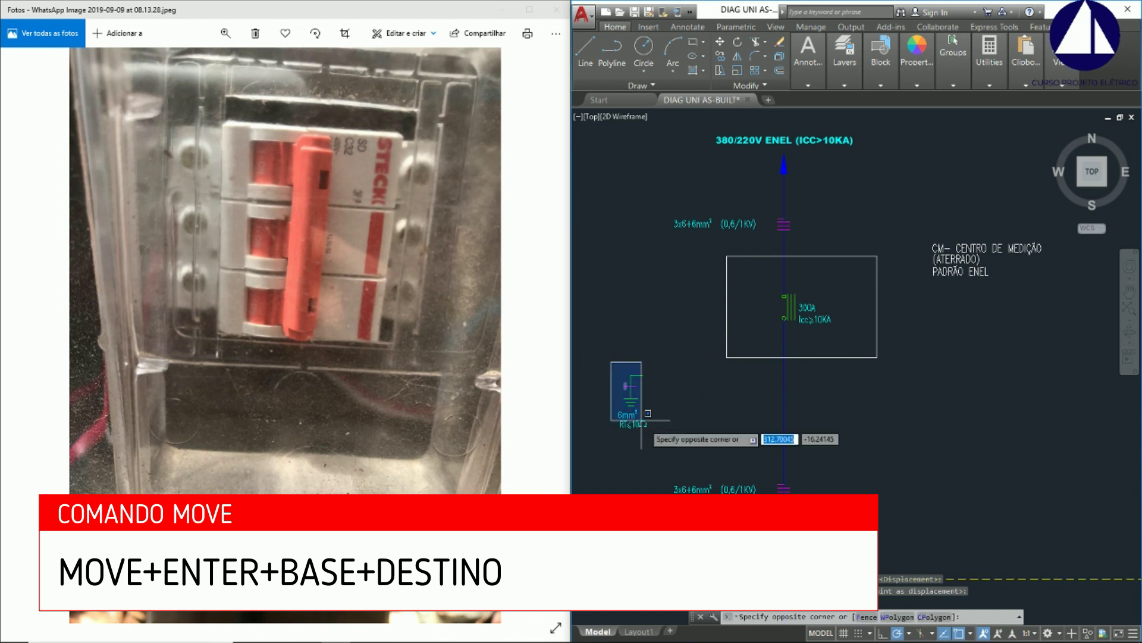
key("Return")
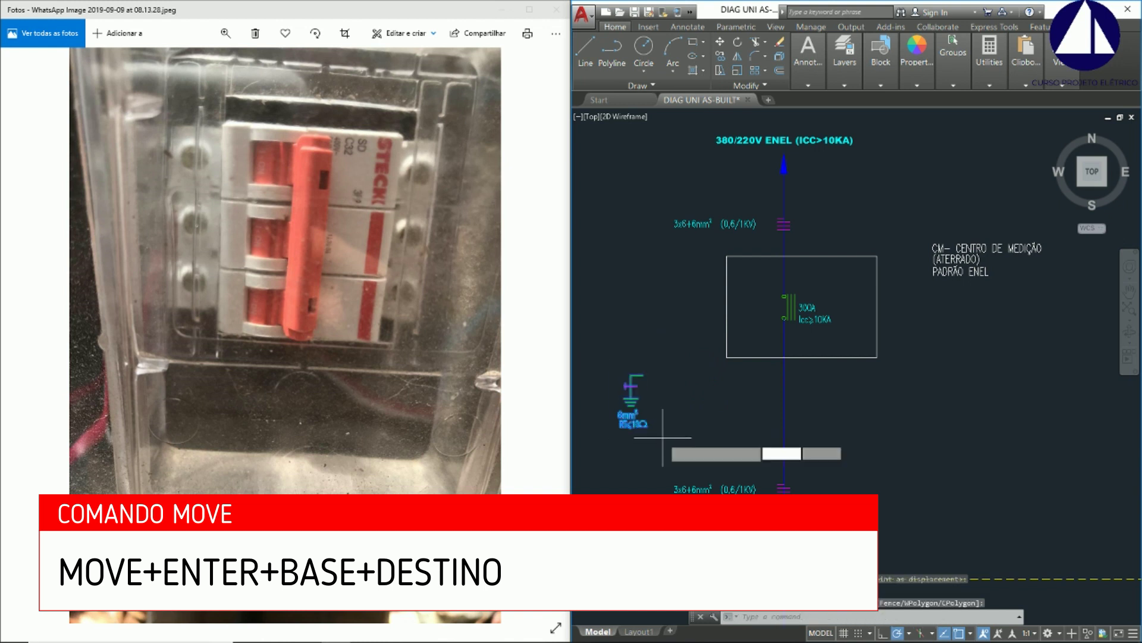
left_click(630, 378)
left_click(726, 357)
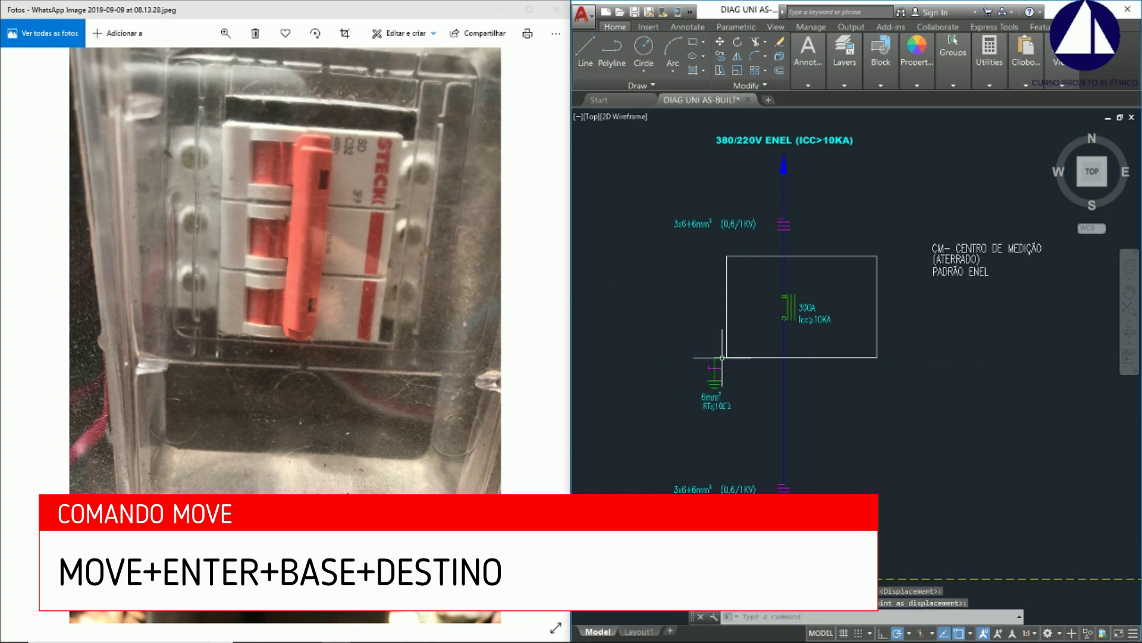
Place the CM- CENTRO DE MEDIÇÃO label beside the metering box
left_click(922, 224)
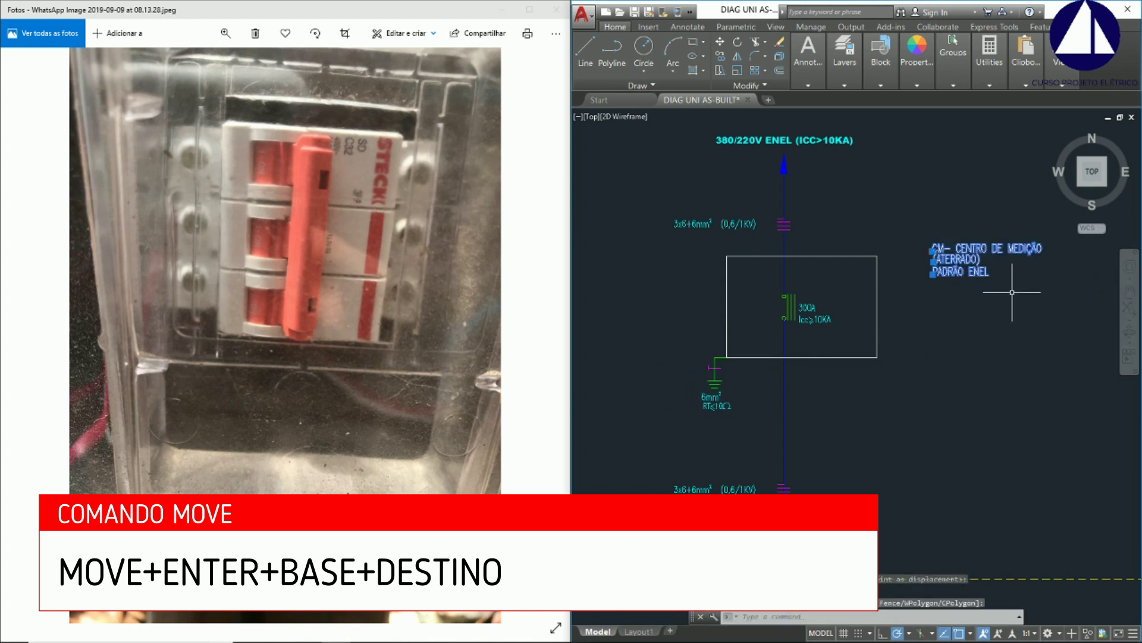
left_click_drag(904, 273, 853, 286)
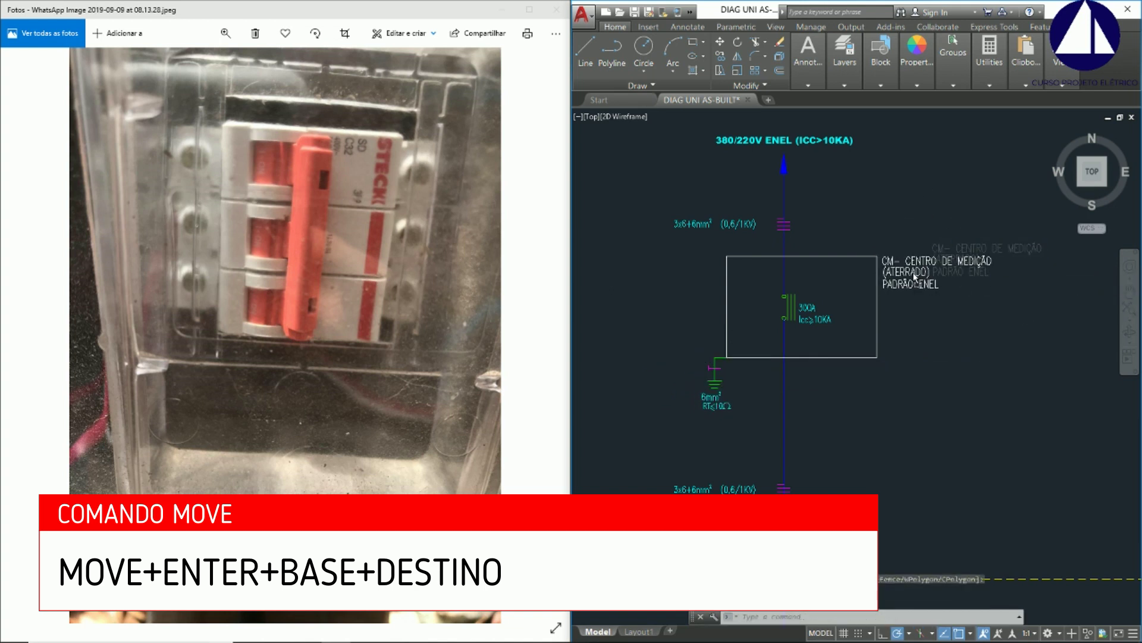
type("ma")
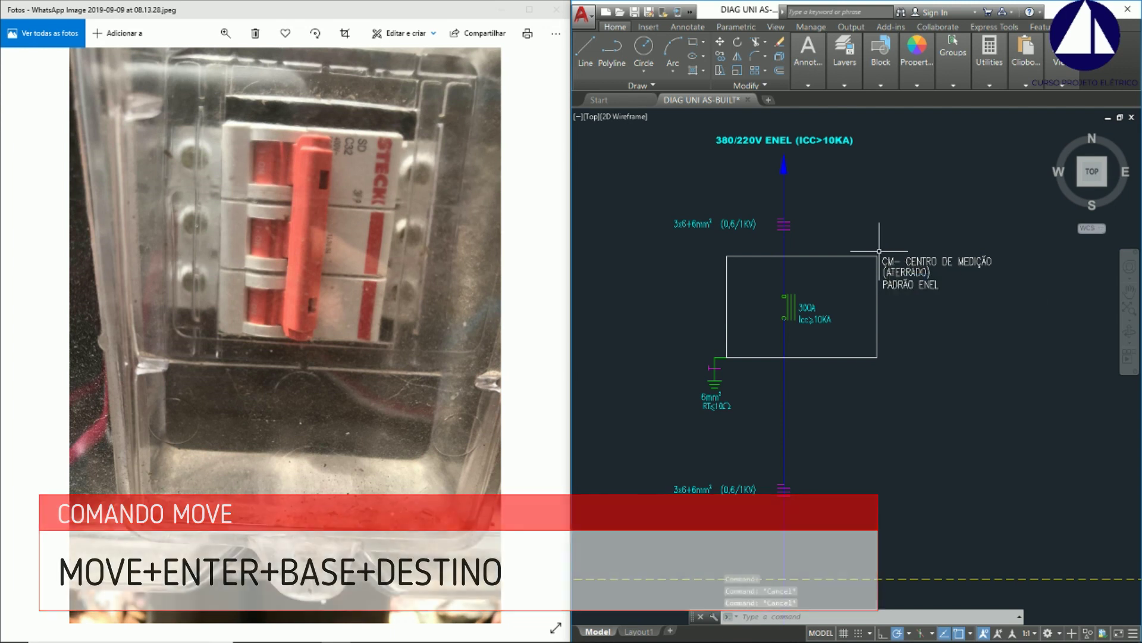
key("Return")
Match the metering box outline to the dashed yellow enclosure line style, then view the meter row
left_click(870, 577)
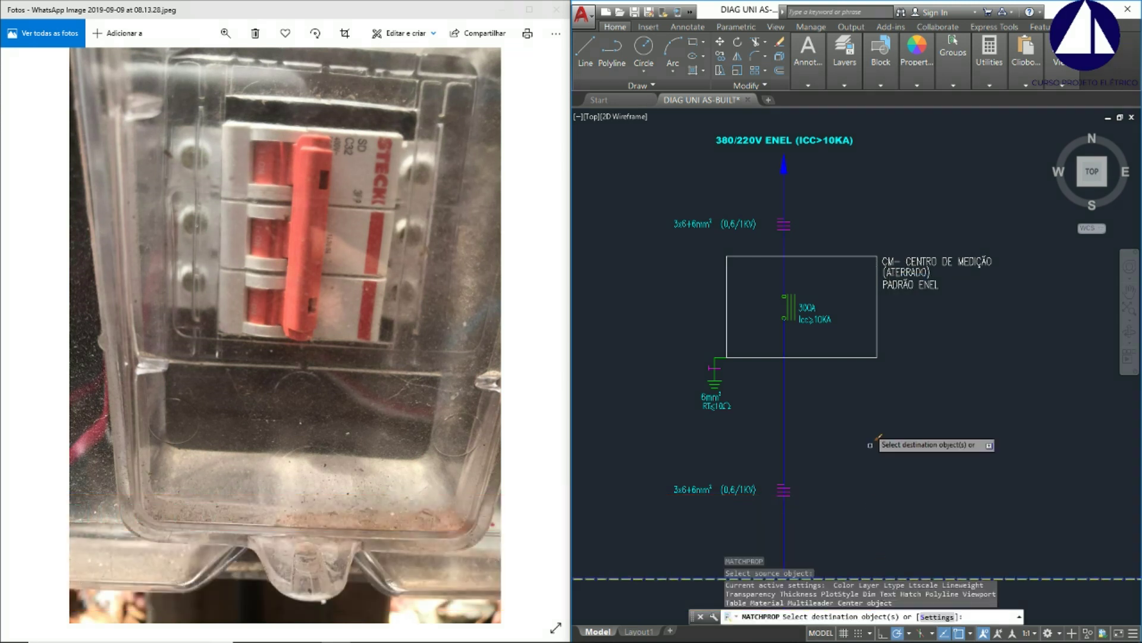
left_click(877, 364)
key("Escape")
key("Escape")
key("Escape")
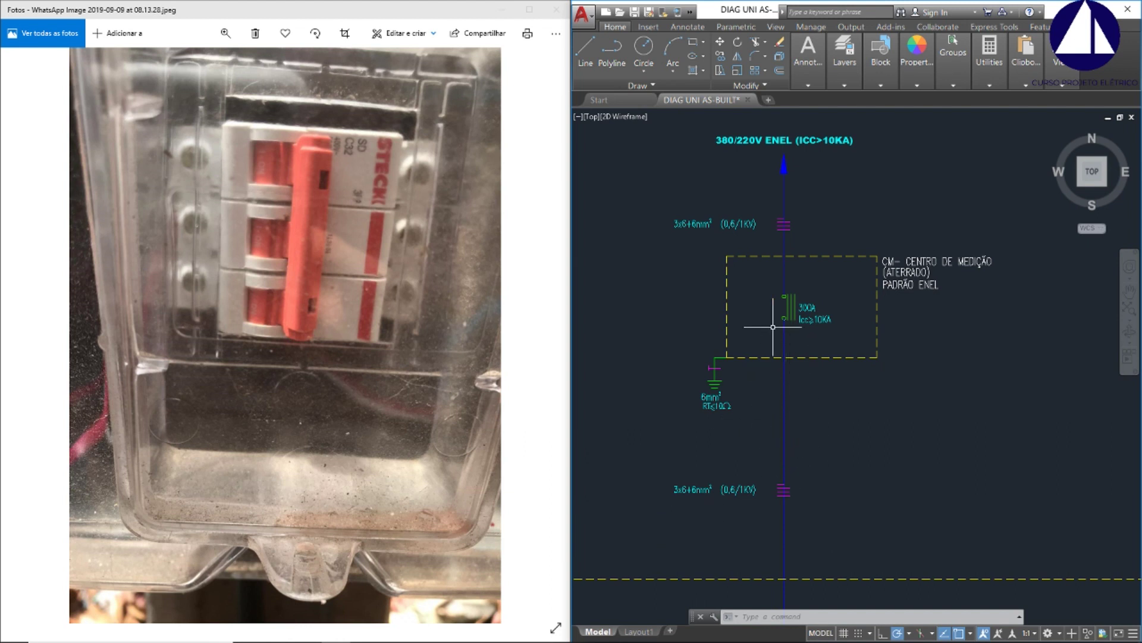
middle_click_drag(772, 222, 793, 216)
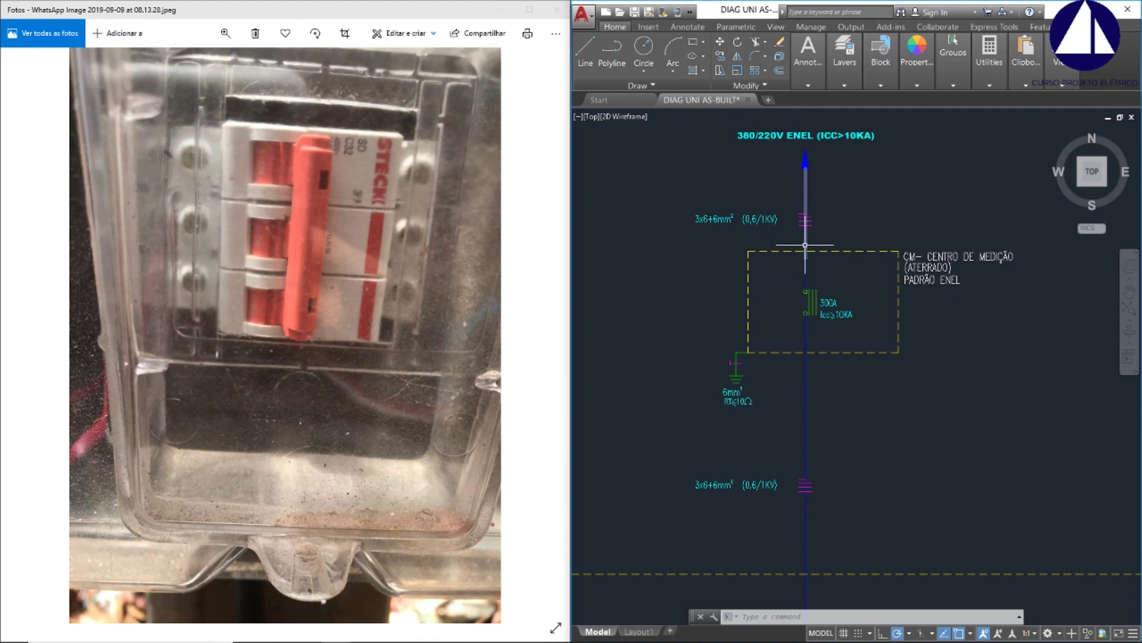
middle_click_drag(794, 418, 826, 233)
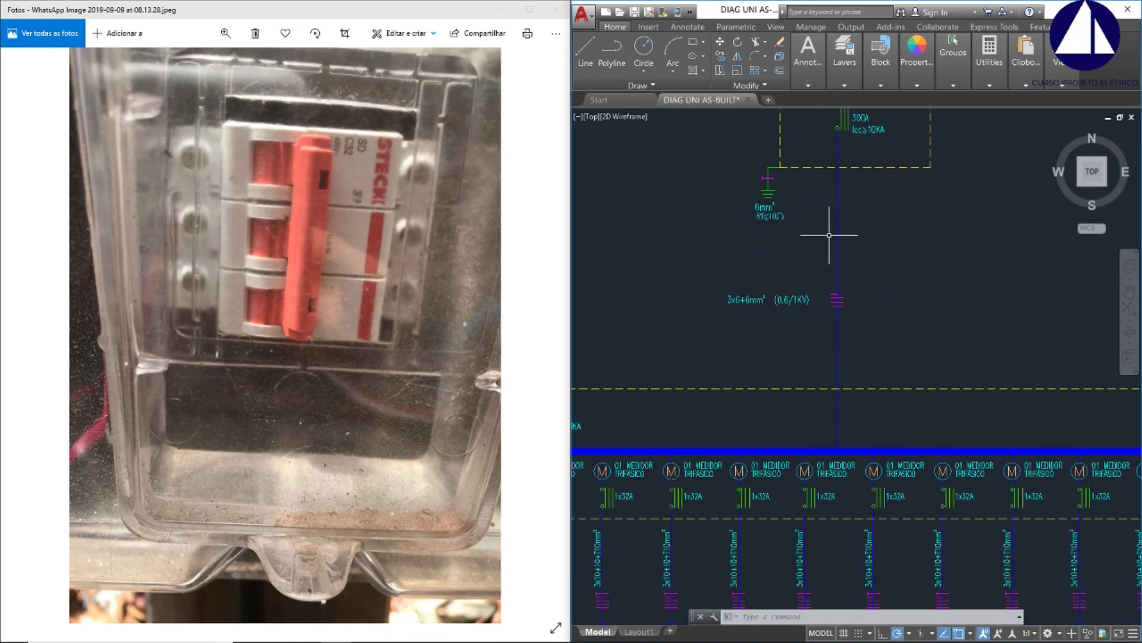
Step through the panel photos back to the open breaker panel image 08.13.32
scroll(828, 241, "down", 3)
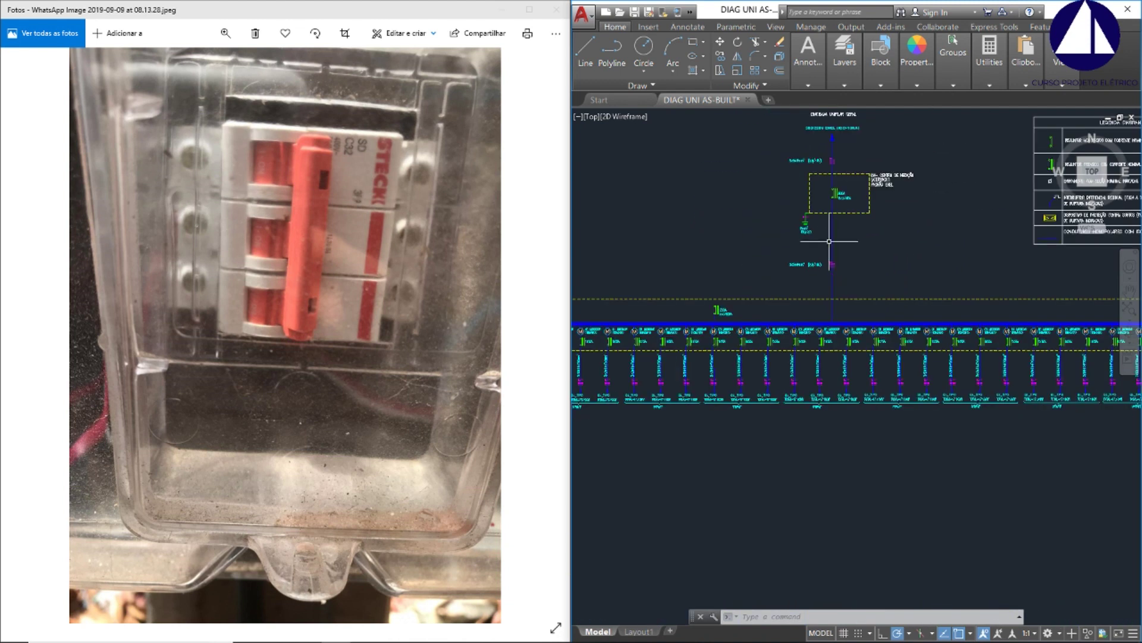
scroll(824, 238, "down", 3)
scroll(827, 250, "up", 3)
left_click(474, 324)
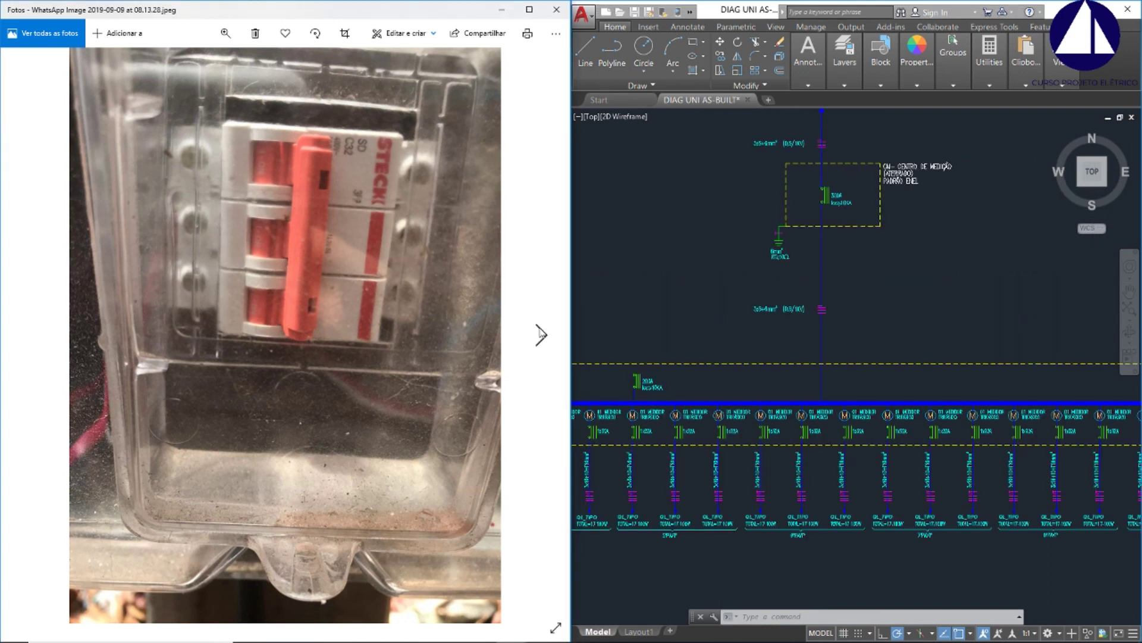
left_click(541, 336)
left_click(542, 336)
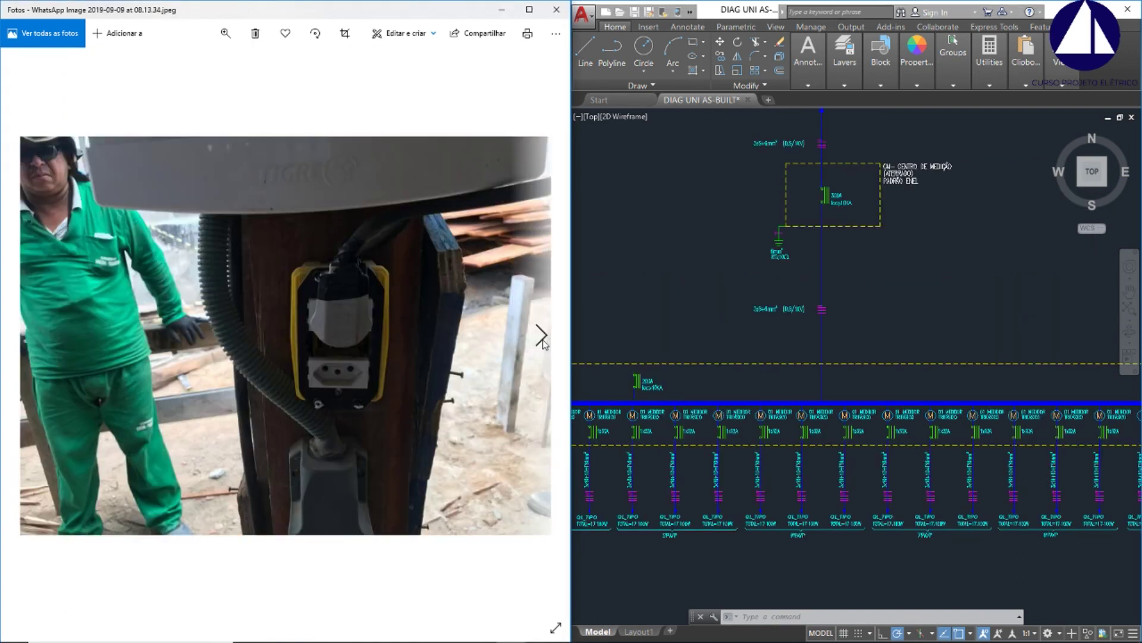
left_click(26, 343)
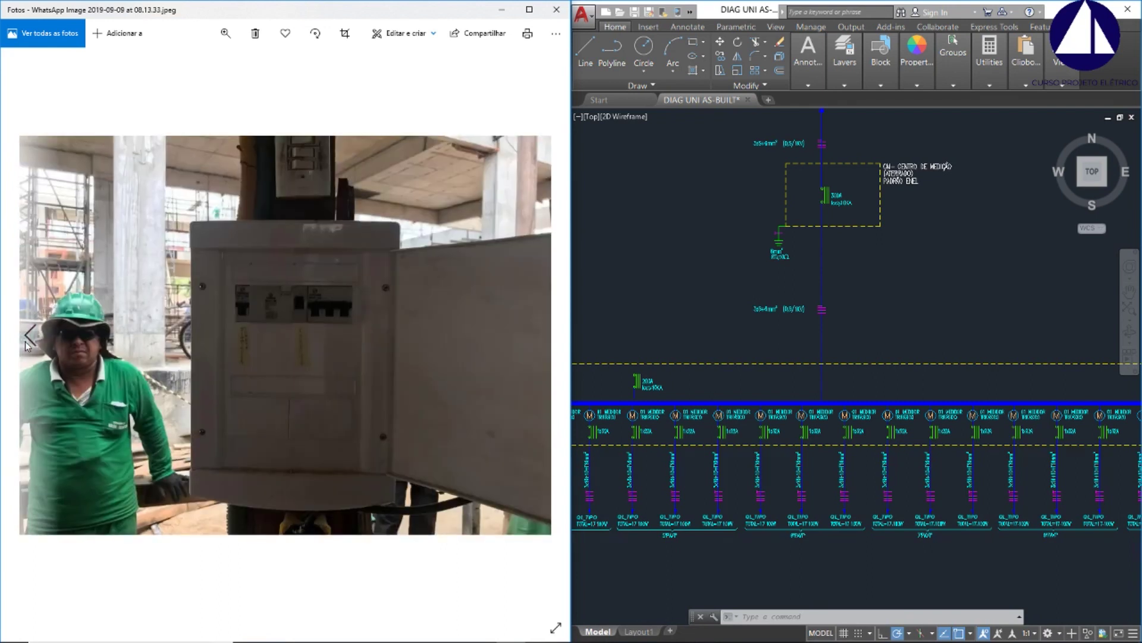
left_click(28, 339)
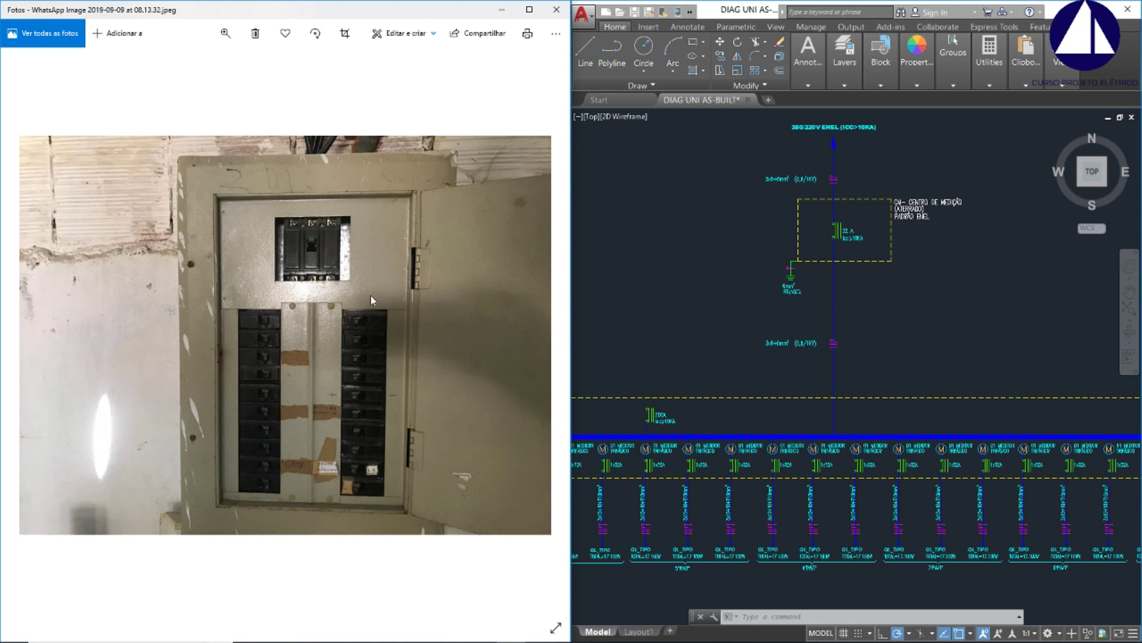
Compare the breaker panel photo against the diagram, switching between Photos and AutoCAD
left_click(879, 296)
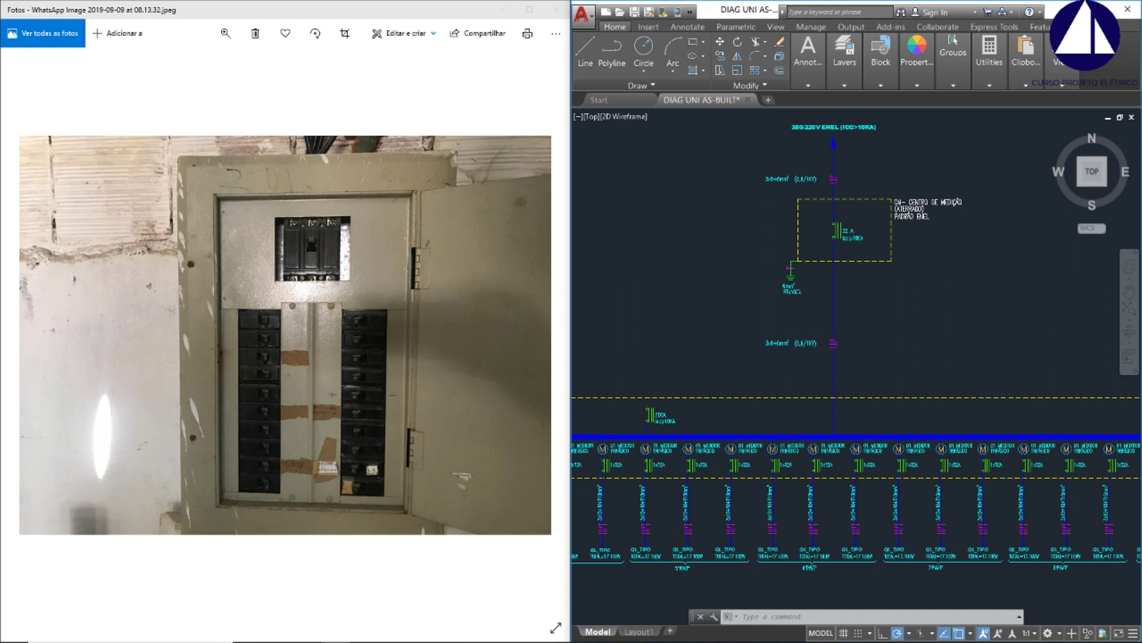
key("Escape")
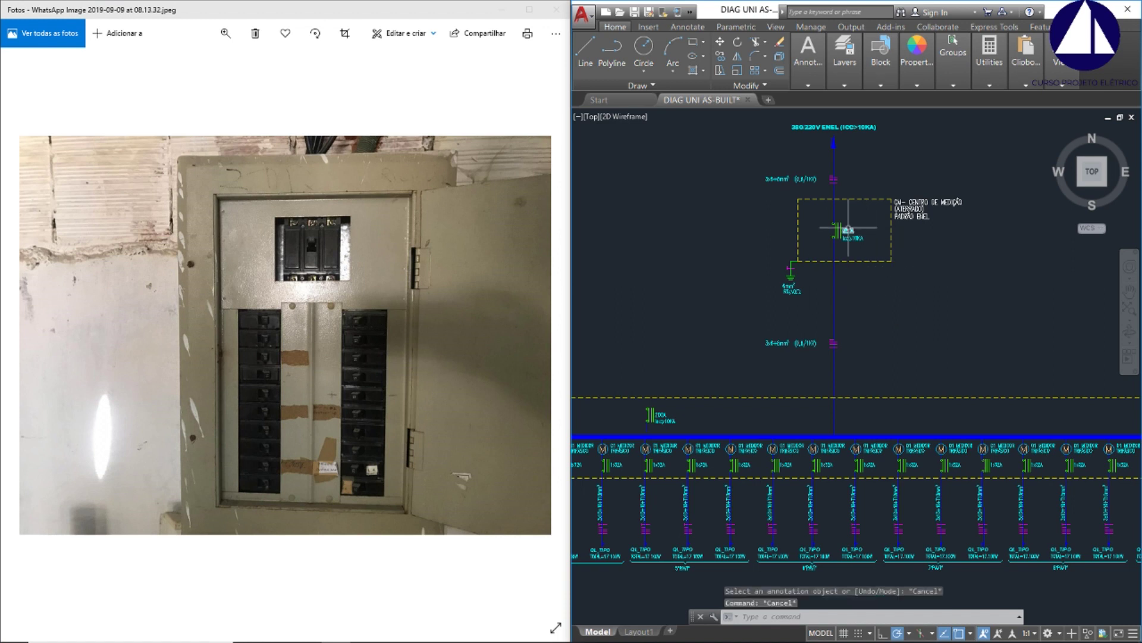
left_click(370, 126)
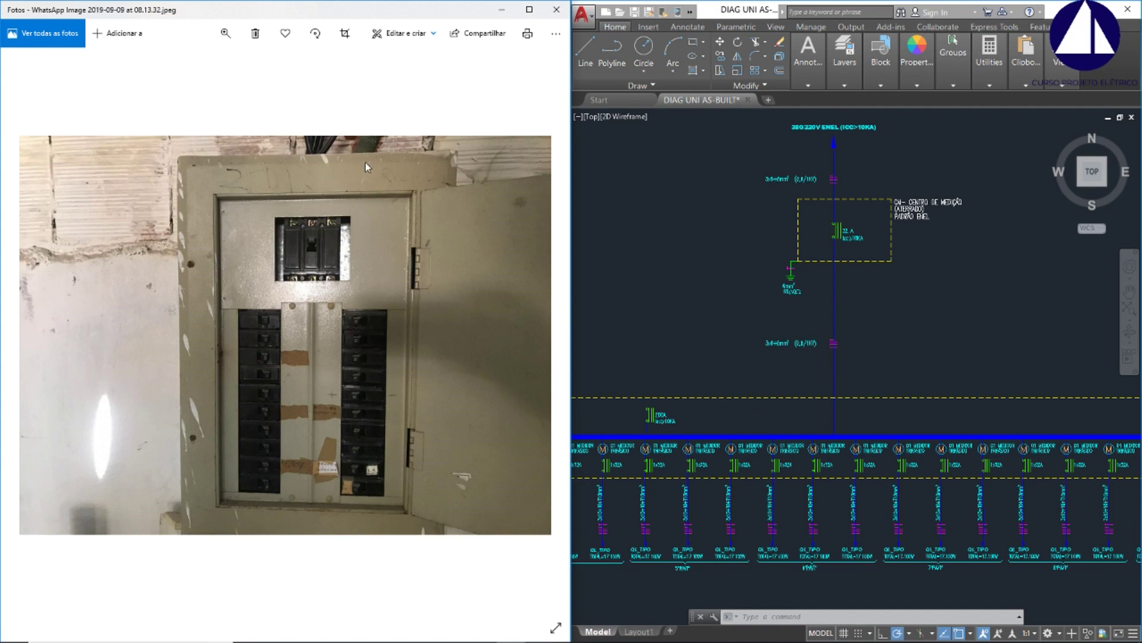
left_click(657, 284)
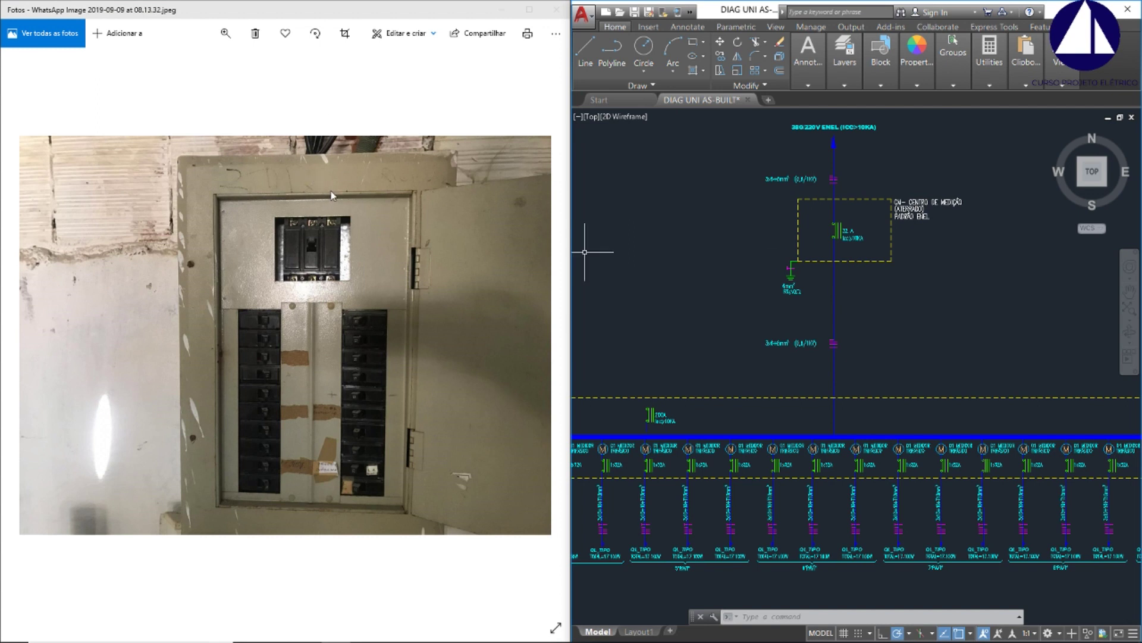
key("Escape")
key("Escape")
Zoom and pan out to the full diagram with its legend table and downstream panels
scroll(638, 268, "down", 2)
scroll(702, 265, "down", 1)
scroll(749, 266, "down", 1)
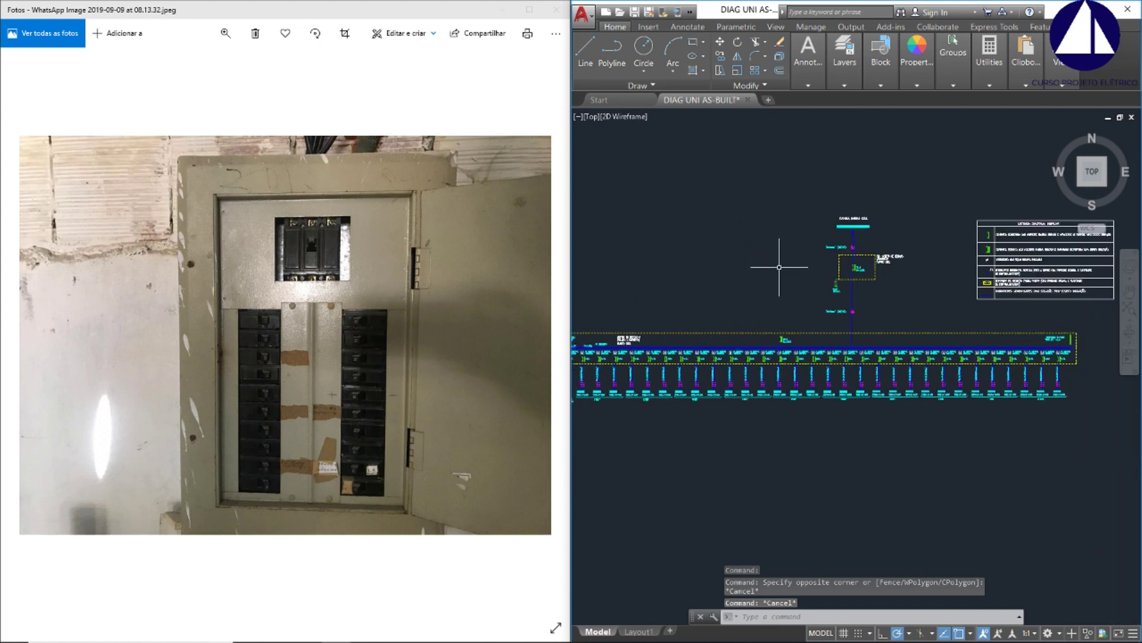
scroll(782, 271, "down", 2)
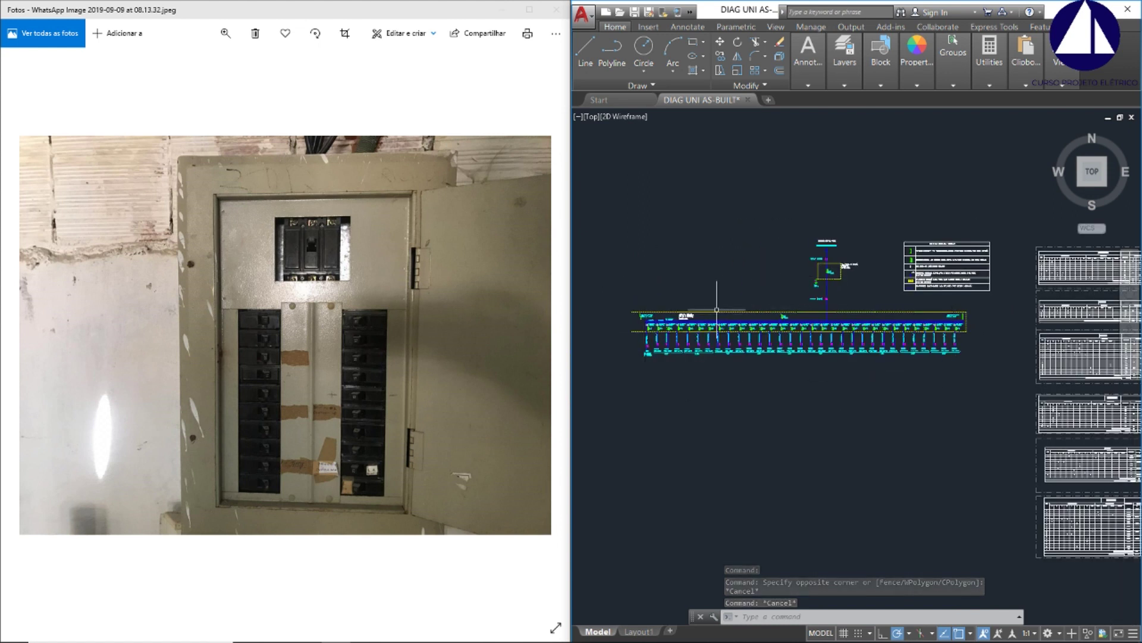
scroll(797, 326, "up", 1)
scroll(827, 336, "up", 1)
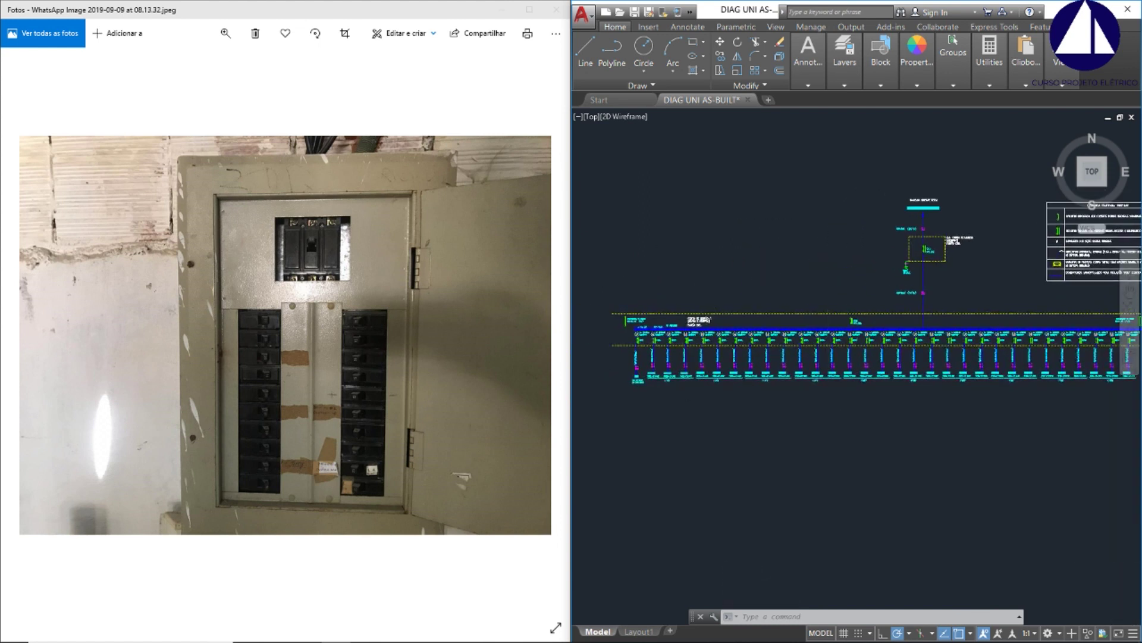
scroll(827, 336, "down", 1)
scroll(828, 336, "down", 1)
middle_click_drag(780, 369, 827, 372)
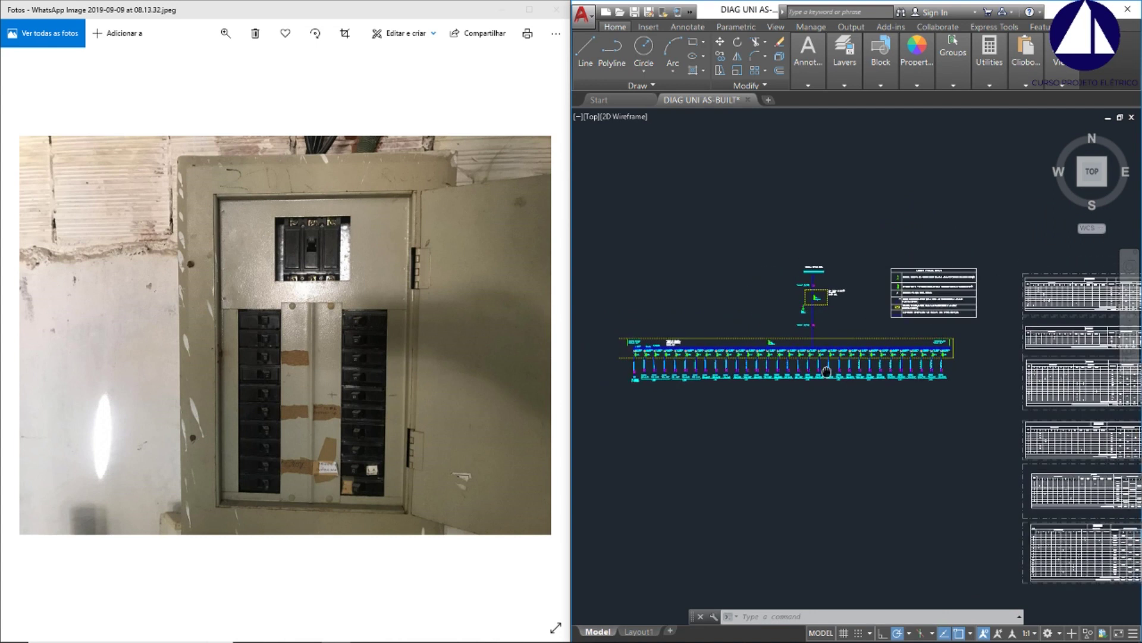
scroll(794, 351, "up", 2)
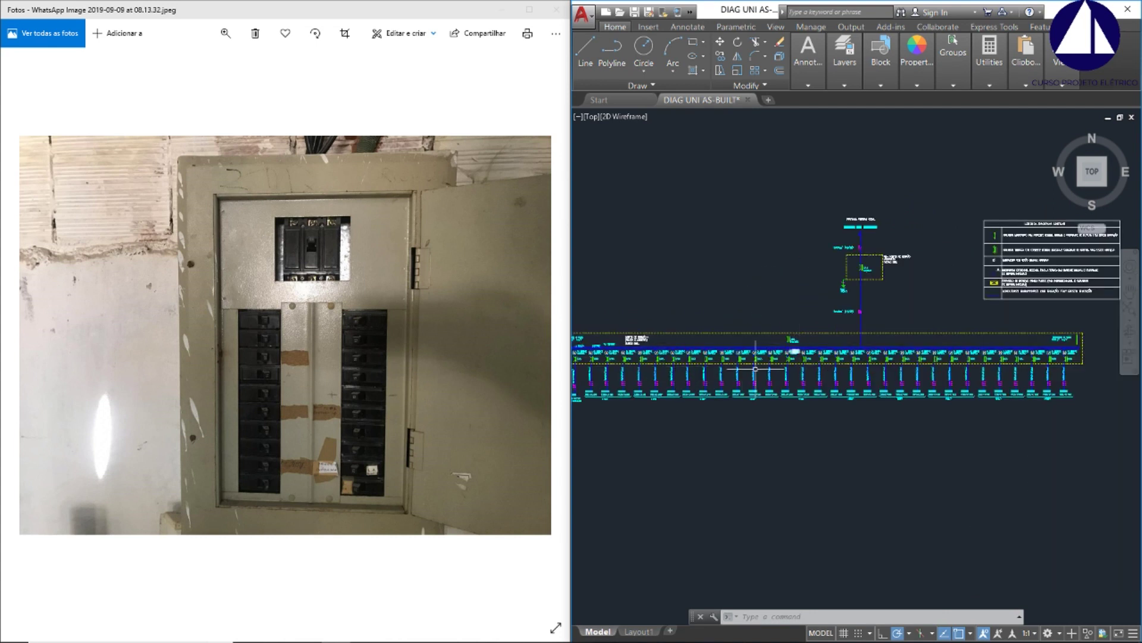
scroll(756, 369, "down", 1)
middle_click_drag(759, 369, 793, 369)
scroll(895, 303, "up", 3)
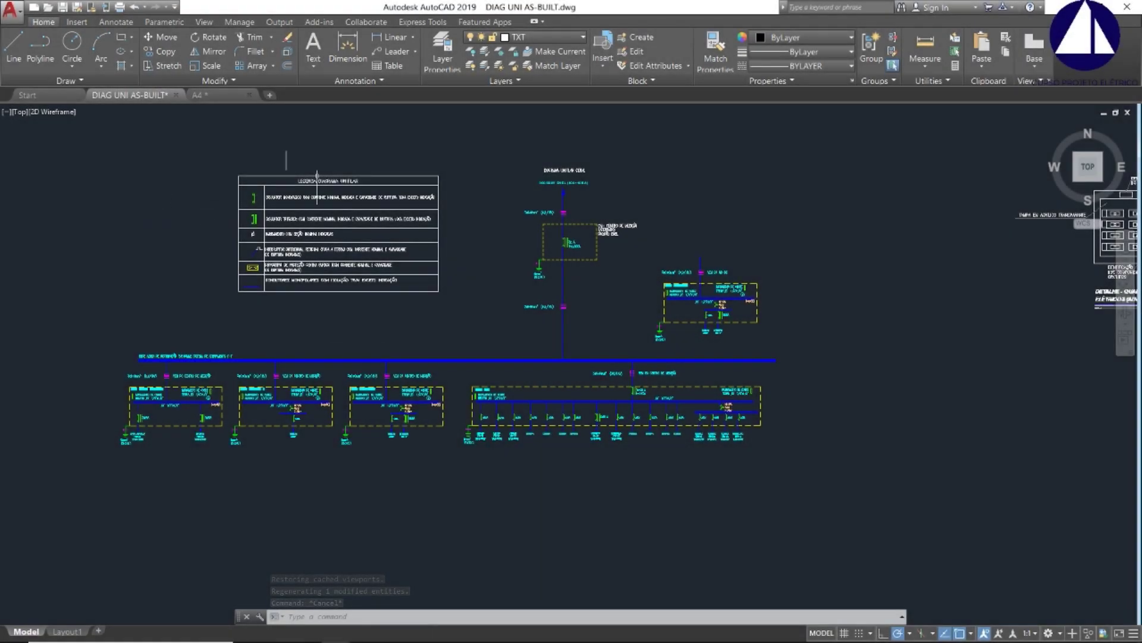
Zoom in along the feeder line from the measurement centre to the lower cable label
scroll(340, 182, "up", 2)
scroll(741, 173, "up", 2)
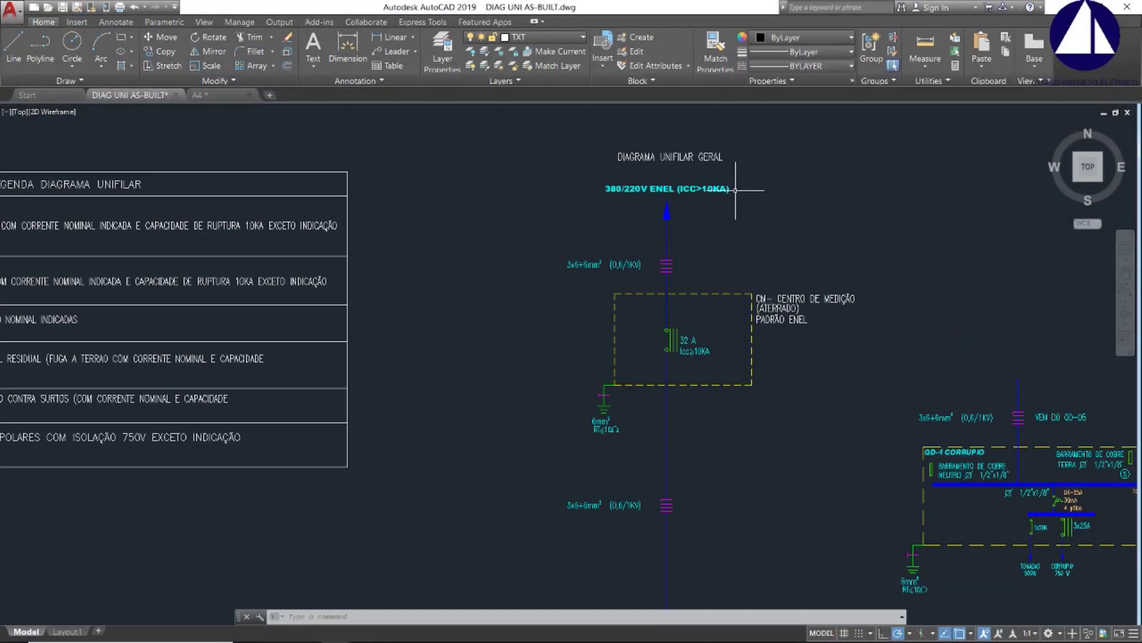
scroll(720, 173, "up", 1)
scroll(655, 172, "up", 1)
middle_click_drag(658, 248, 657, 216)
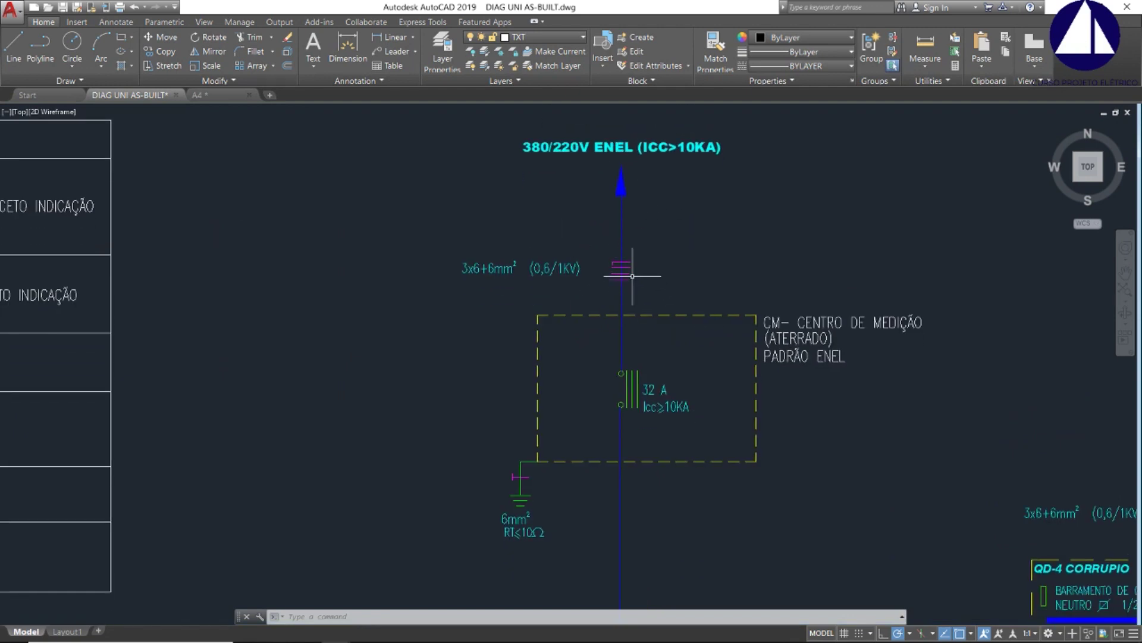
middle_click_drag(604, 309, 600, 210)
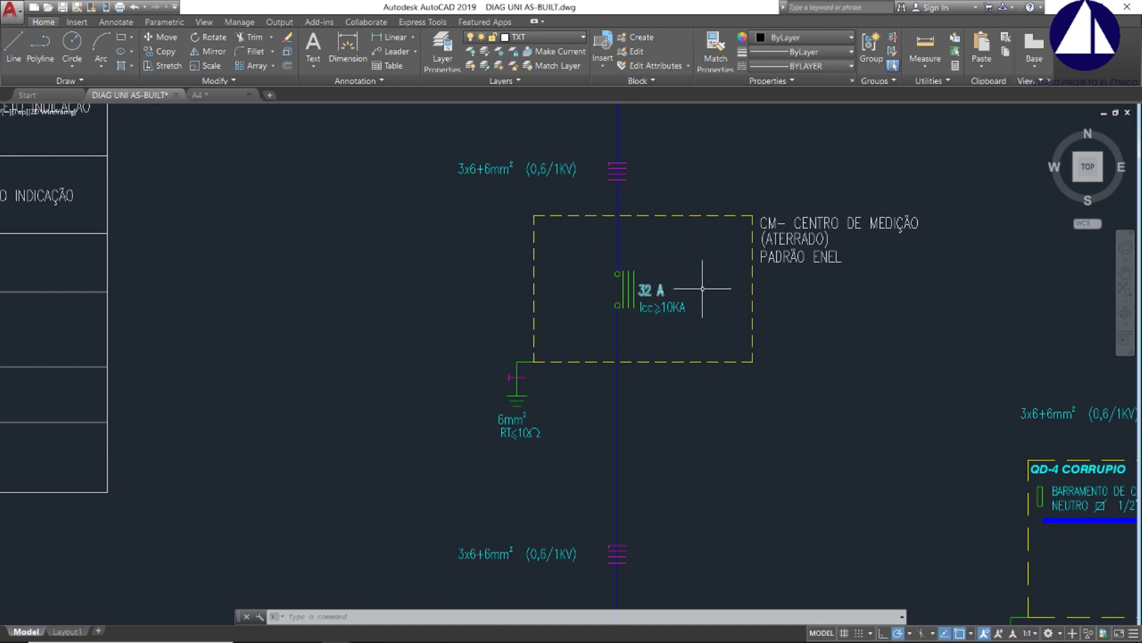
Pan past the legend to show the QD-1 SERRA CIRCULAR and QD-2 TOMADAS 1 boards close up
middle_click_drag(634, 376, 712, 248)
scroll(711, 248, "down", 4)
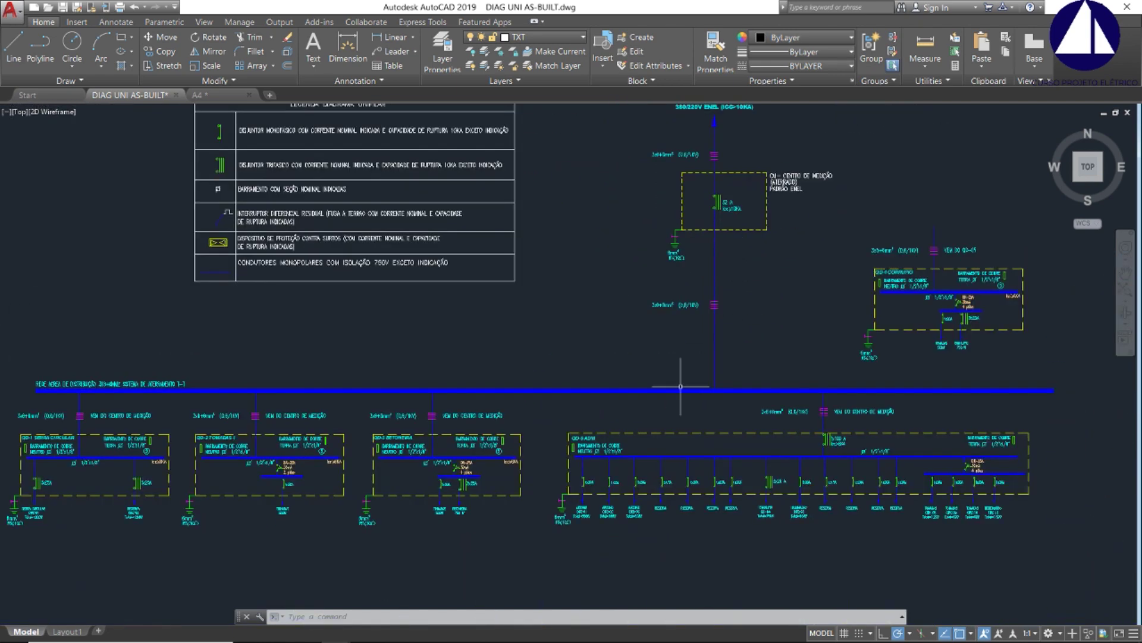
middle_click_drag(683, 382, 816, 352)
middle_click_drag(259, 356, 215, 334)
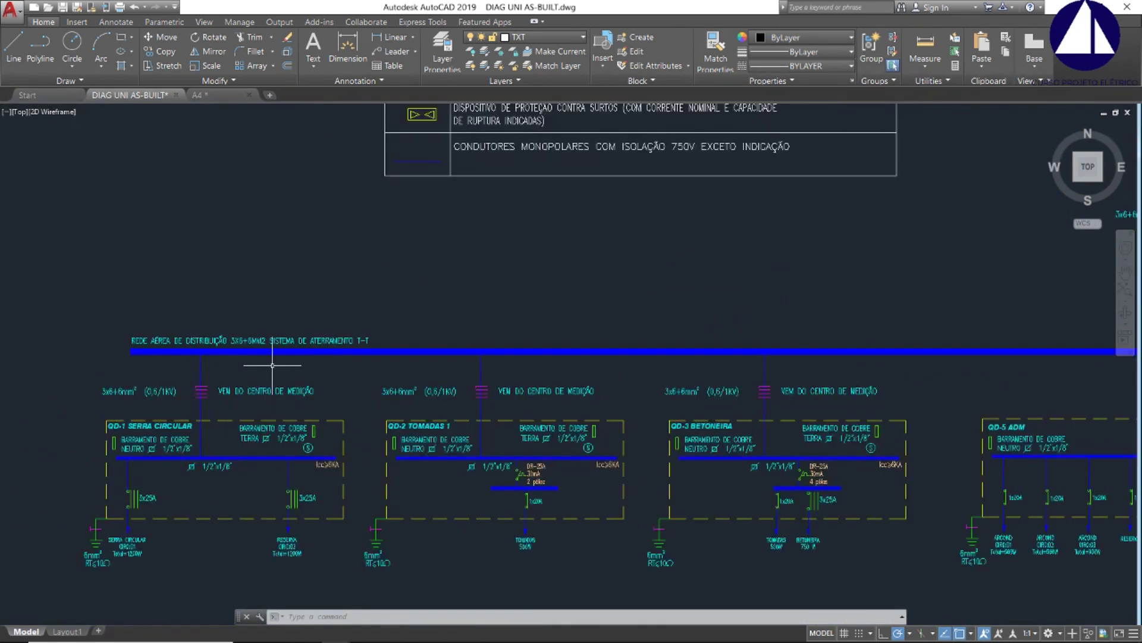
scroll(107, 381, "up", 4)
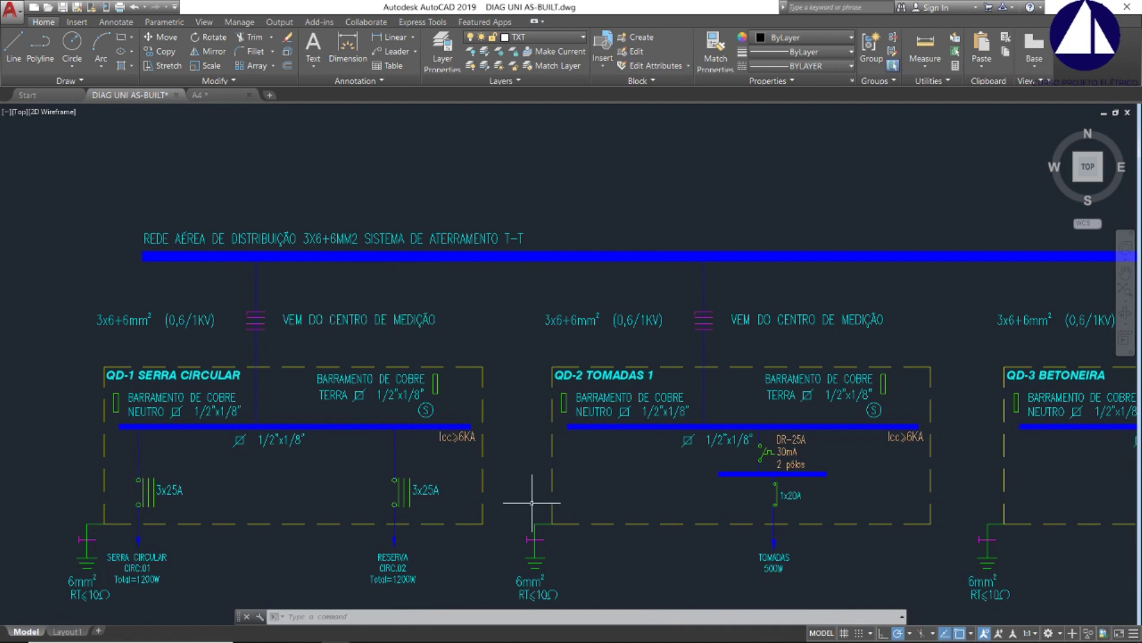
Inspect the QD-1 SERRA CIRCULAR circuits, then centre the QD-2 TOMADAS 1 board
scroll(339, 453, "up", 2)
middle_click_drag(360, 450, 507, 351)
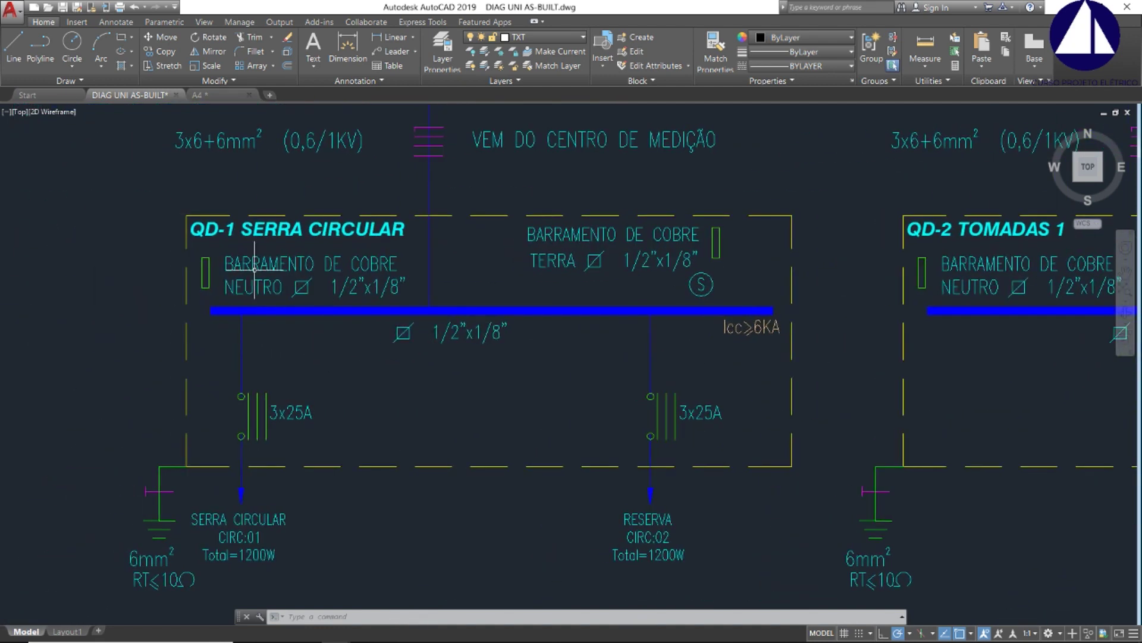
middle_click_drag(493, 299, 453, 264)
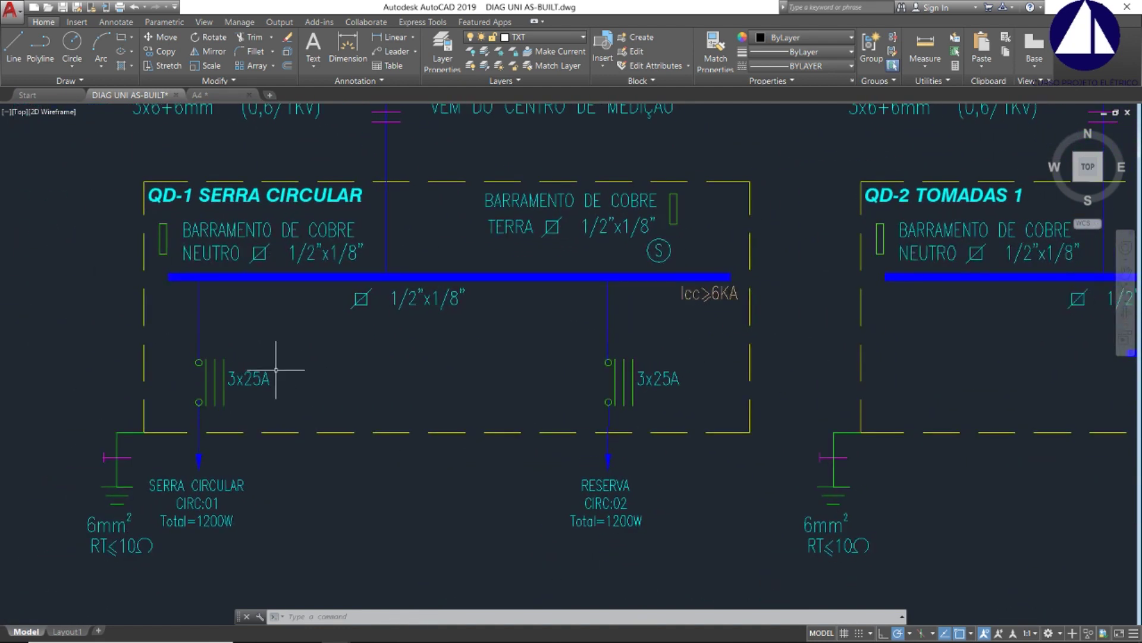
middle_click_drag(625, 383, 84, 431)
Bring the whole QD-3 BETONEIRA board into view for review
mouse_move(678, 382)
middle_mouse_down()
mouse_move(509, 332)
mouse_move(525, 258)
middle_mouse_up()
scroll(522, 329, "up", 2)
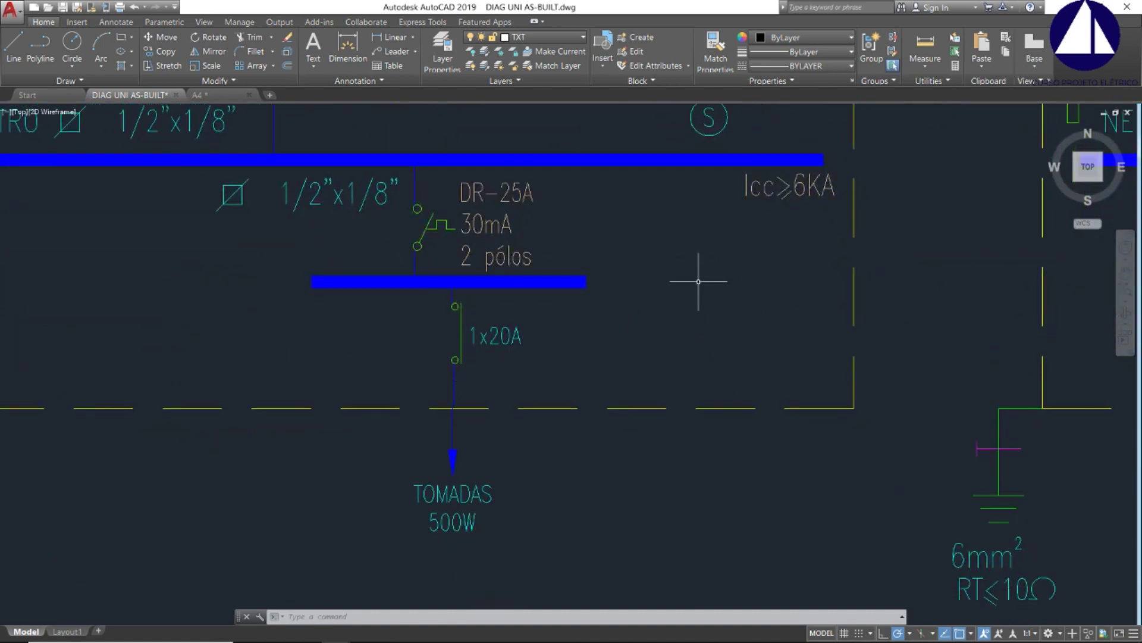
middle_click_drag(698, 281, 205, 351)
scroll(199, 428, "down", 2)
middle_click_drag(500, 385, 303, 316)
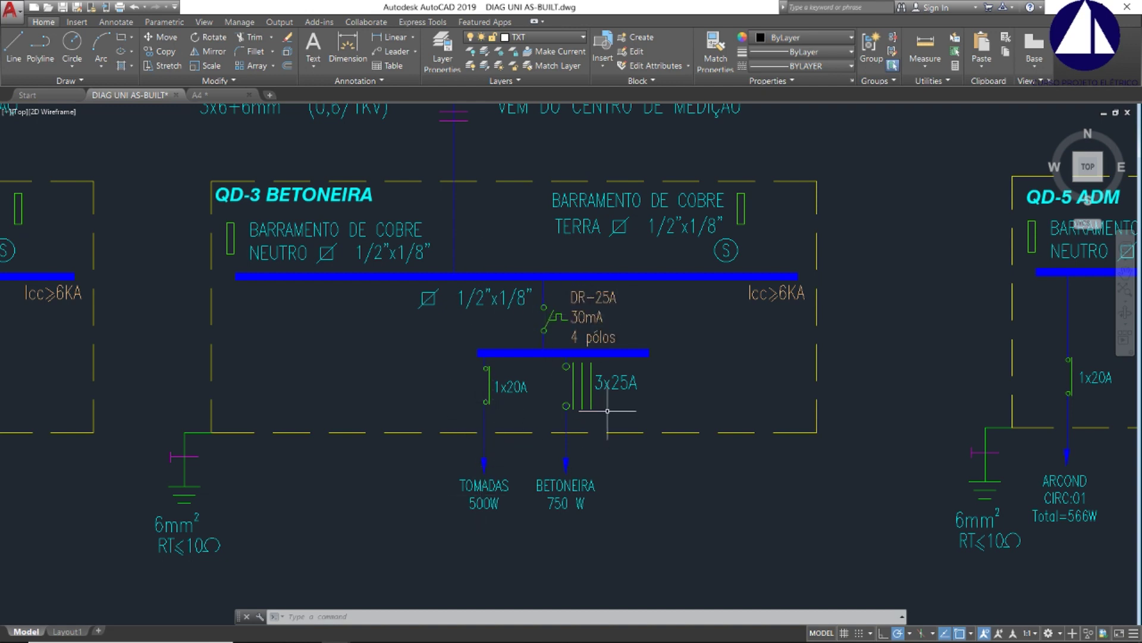
Review the QD-5 ADM circuits under the 3x100 A main and DR-25A 30mA device, then zoom out
middle_click_drag(855, 345, 276, 397)
scroll(275, 397, "down", 2)
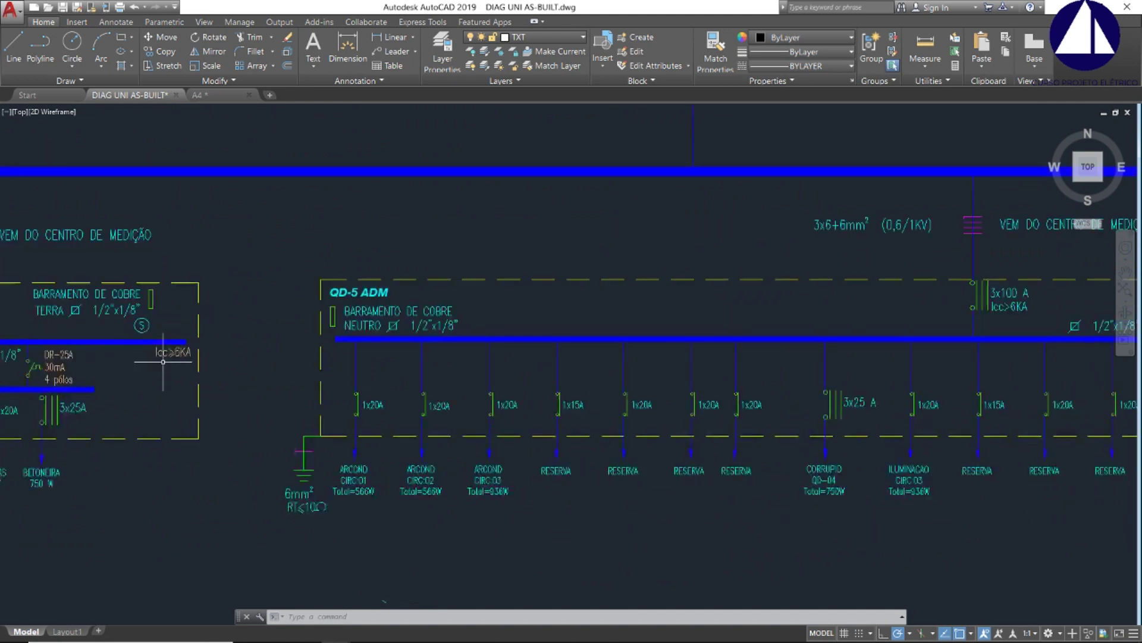
scroll(337, 302, "up", 2)
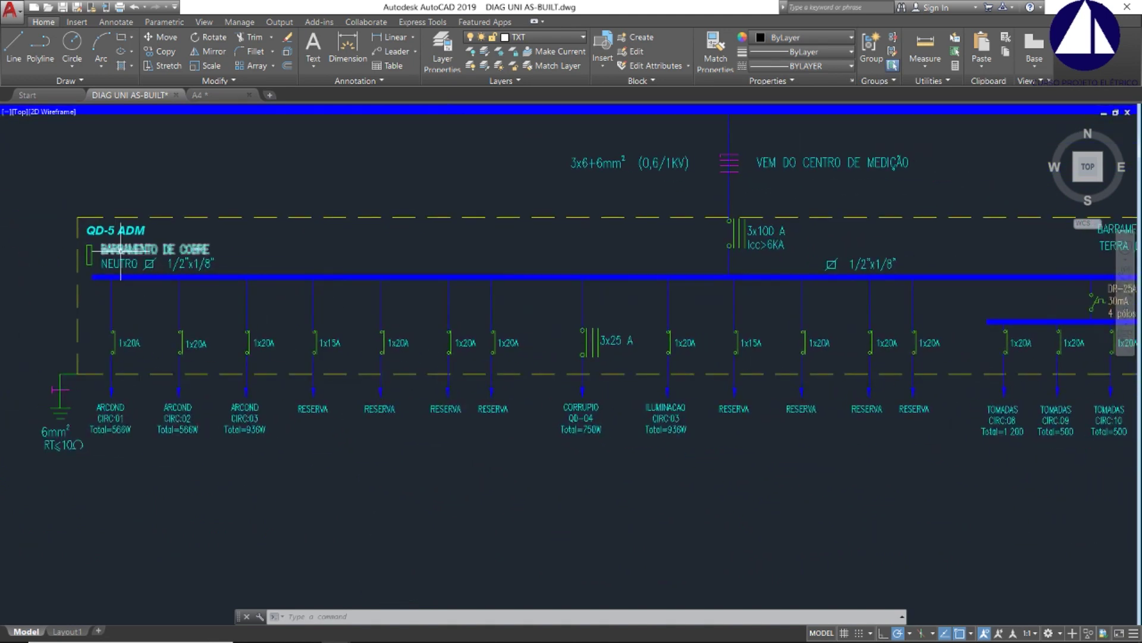
scroll(116, 244, "down", 2)
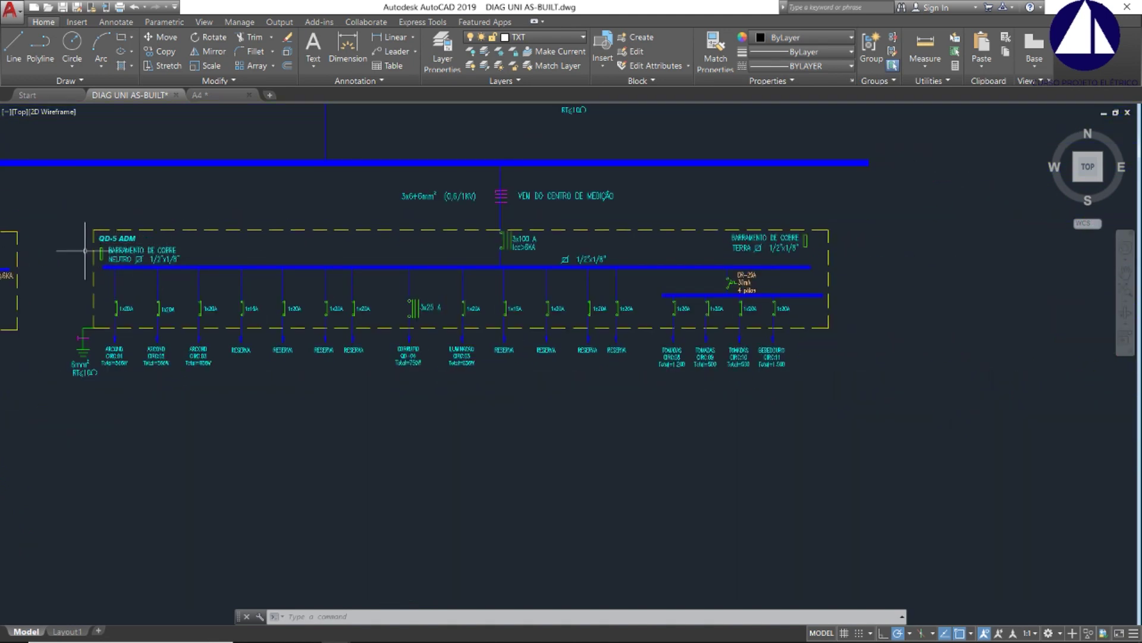
scroll(85, 251, "up", 2)
middle_click_drag(459, 326, 339, 318)
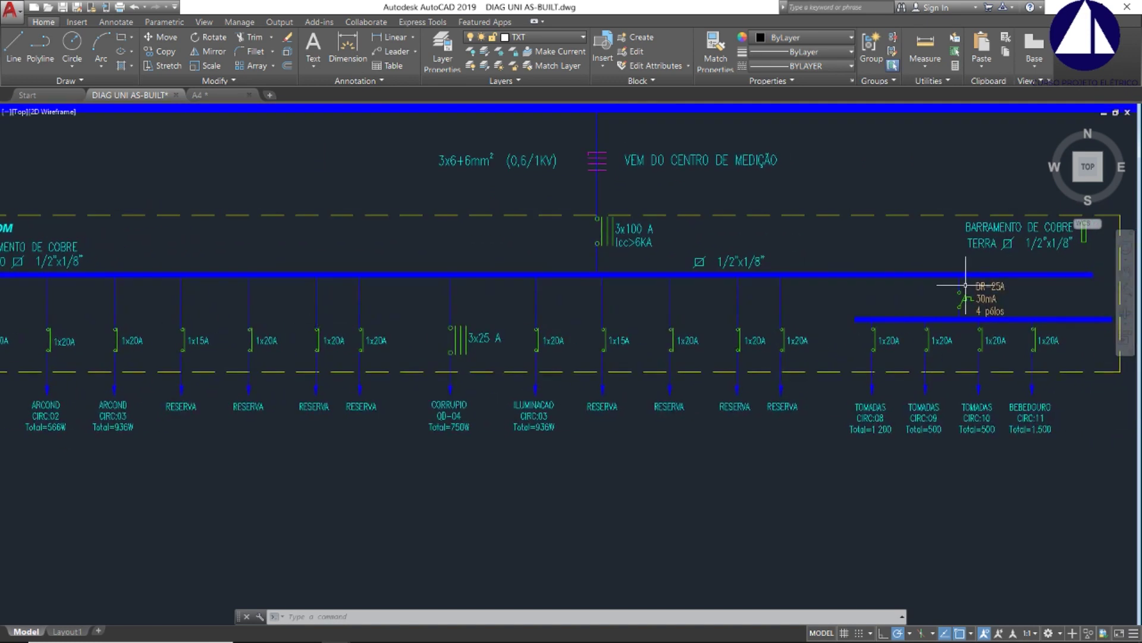
middle_click_drag(965, 285, 522, 293)
scroll(569, 336, "up", 2)
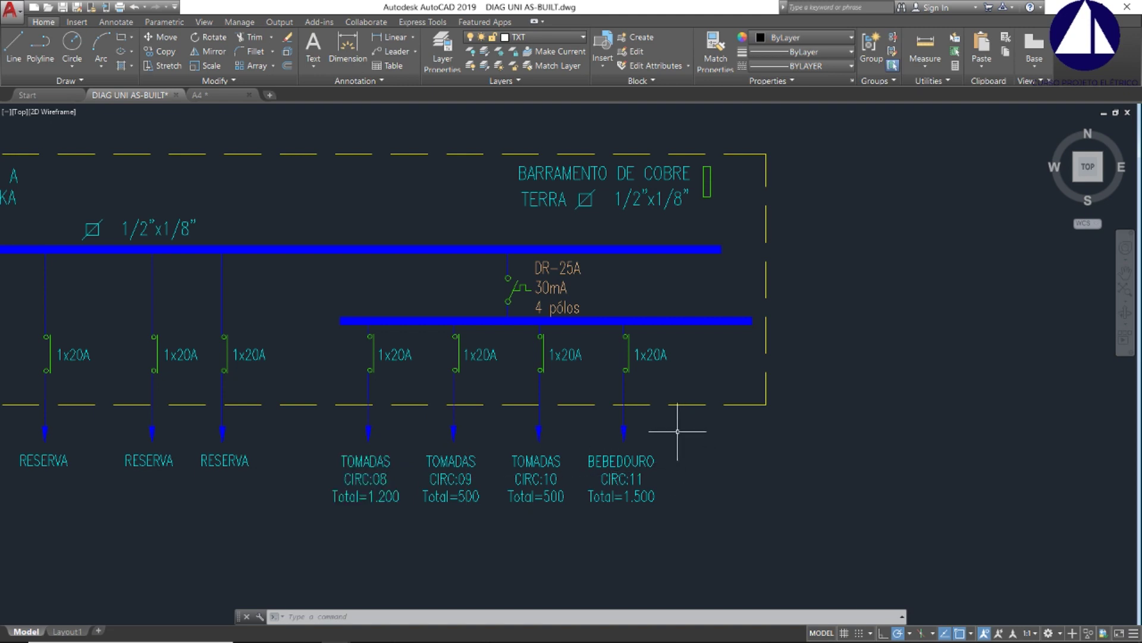
mouse_move(673, 431)
middle_mouse_down()
mouse_move(595, 404)
mouse_move(510, 400)
middle_mouse_up()
scroll(382, 357, "down", 2)
Zoom over the panel warning-detail notes, then display the seven A4 sheets on Layout1
scroll(381, 357, "down", 2)
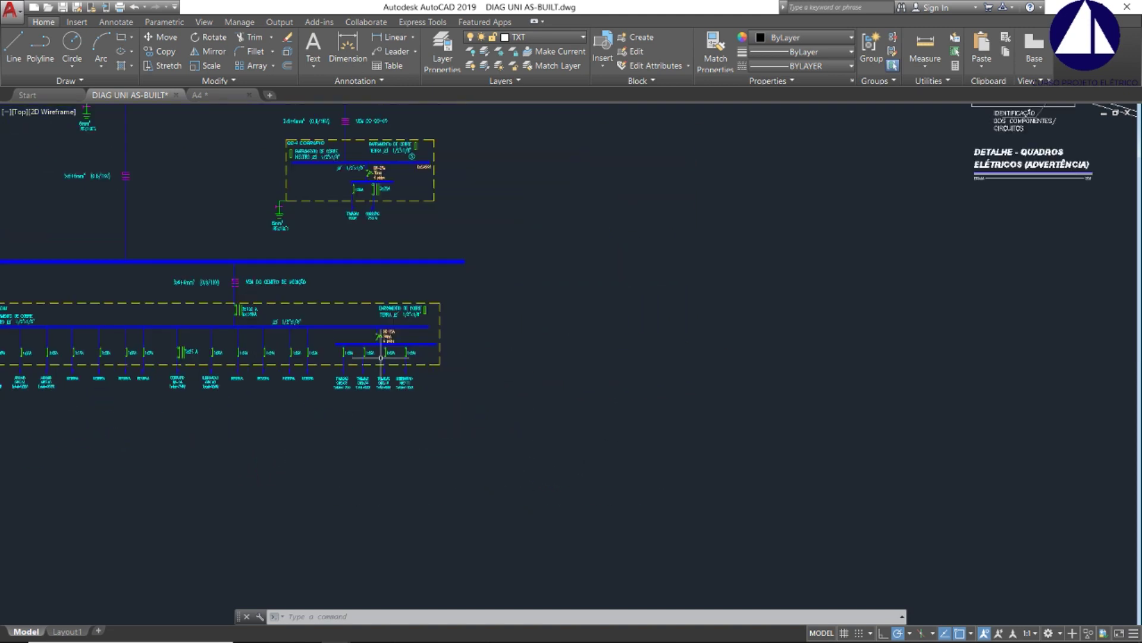
scroll(380, 357, "down", 2)
scroll(384, 357, "down", 4)
scroll(714, 310, "up", 4)
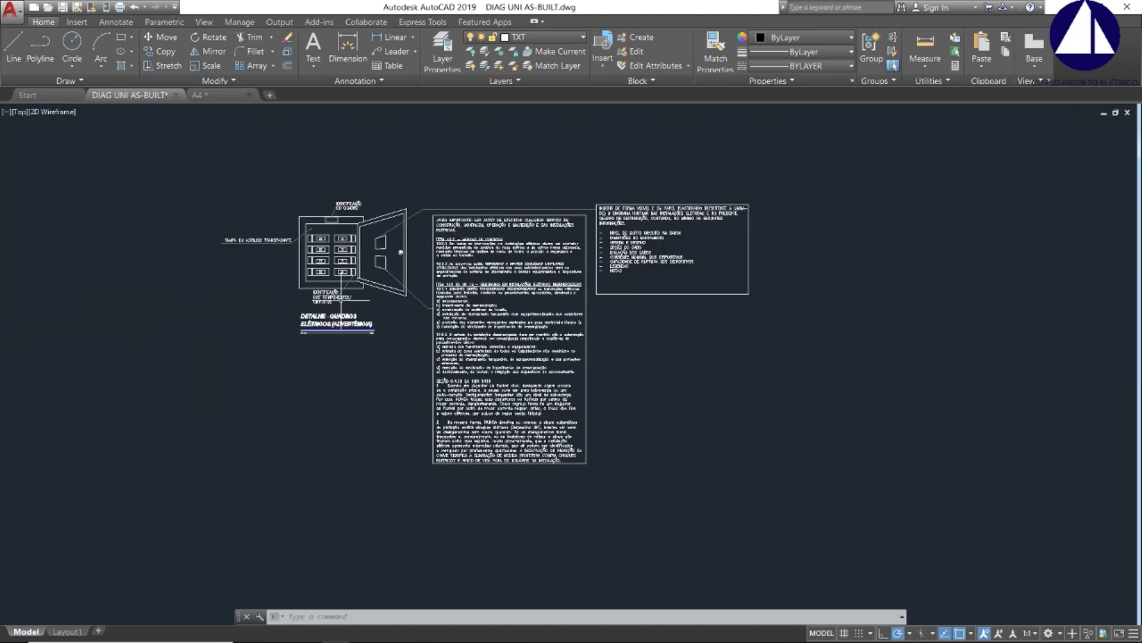
scroll(536, 297, "up", 3)
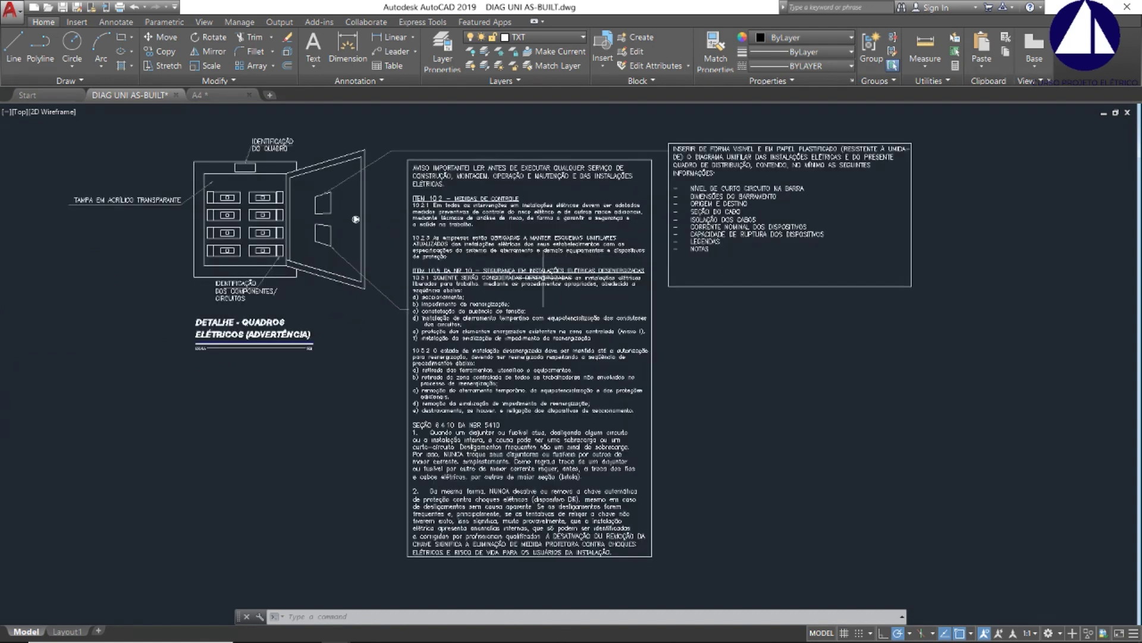
left_click(67, 632)
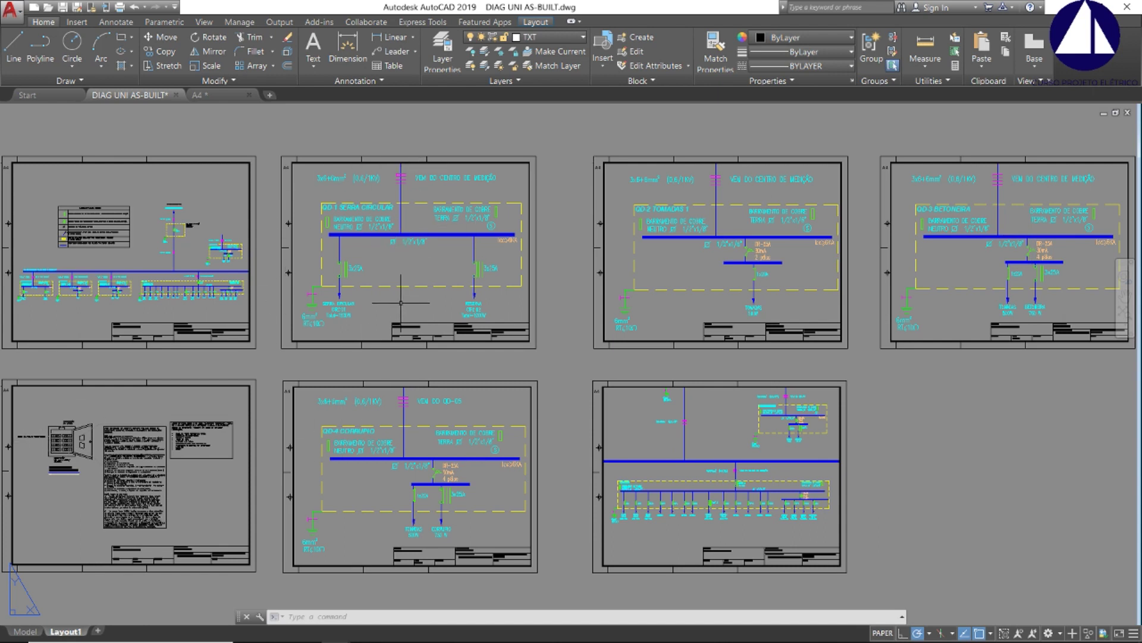
scroll(388, 196, "up", 4)
mouse_move(377, 191)
middle_mouse_down()
mouse_move(388, 241)
mouse_move(388, 215)
middle_mouse_up()
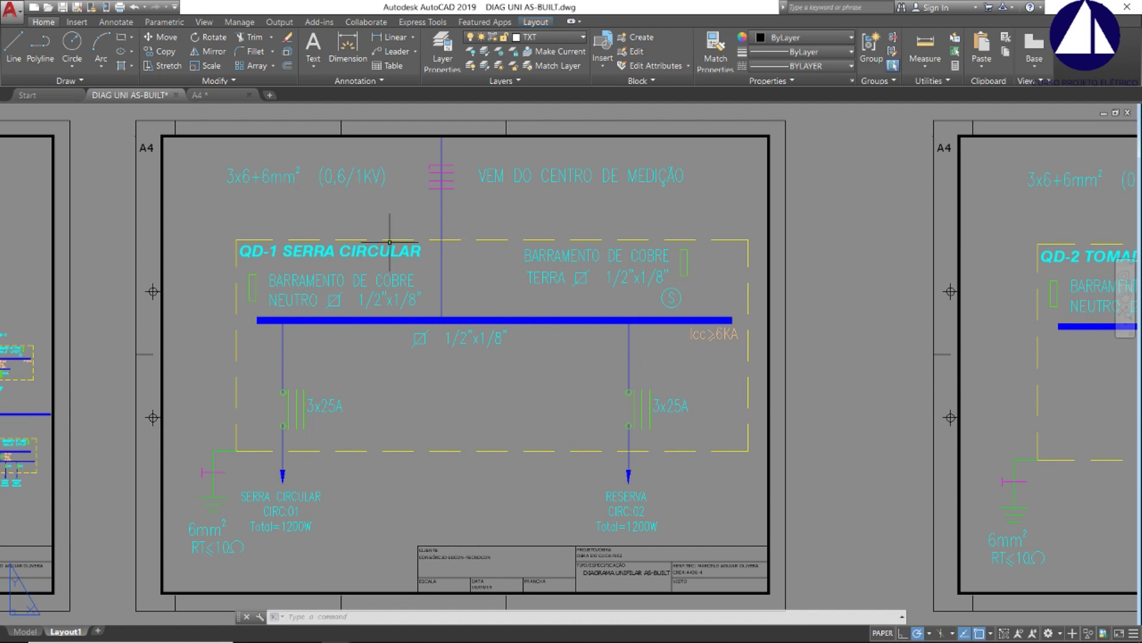
scroll(389, 242, "down", 4)
scroll(389, 242, "down", 2)
scroll(467, 256, "up", 2)
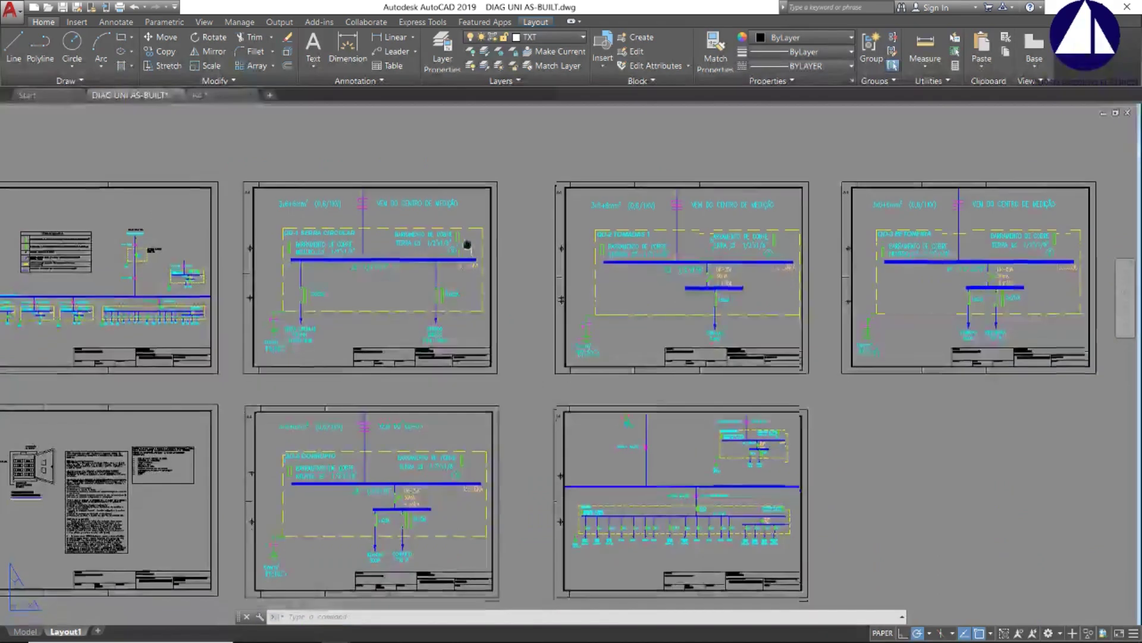
middle_click_drag(467, 244, 467, 195)
middle_click_drag(367, 383, 511, 372)
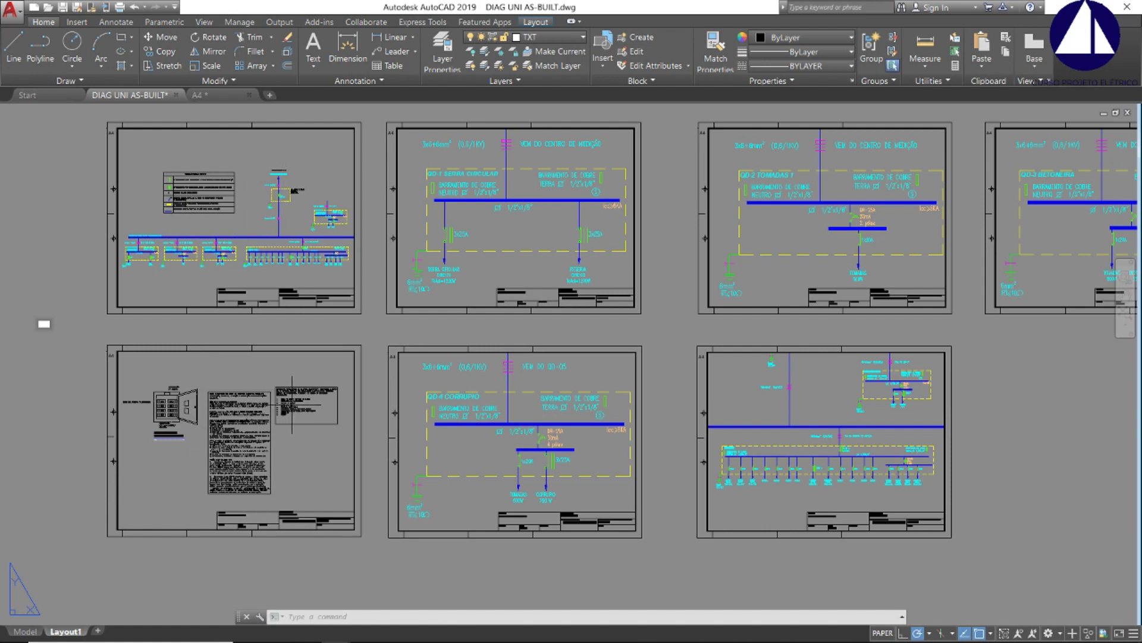
middle_click_drag(722, 320, 621, 331)
scroll(632, 326, "down", 2)
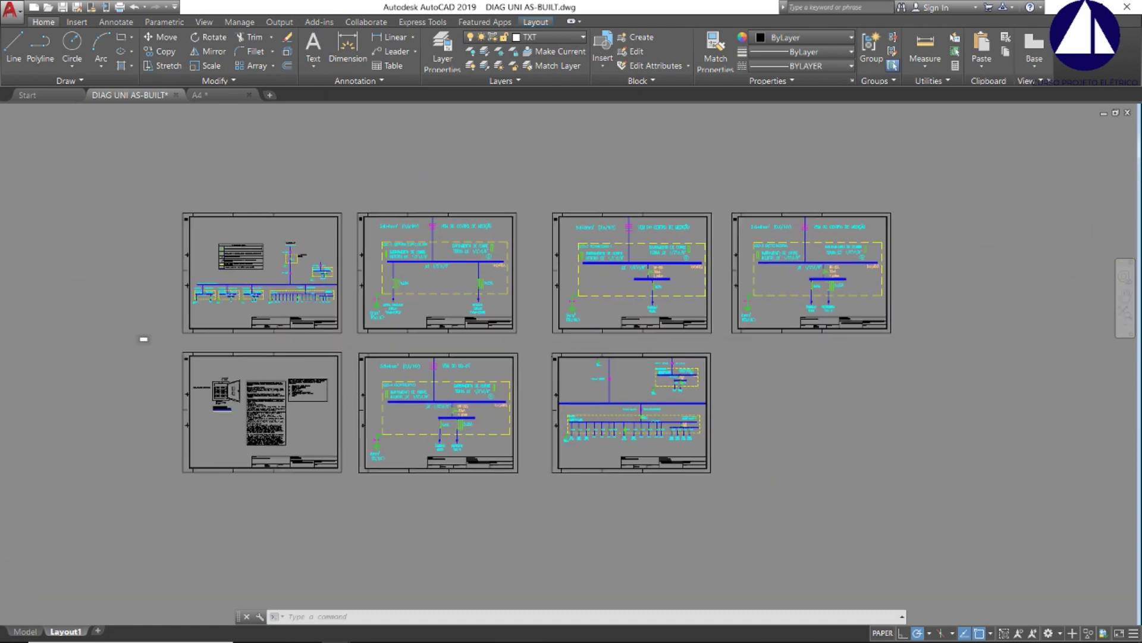
scroll(620, 330, "up", 2)
scroll(621, 331, "down", 2)
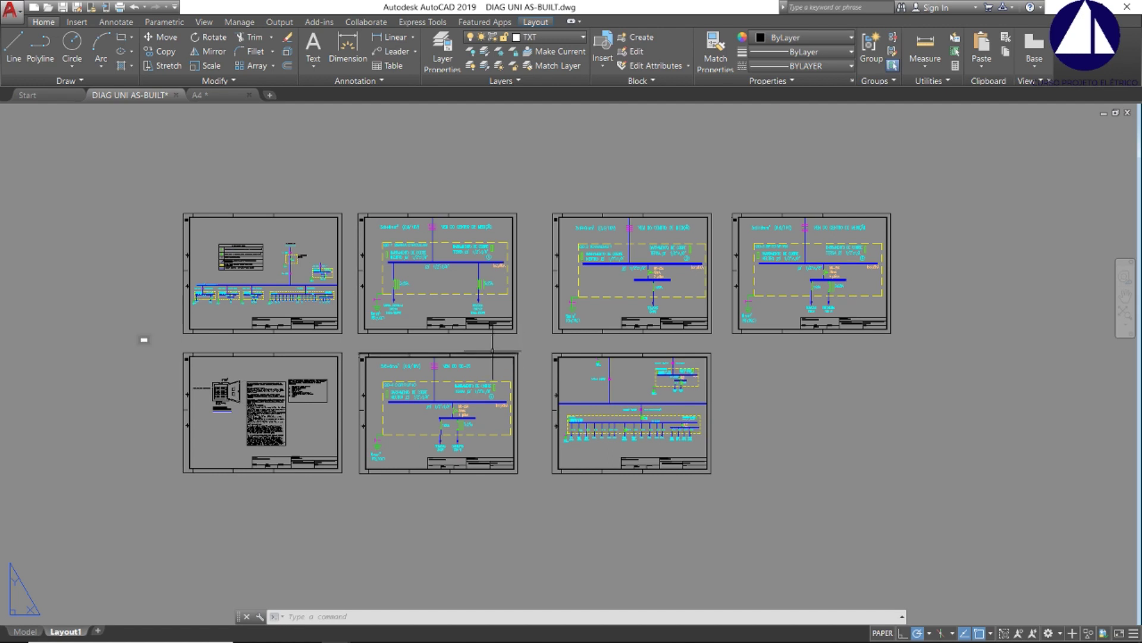
scroll(404, 261, "up", 2)
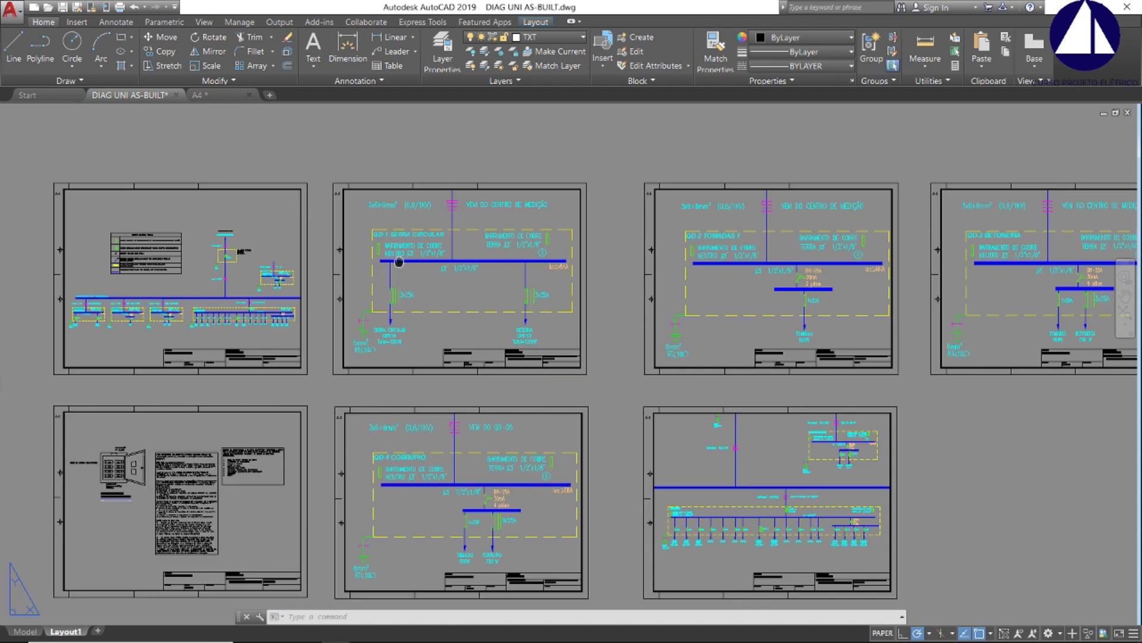
middle_click_drag(399, 261, 370, 216)
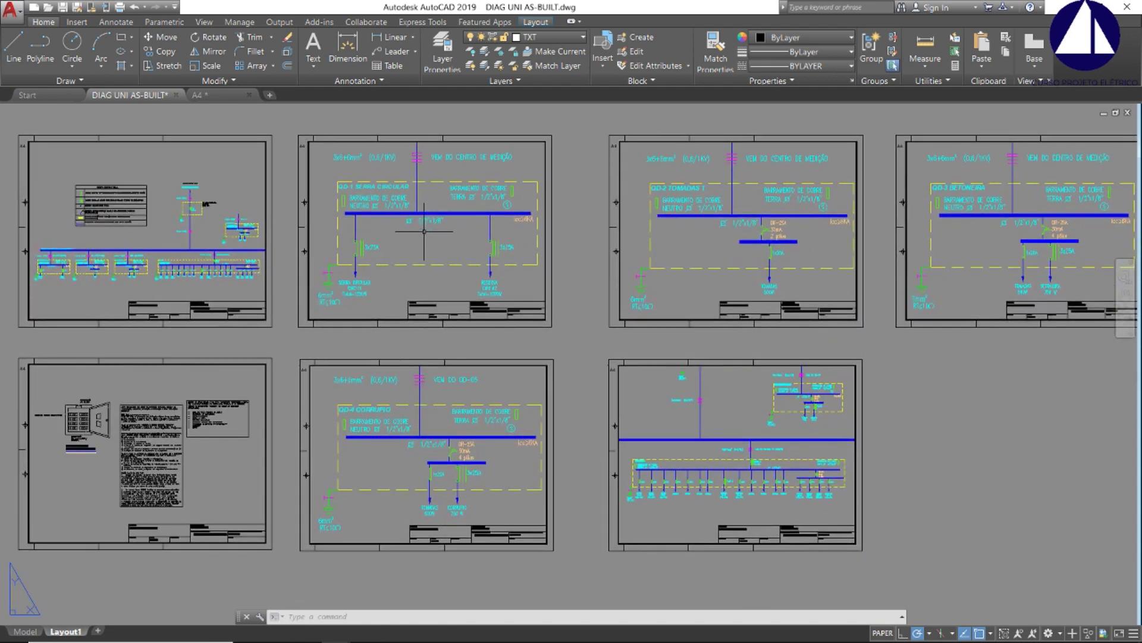